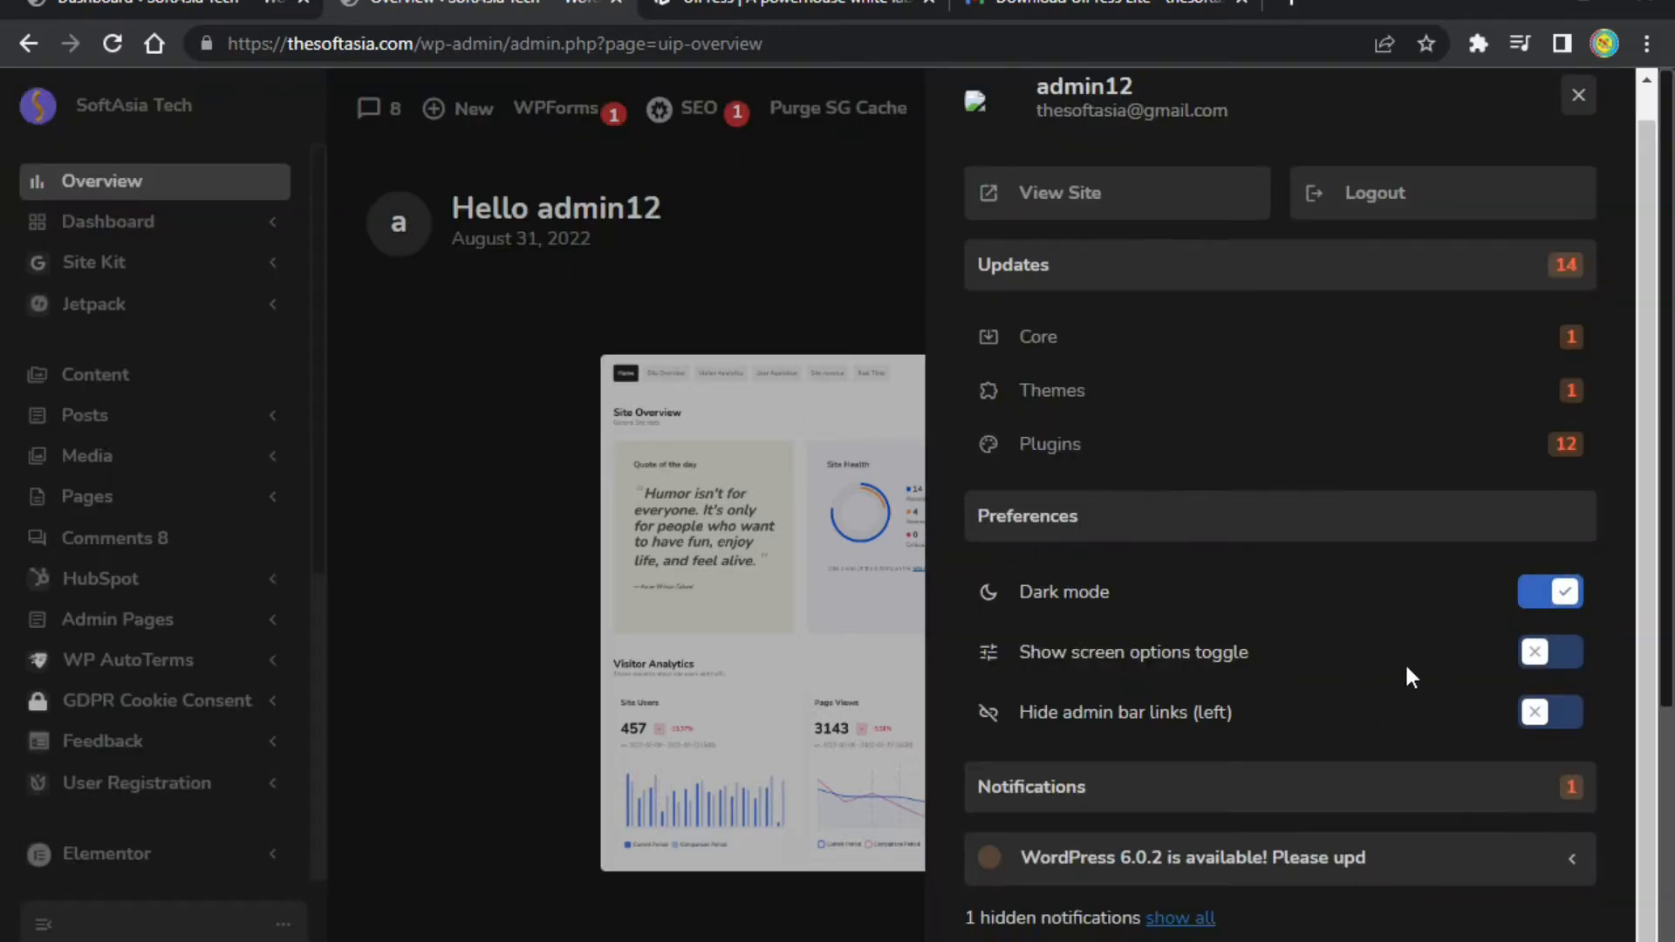
Enable the screen options toggle and hide the left admin bar links in the UiPress preferences.
{"action": "left_click", "coordinate": [1547, 661]}
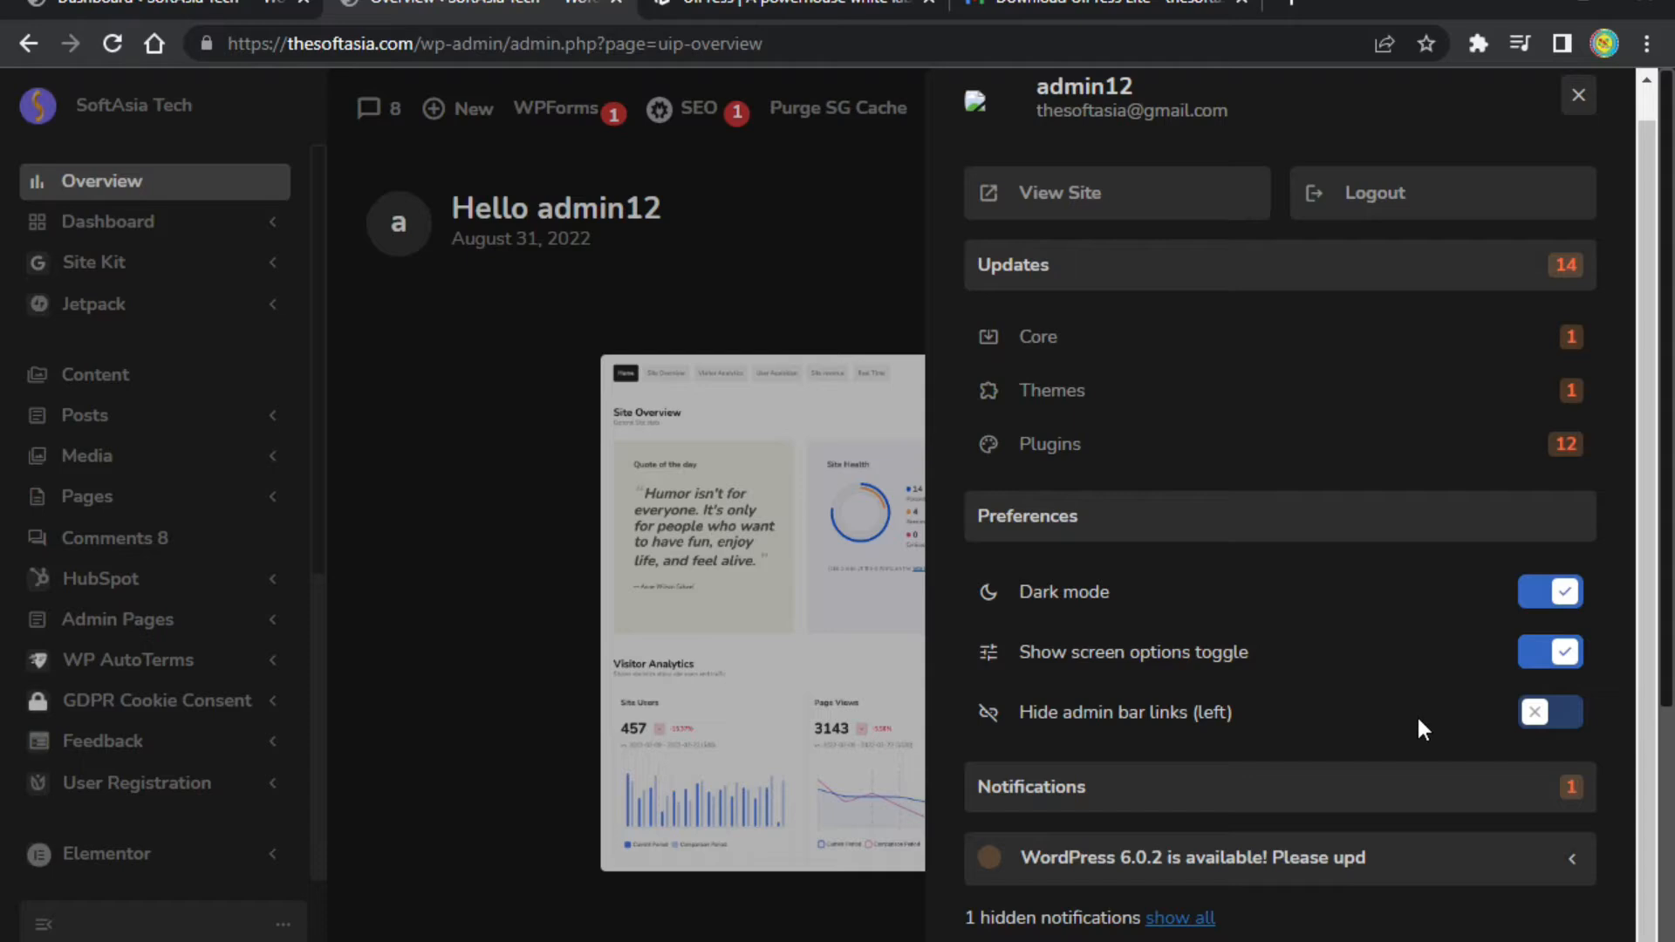
{"action": "left_click", "coordinate": [1552, 717]}
{"action": "left_click", "coordinate": [1552, 717]}
{"action": "left_click", "coordinate": [1552, 717]}
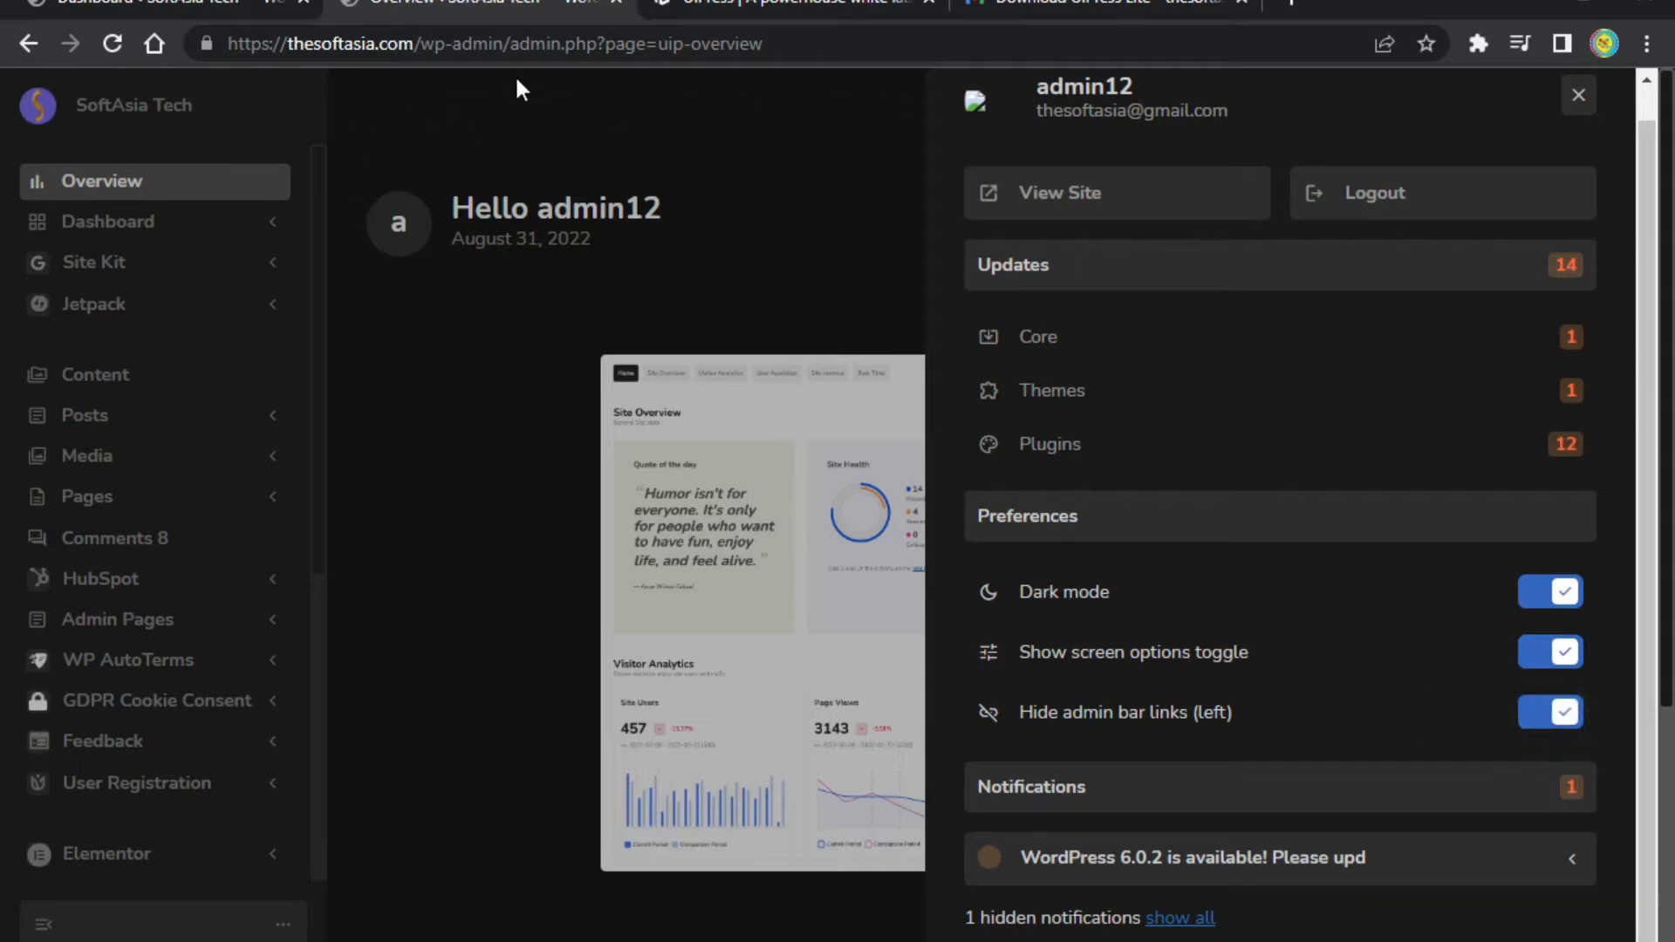
{"action": "left_click", "coordinate": [1553, 715]}
{"action": "left_click", "coordinate": [1552, 716]}
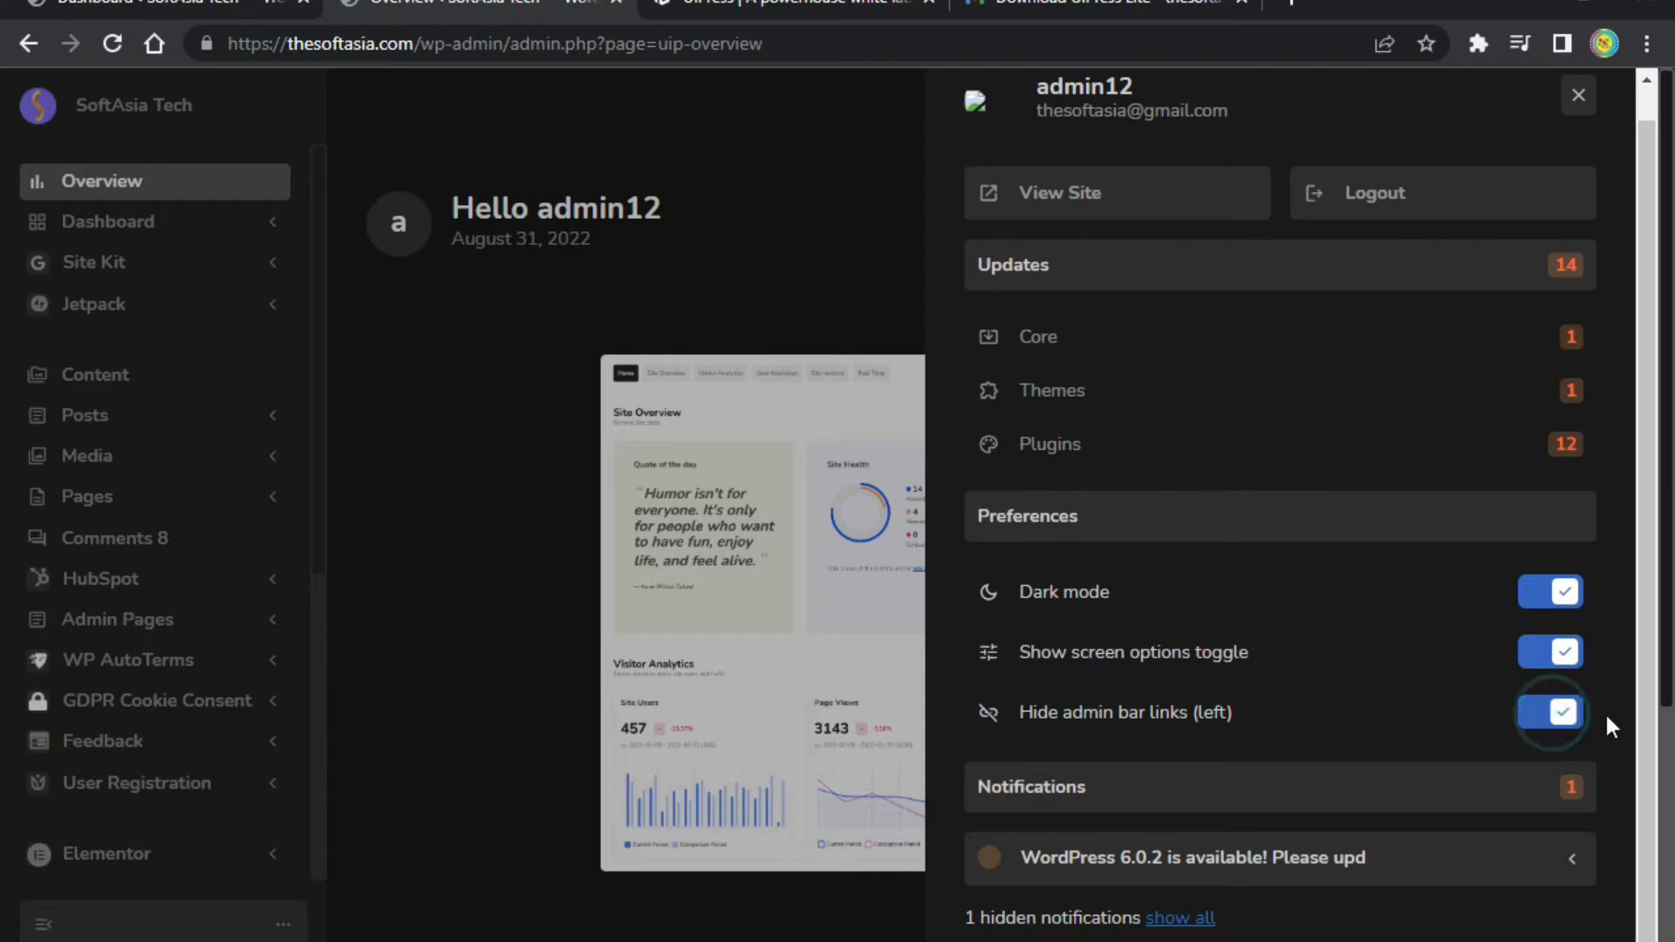
Expand the WordPress update notification to read it, and close the user preferences panel.
{"action": "left_click", "coordinate": [1573, 861]}
{"action": "scroll", "coordinate": [1576, 872], "scroll_direction": "down", "scroll_amount": 1}
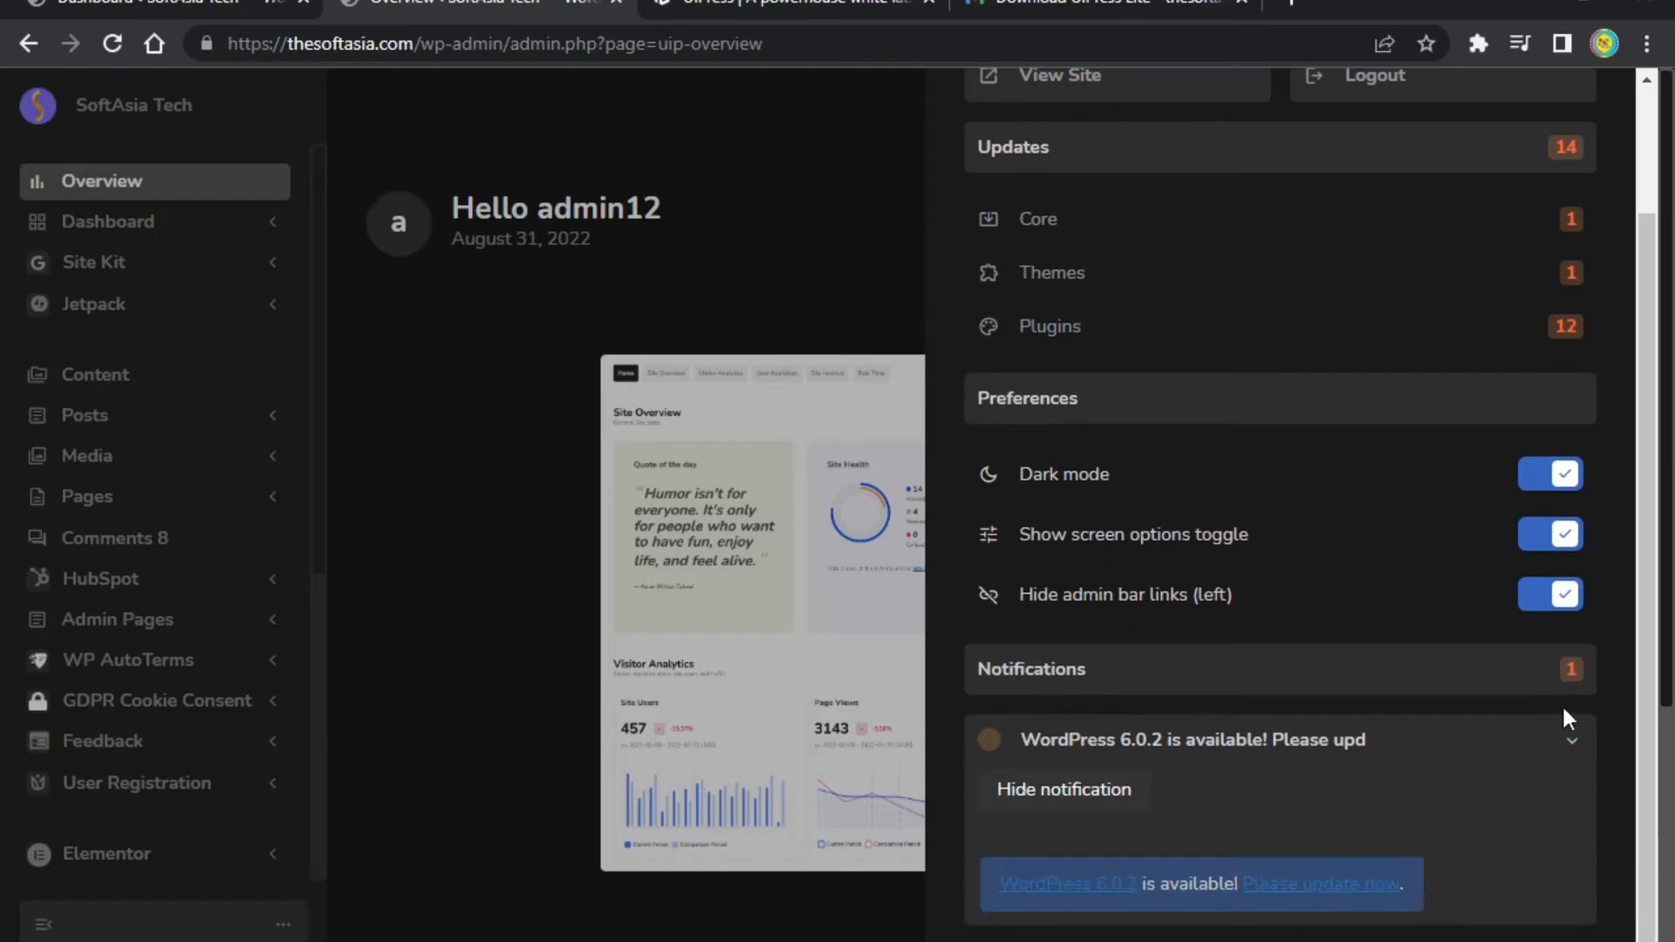
{"action": "scroll", "coordinate": [1571, 741], "scroll_direction": "up", "scroll_amount": 2}
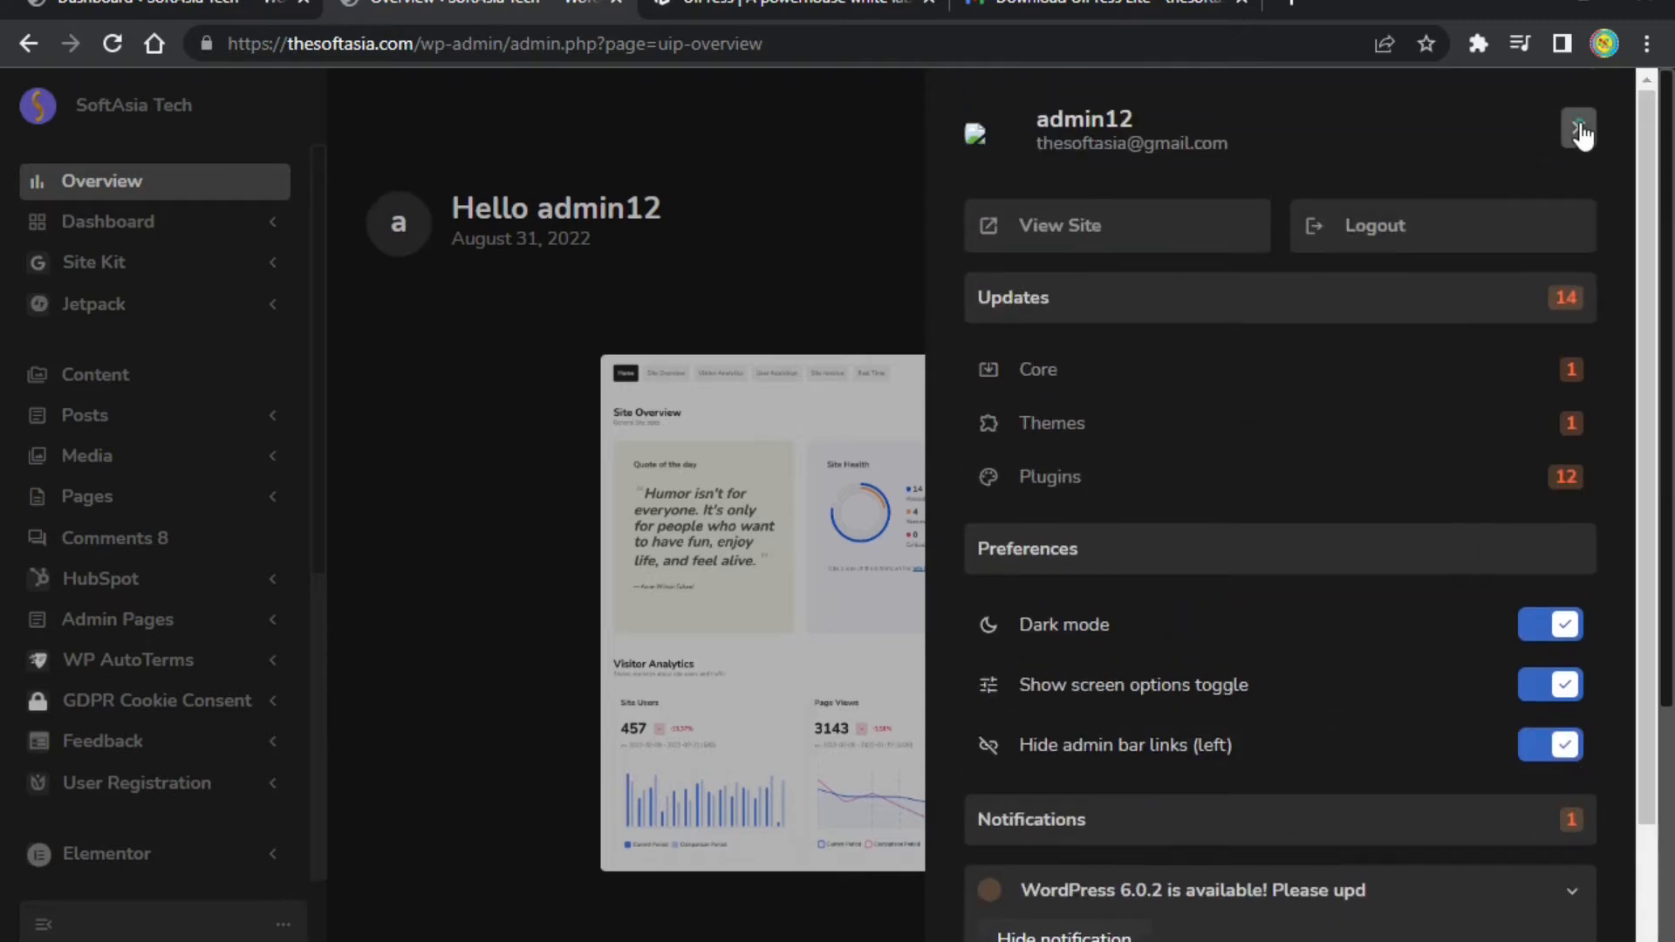
{"action": "left_click", "coordinate": [1579, 129]}
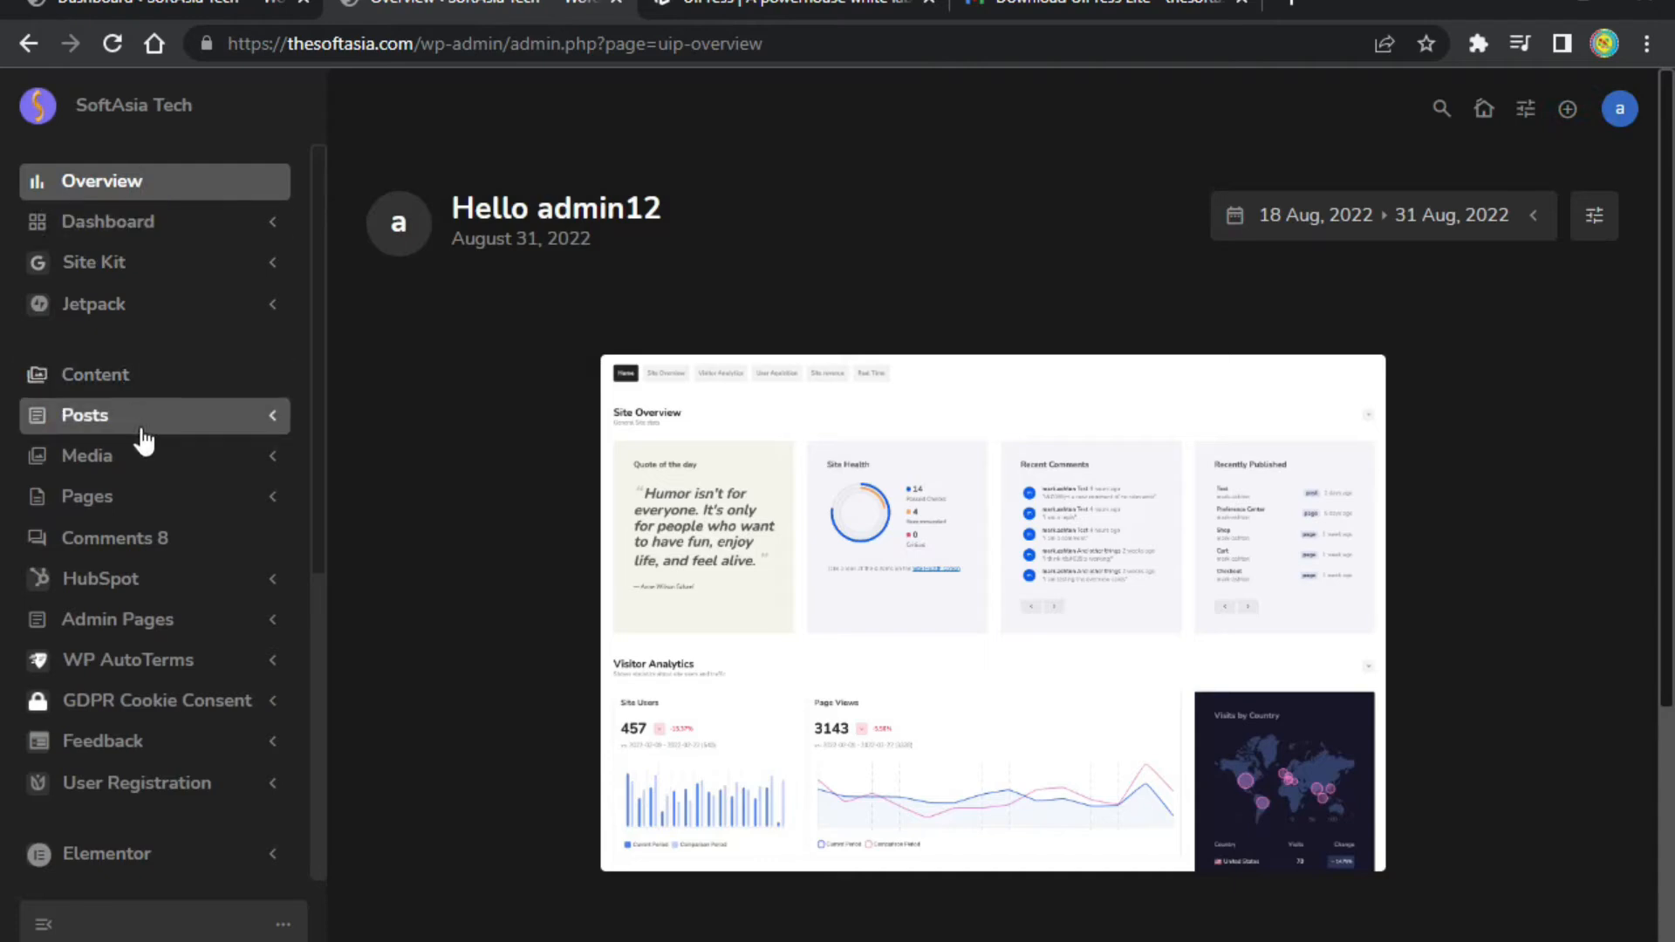
Look through the admin menu from the site title to its end, including the entries under Settings.
{"action": "scroll", "coordinate": [144, 440], "scroll_direction": "down", "scroll_amount": 6}
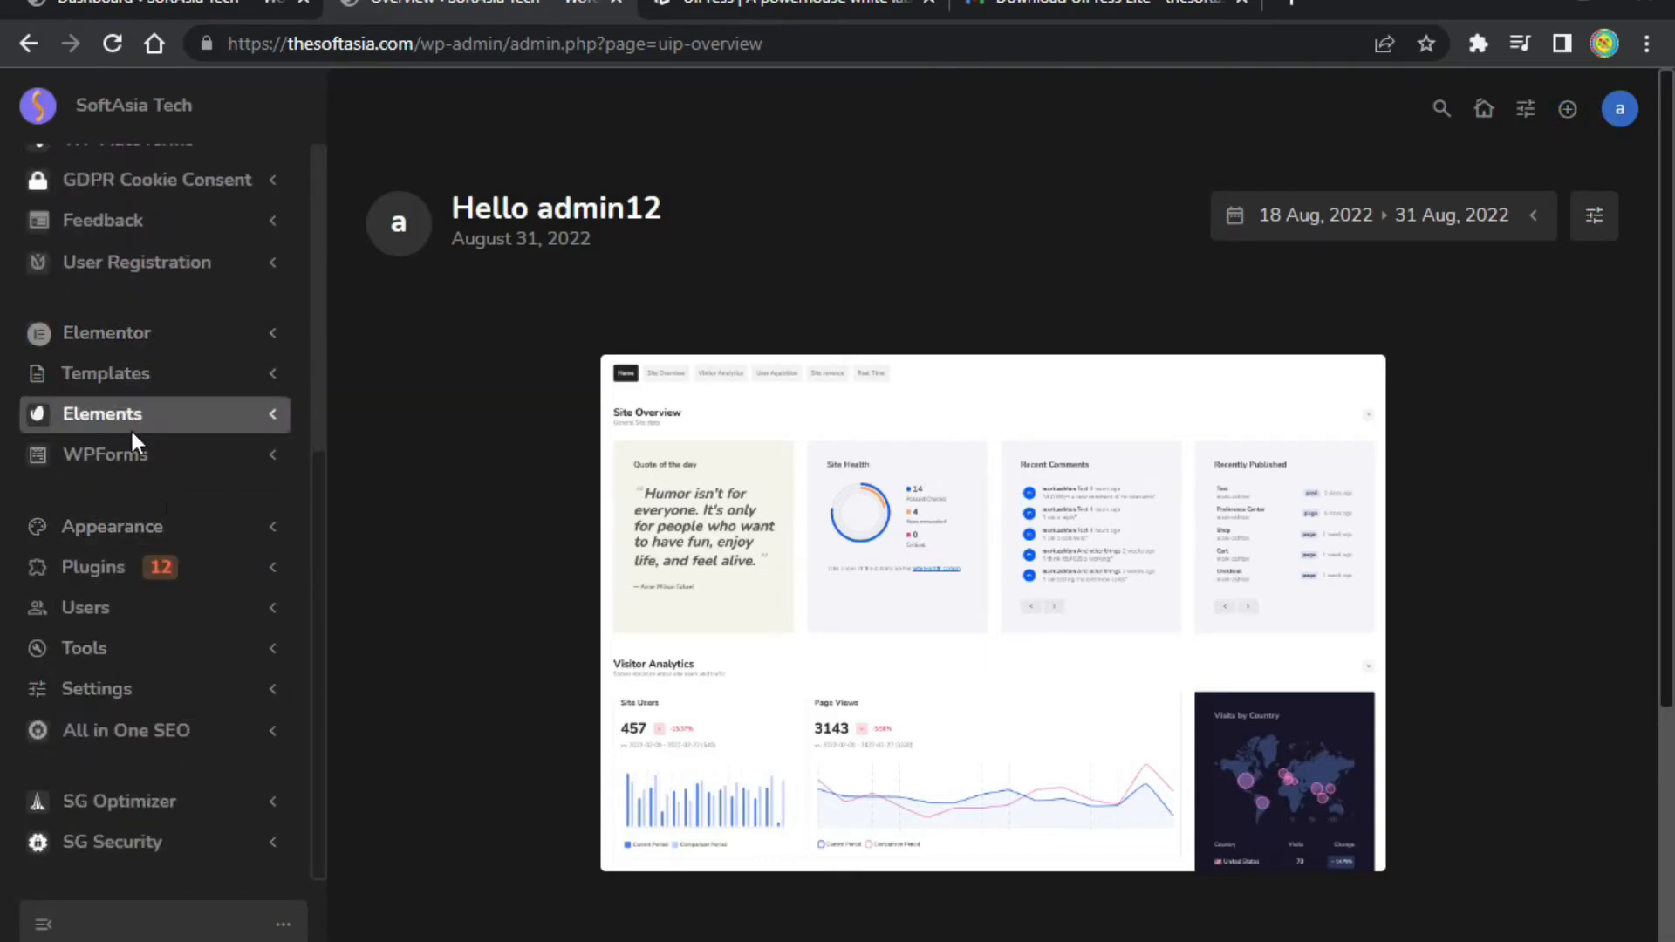
{"action": "scroll", "coordinate": [133, 436], "scroll_direction": "up", "scroll_amount": 6}
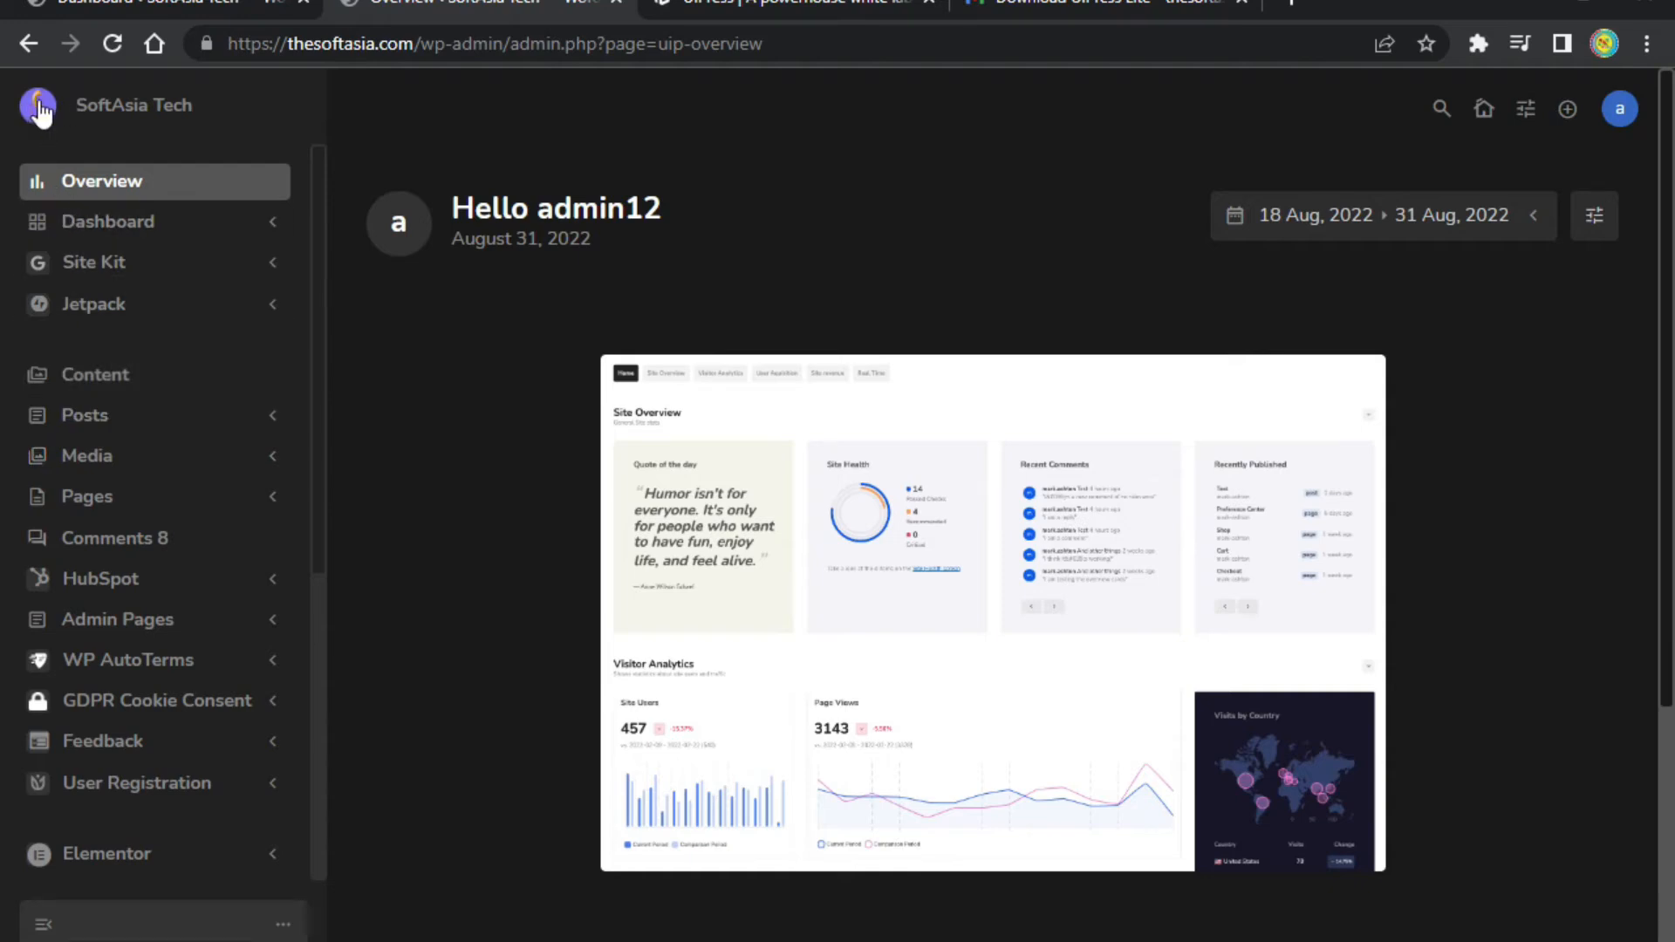
{"action": "left_click_drag", "start_coordinate": [75, 103], "coordinate": [253, 126]}
{"action": "left_click", "coordinate": [234, 106]}
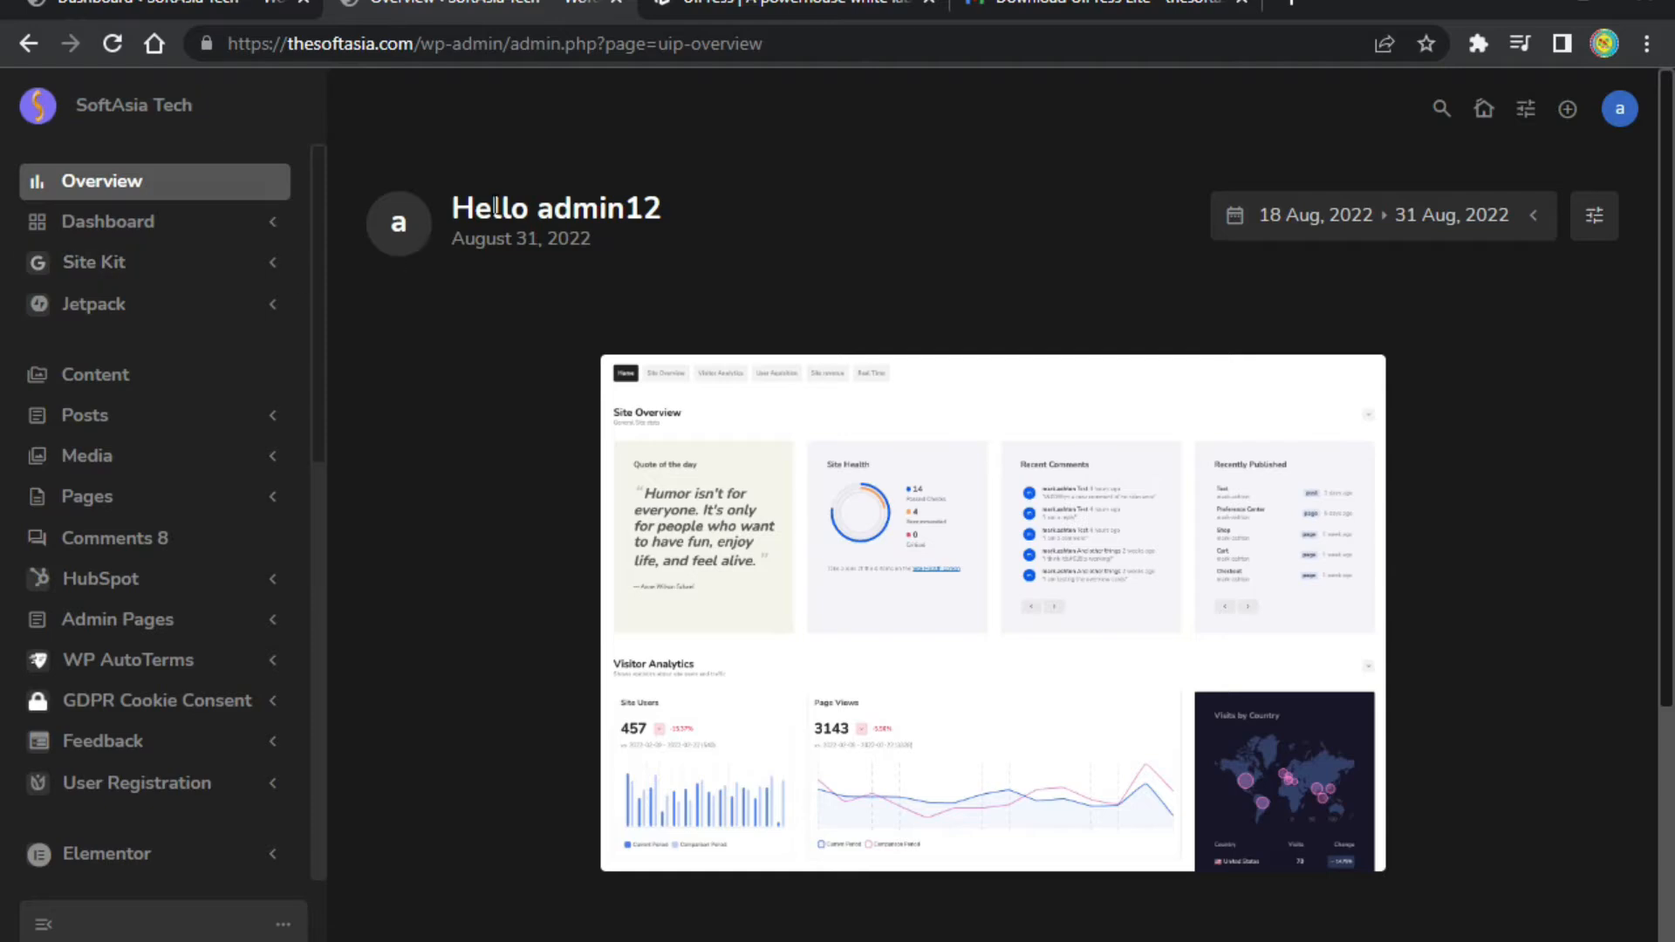
{"action": "scroll", "coordinate": [285, 448], "scroll_direction": "down", "scroll_amount": 10}
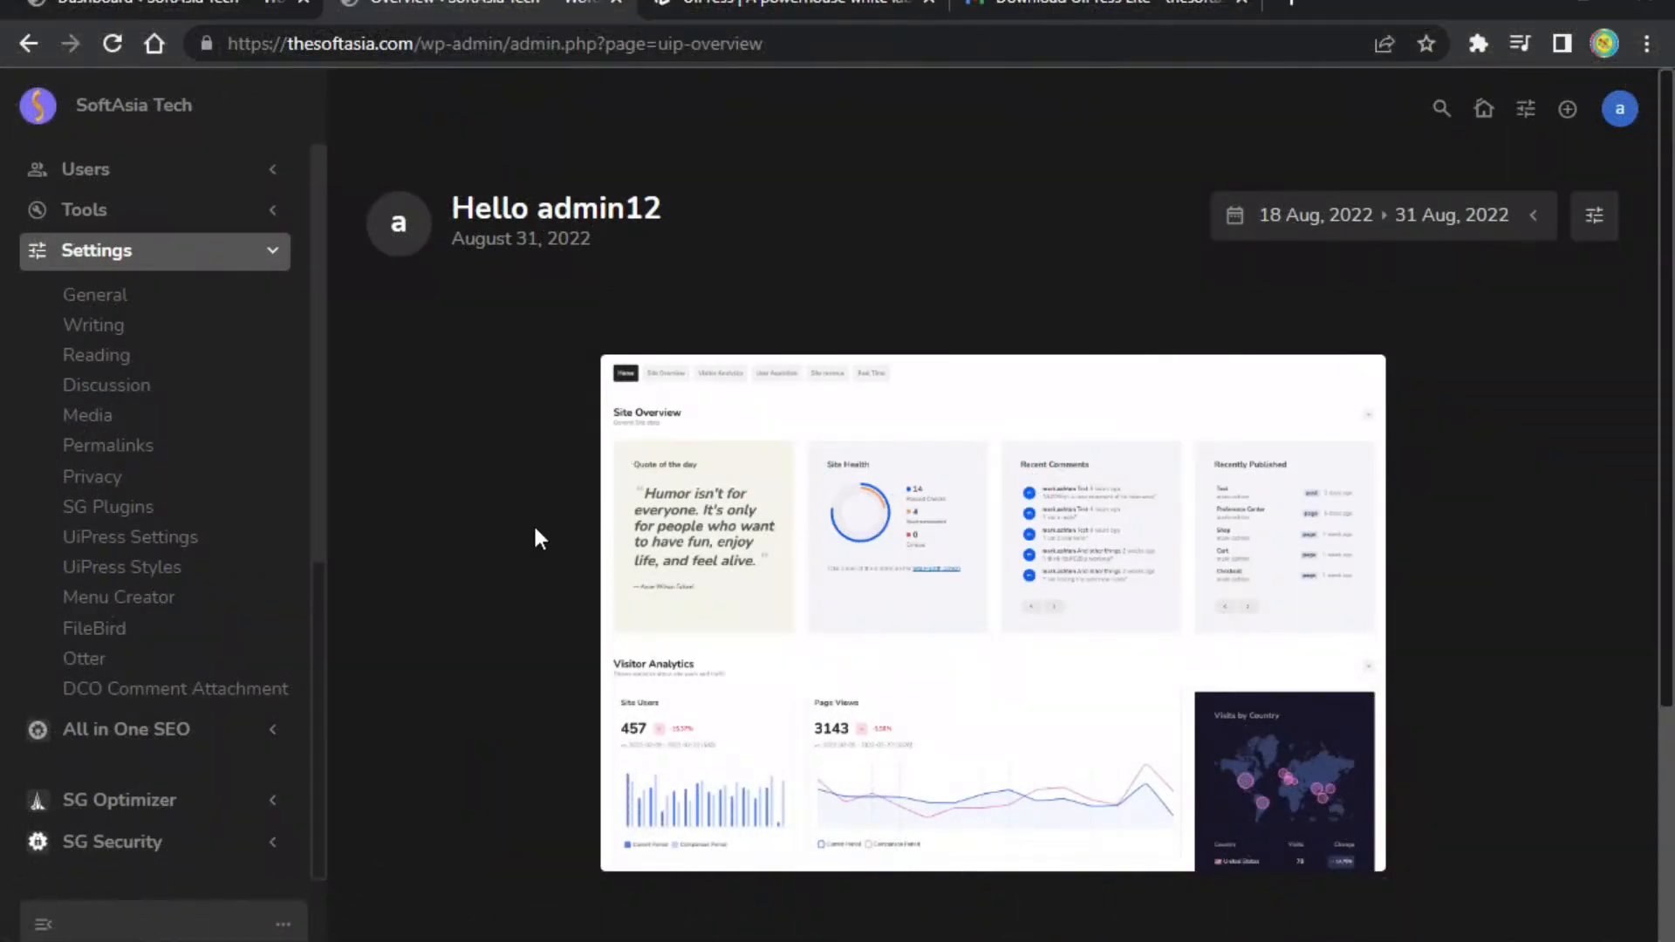
Switch to the UiPress website and open its plan pricing page.
{"action": "left_click", "coordinate": [743, 10]}
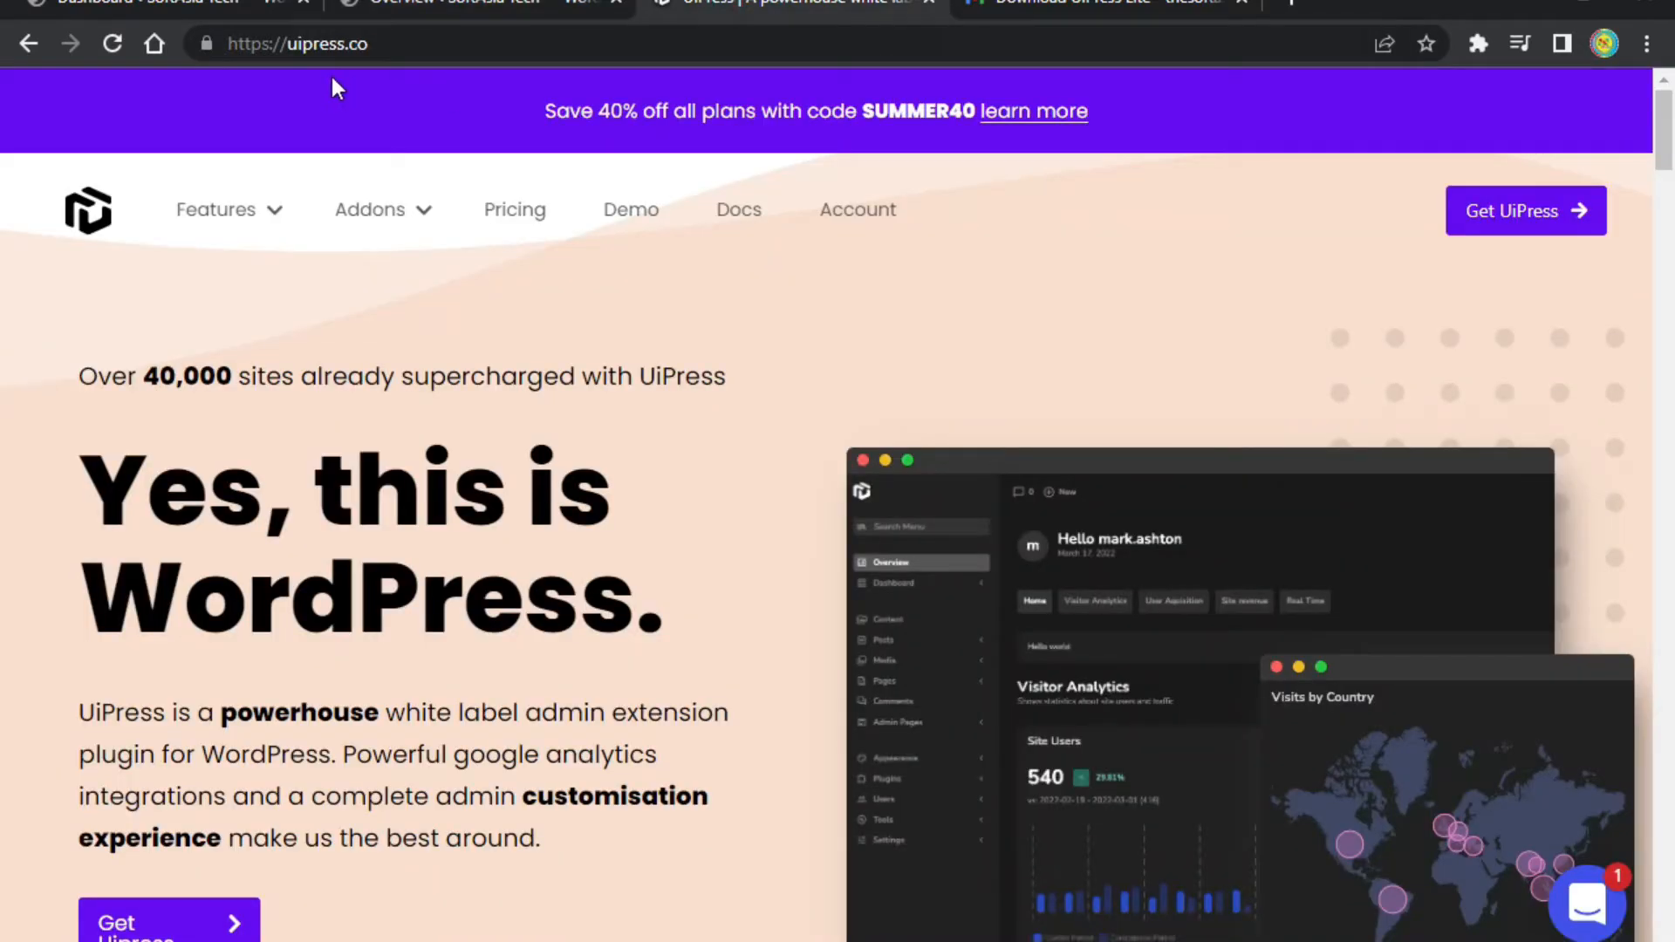
{"action": "scroll", "coordinate": [486, 310], "scroll_direction": "down", "scroll_amount": 6}
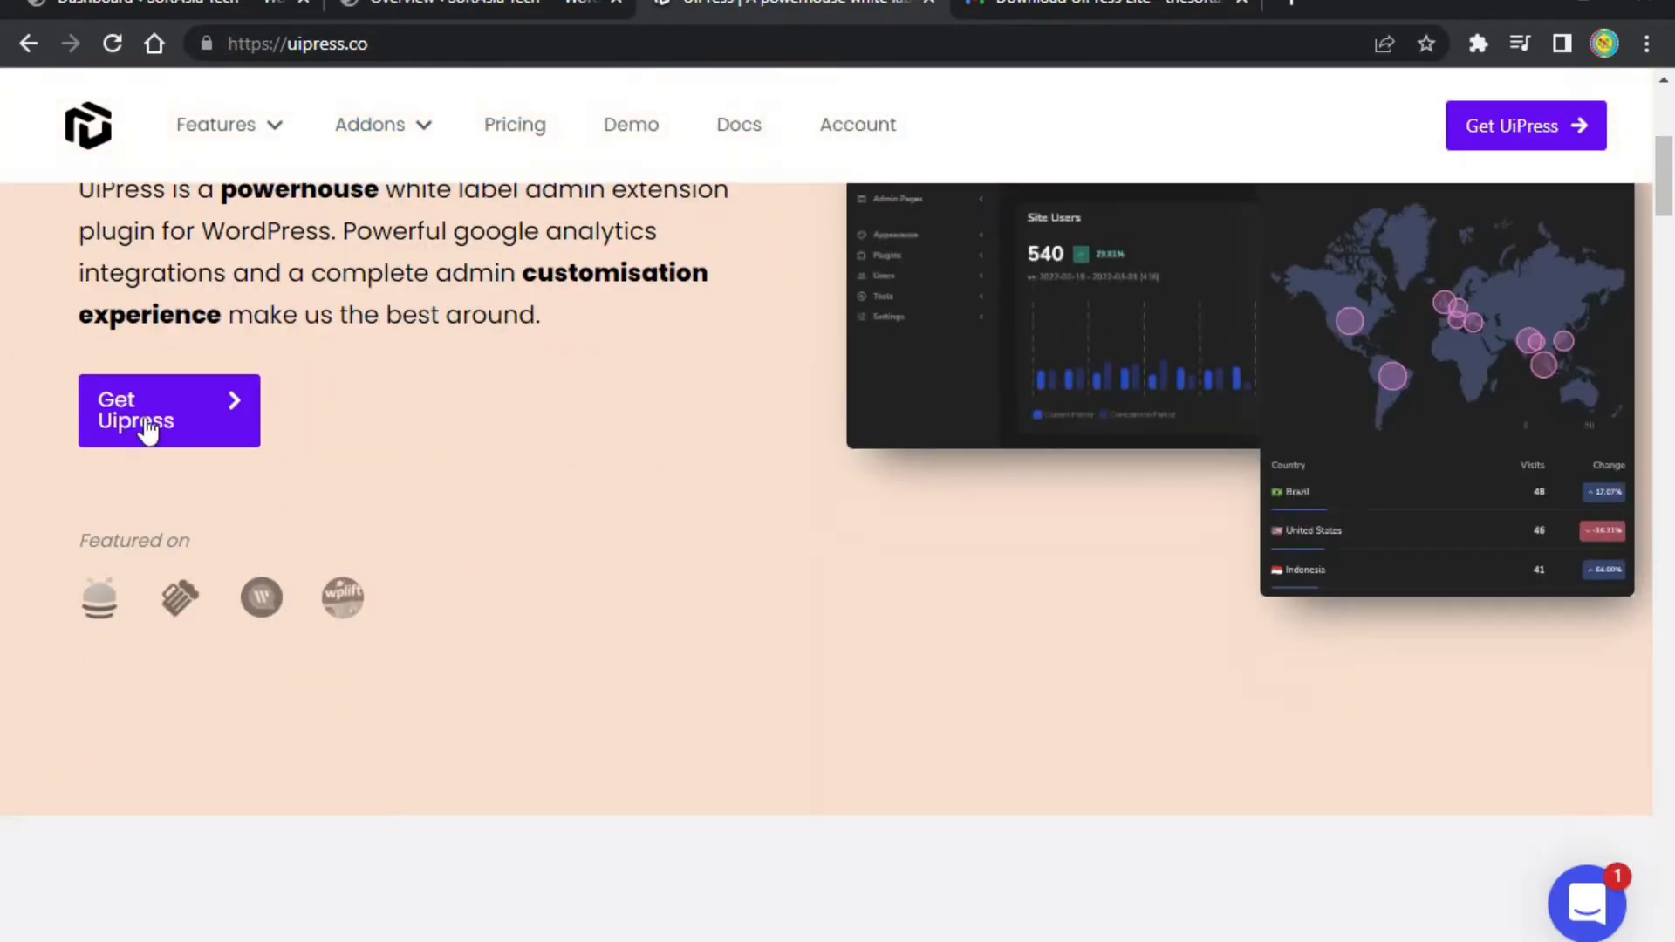
{"action": "left_click", "coordinate": [194, 415]}
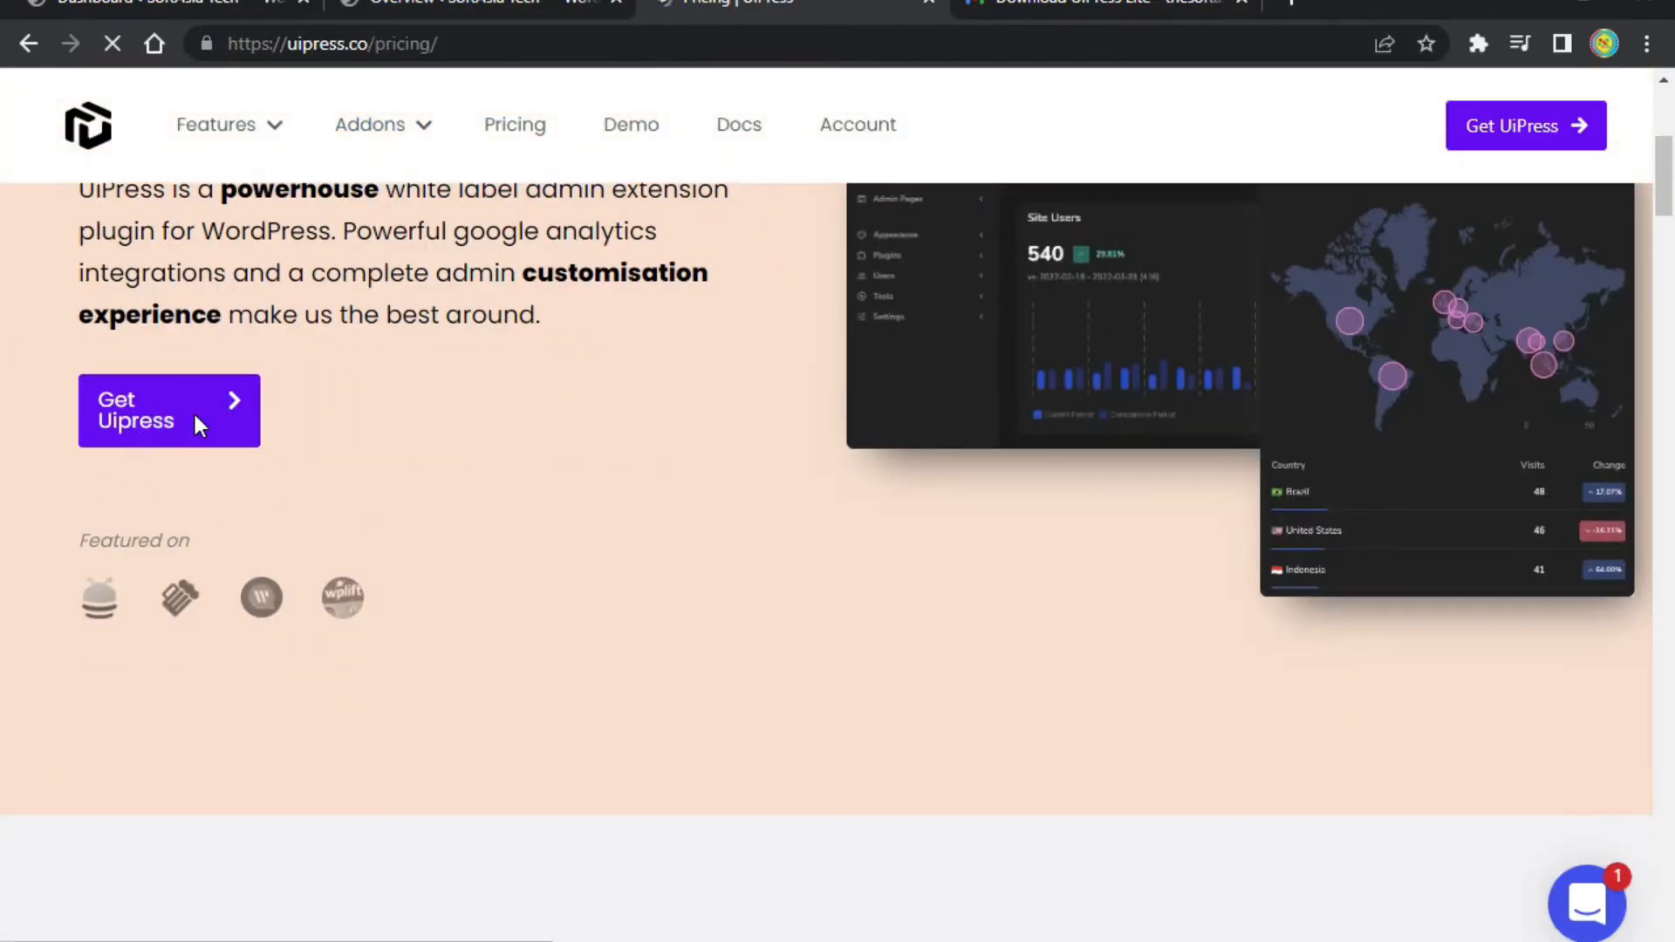
{"action": "scroll", "coordinate": [246, 563], "scroll_direction": "down", "scroll_amount": 2}
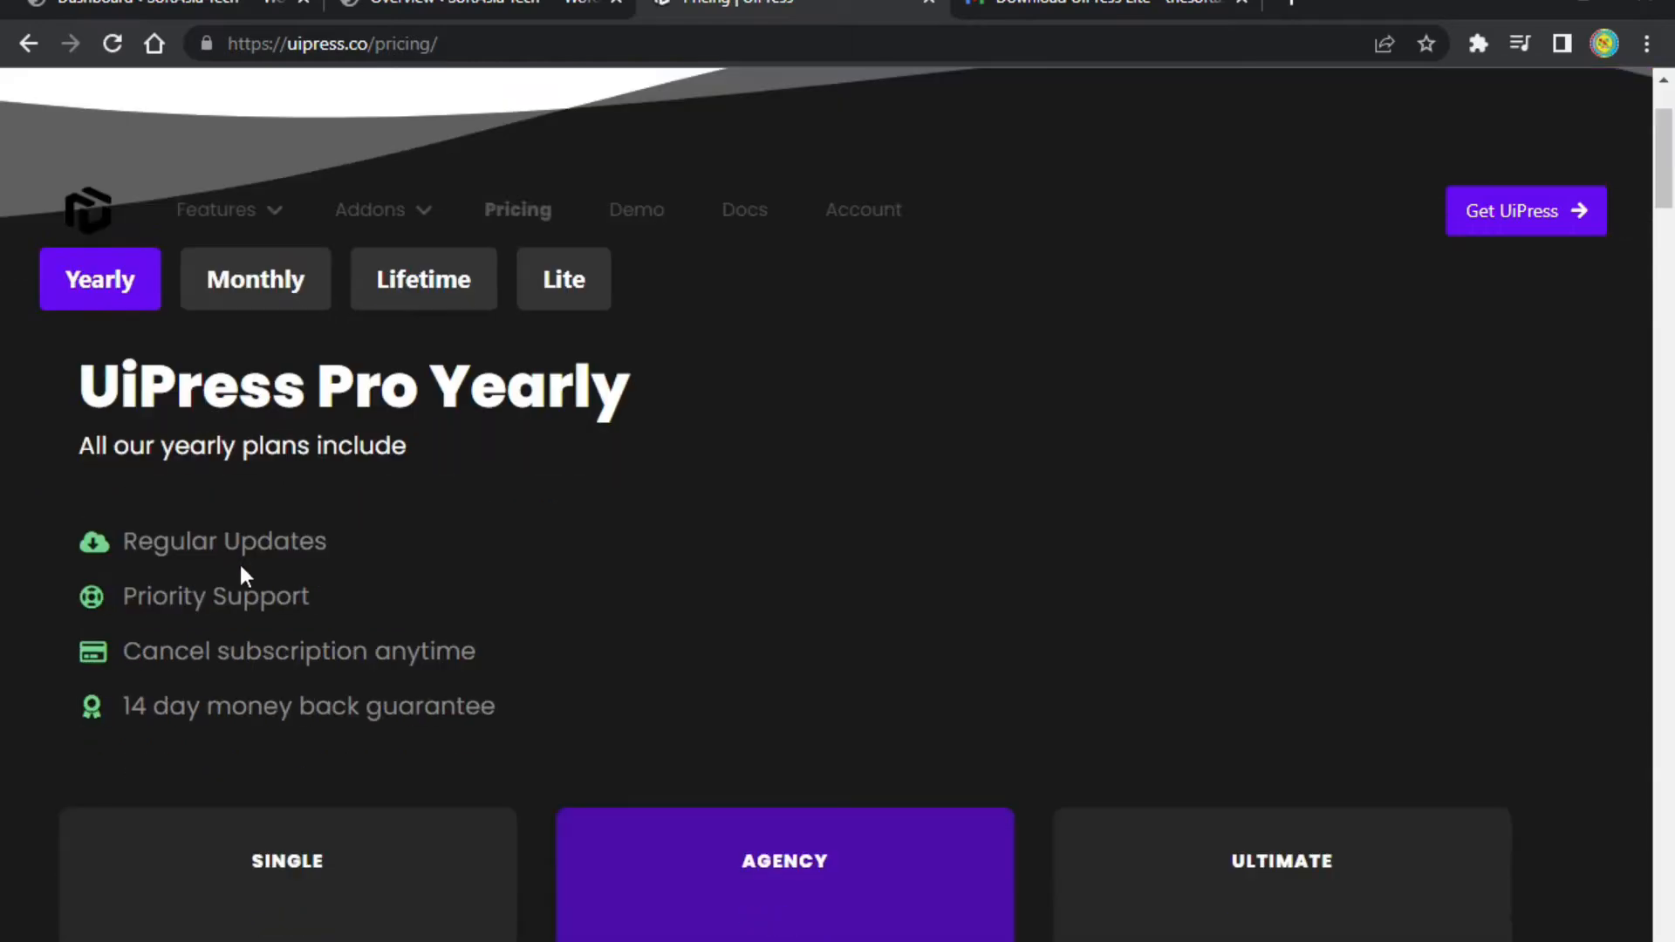
View the Monthly, Lifetime and Lite plans on the UiPress pricing page.
{"action": "left_click", "coordinate": [274, 272]}
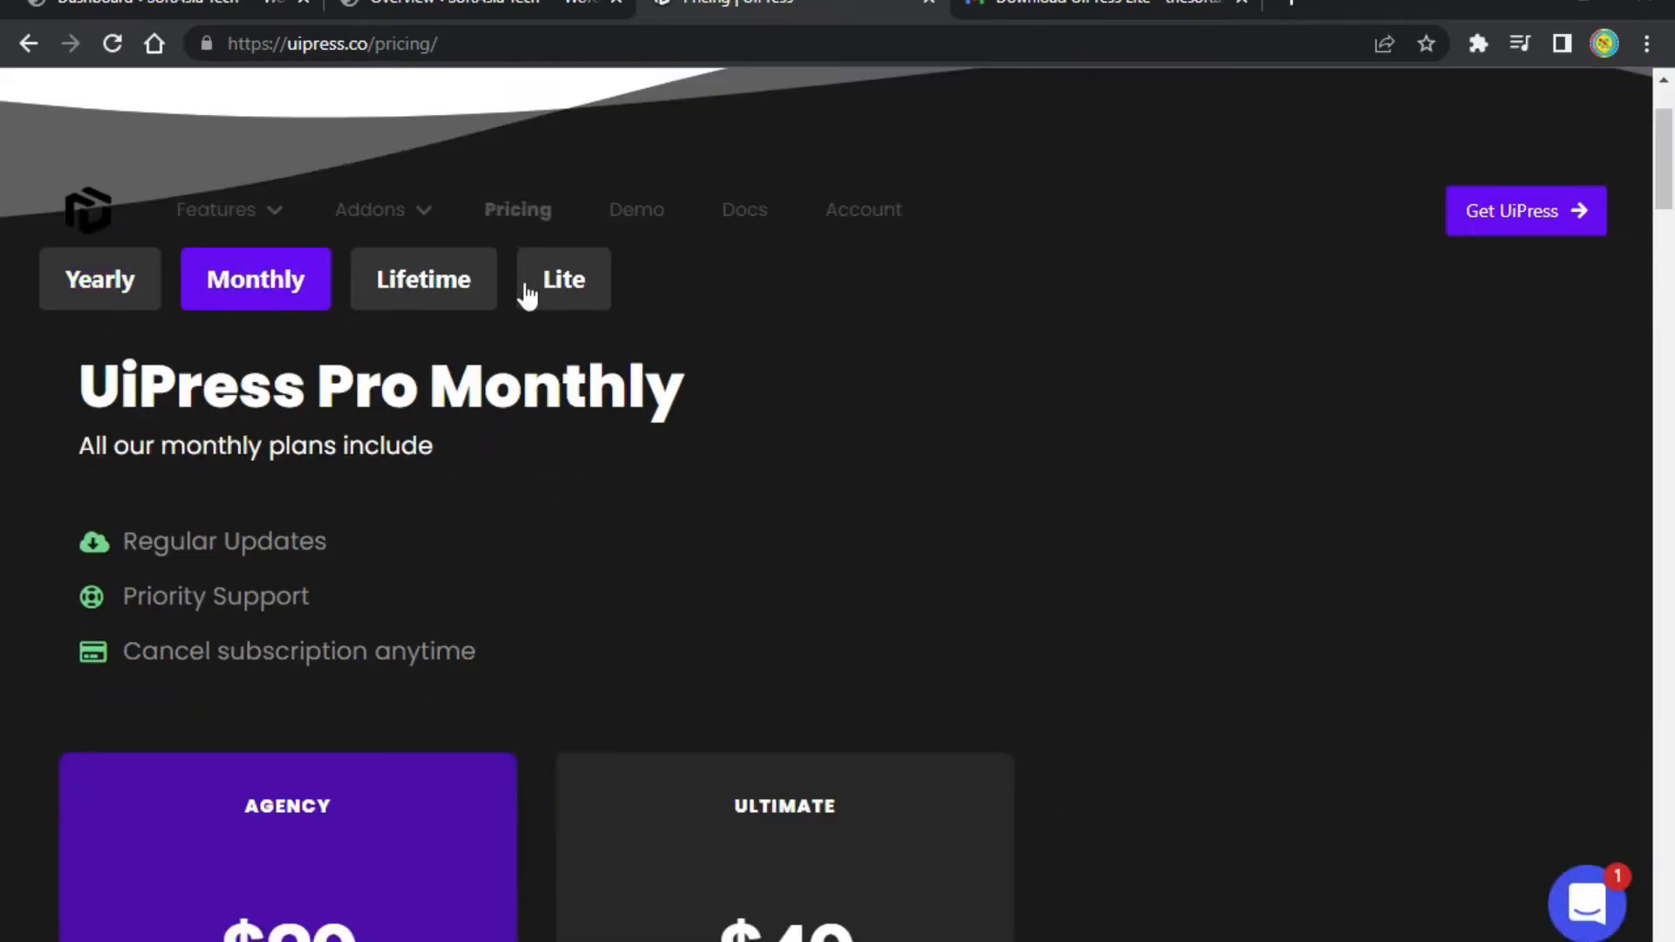
{"action": "left_click", "coordinate": [448, 284]}
{"action": "left_click", "coordinate": [565, 288]}
{"action": "scroll", "coordinate": [654, 411], "scroll_direction": "down", "scroll_amount": 6}
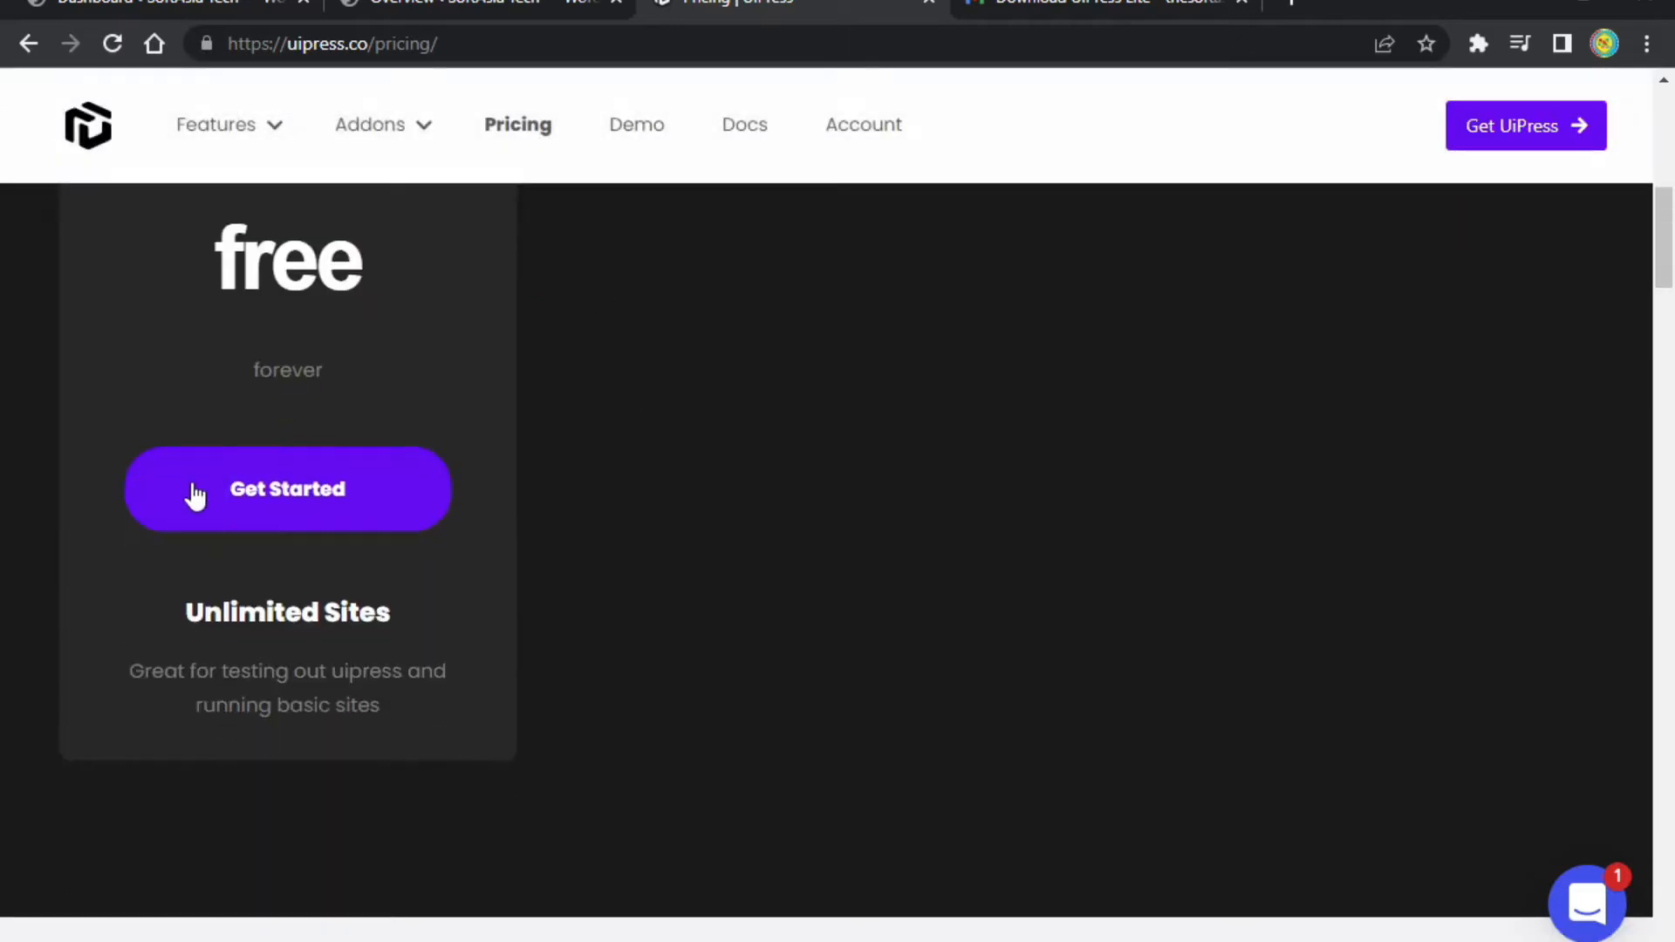
{"action": "scroll", "coordinate": [583, 710], "scroll_direction": "up", "scroll_amount": 8}
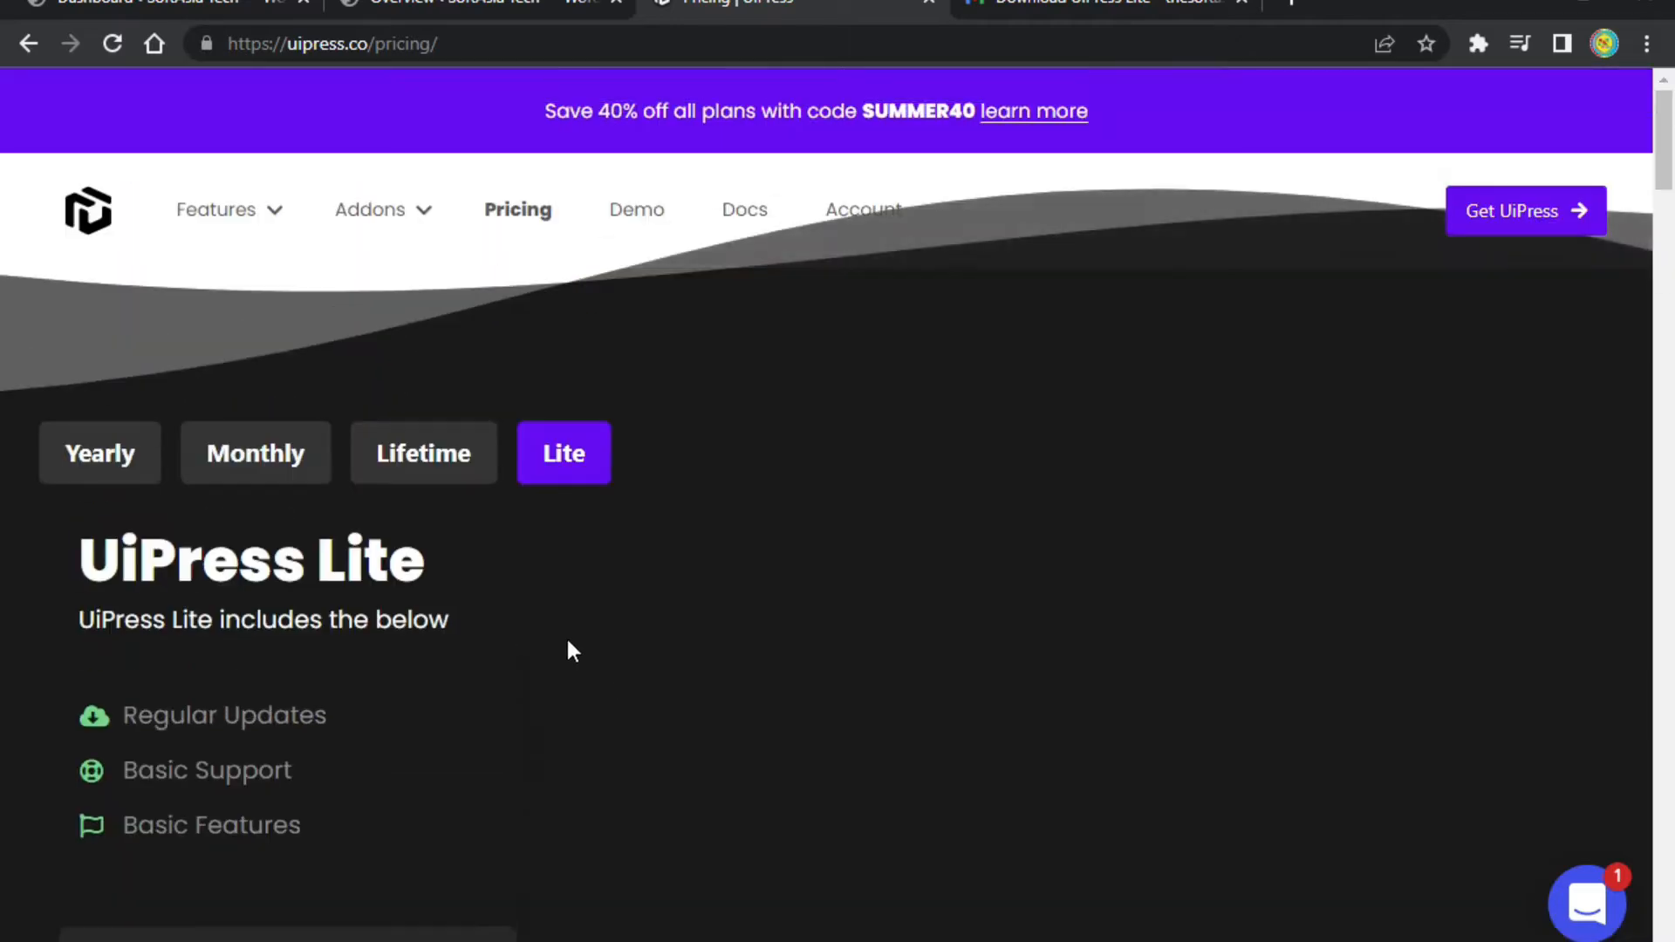
Show the yearly plans and open the checkout form for the Single plan at its email address field.
{"action": "left_click", "coordinate": [69, 456]}
{"action": "scroll", "coordinate": [644, 610], "scroll_direction": "down", "scroll_amount": 8}
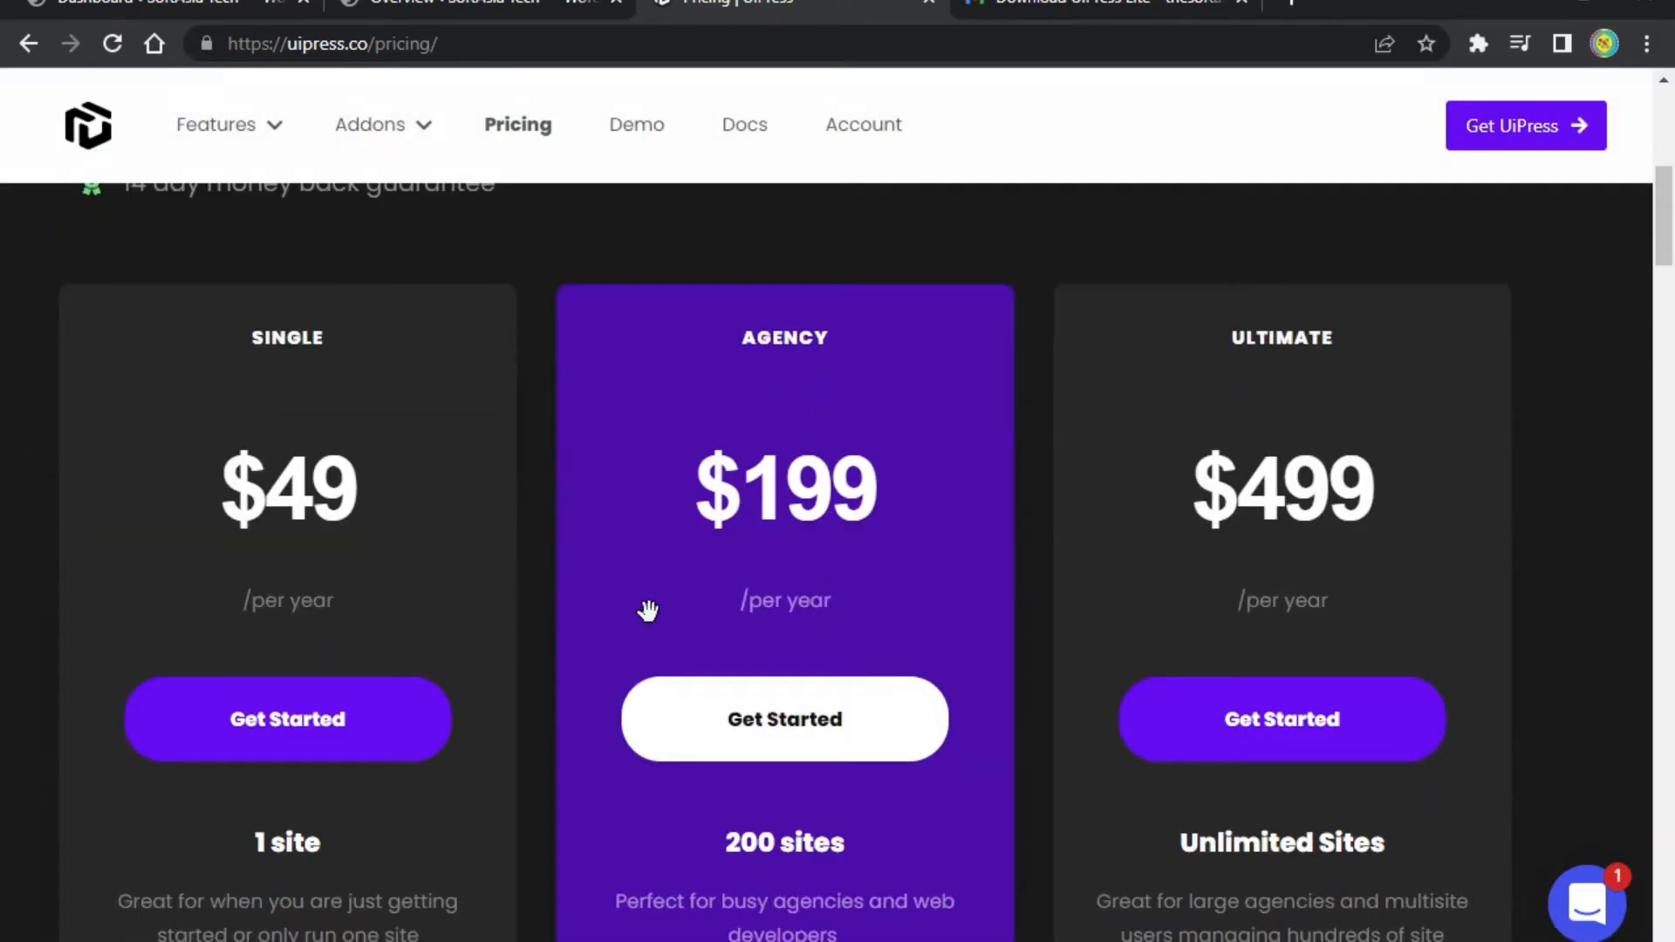
{"action": "left_click", "coordinate": [223, 709]}
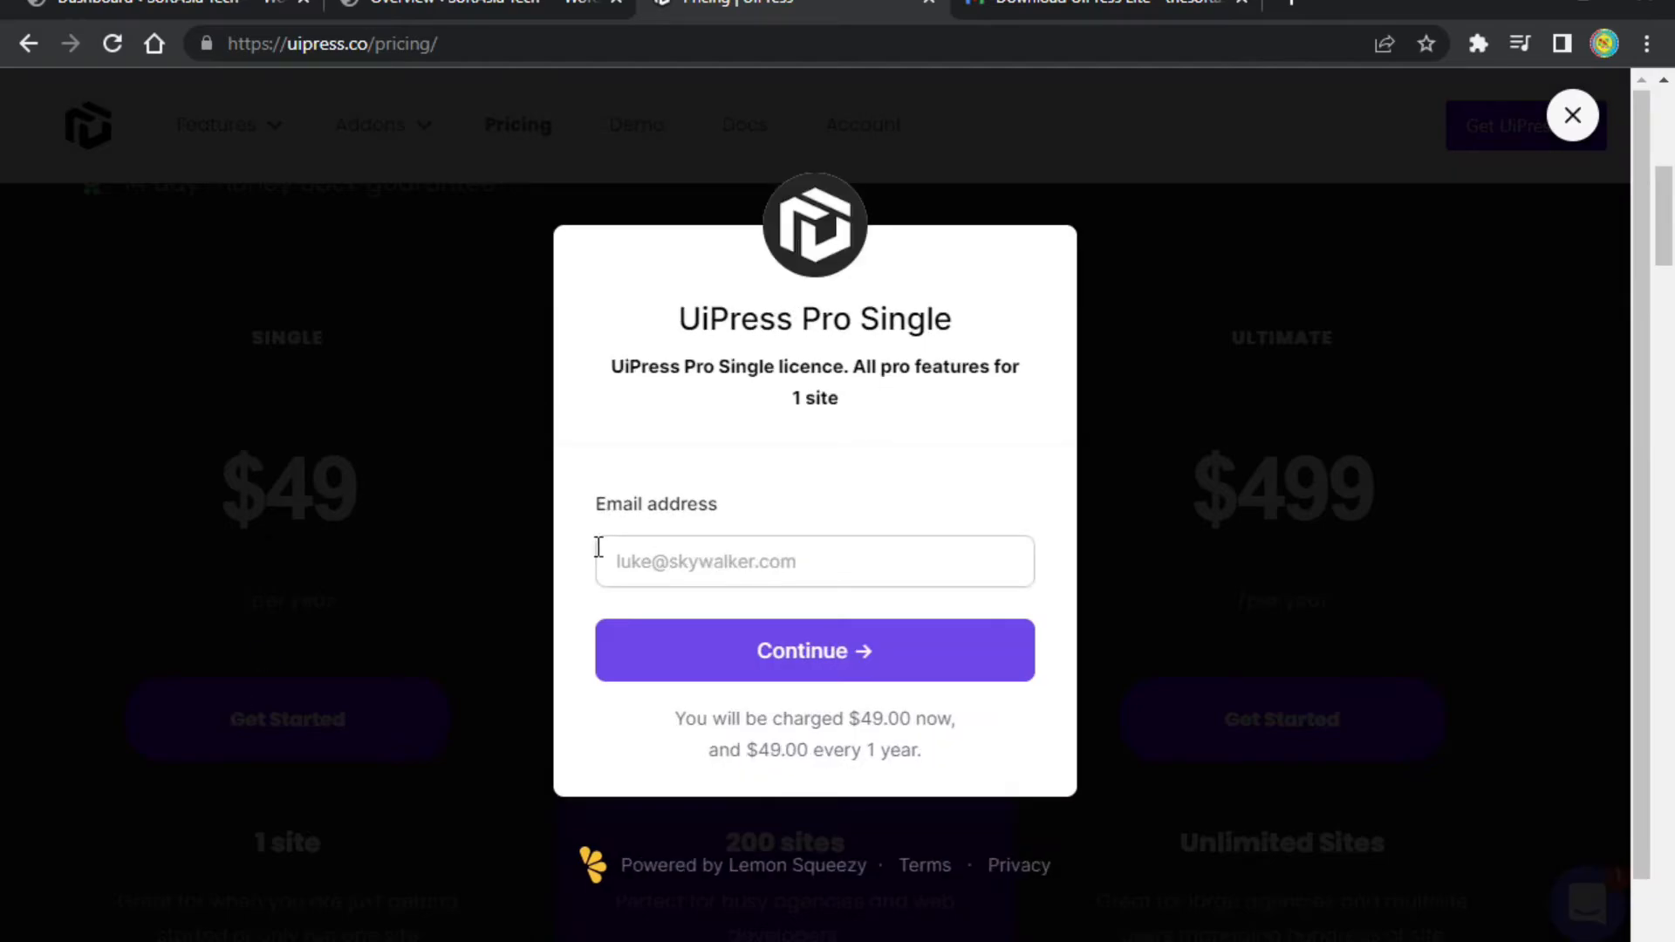
{"action": "left_click", "coordinate": [671, 564]}
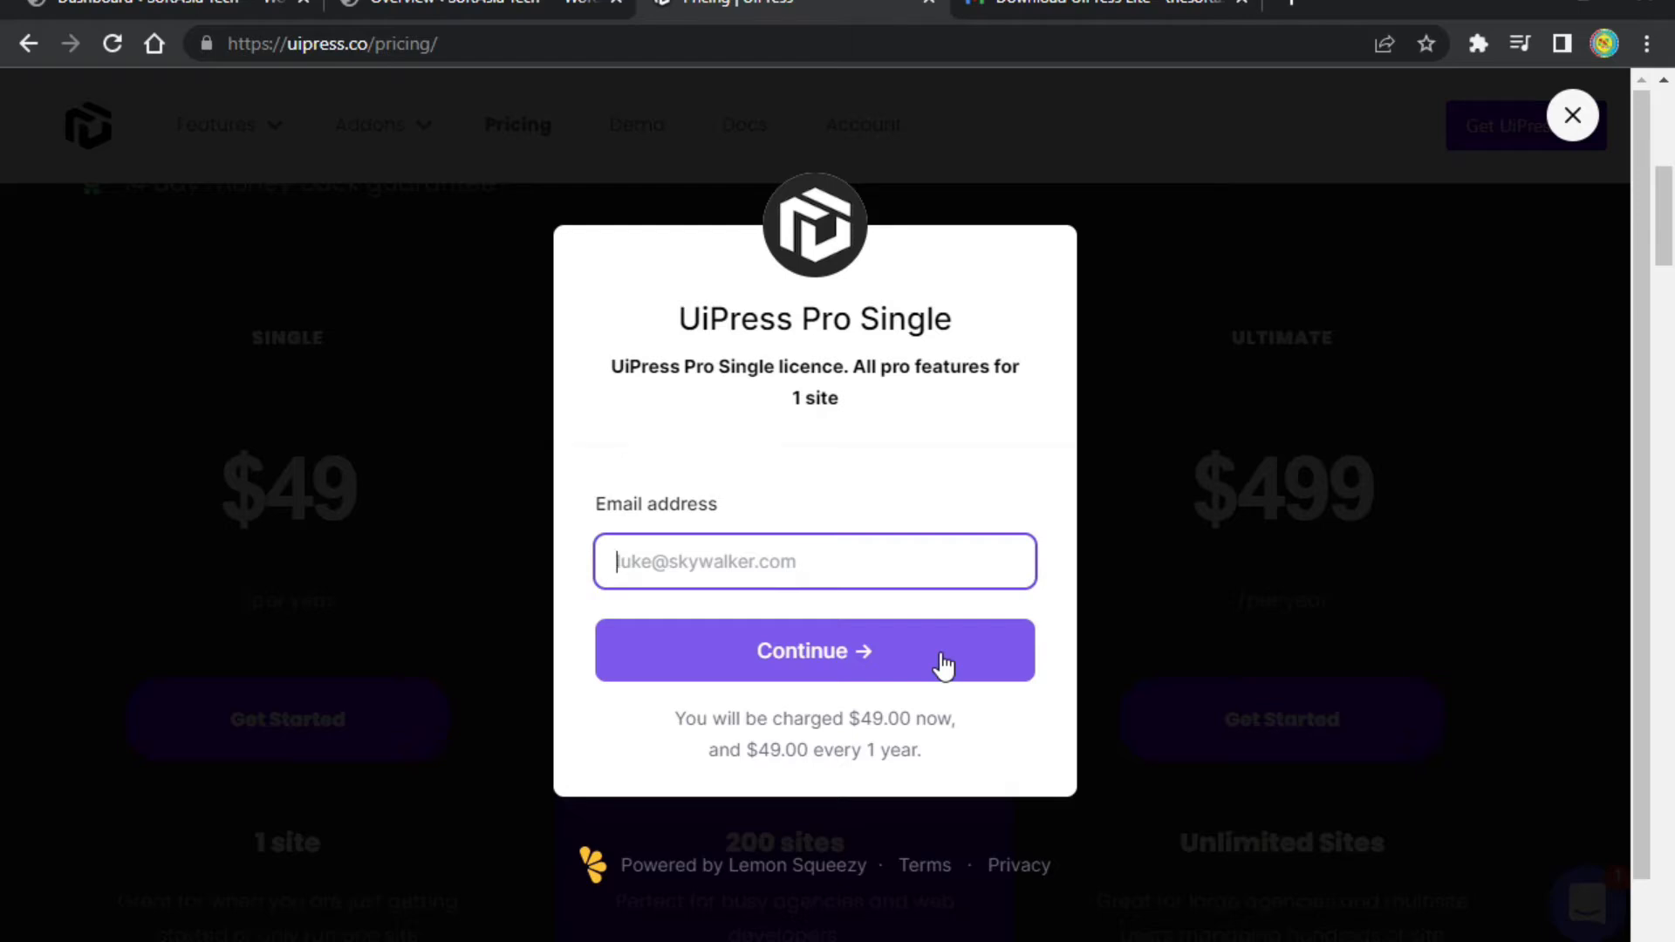
Switch to Gmail and open the download page for uipress.2.4.0.zip from the Download UiPress Lite email.
{"action": "left_click", "coordinate": [1060, 13]}
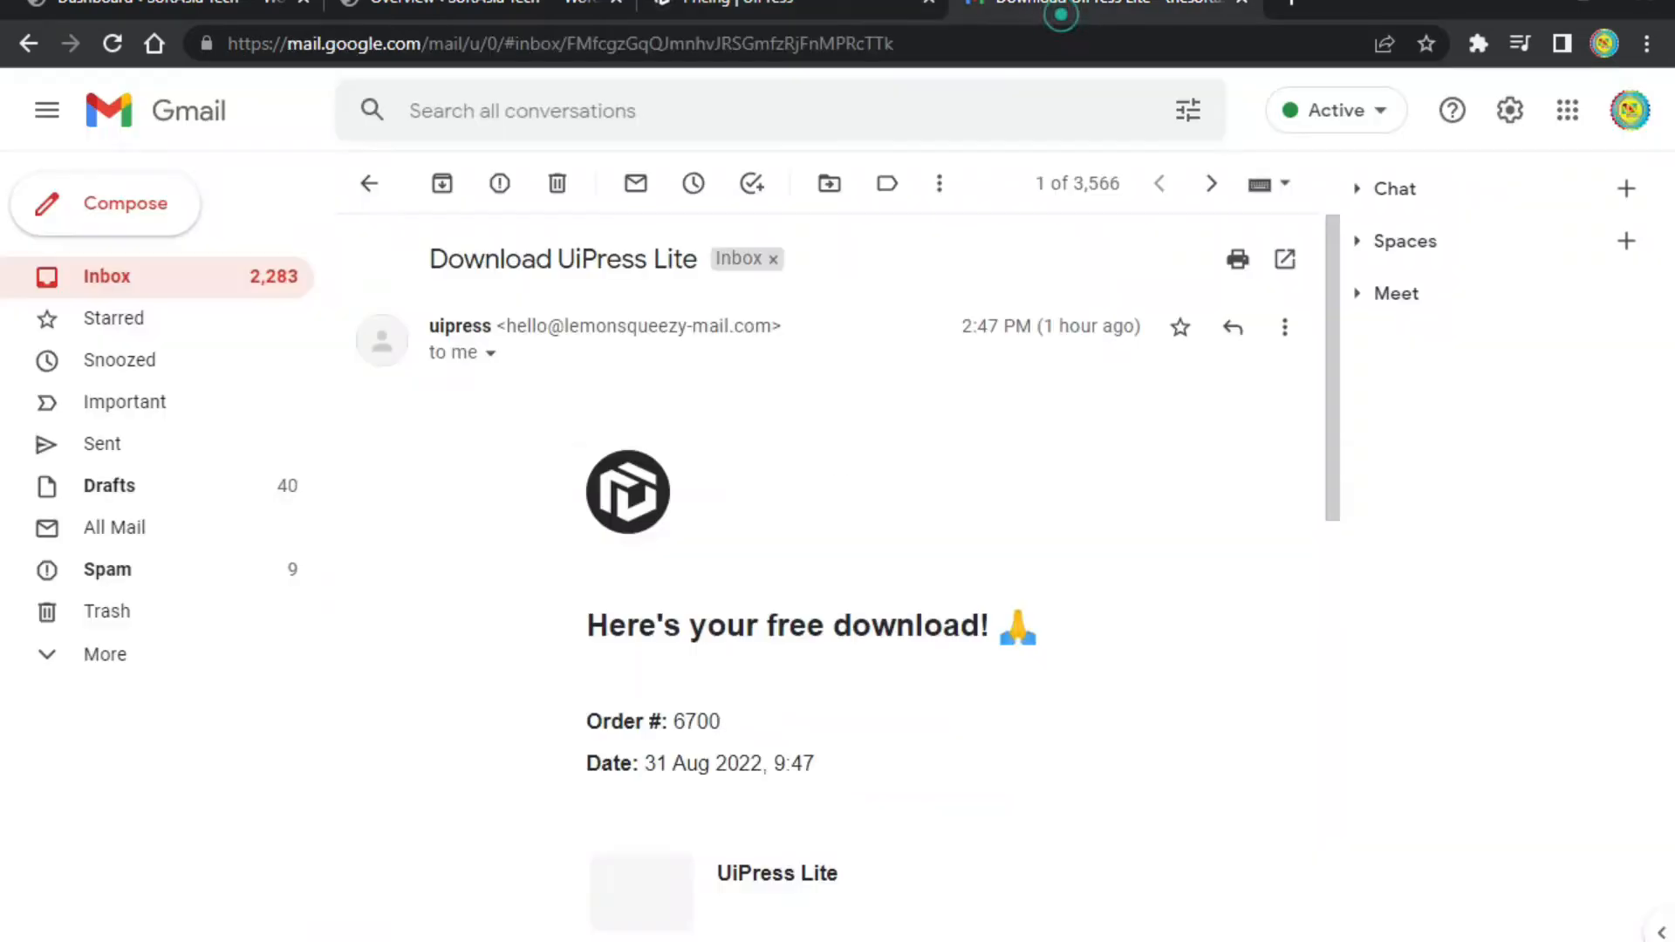
{"action": "scroll", "coordinate": [445, 381], "scroll_direction": "down", "scroll_amount": 10}
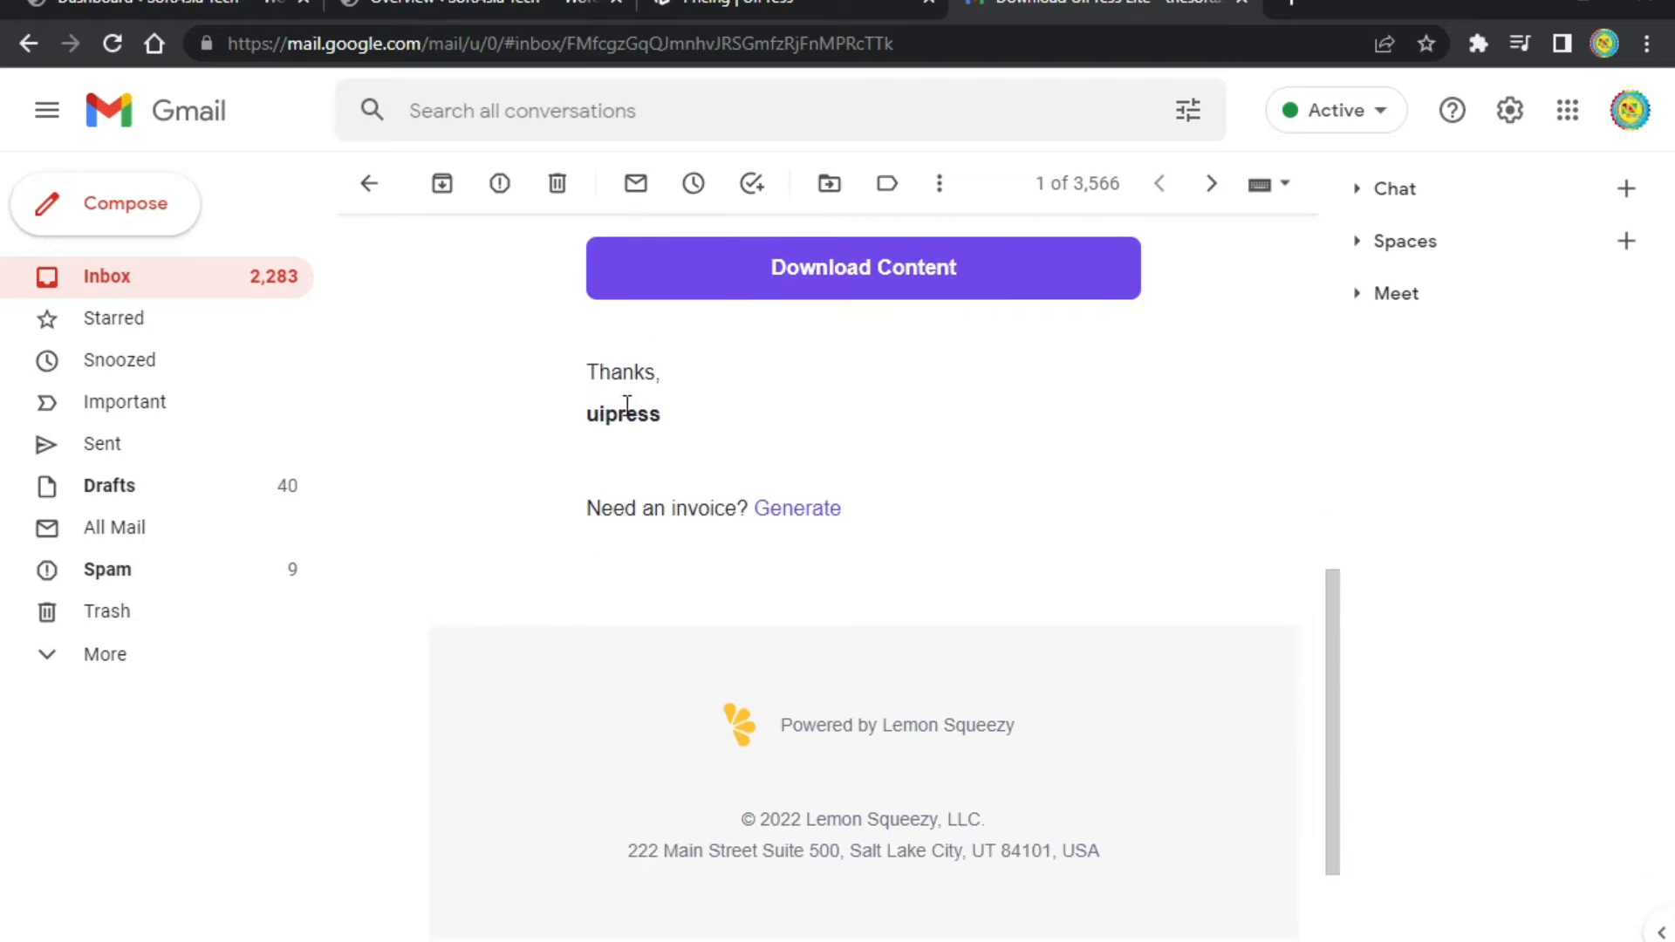
{"action": "left_click", "coordinate": [872, 273]}
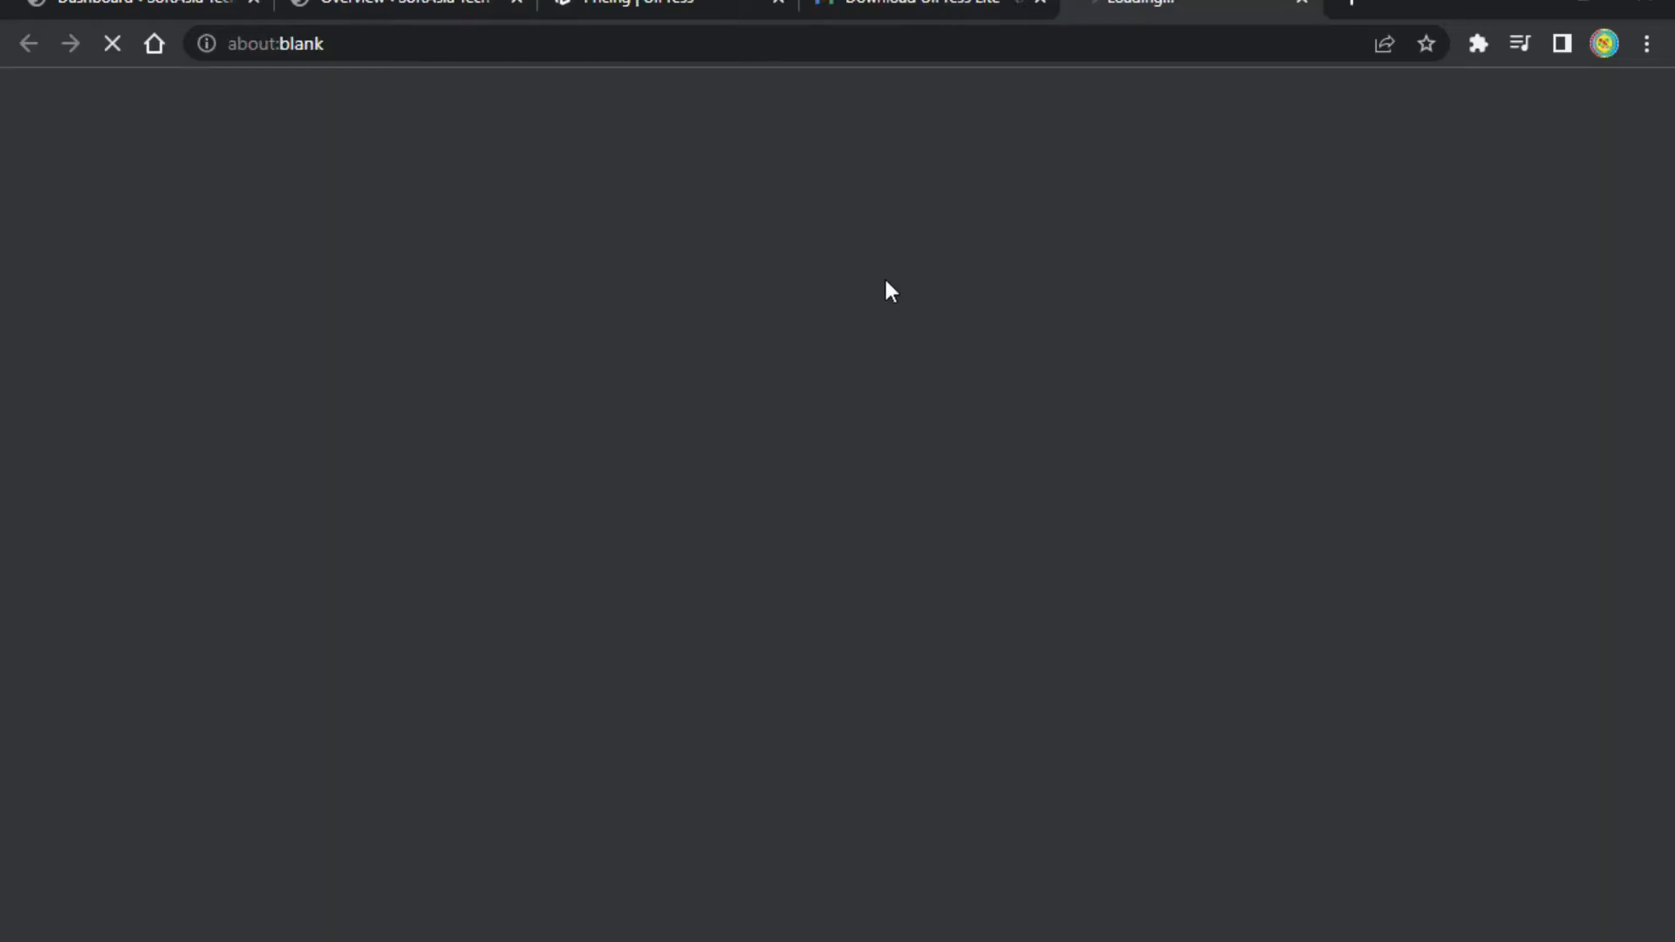
{"action": "scroll", "coordinate": [890, 297], "scroll_direction": "down", "scroll_amount": 5}
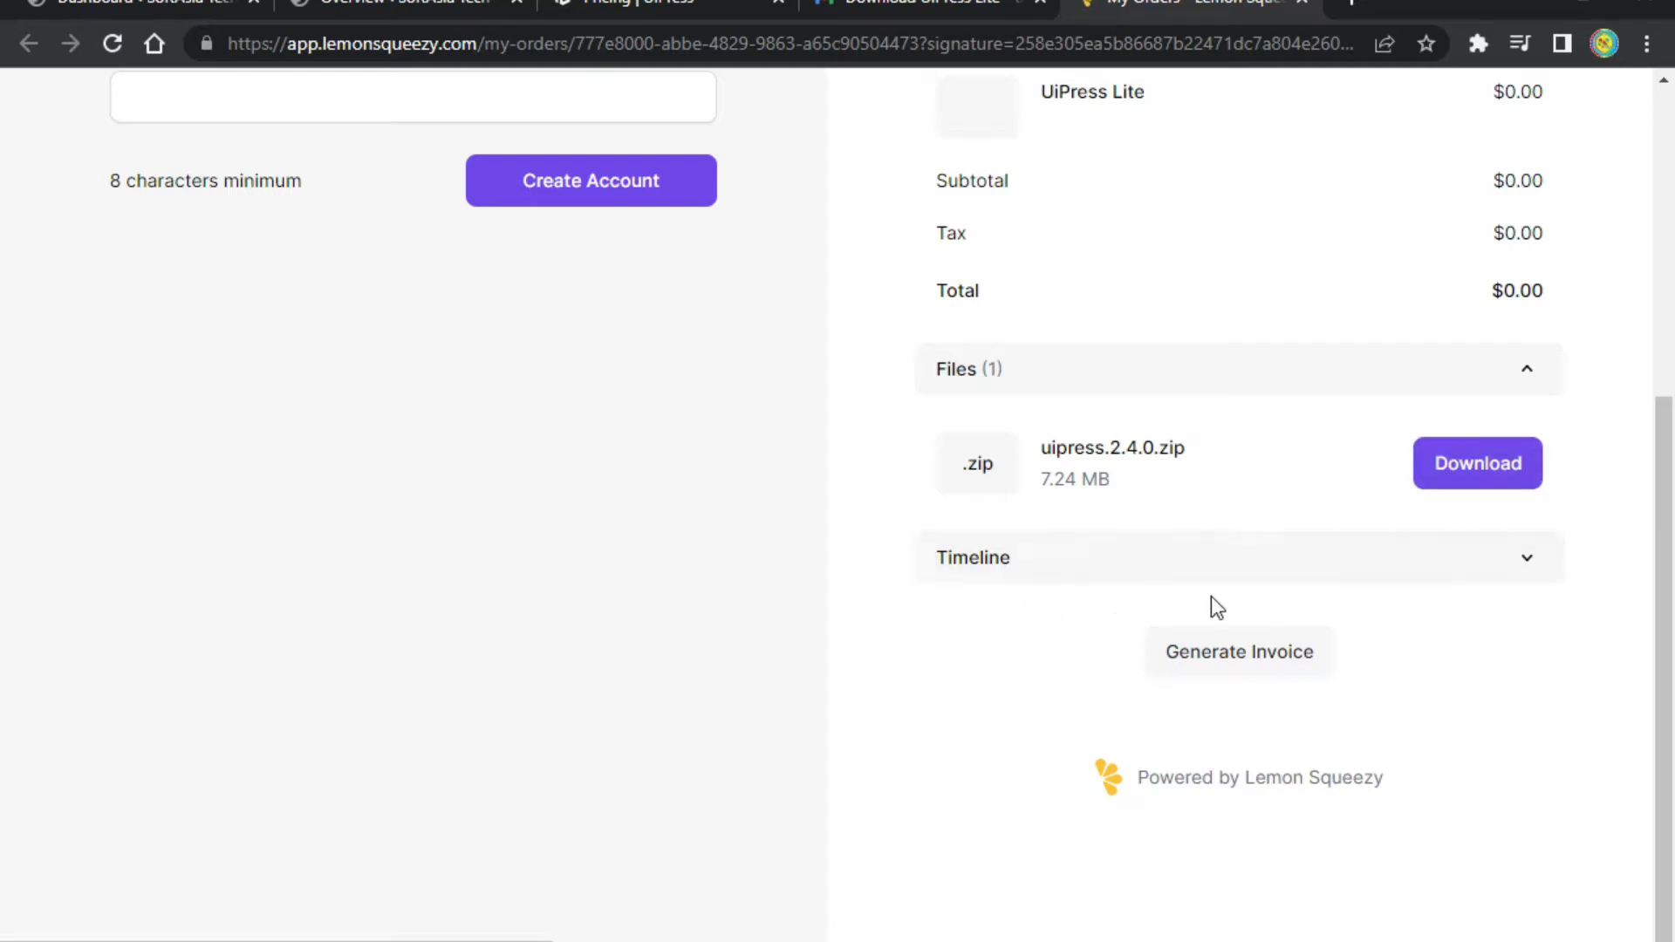
Switch back to the WordPress dashboard and open the plugin upload form on the Add Plugins page.
{"action": "left_click", "coordinate": [131, 11]}
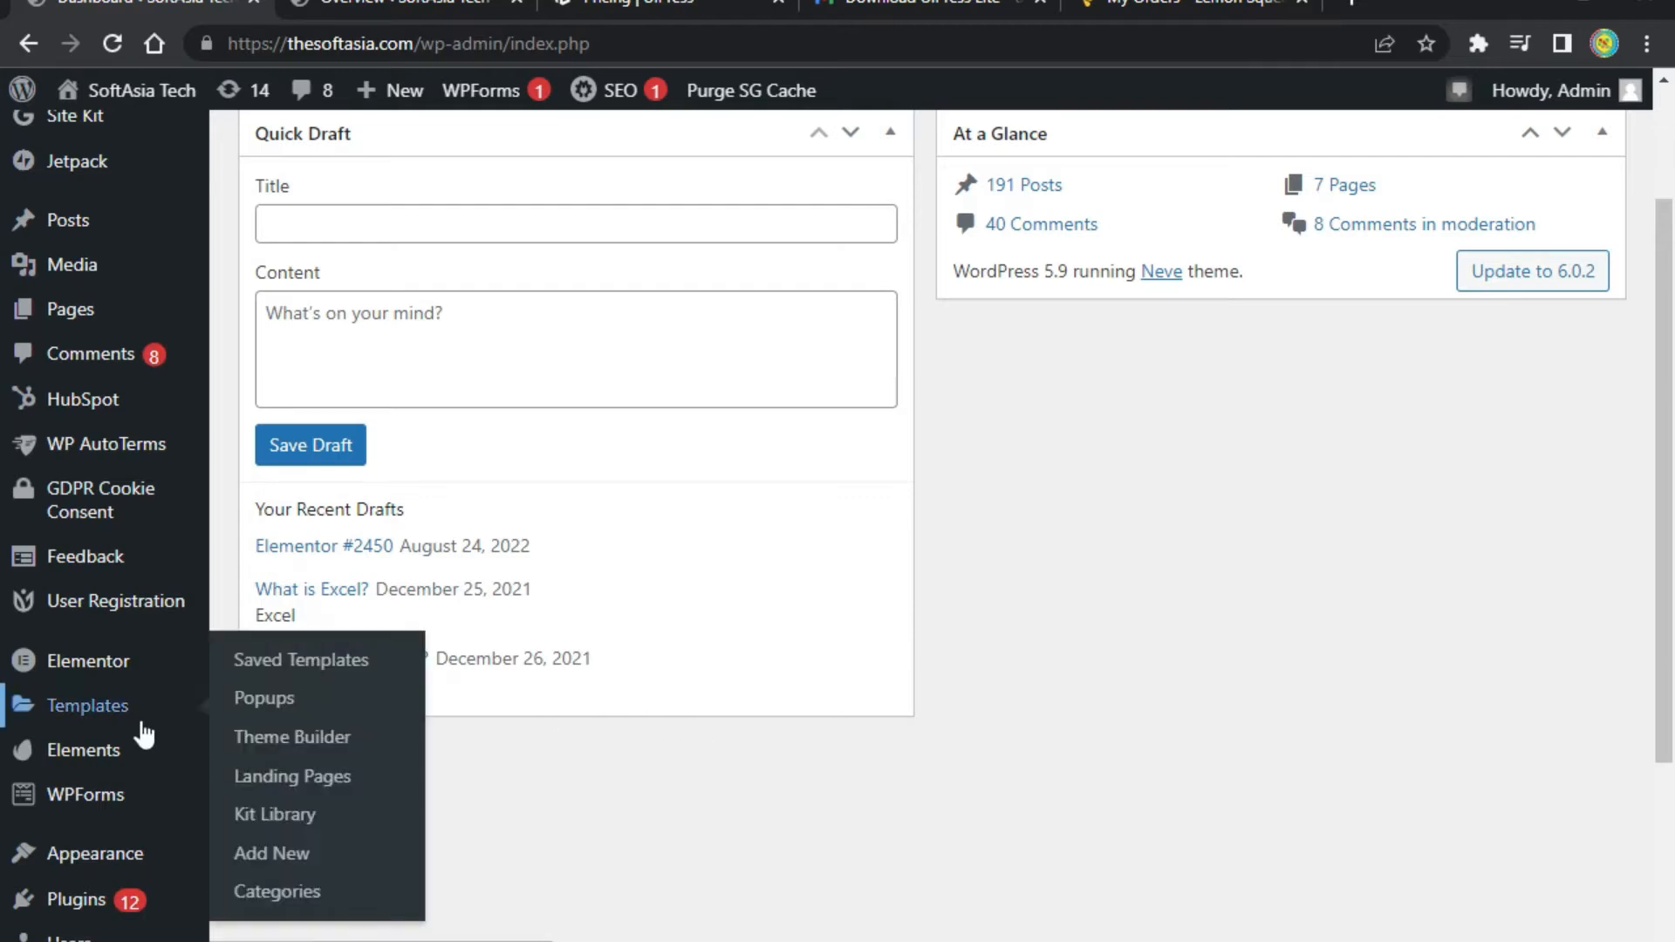
{"action": "scroll", "coordinate": [142, 733], "scroll_direction": "down", "scroll_amount": 2}
{"action": "mouse_move", "coordinate": [131, 733]}
{"action": "left_click", "coordinate": [270, 782]}
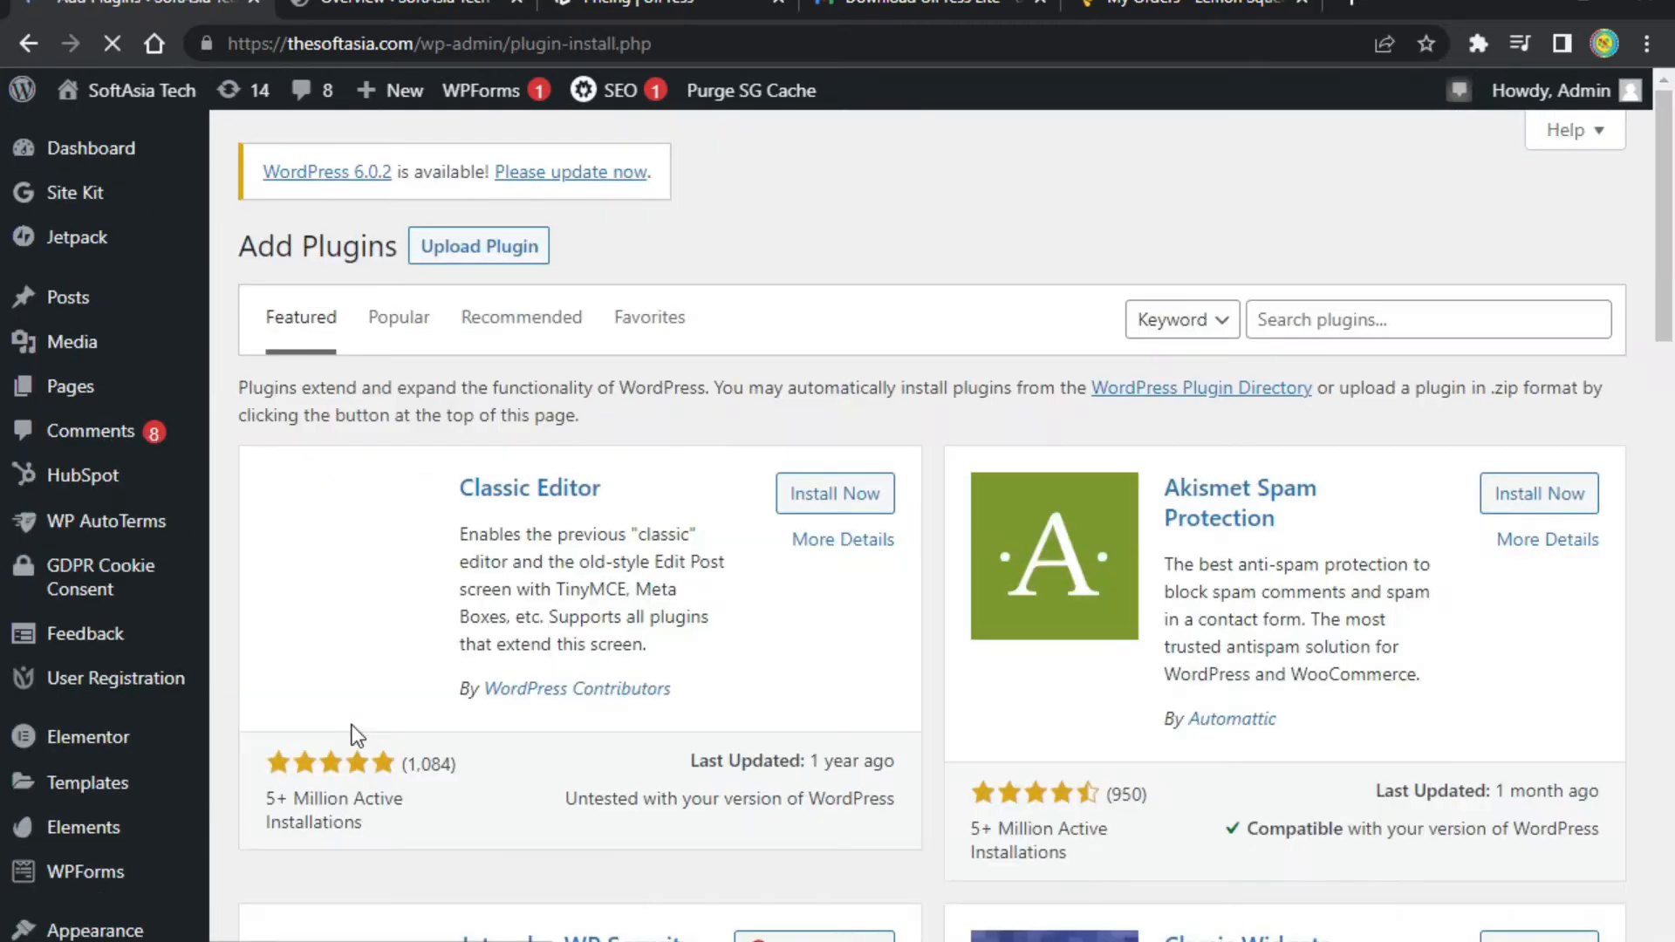
{"action": "left_click", "coordinate": [485, 253]}
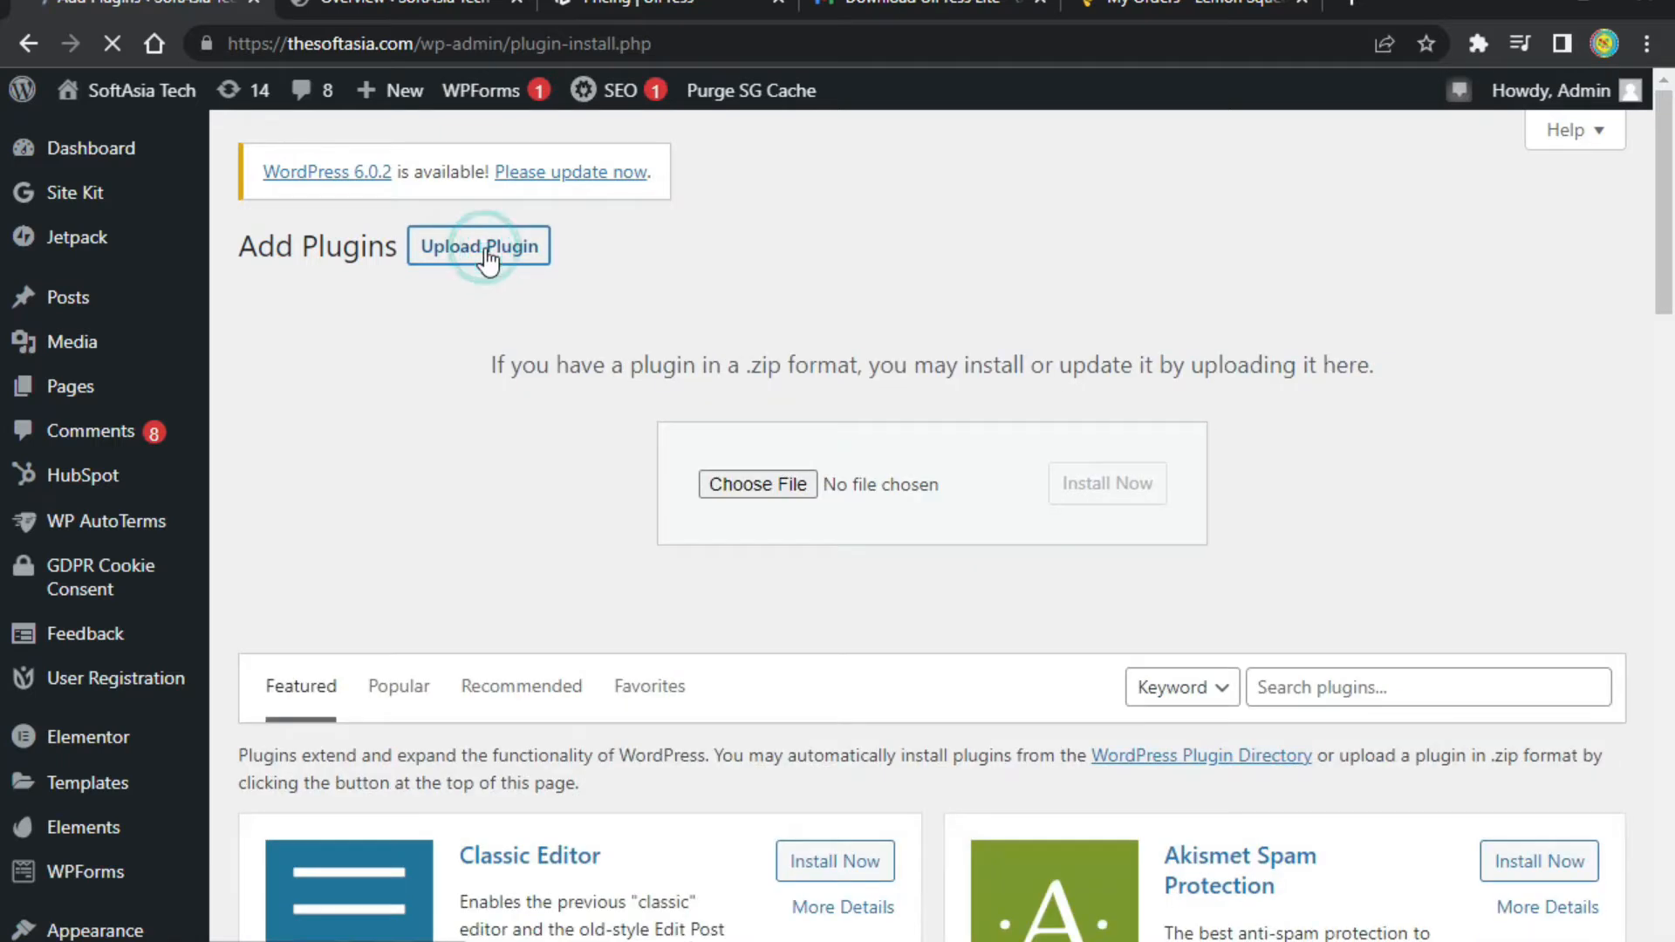
Install the plugin from uipress_pro_v2.4.0.zip in the Downloads folder and activate it.
{"action": "left_click", "coordinate": [756, 484]}
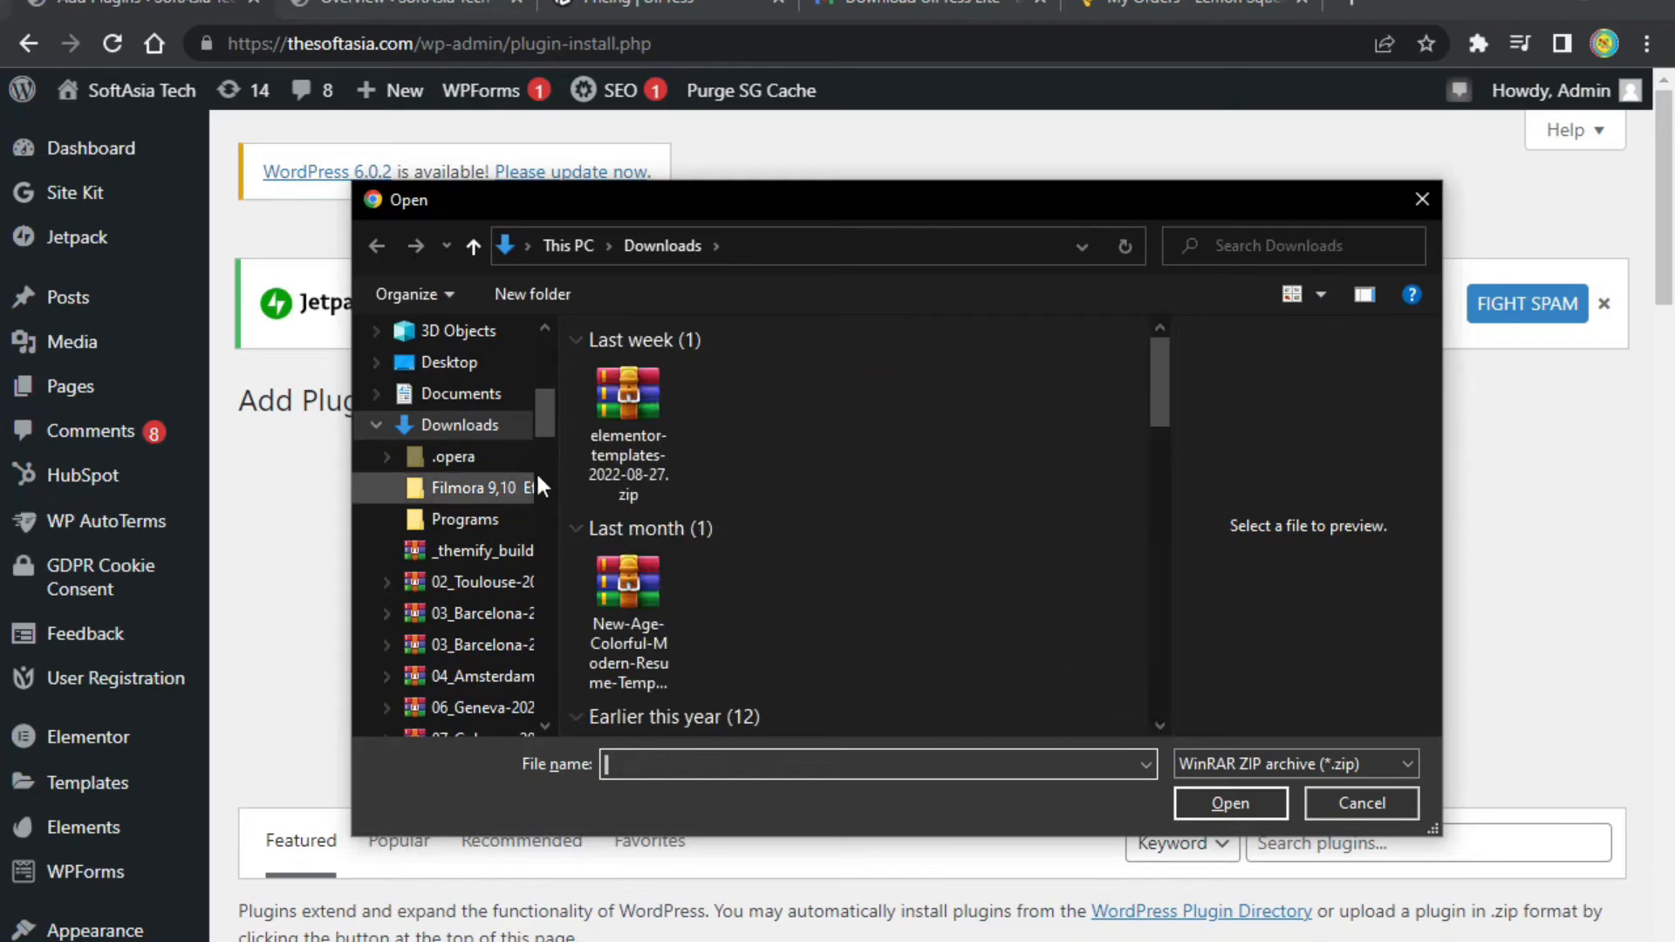
{"action": "double_click", "coordinate": [643, 446]}
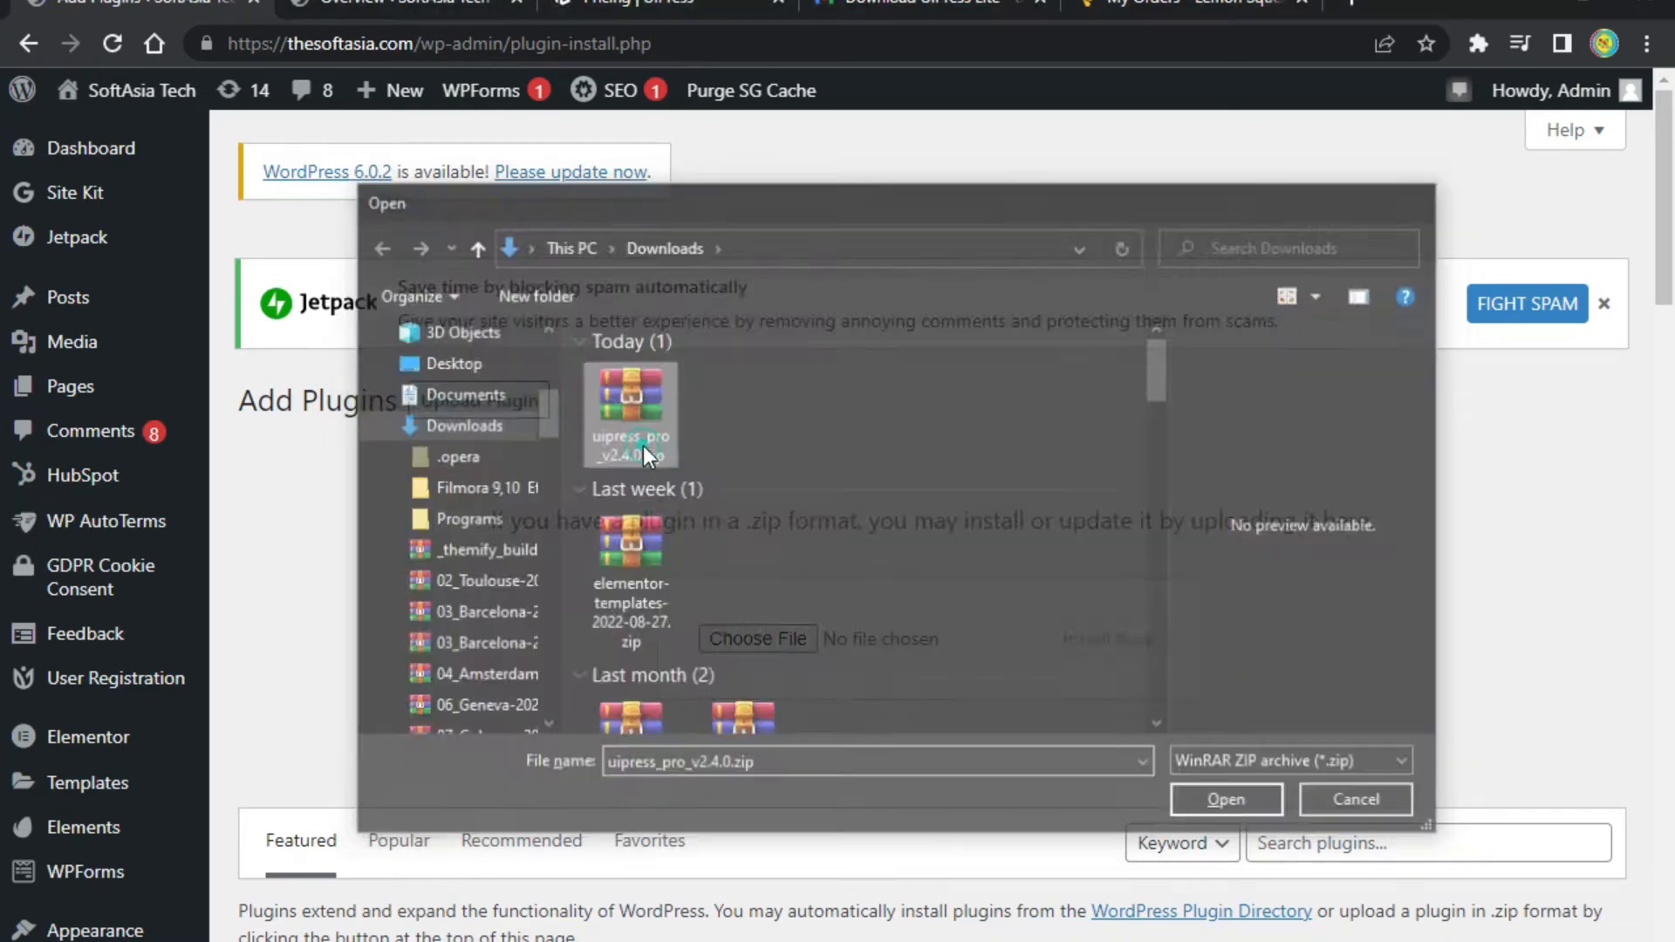
{"action": "left_click", "coordinate": [1107, 647]}
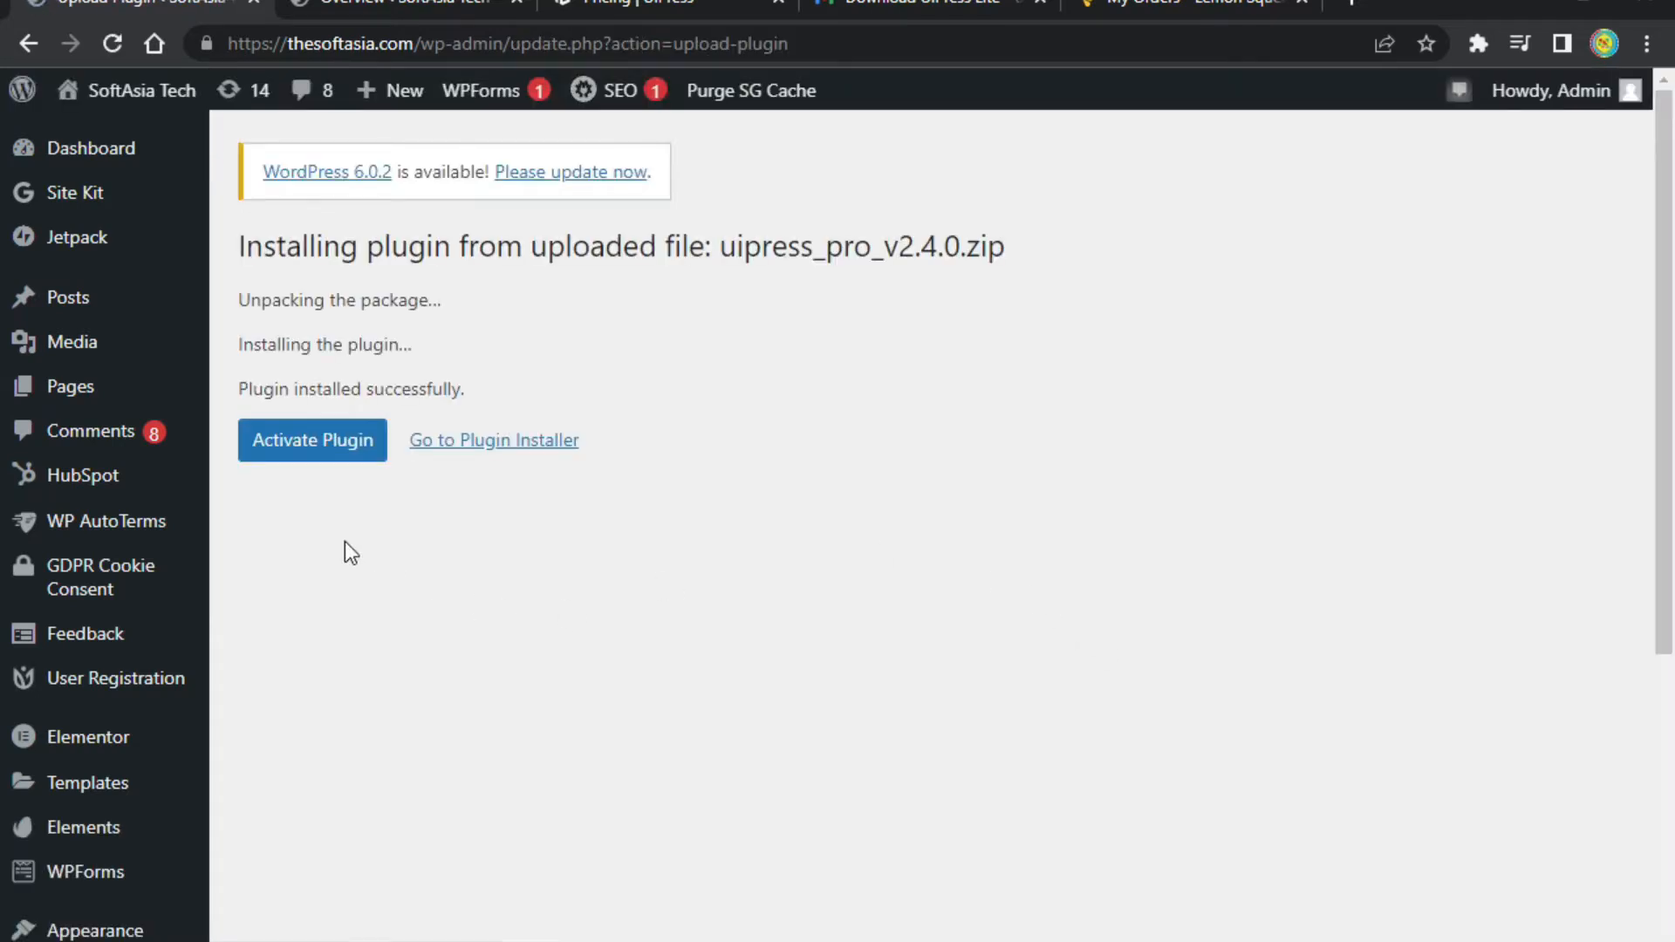
{"action": "left_click", "coordinate": [304, 450]}
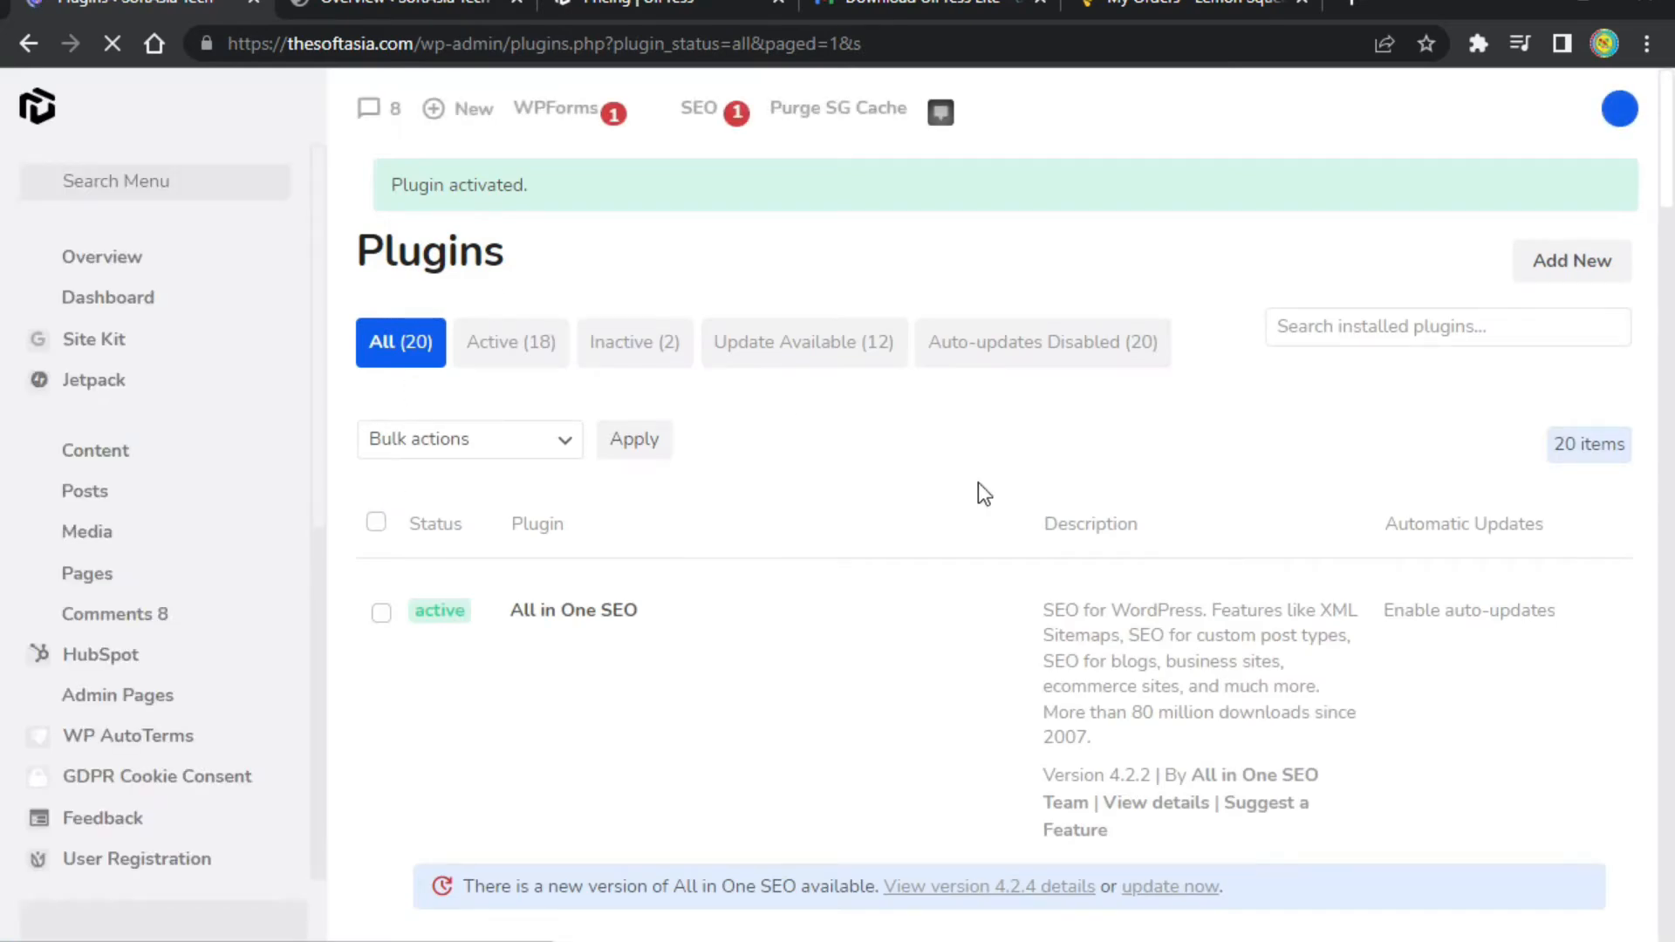
Look over the restyled plugins list and admin menu, and open the Overview page.
{"action": "scroll", "coordinate": [936, 610], "scroll_direction": "down", "scroll_amount": 8}
{"action": "scroll", "coordinate": [135, 839], "scroll_direction": "down", "scroll_amount": 2}
{"action": "scroll", "coordinate": [135, 839], "scroll_direction": "up", "scroll_amount": 2}
{"action": "scroll", "coordinate": [164, 569], "scroll_direction": "down", "scroll_amount": 8}
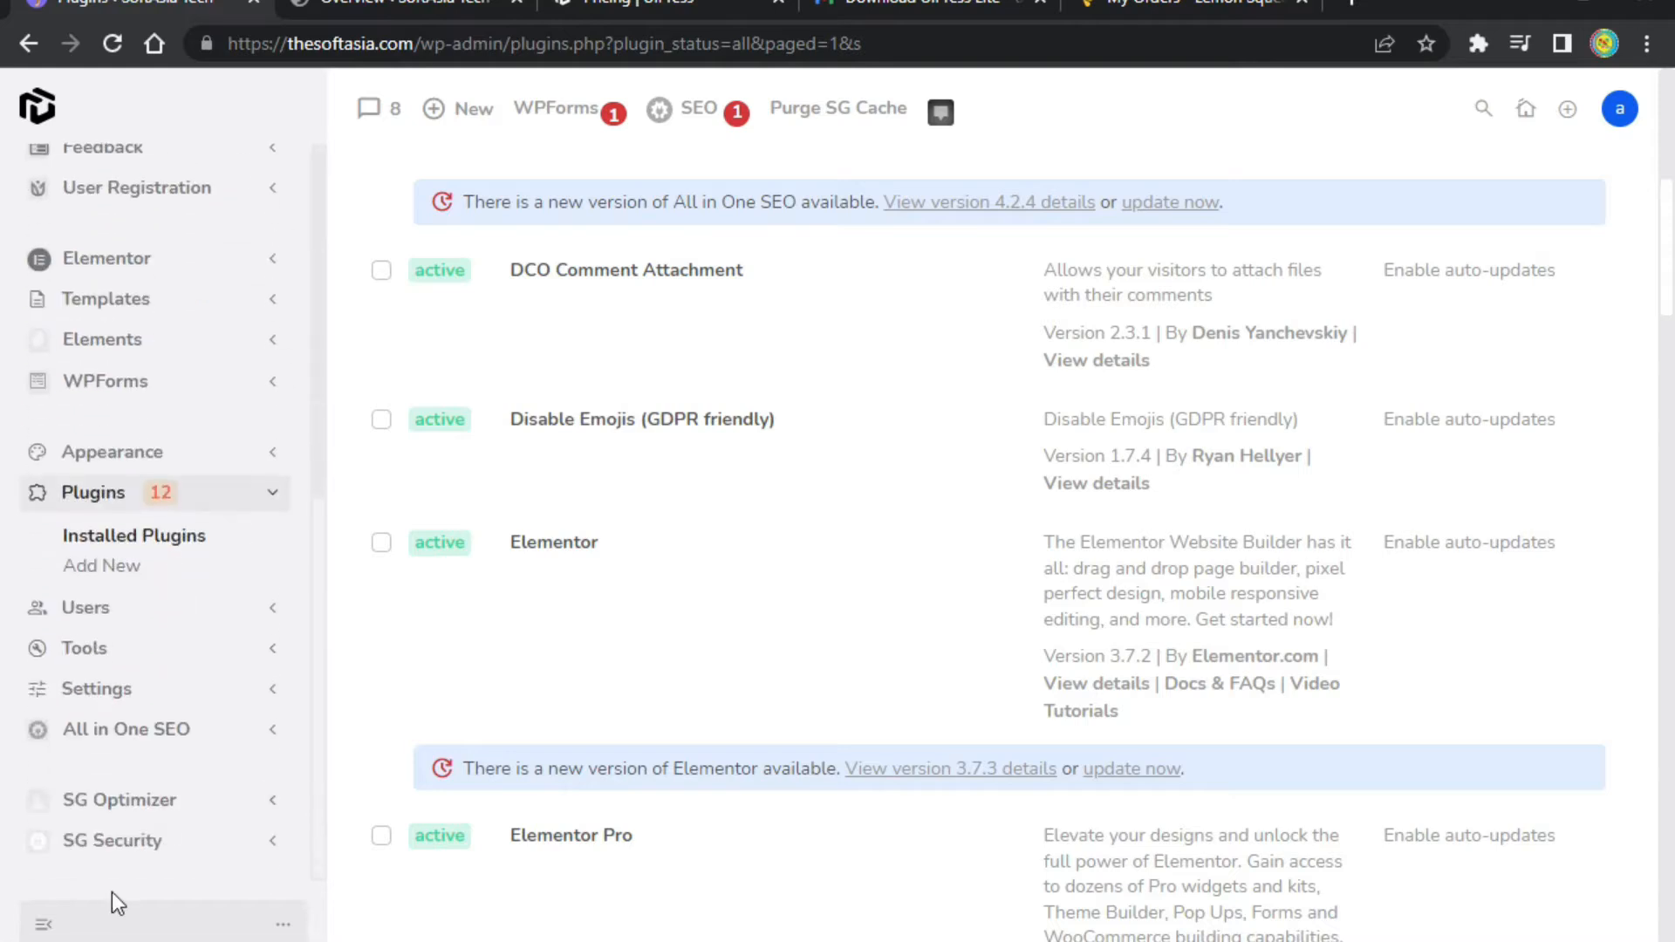
{"action": "scroll", "coordinate": [117, 818], "scroll_direction": "up", "scroll_amount": 8}
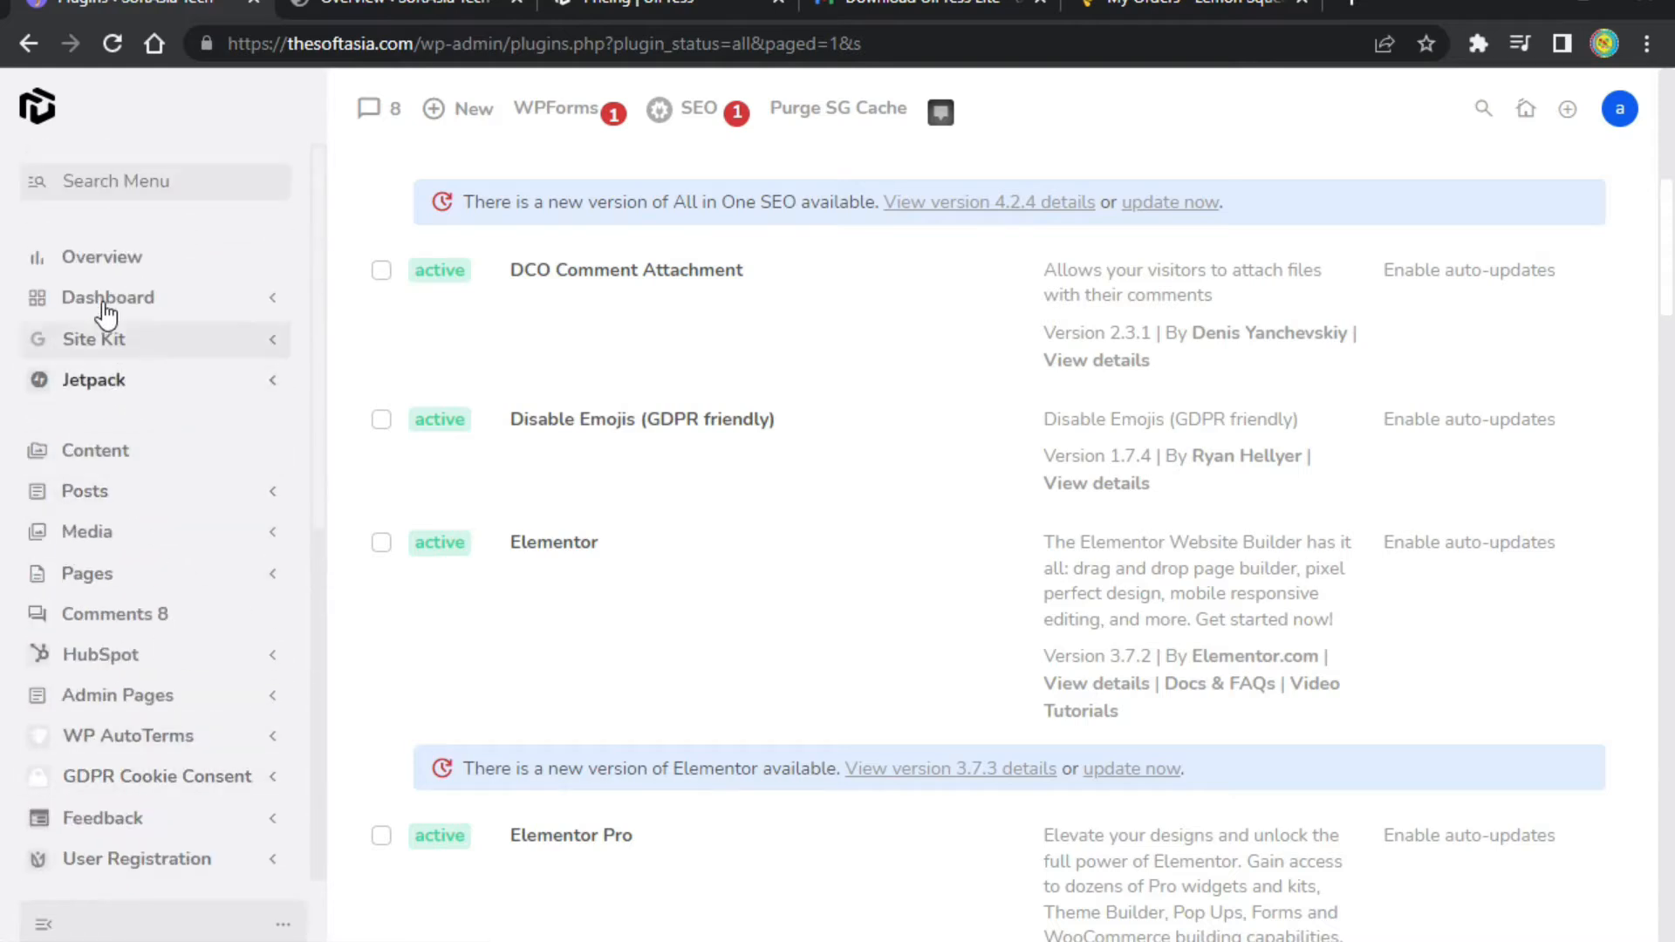
{"action": "left_click", "coordinate": [100, 260]}
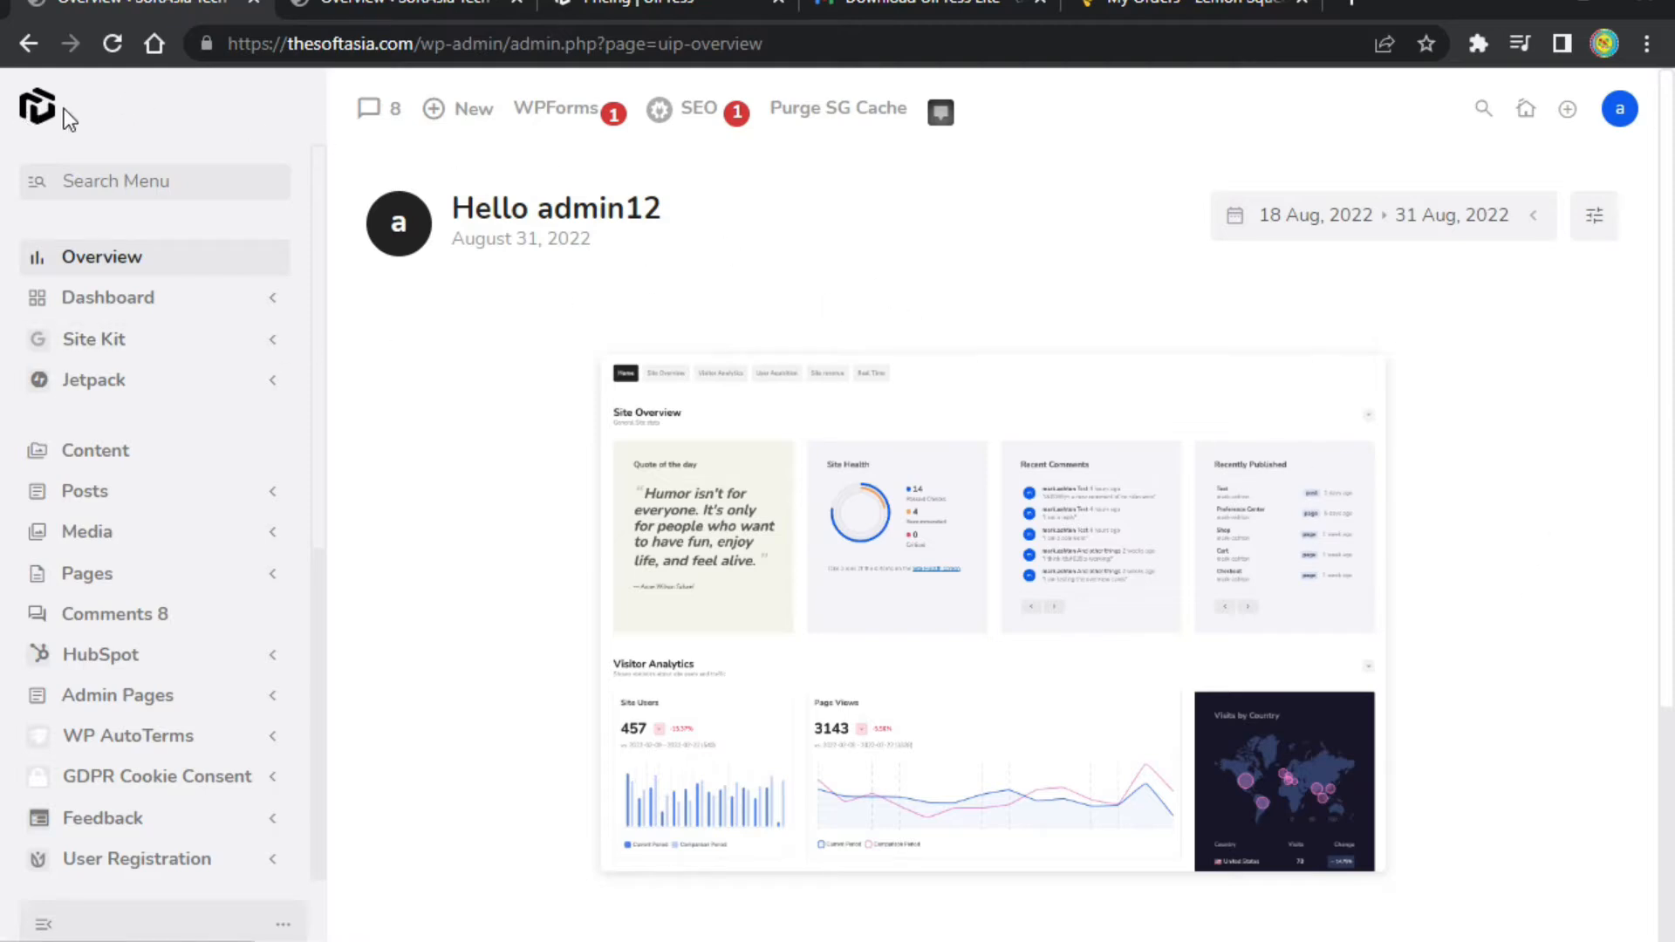
Try the menu search field and the header's search tool on the Overview page.
{"action": "left_click", "coordinate": [144, 183]}
{"action": "left_click", "coordinate": [1485, 114]}
{"action": "left_click", "coordinate": [1598, 128]}
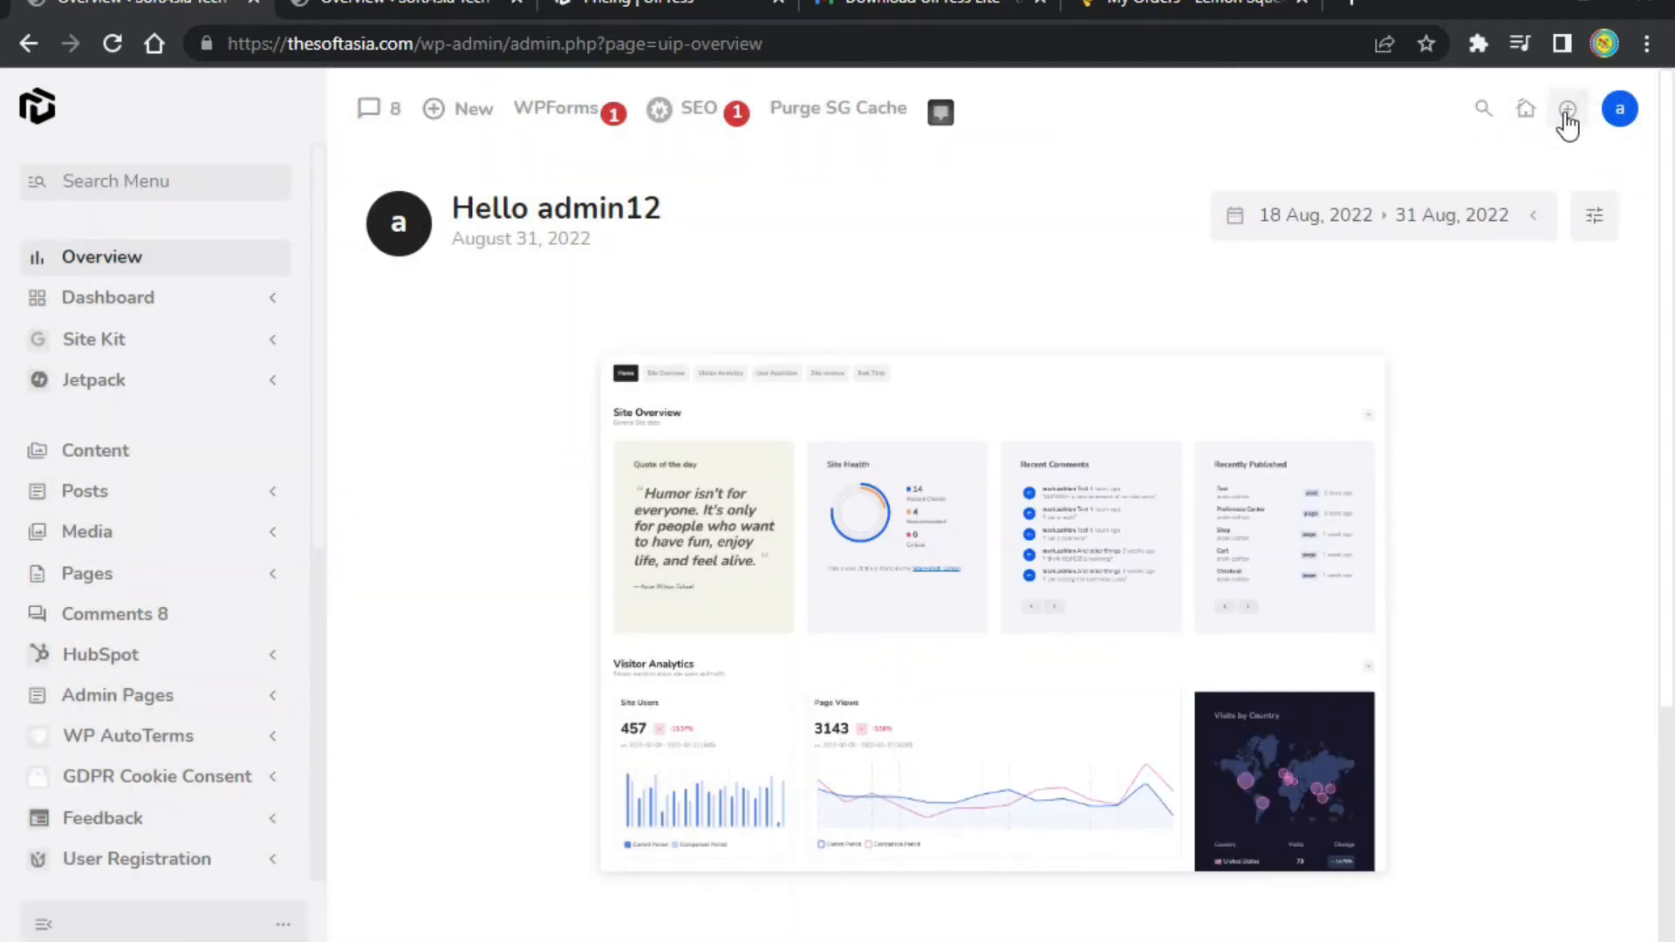
Look over the content types offered in the header's Create panel and close it.
{"action": "left_click", "coordinate": [1564, 111]}
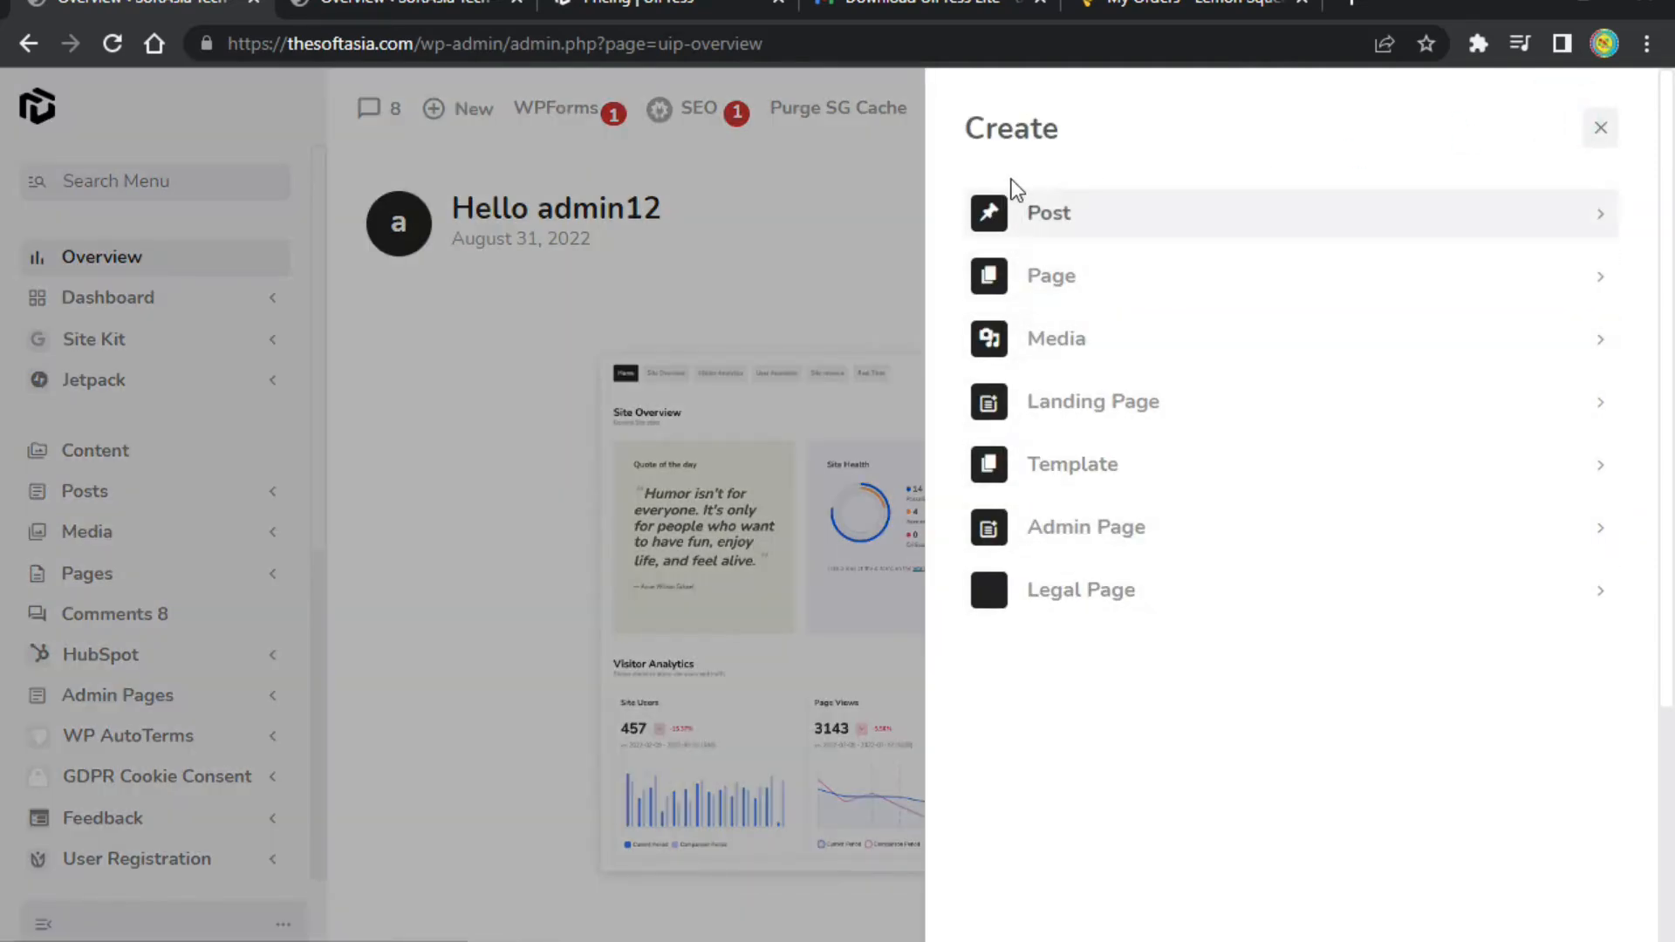
{"action": "left_click", "coordinate": [1600, 128]}
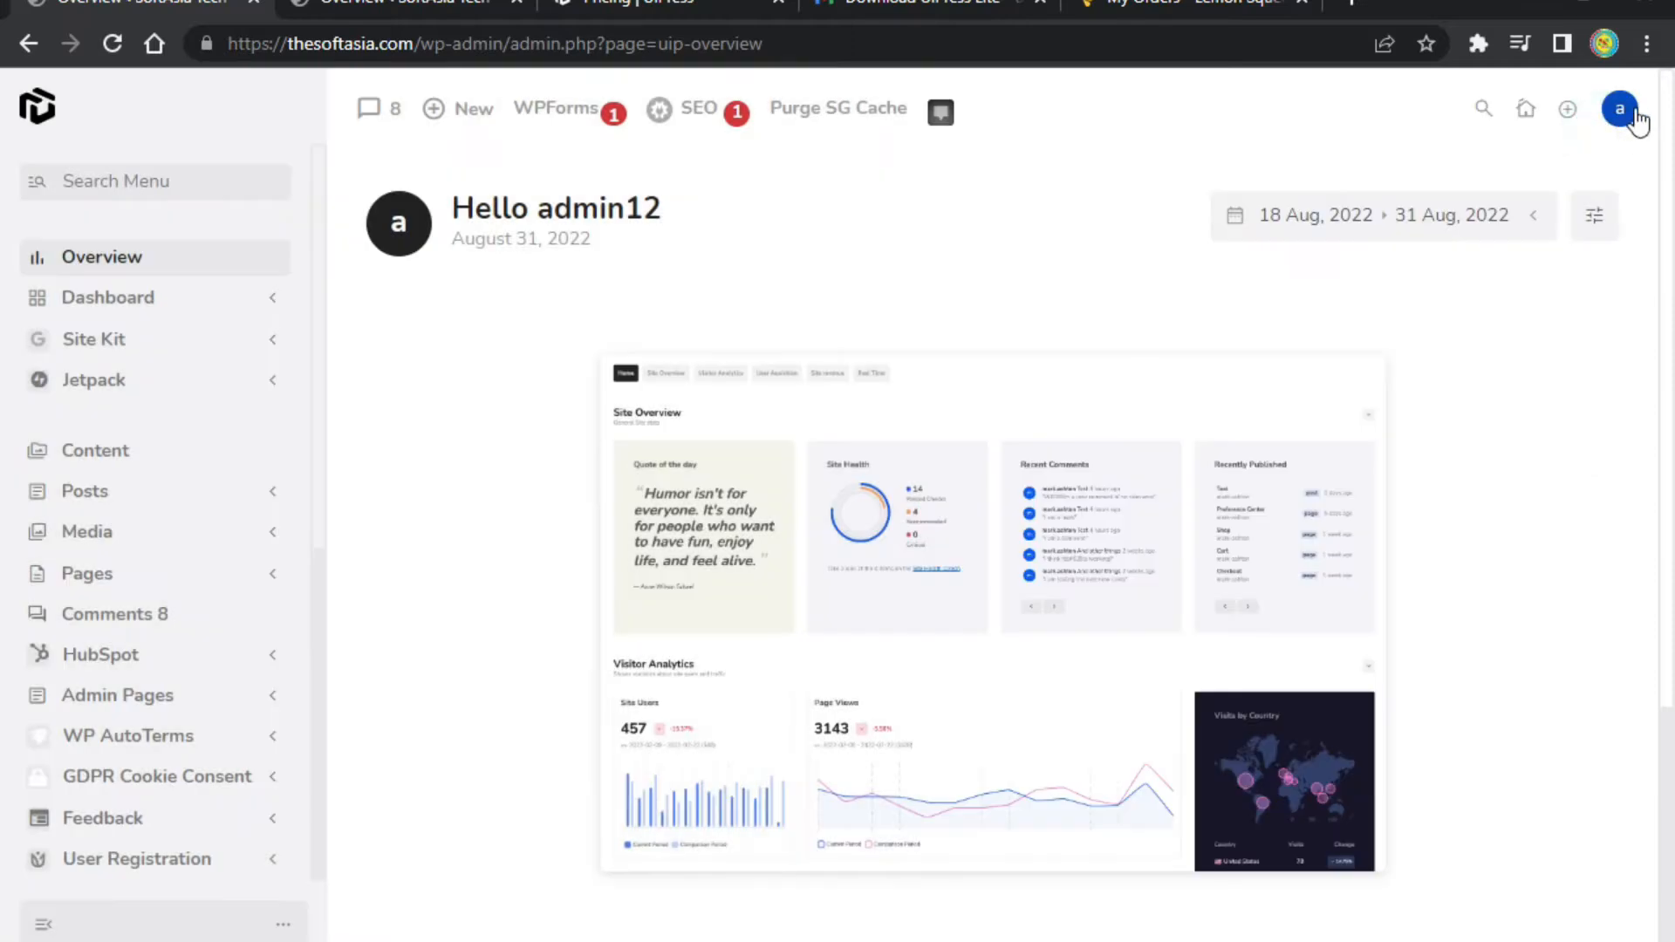
Enable Dark mode and Hide admin bar links (left) in the account preferences, and close the preferences.
{"action": "left_click", "coordinate": [1620, 111]}
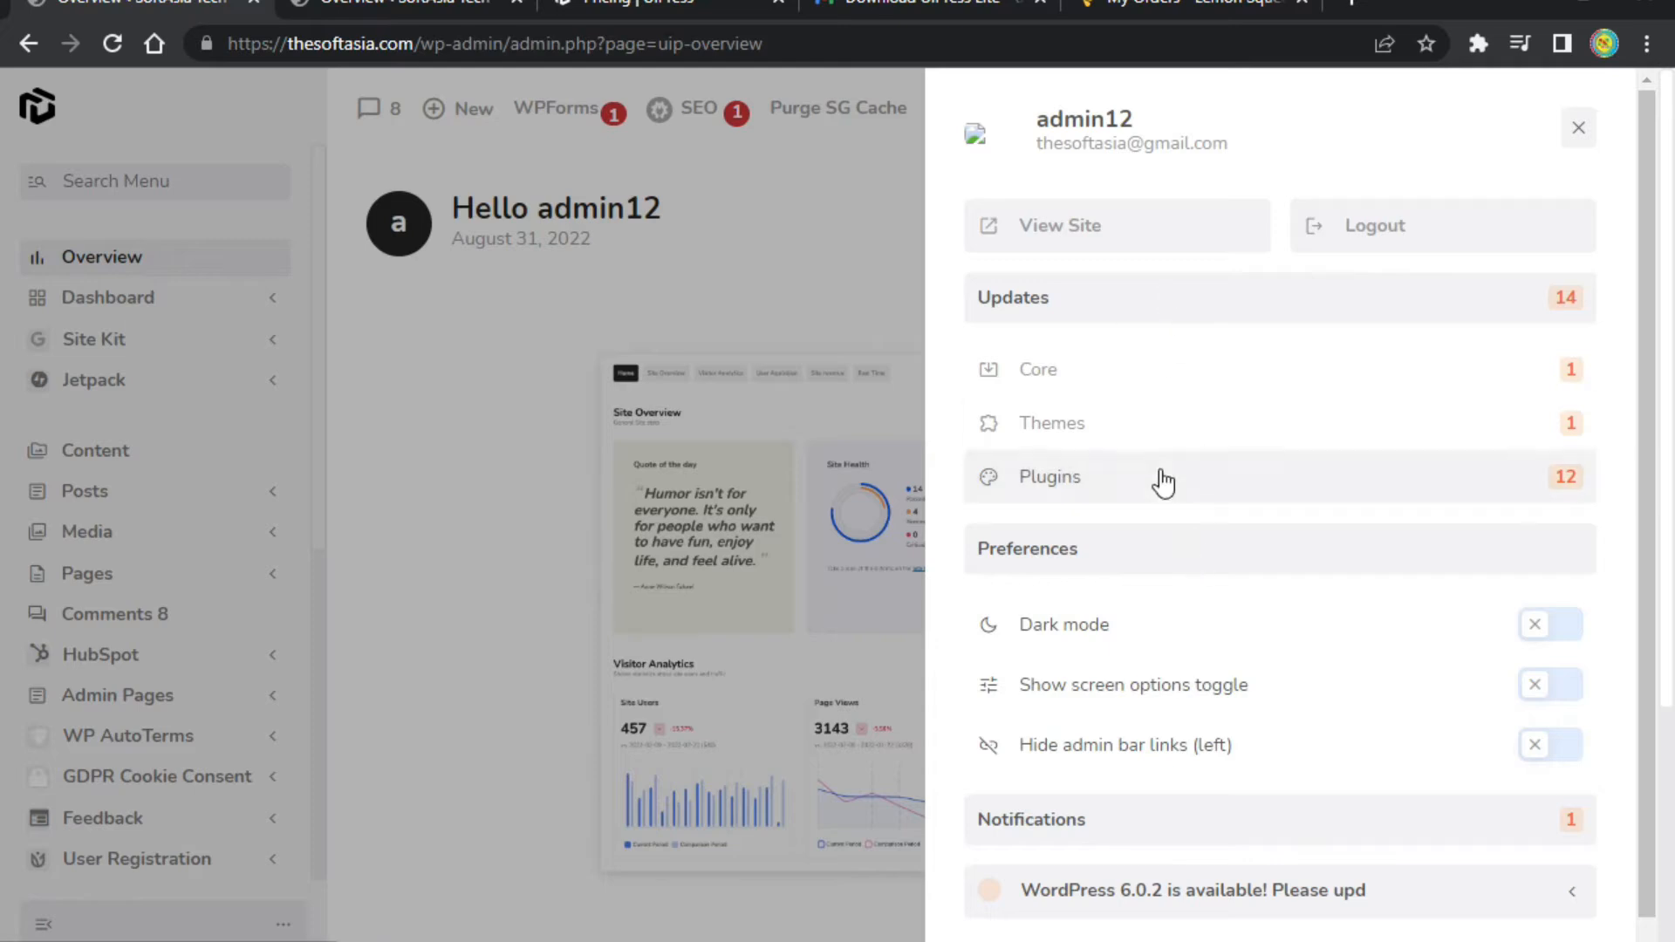
{"action": "scroll", "coordinate": [1135, 506], "scroll_direction": "down", "scroll_amount": 1}
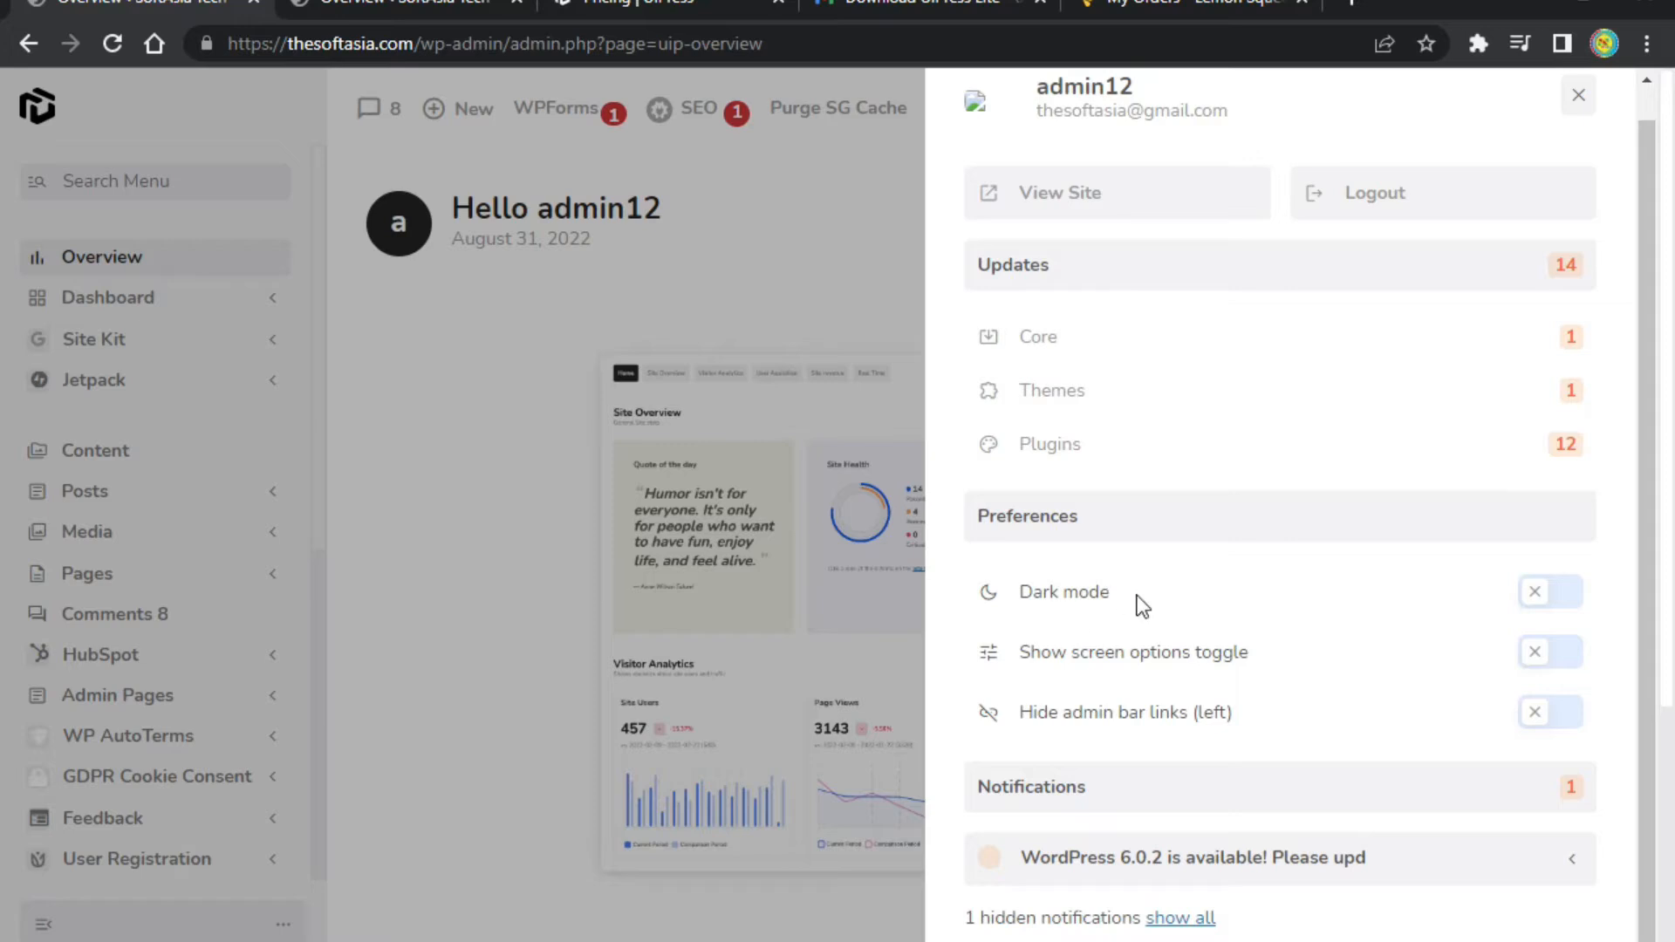
{"action": "left_click", "coordinate": [1546, 604]}
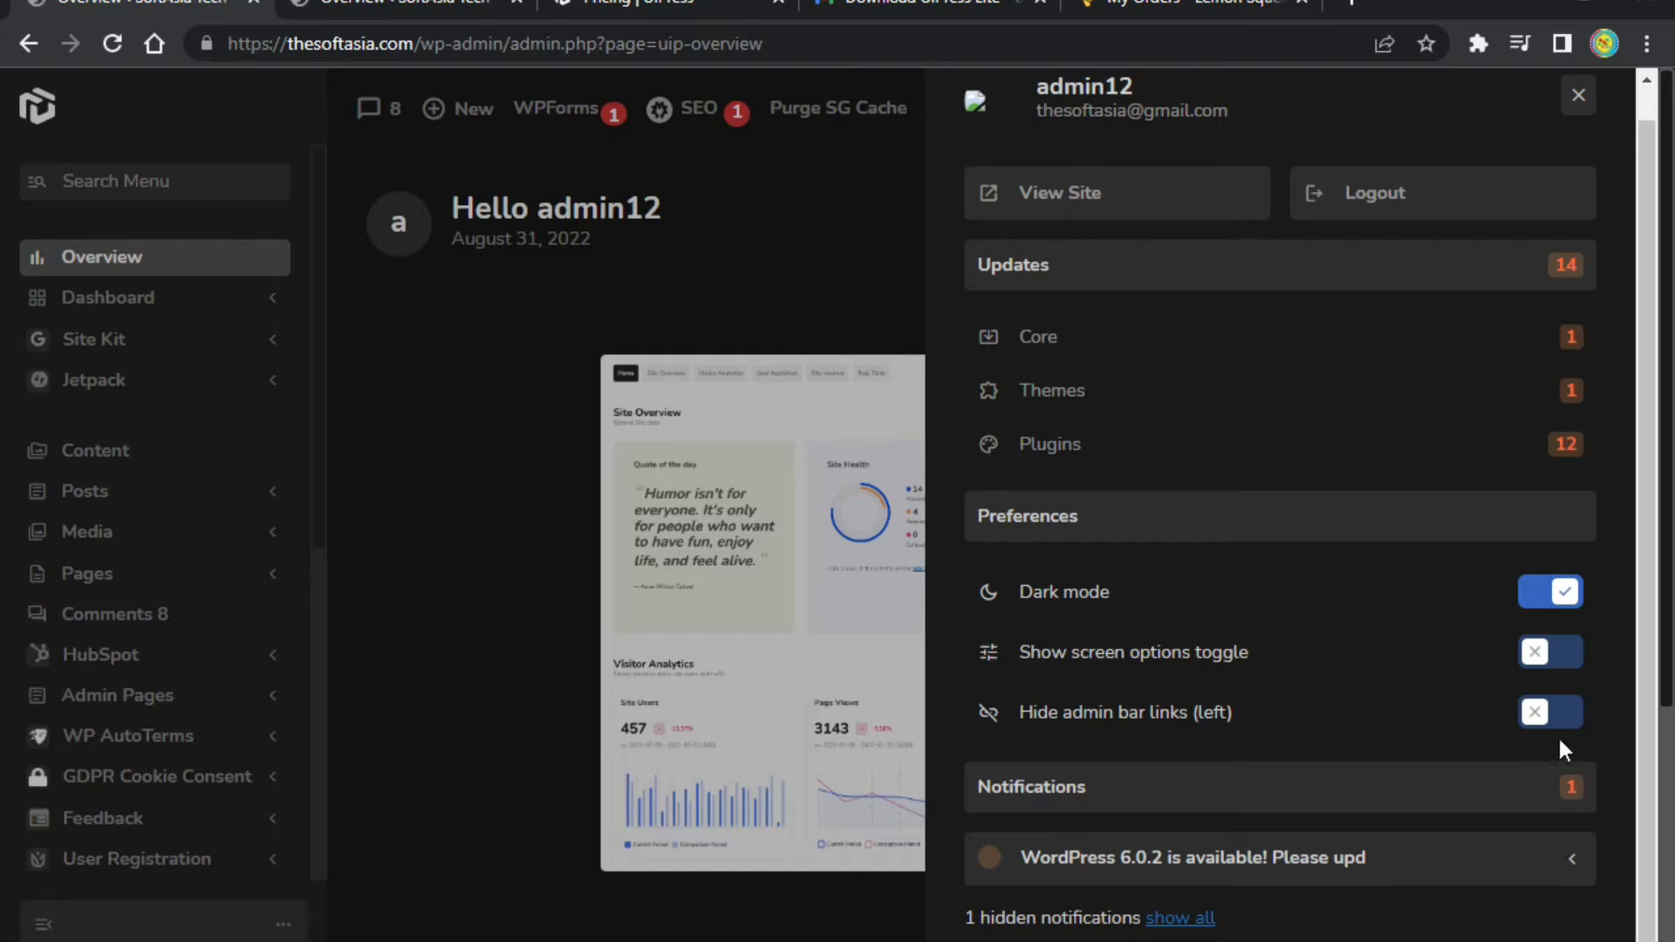
{"action": "left_click", "coordinate": [1534, 712]}
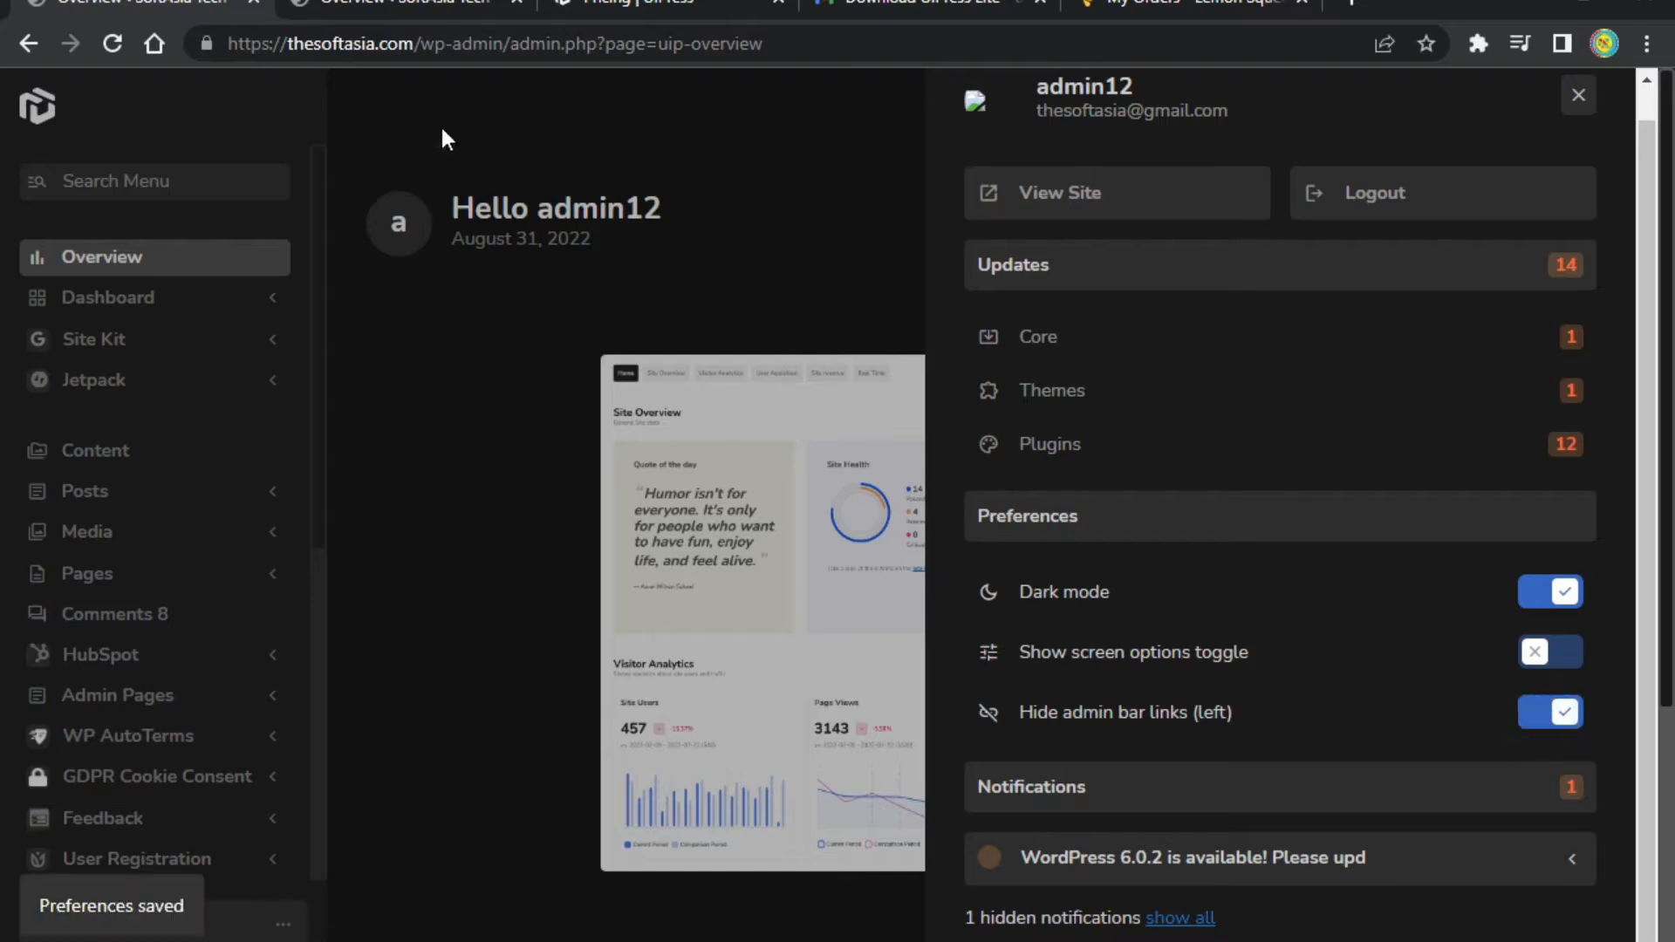
{"action": "left_click", "coordinate": [1578, 94]}
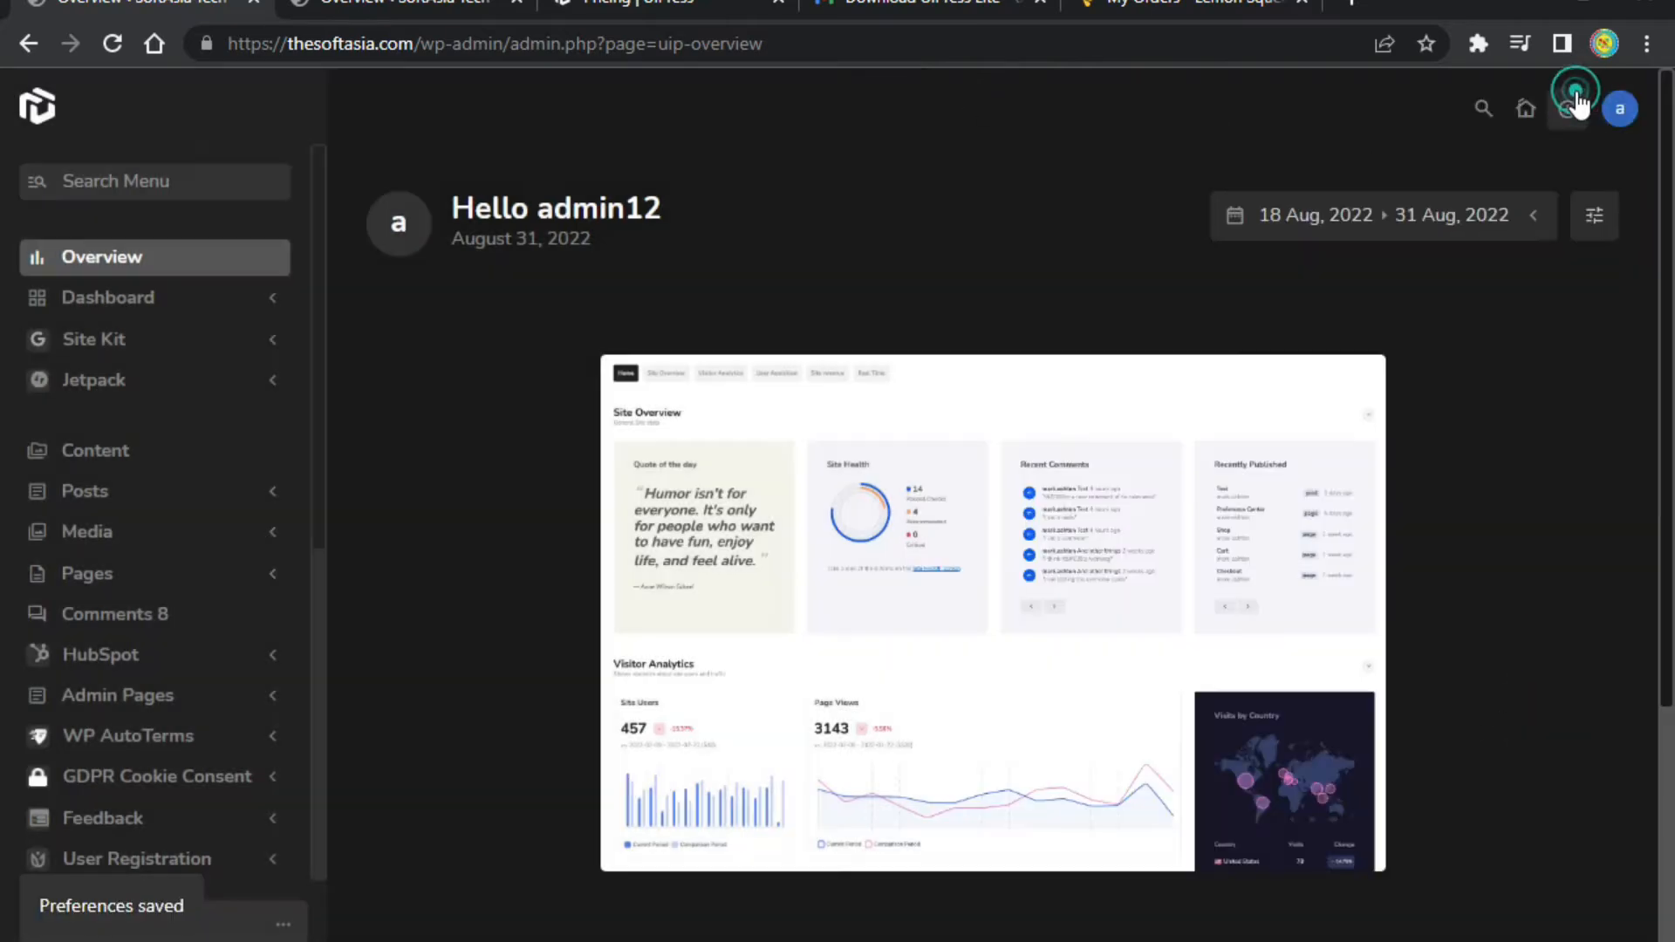
Import the default template into the empty Overview dashboard.
{"action": "scroll", "coordinate": [994, 318], "scroll_direction": "down", "scroll_amount": 4}
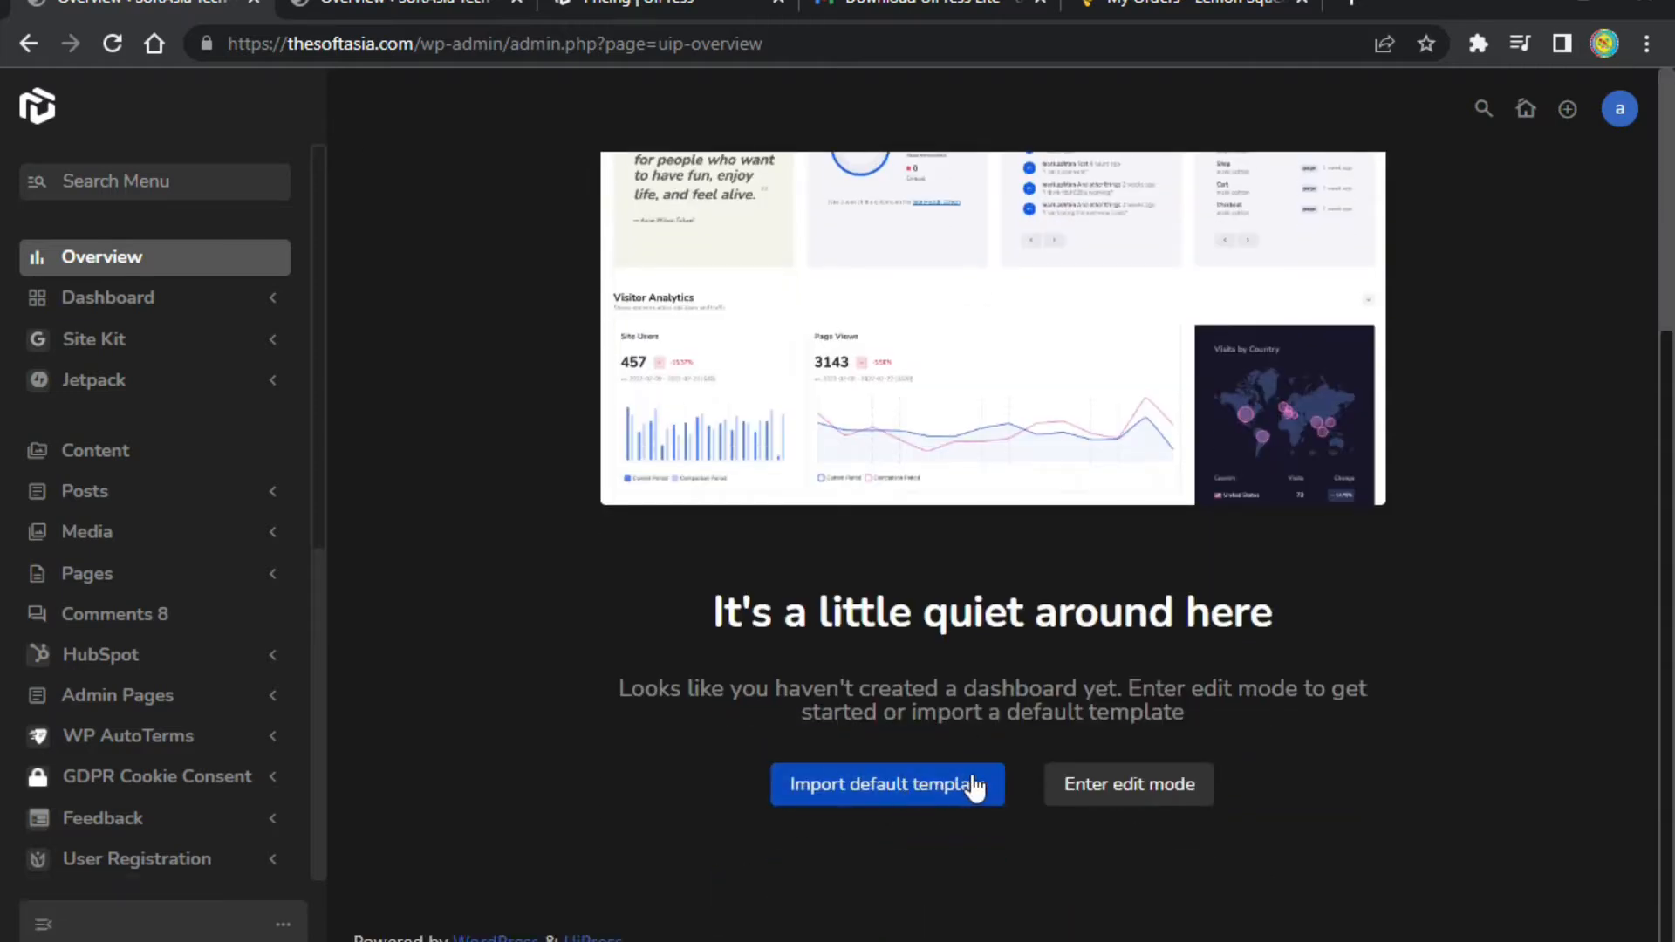
{"action": "scroll", "coordinate": [656, 365], "scroll_direction": "up", "scroll_amount": 4}
{"action": "left_click_drag", "start_coordinate": [1313, 400], "coordinate": [1346, 535]}
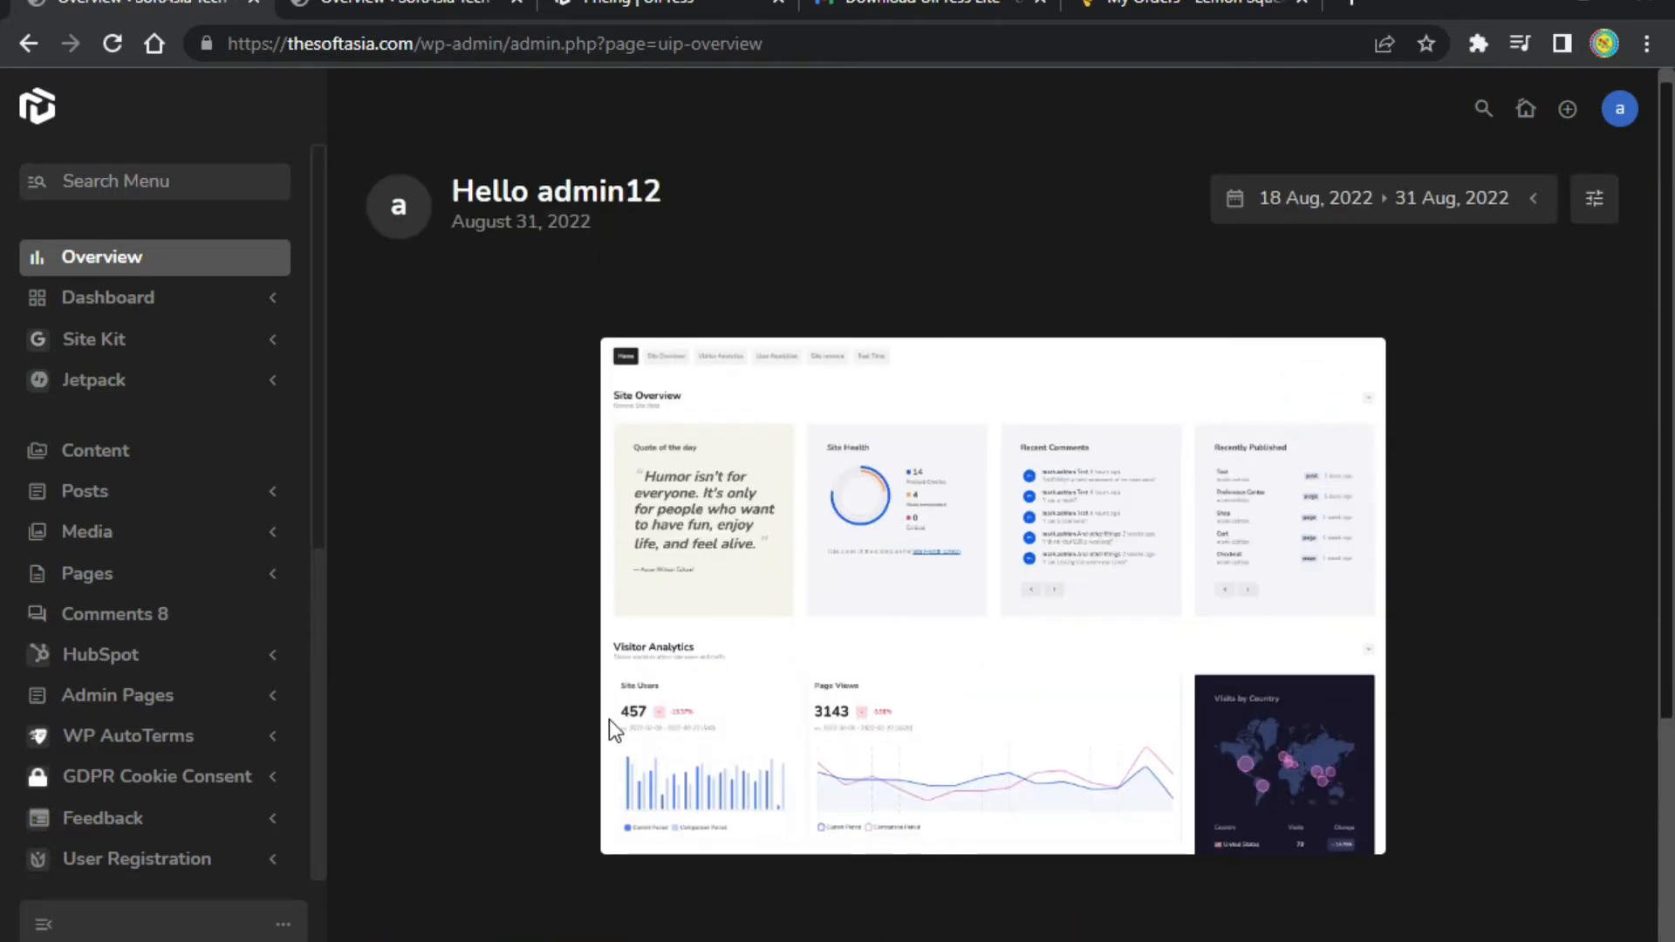
{"action": "scroll", "coordinate": [615, 729], "scroll_direction": "down", "scroll_amount": 3}
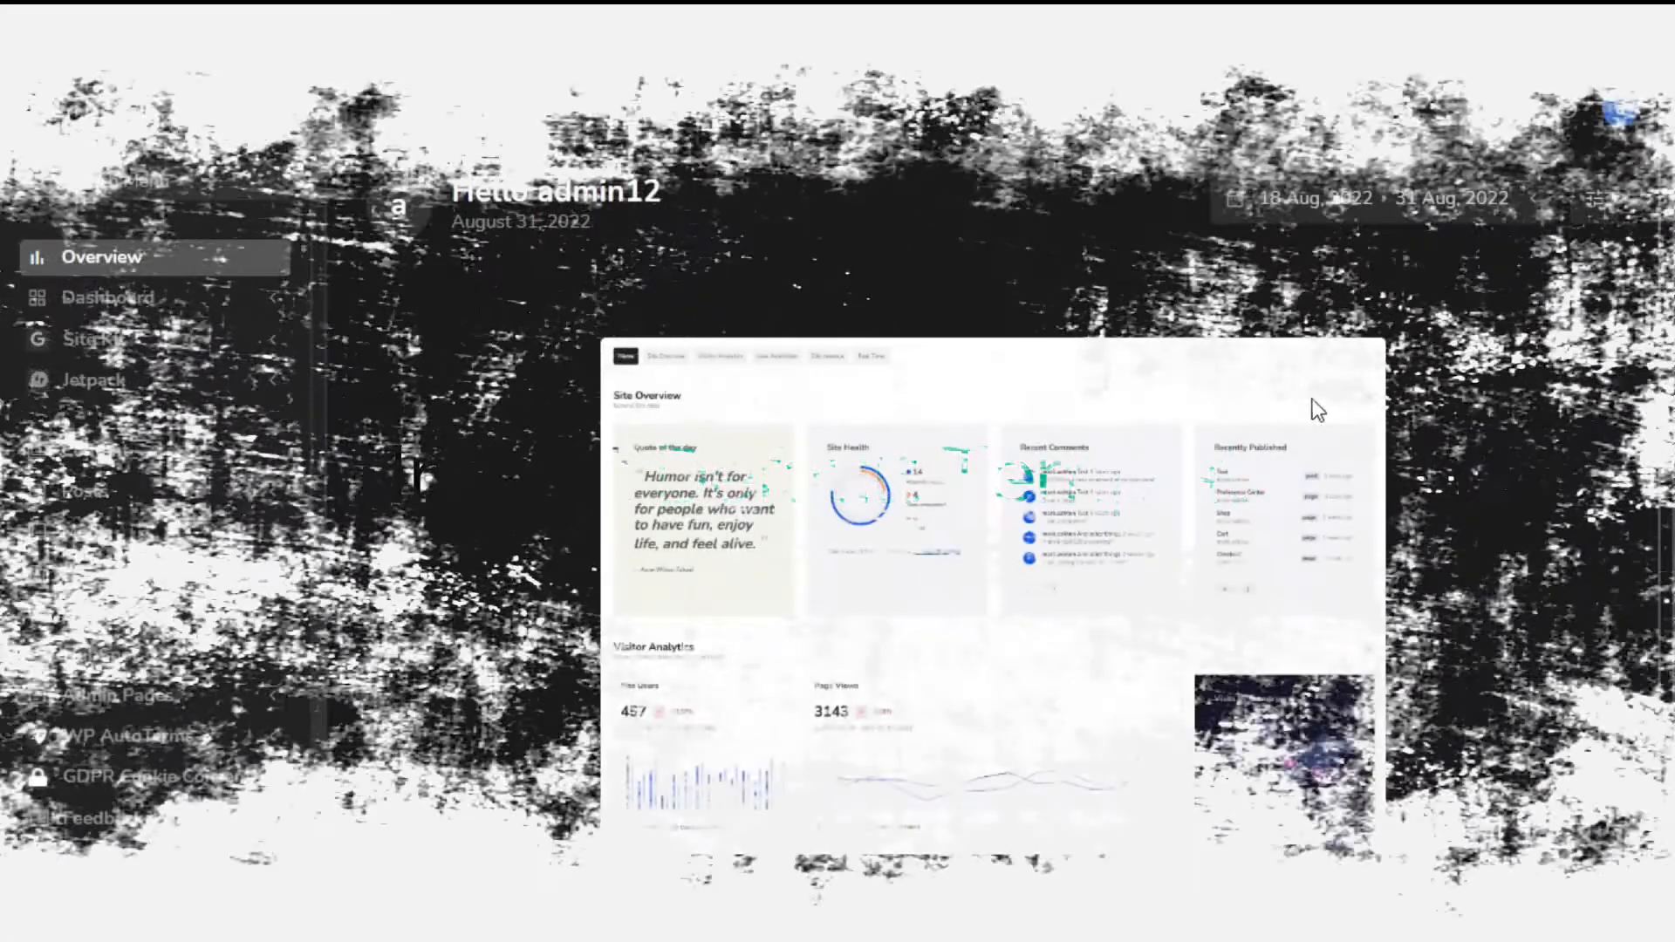
{"action": "scroll", "coordinate": [615, 729], "scroll_direction": "down", "scroll_amount": 4}
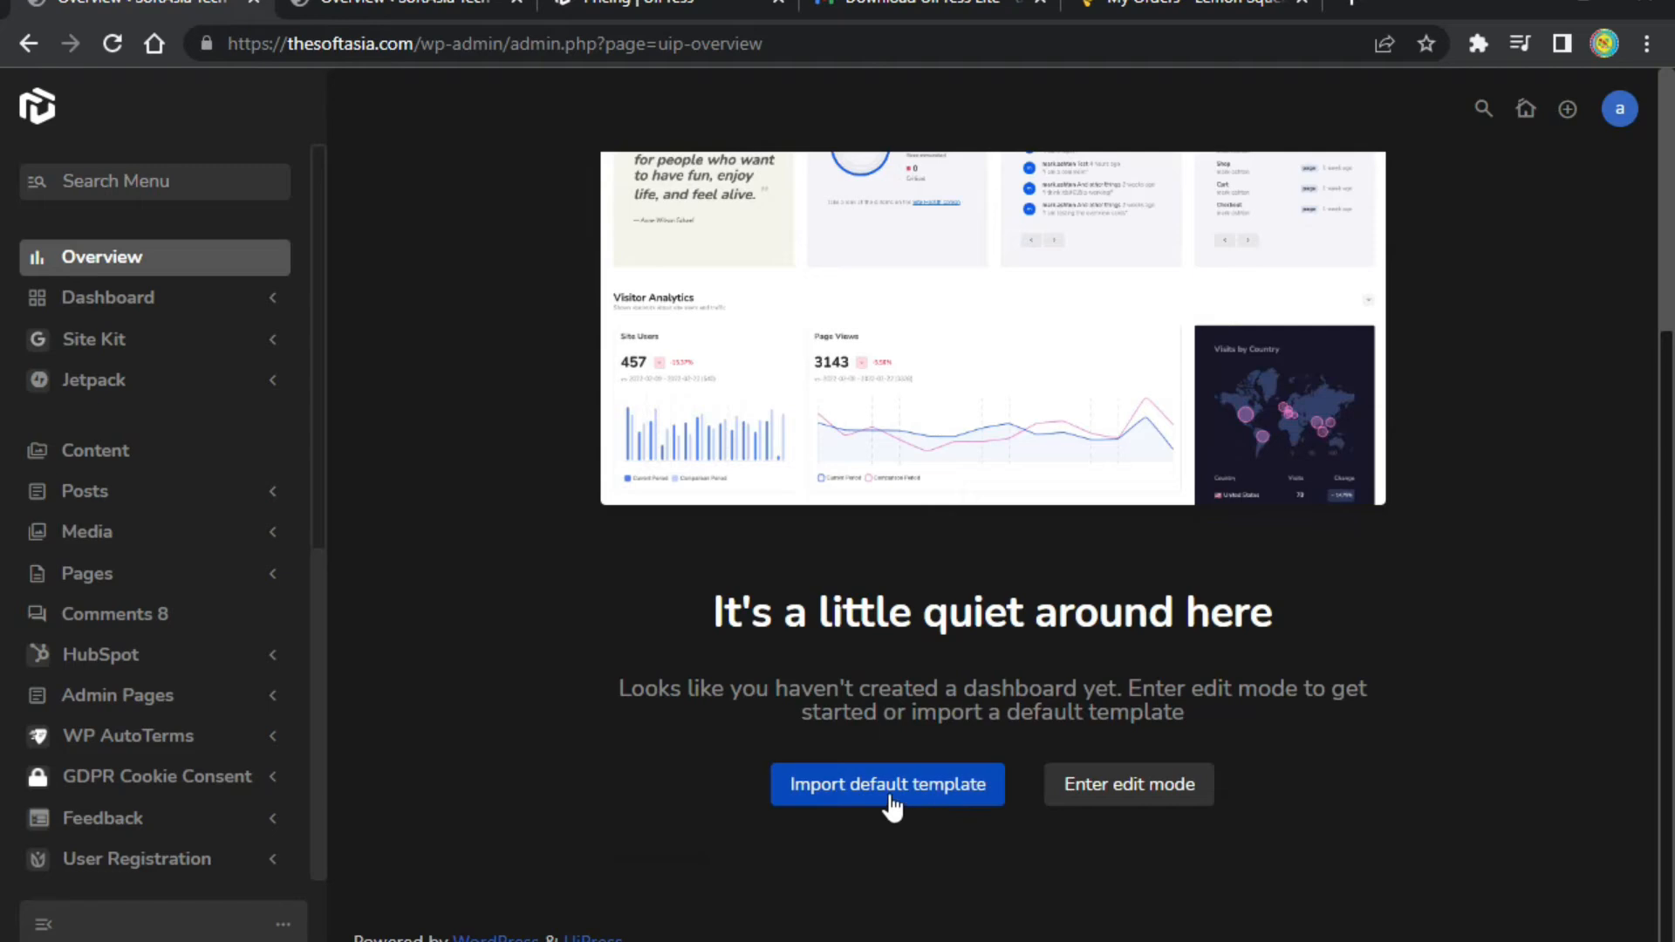
{"action": "left_click", "coordinate": [843, 787]}
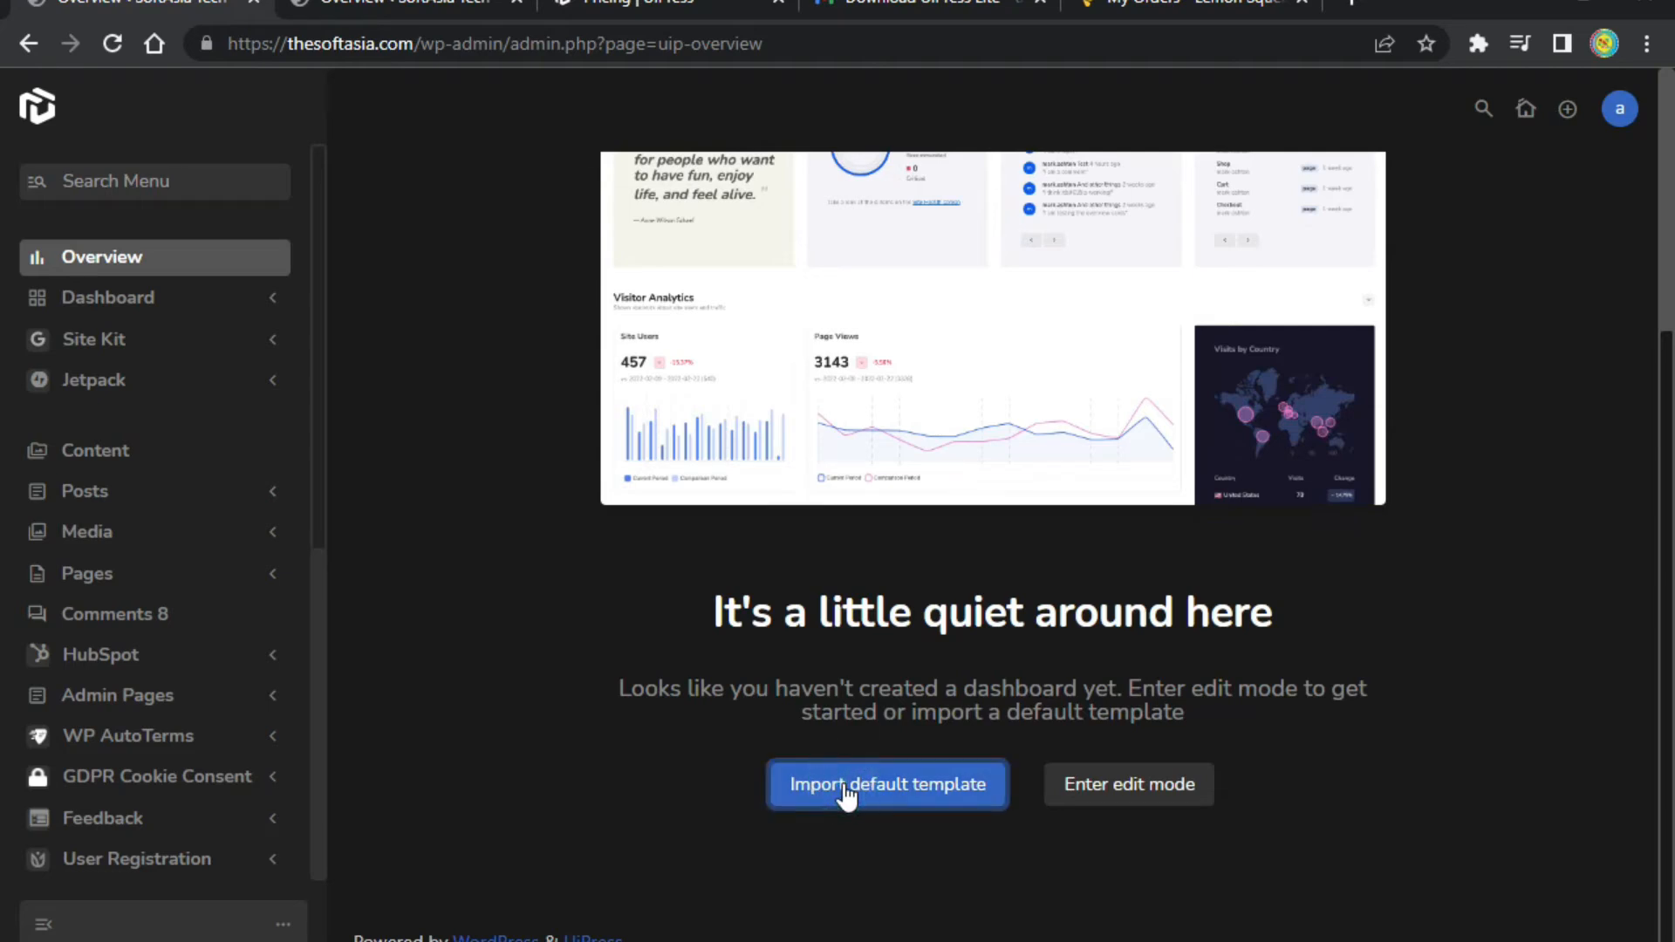
{"action": "left_click", "coordinate": [844, 789]}
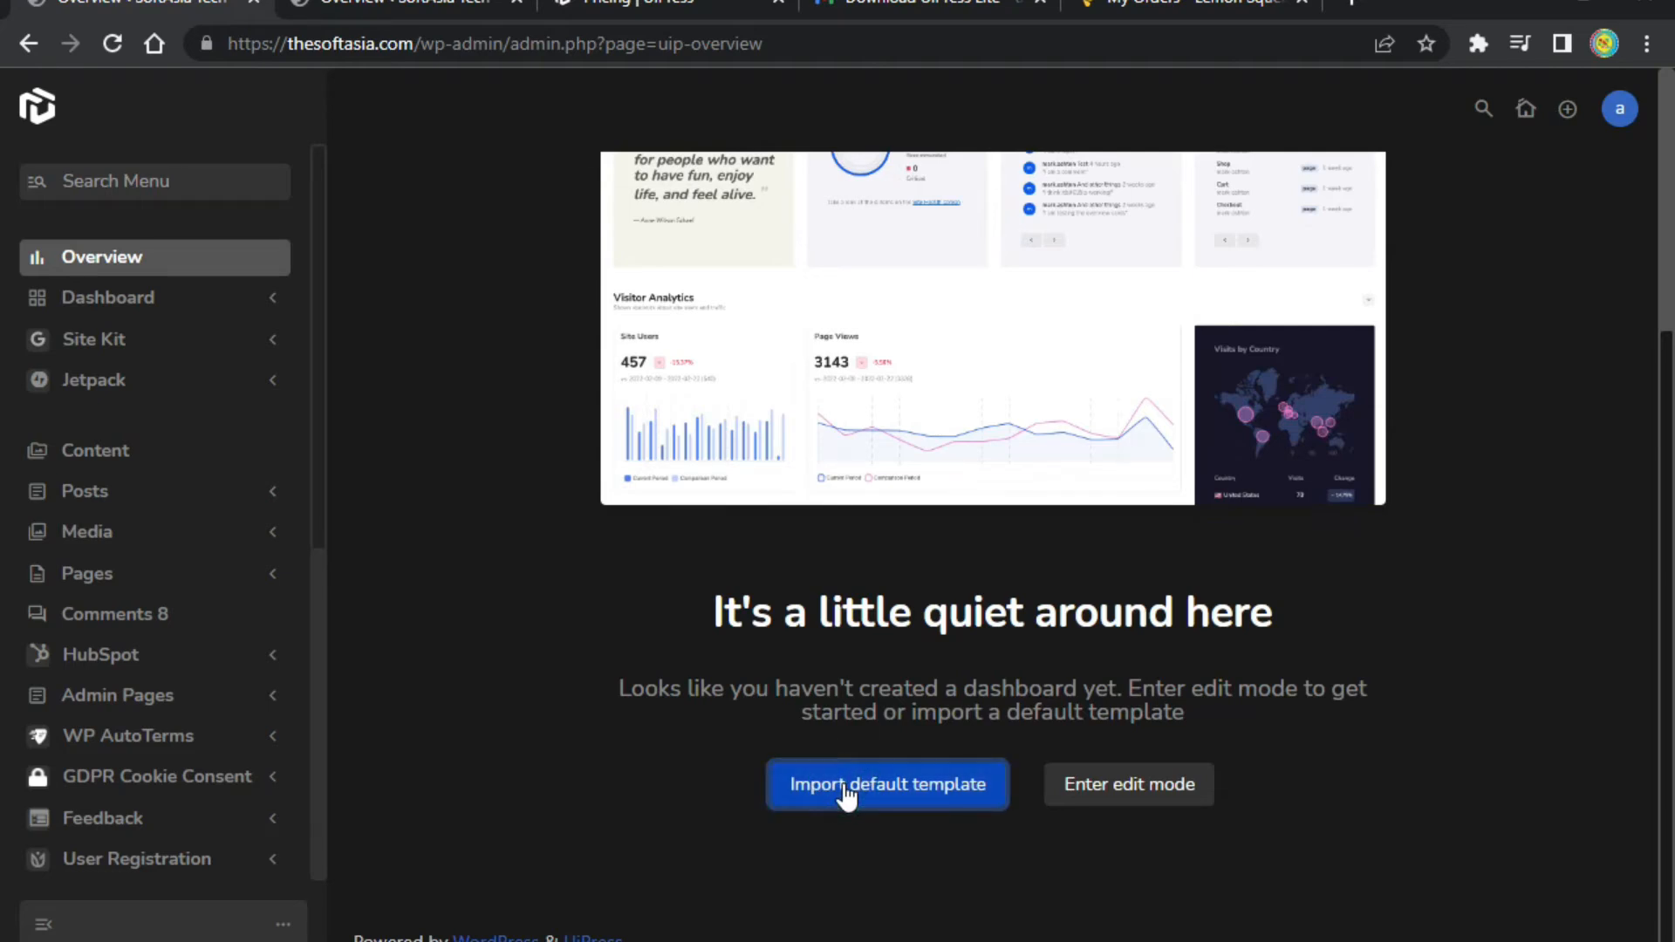
Sign in with Google from an analytics card using the existing account, and allow UiPress access to its Google Analytics data.
{"action": "scroll", "coordinate": [1084, 497], "scroll_direction": "up", "scroll_amount": 5}
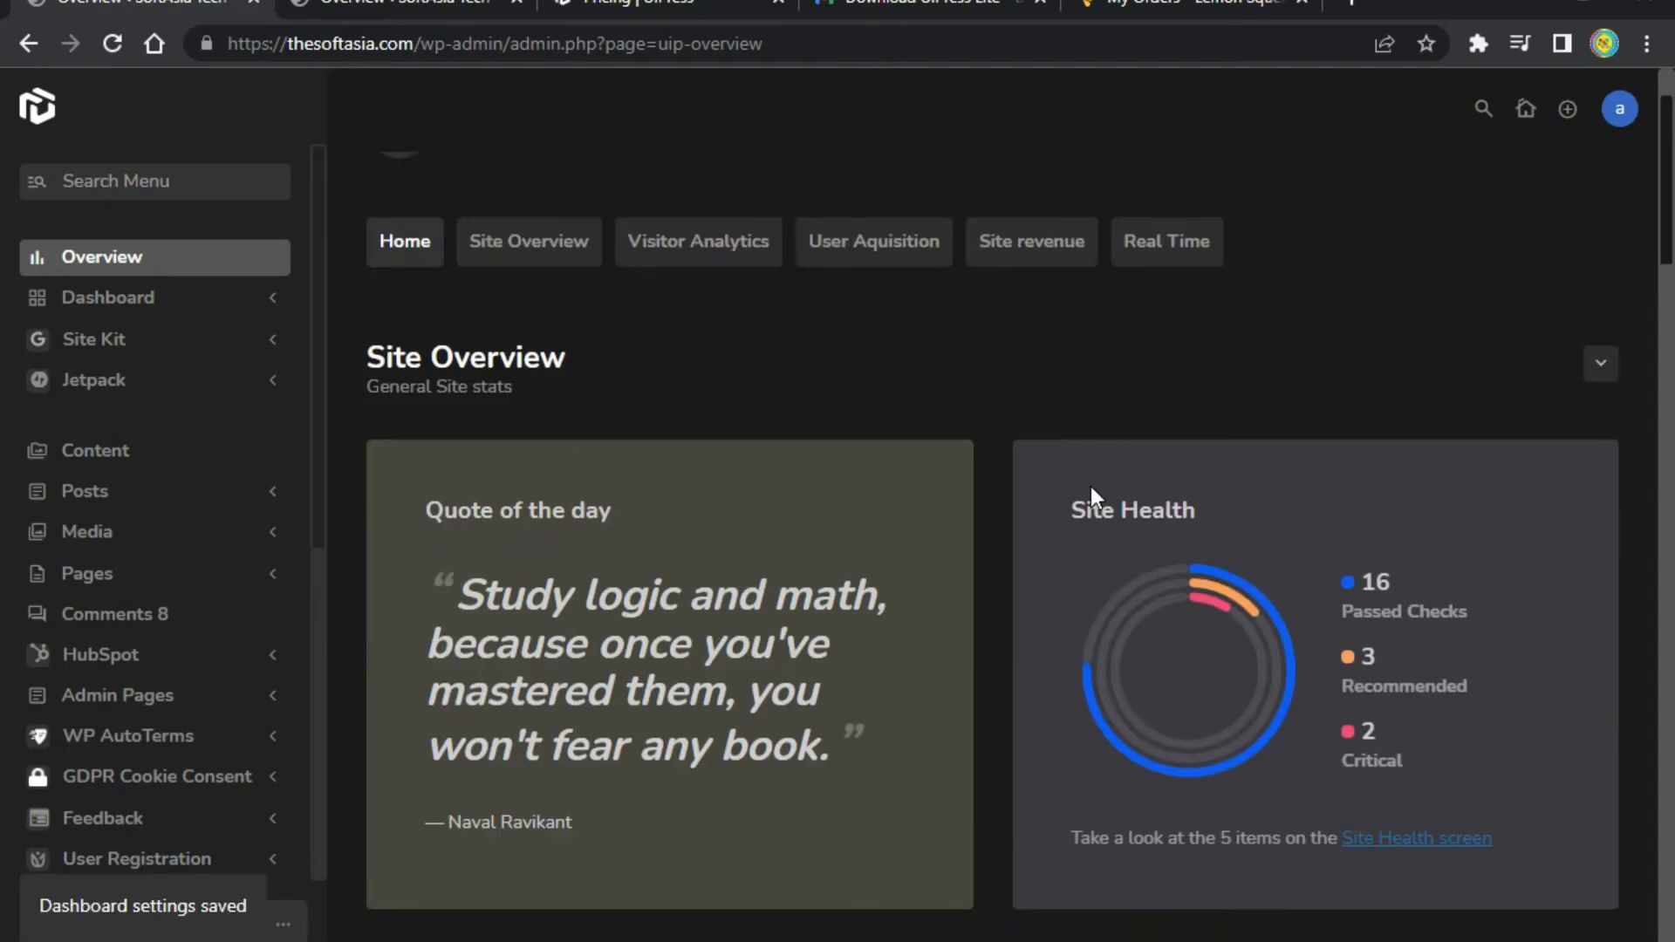
{"action": "scroll", "coordinate": [890, 437], "scroll_direction": "down", "scroll_amount": 10}
{"action": "scroll", "coordinate": [1003, 811], "scroll_direction": "down", "scroll_amount": 8}
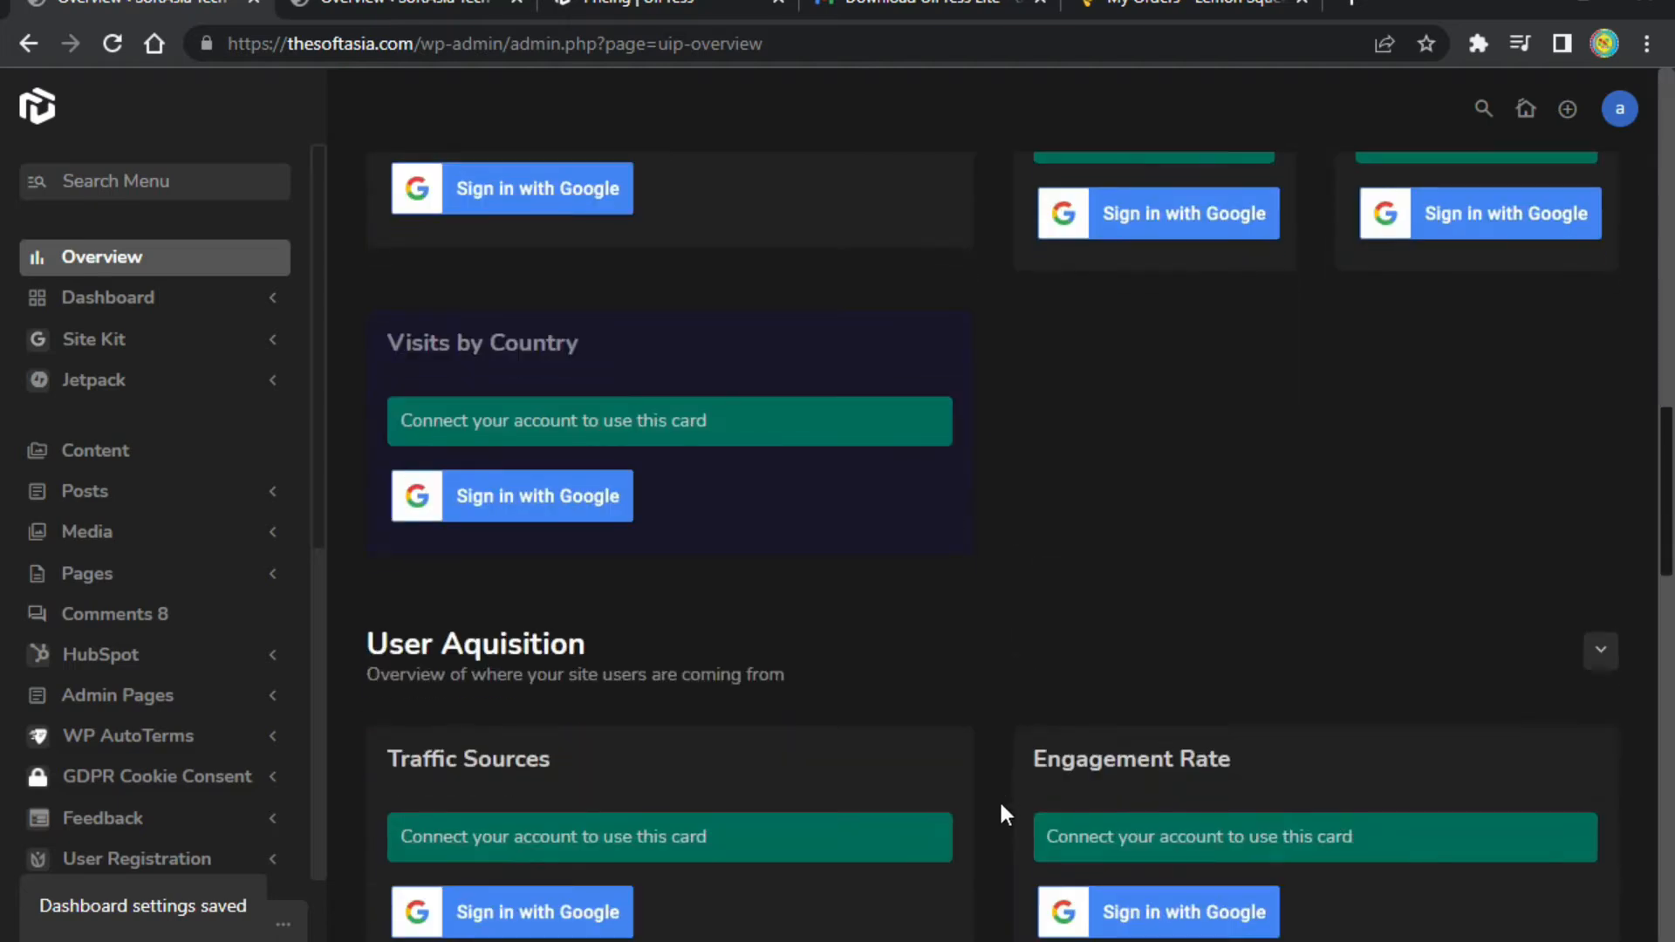
{"action": "scroll", "coordinate": [995, 838], "scroll_direction": "up", "scroll_amount": 9}
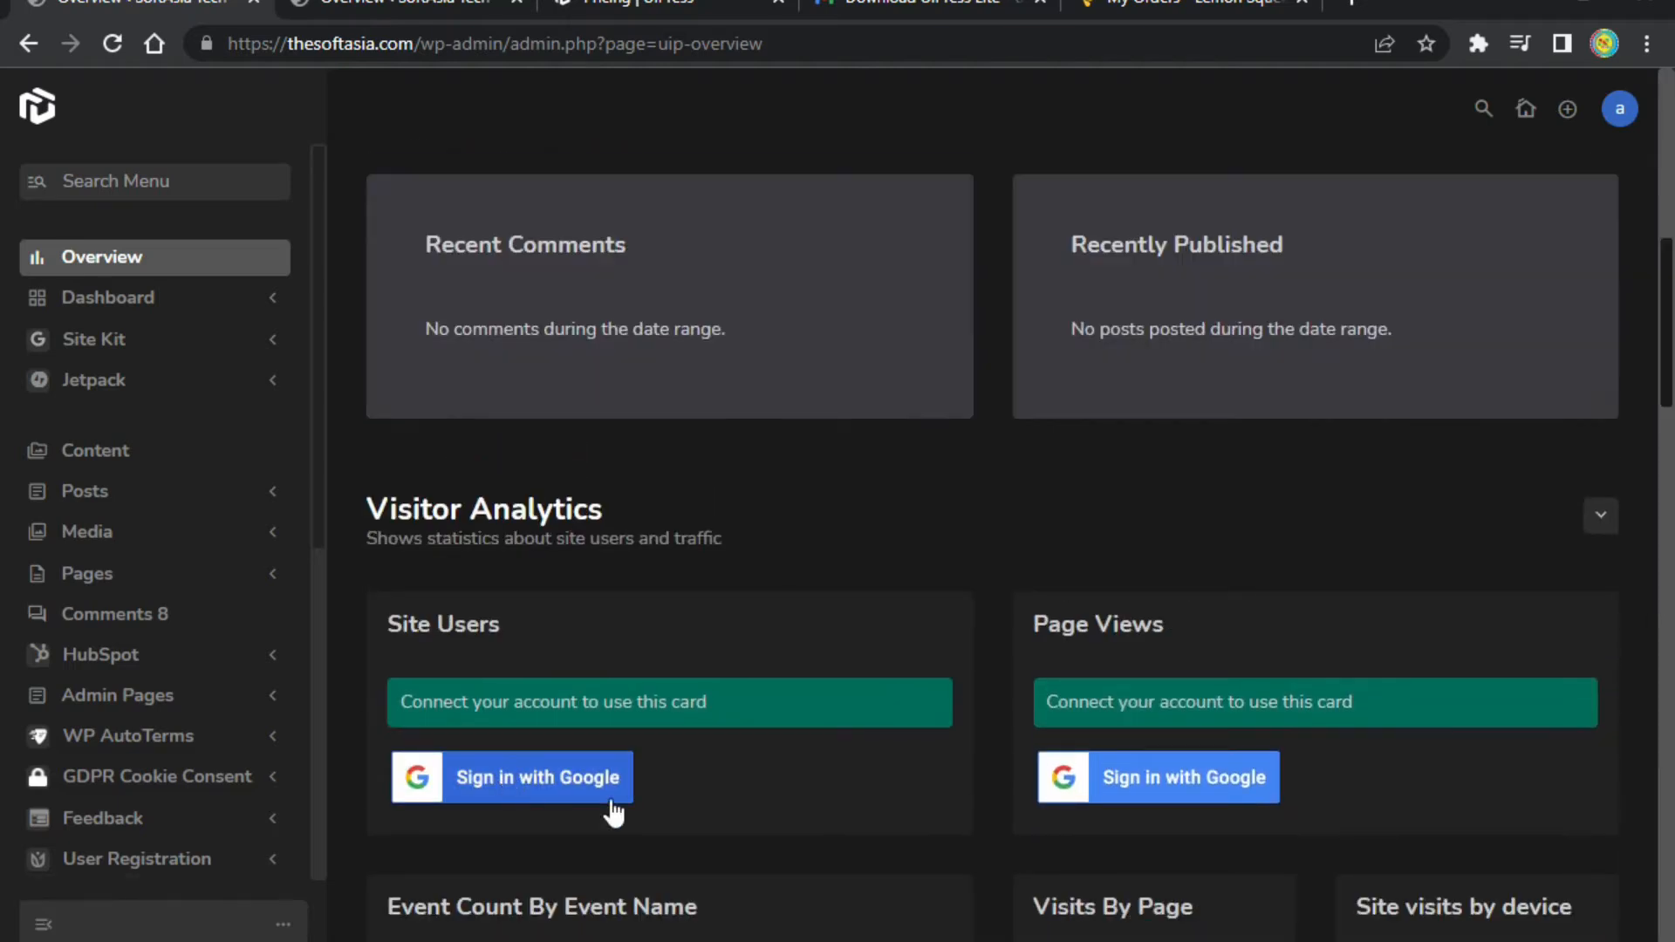
{"action": "scroll", "coordinate": [632, 776], "scroll_direction": "down", "scroll_amount": 6}
{"action": "scroll", "coordinate": [537, 686], "scroll_direction": "up", "scroll_amount": 4}
{"action": "left_click", "coordinate": [568, 616]}
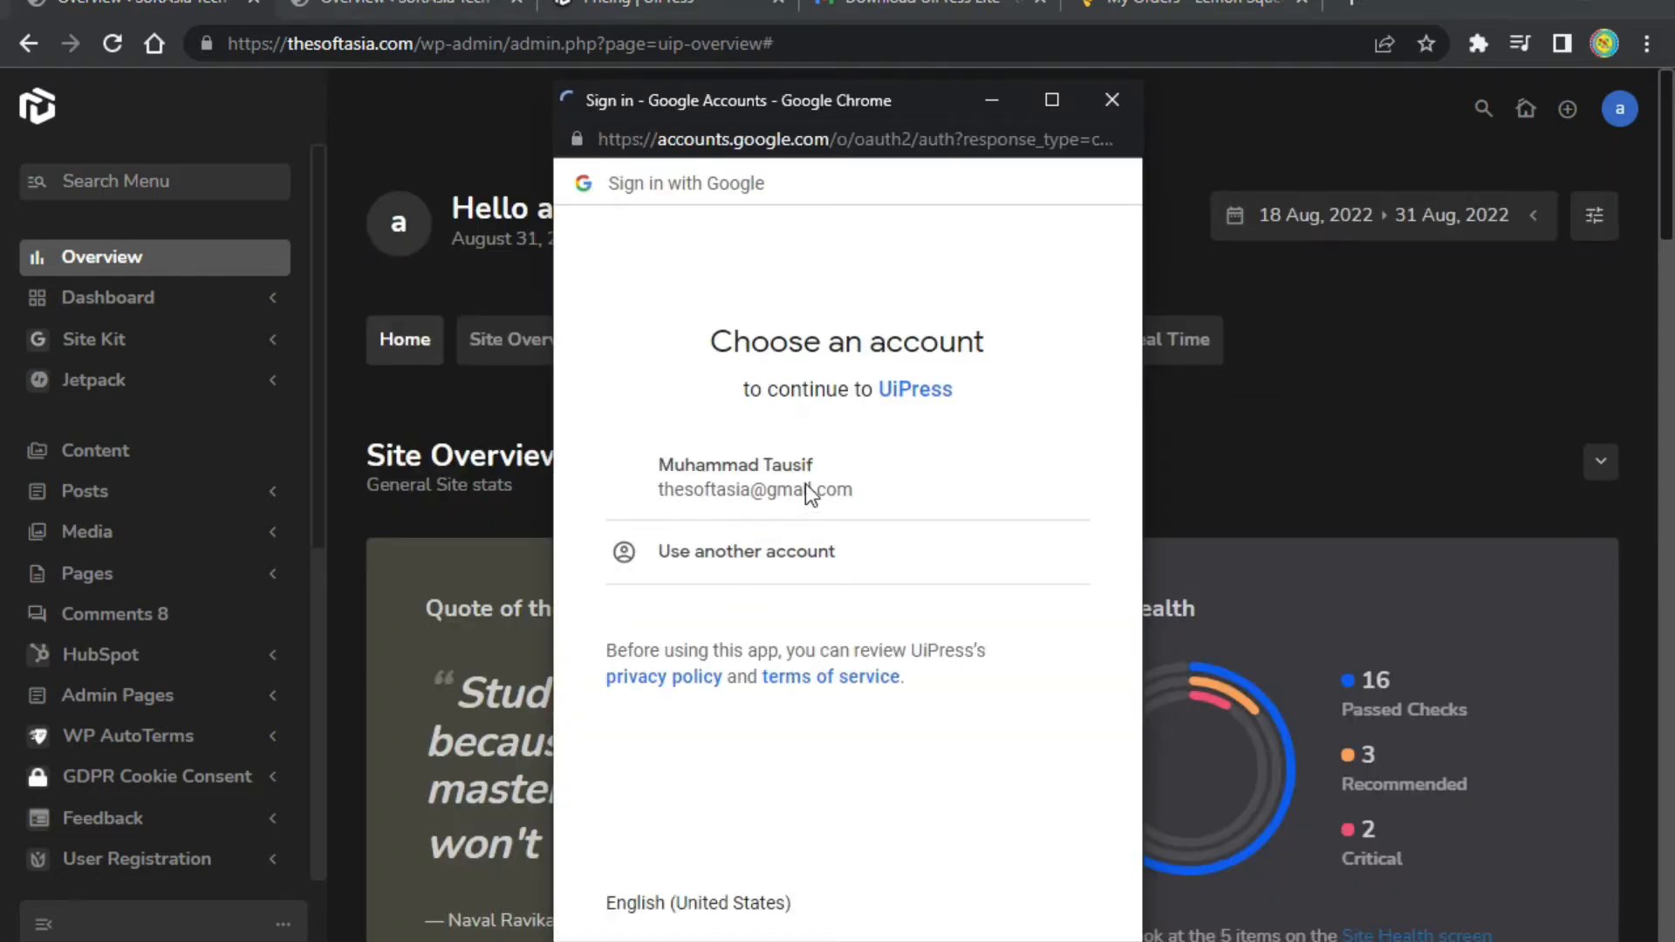
{"action": "left_click", "coordinate": [804, 483]}
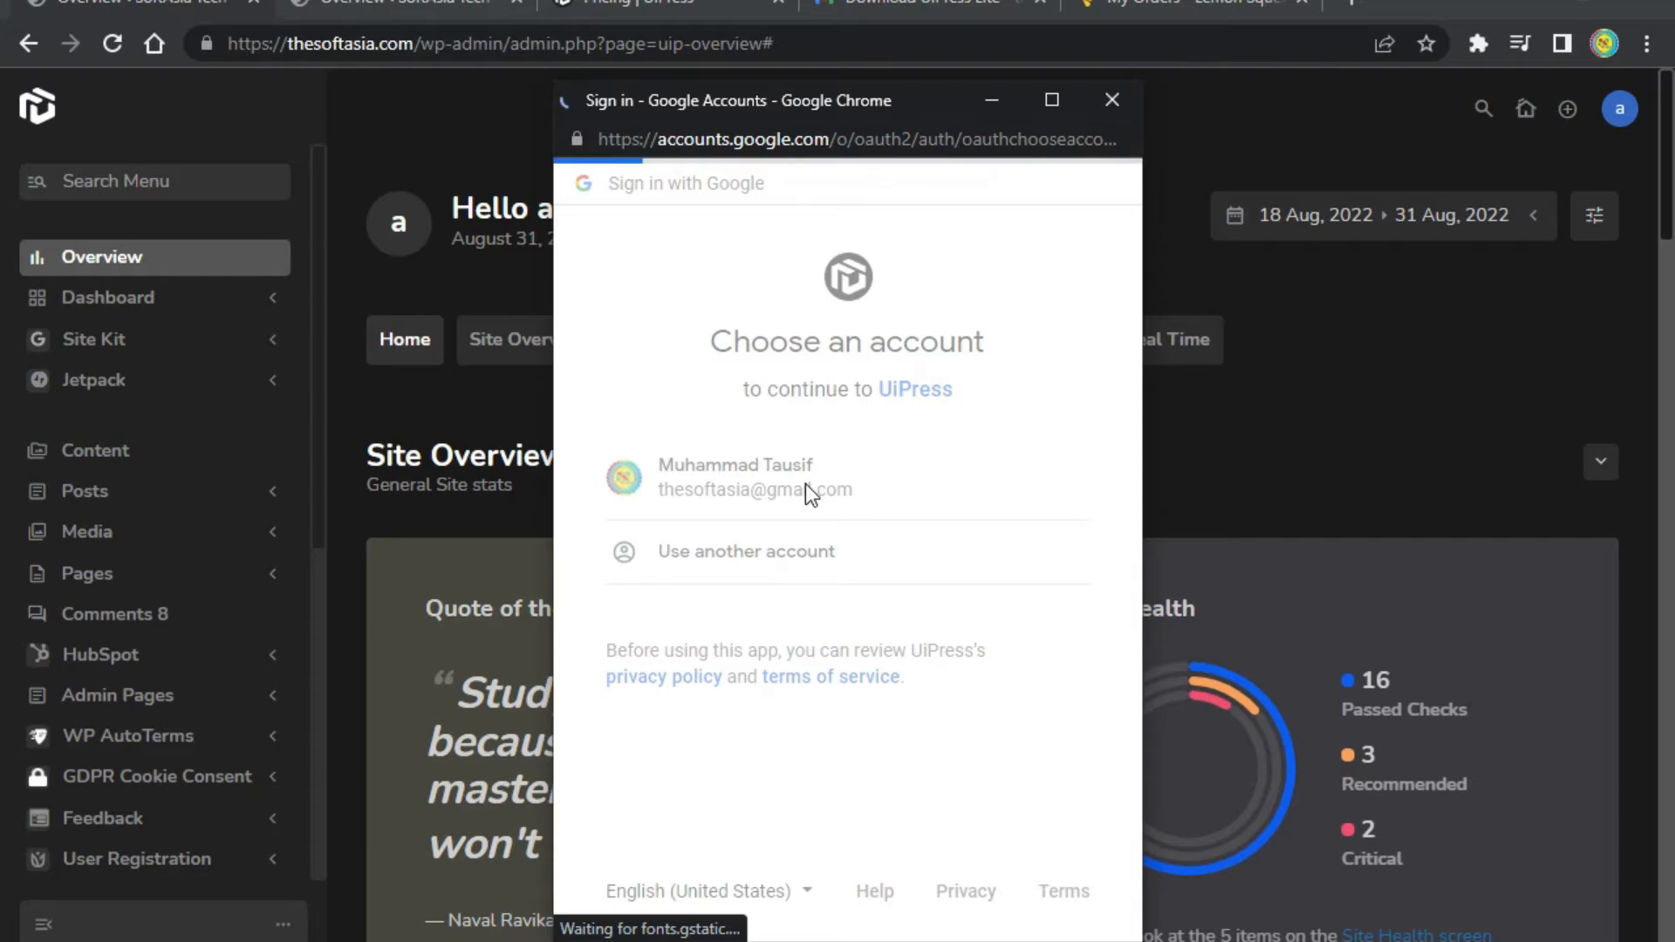
{"action": "scroll", "coordinate": [912, 516], "scroll_direction": "down", "scroll_amount": 3}
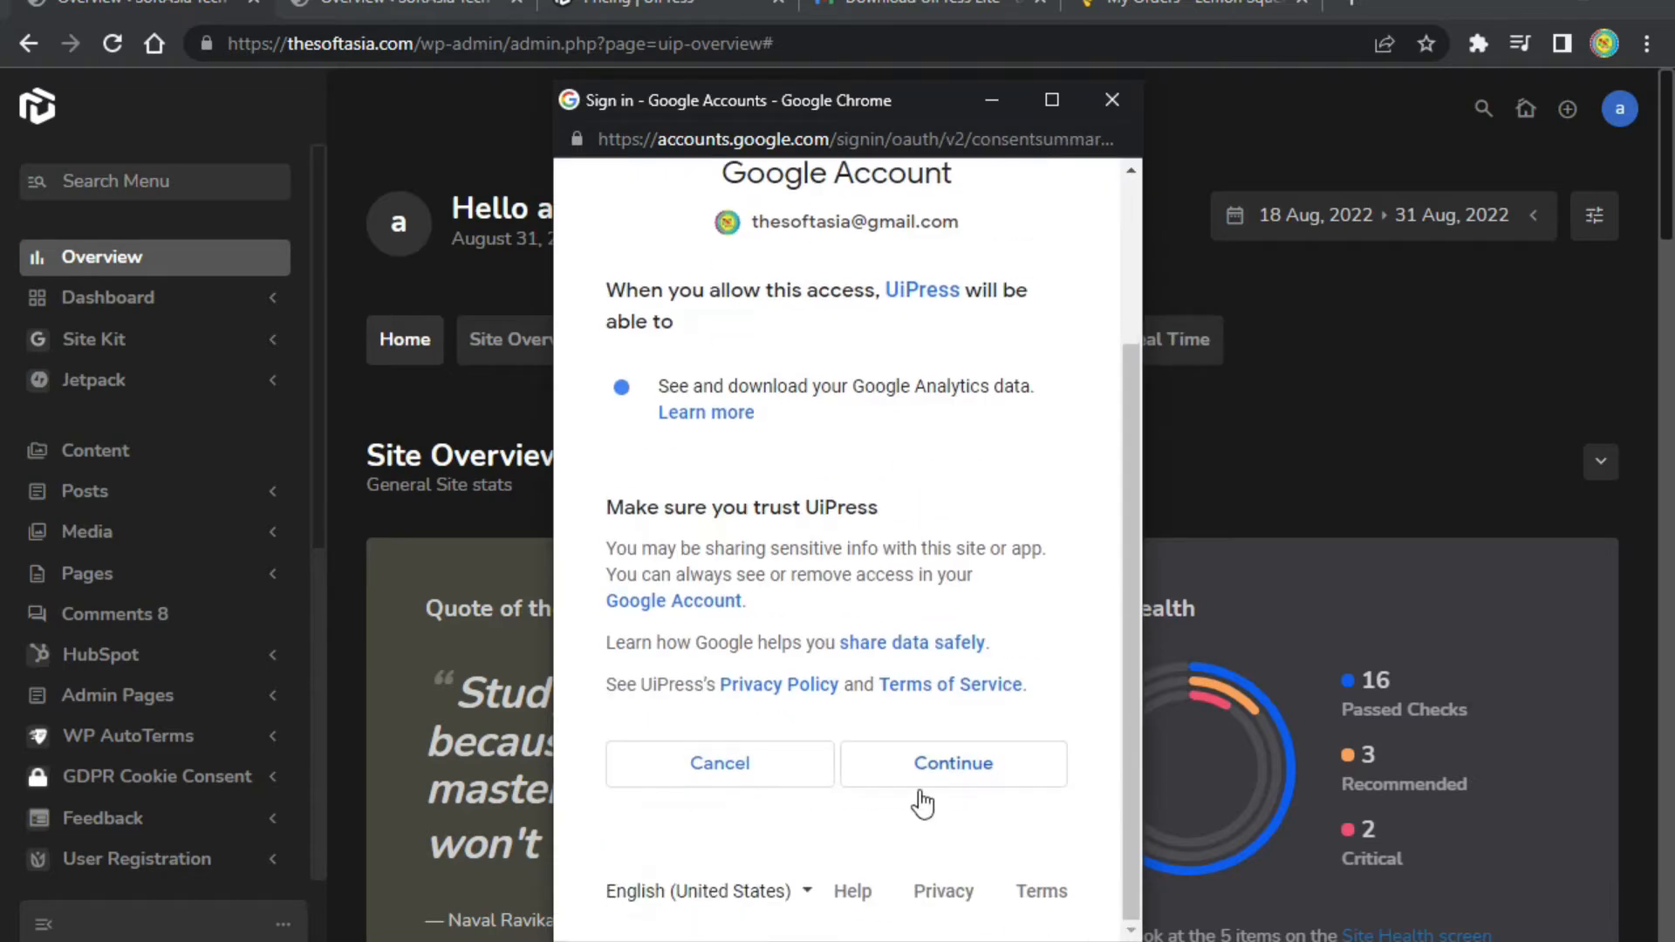
{"action": "left_click", "coordinate": [928, 761]}
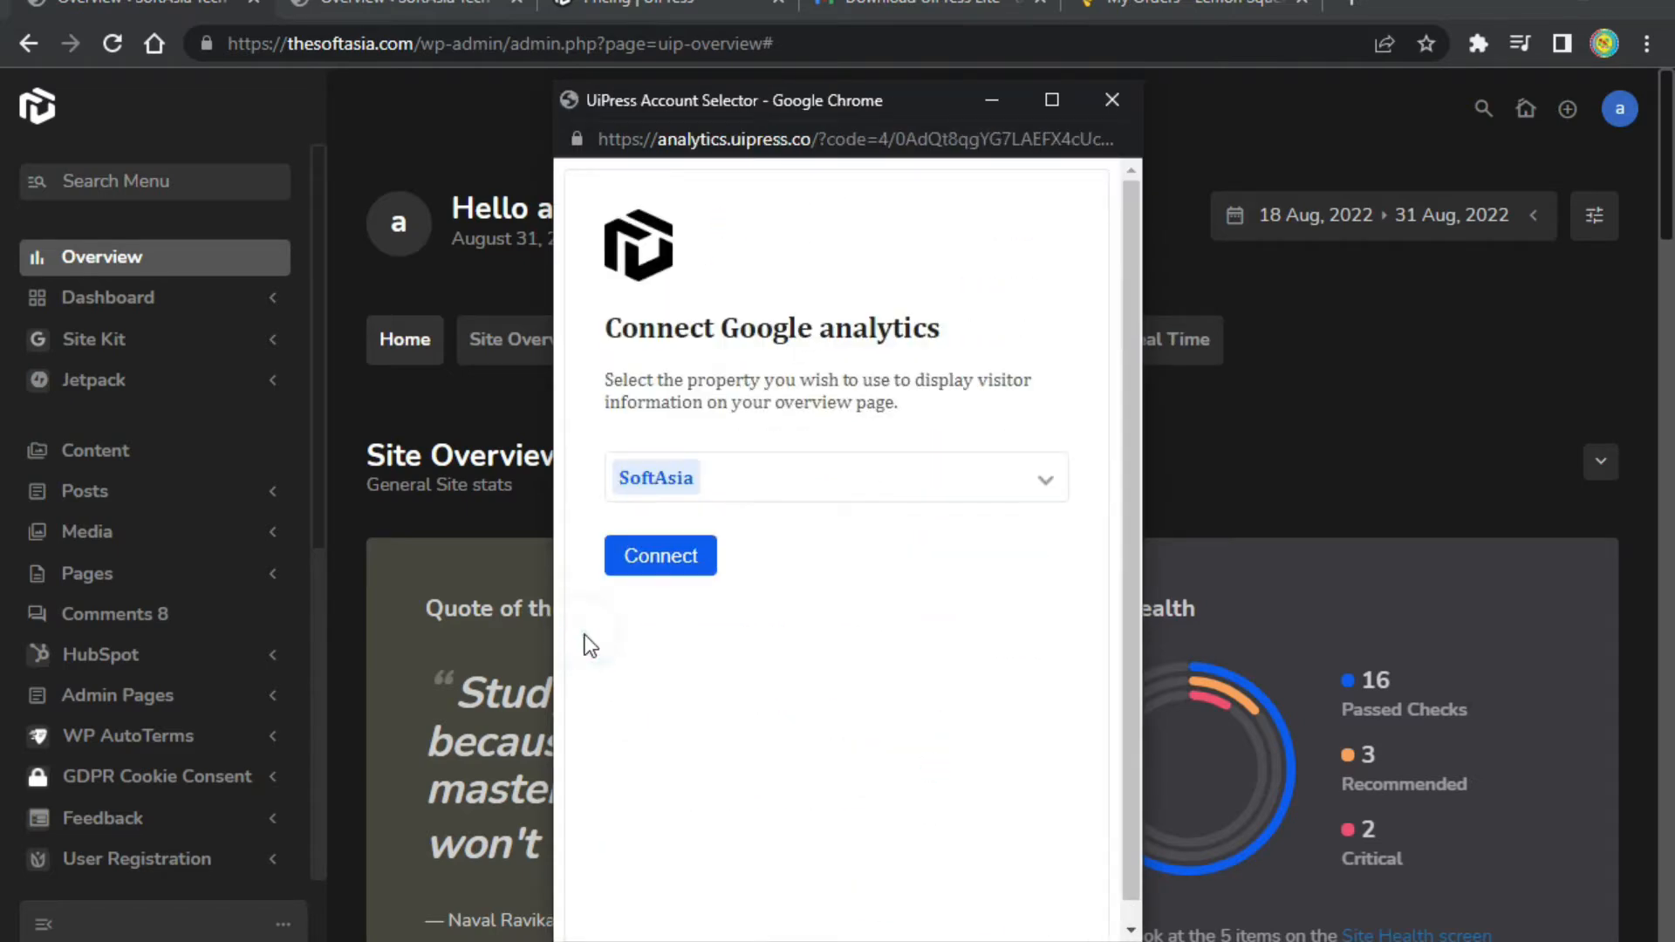
Select the SoftAsia GA4 property as the Google Analytics source and connect it to the Overview page.
{"action": "left_click", "coordinate": [877, 471]}
{"action": "scroll", "coordinate": [959, 681], "scroll_direction": "down", "scroll_amount": 1}
{"action": "left_click", "coordinate": [843, 773]}
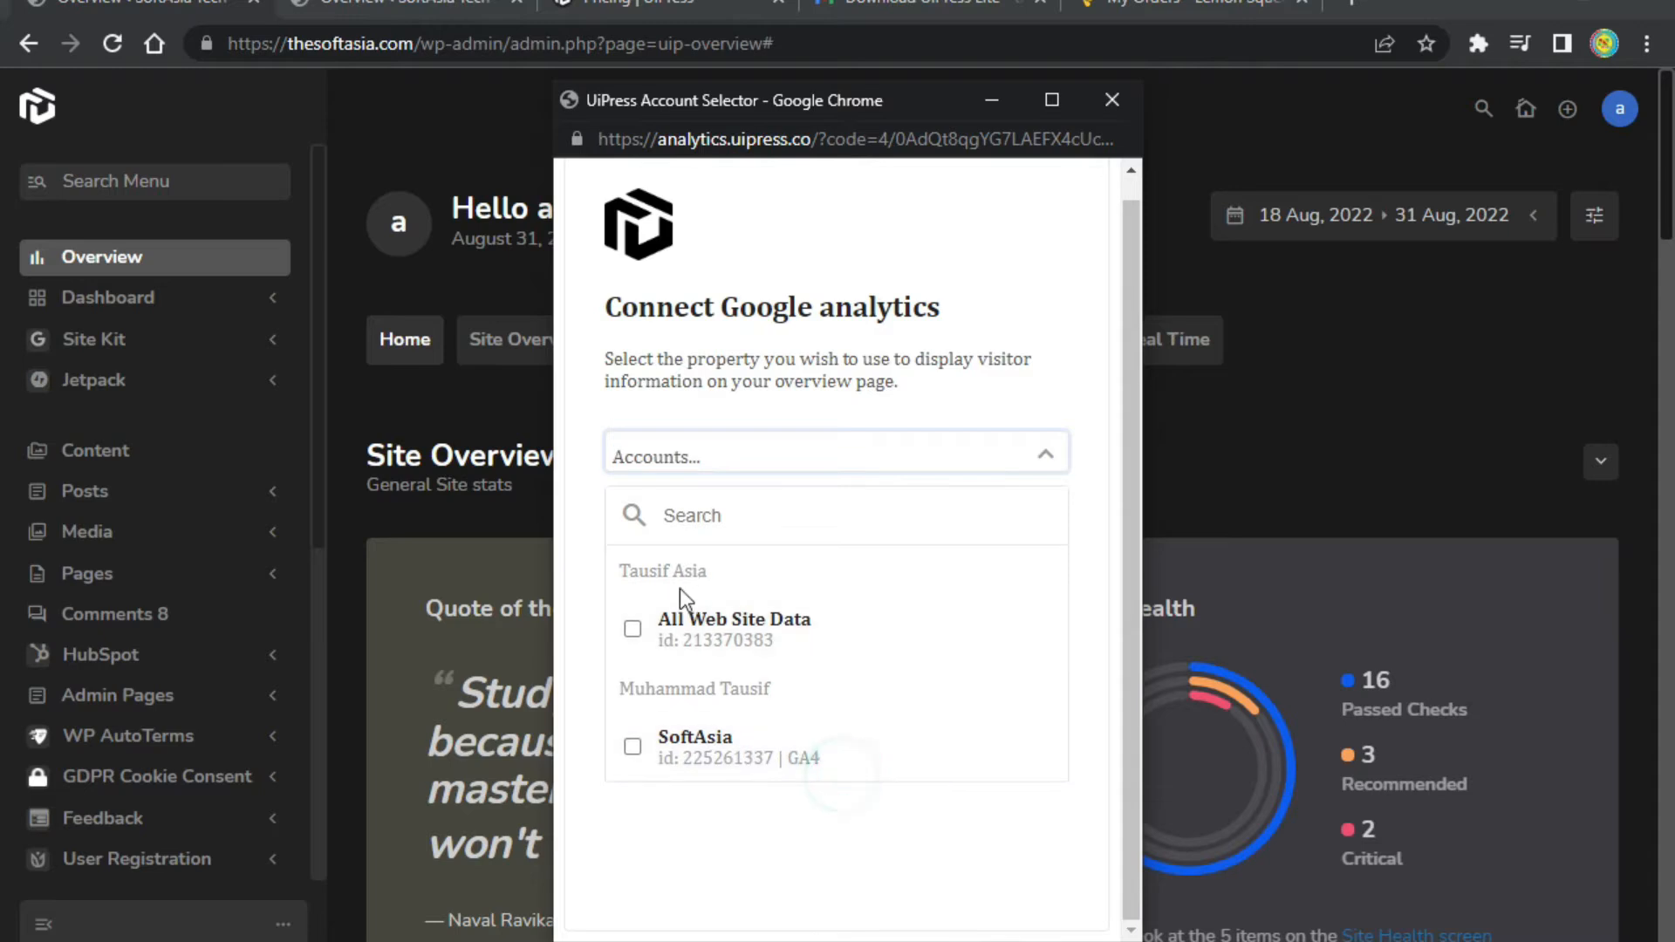
{"action": "left_click", "coordinate": [921, 770]}
{"action": "left_click", "coordinate": [899, 834]}
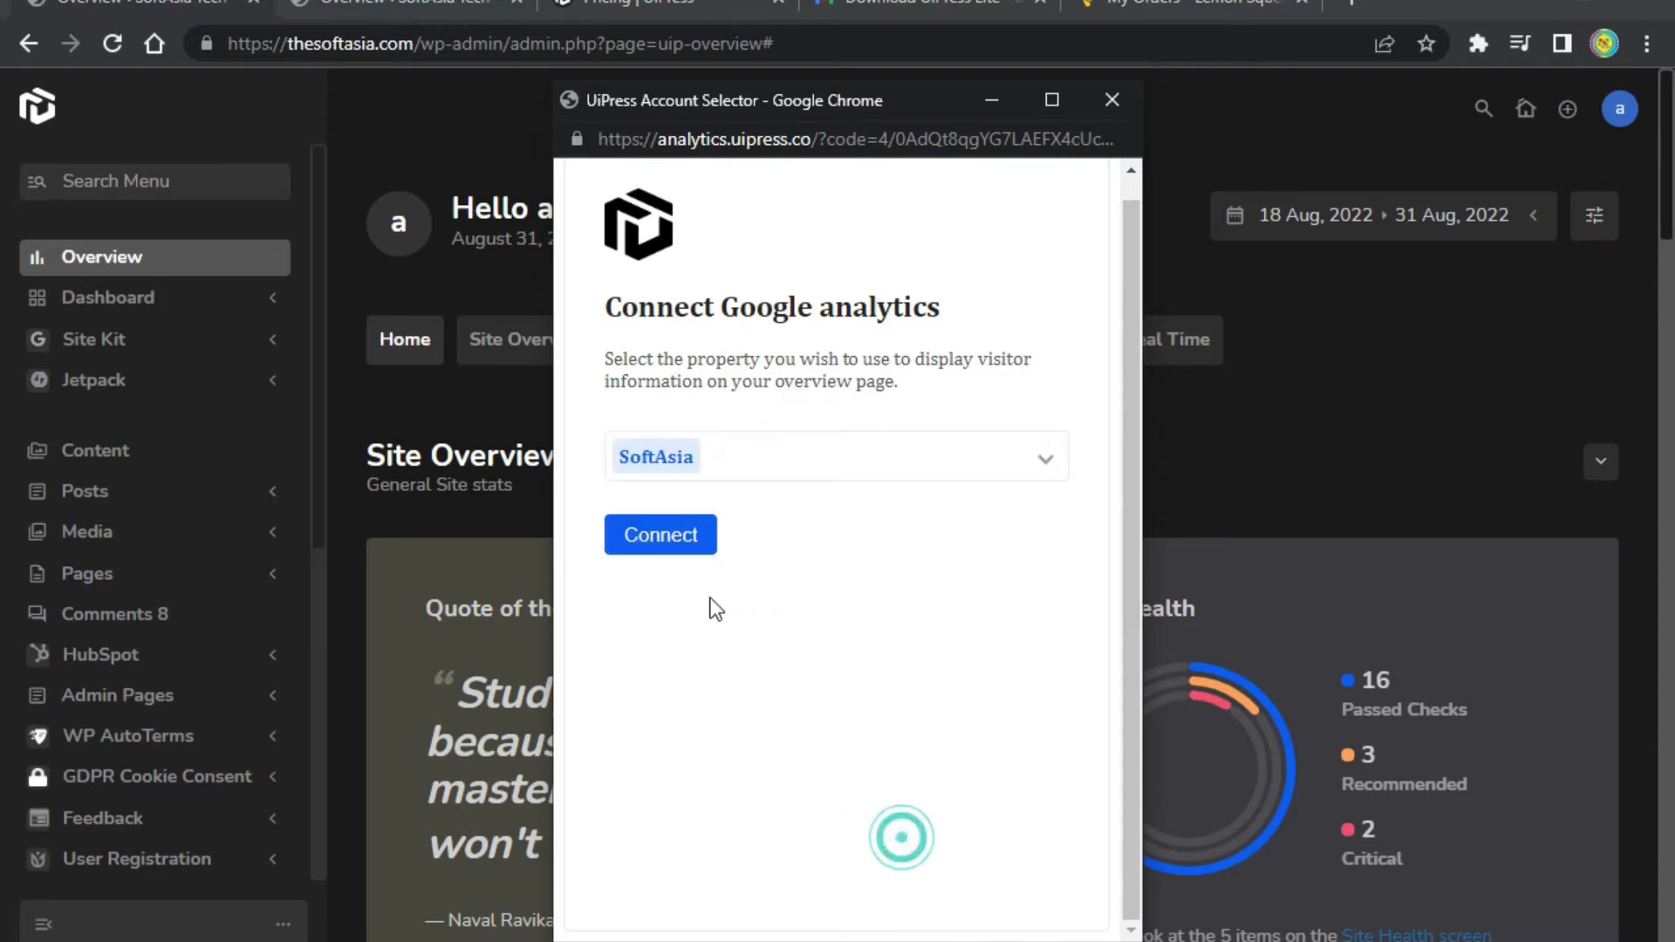
{"action": "left_click", "coordinate": [693, 541]}
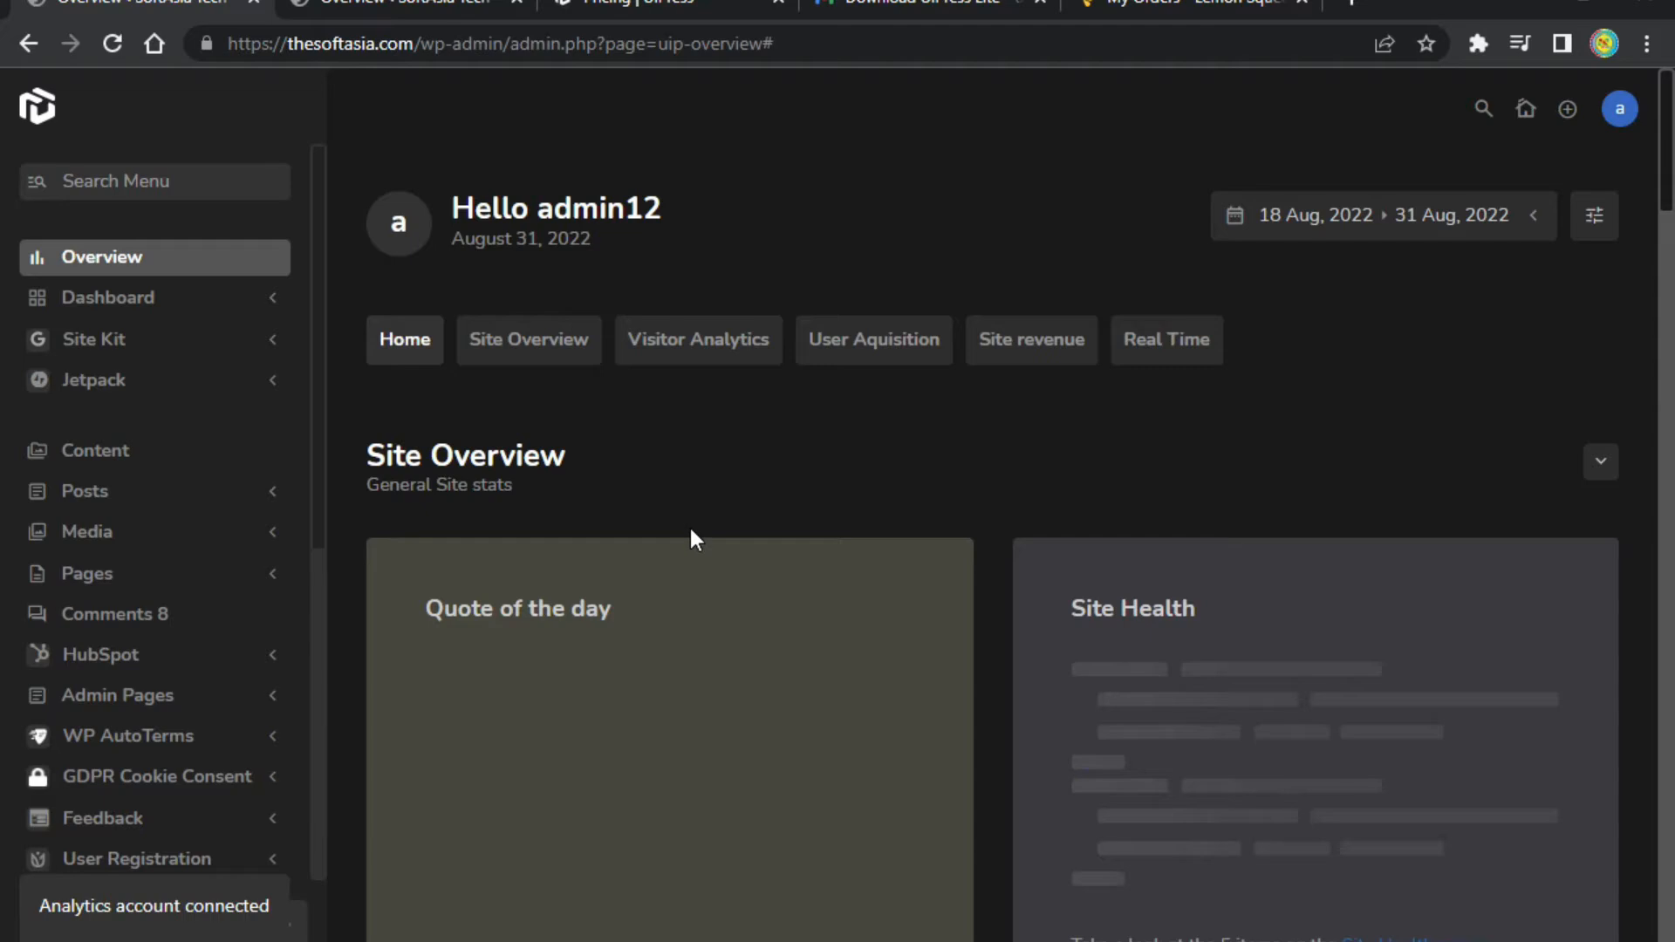
Collapse the Visitor Analytics and User Aquisition sections of the Overview dashboard.
{"action": "scroll", "coordinate": [694, 541], "scroll_direction": "down", "scroll_amount": 15}
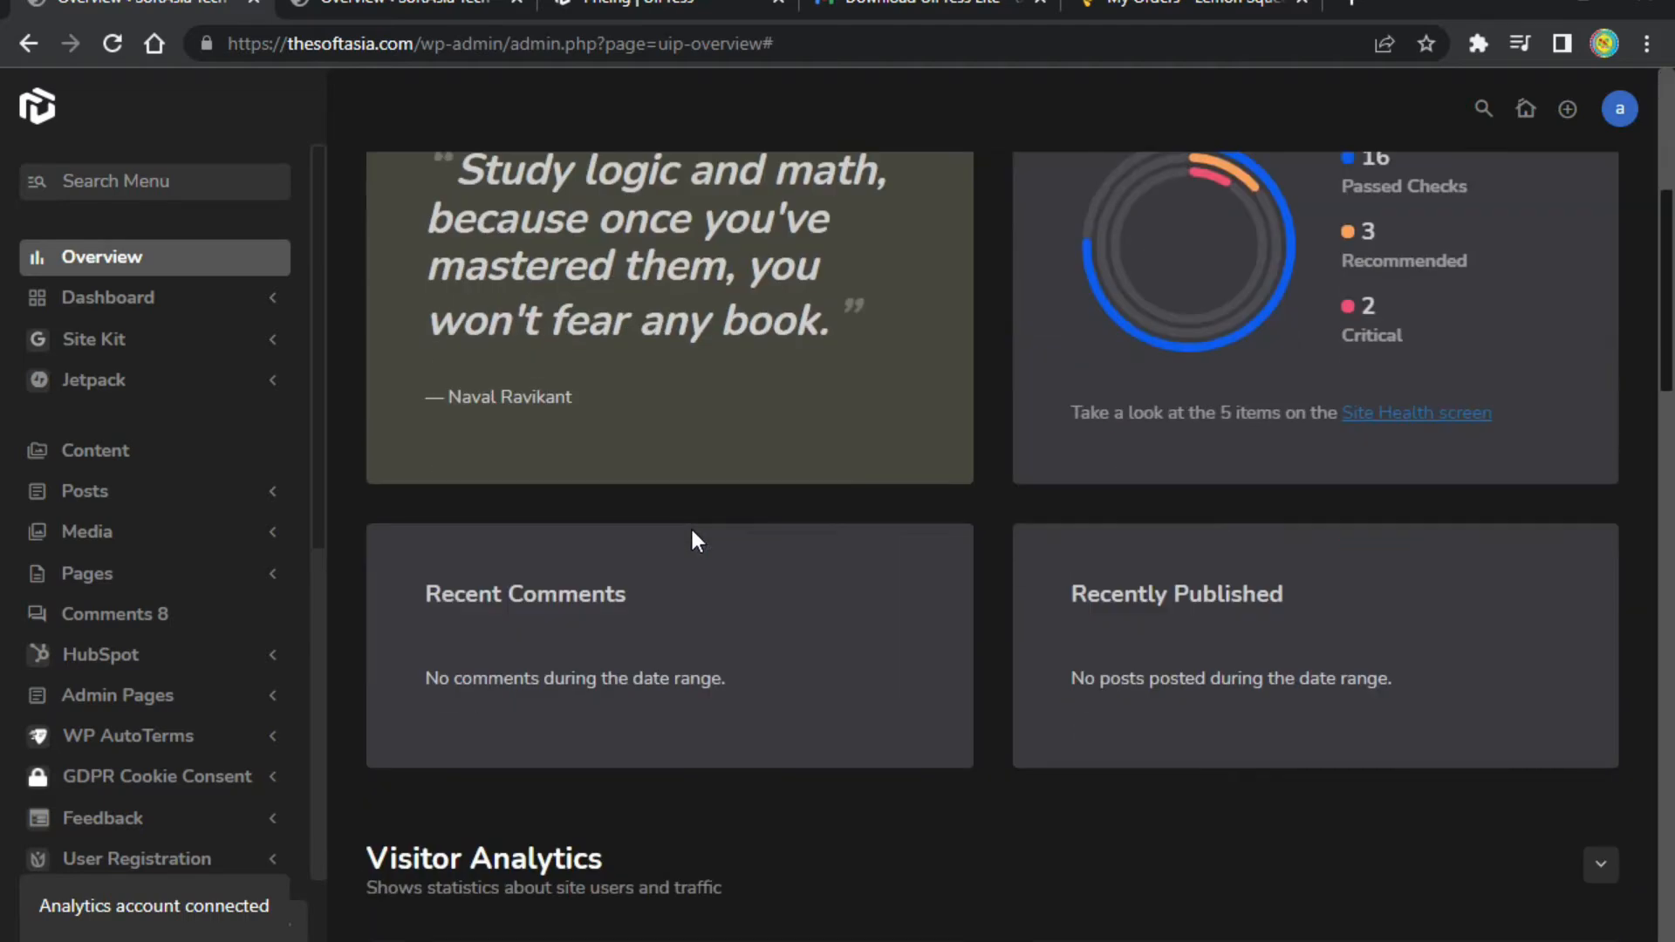
{"action": "scroll", "coordinate": [1486, 417], "scroll_direction": "up", "scroll_amount": 2}
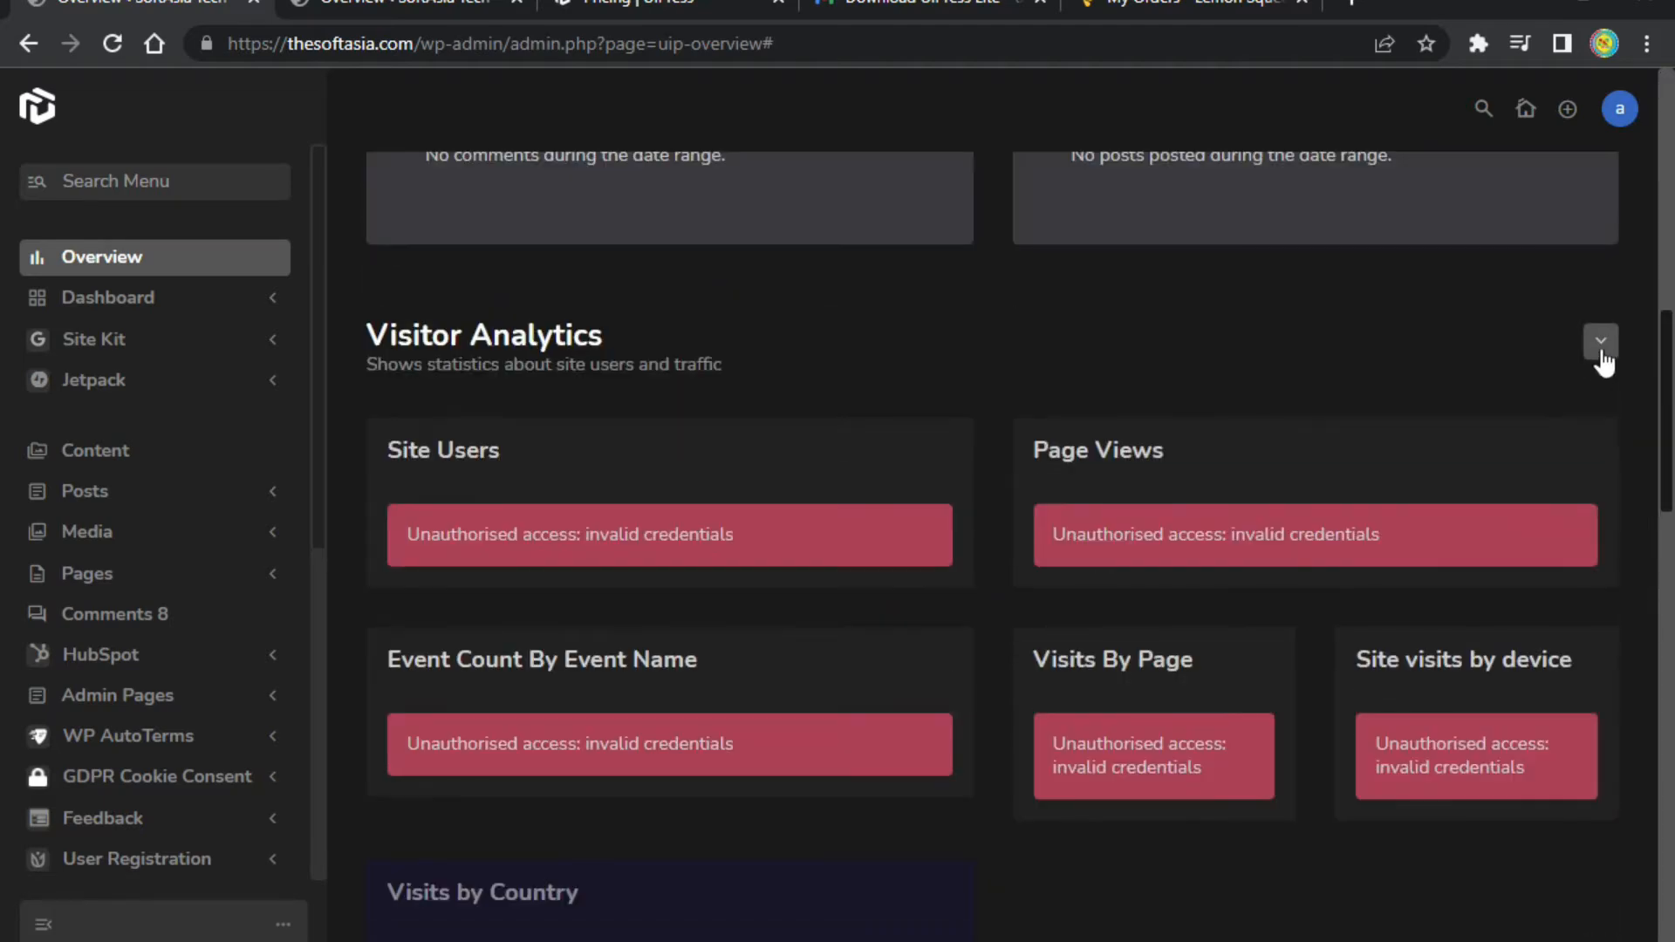
{"action": "left_click", "coordinate": [1602, 353]}
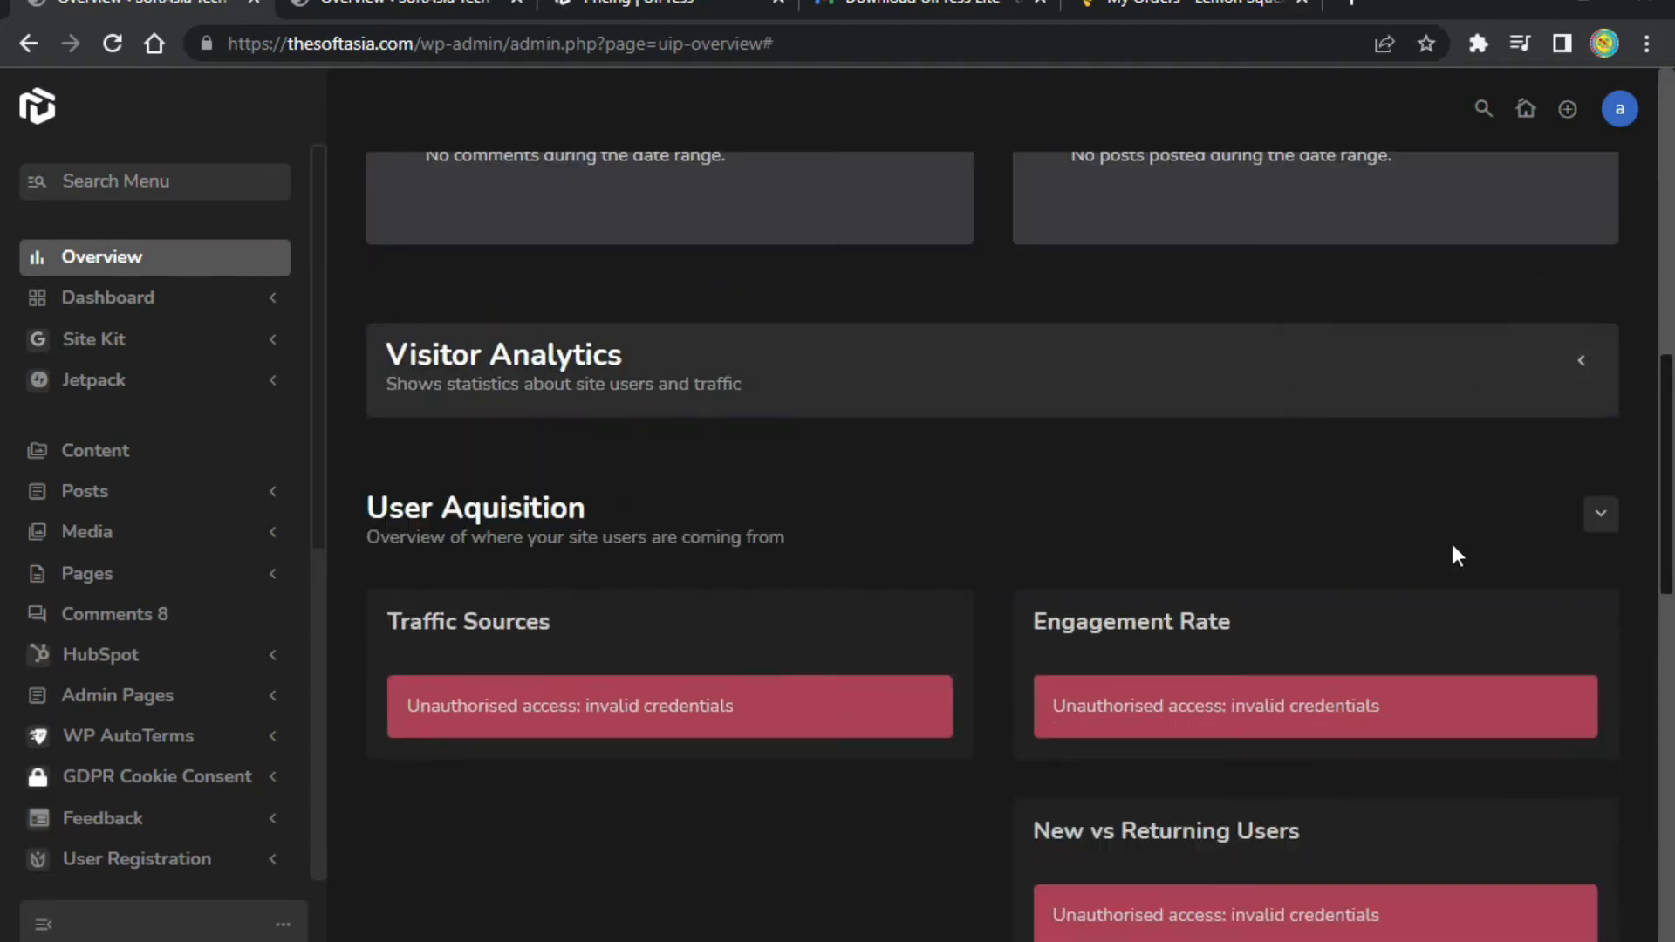
{"action": "left_click_drag", "start_coordinate": [1597, 507], "coordinate": [1599, 518]}
{"action": "left_click", "coordinate": [1602, 519]}
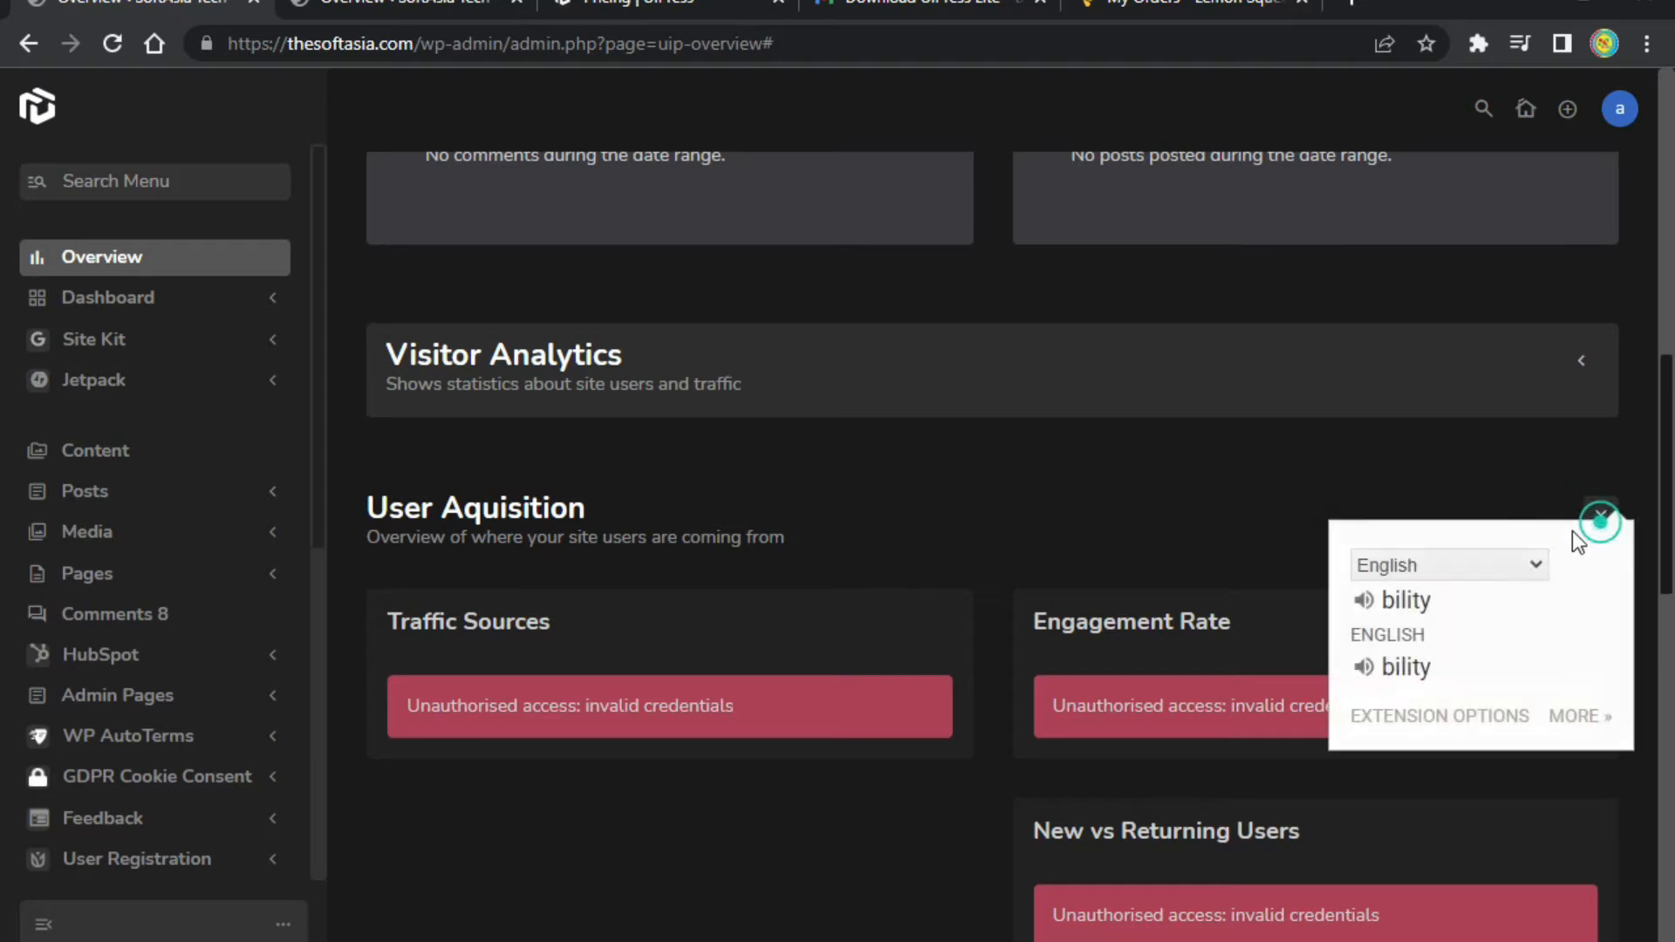
{"action": "left_click", "coordinate": [1554, 511]}
{"action": "left_click", "coordinate": [1601, 516]}
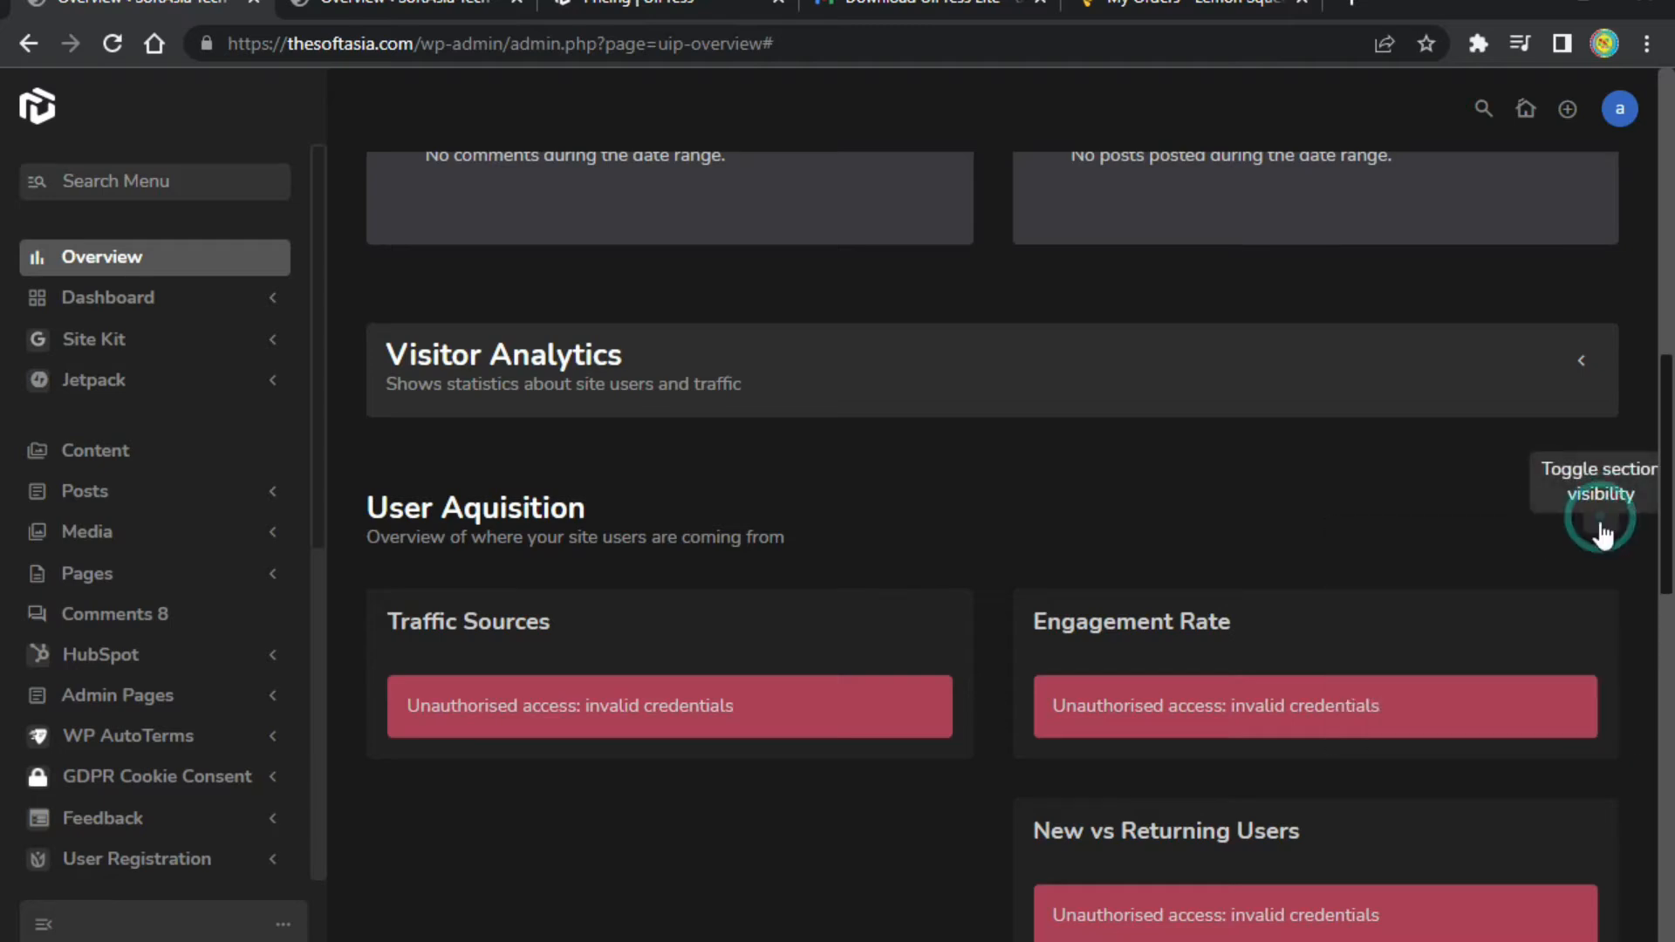
Collapse the Real Time and Site revenue sections of the Overview dashboard.
{"action": "scroll", "coordinate": [1286, 546], "scroll_direction": "down", "scroll_amount": 5}
{"action": "scroll", "coordinate": [1576, 467], "scroll_direction": "up", "scroll_amount": 2}
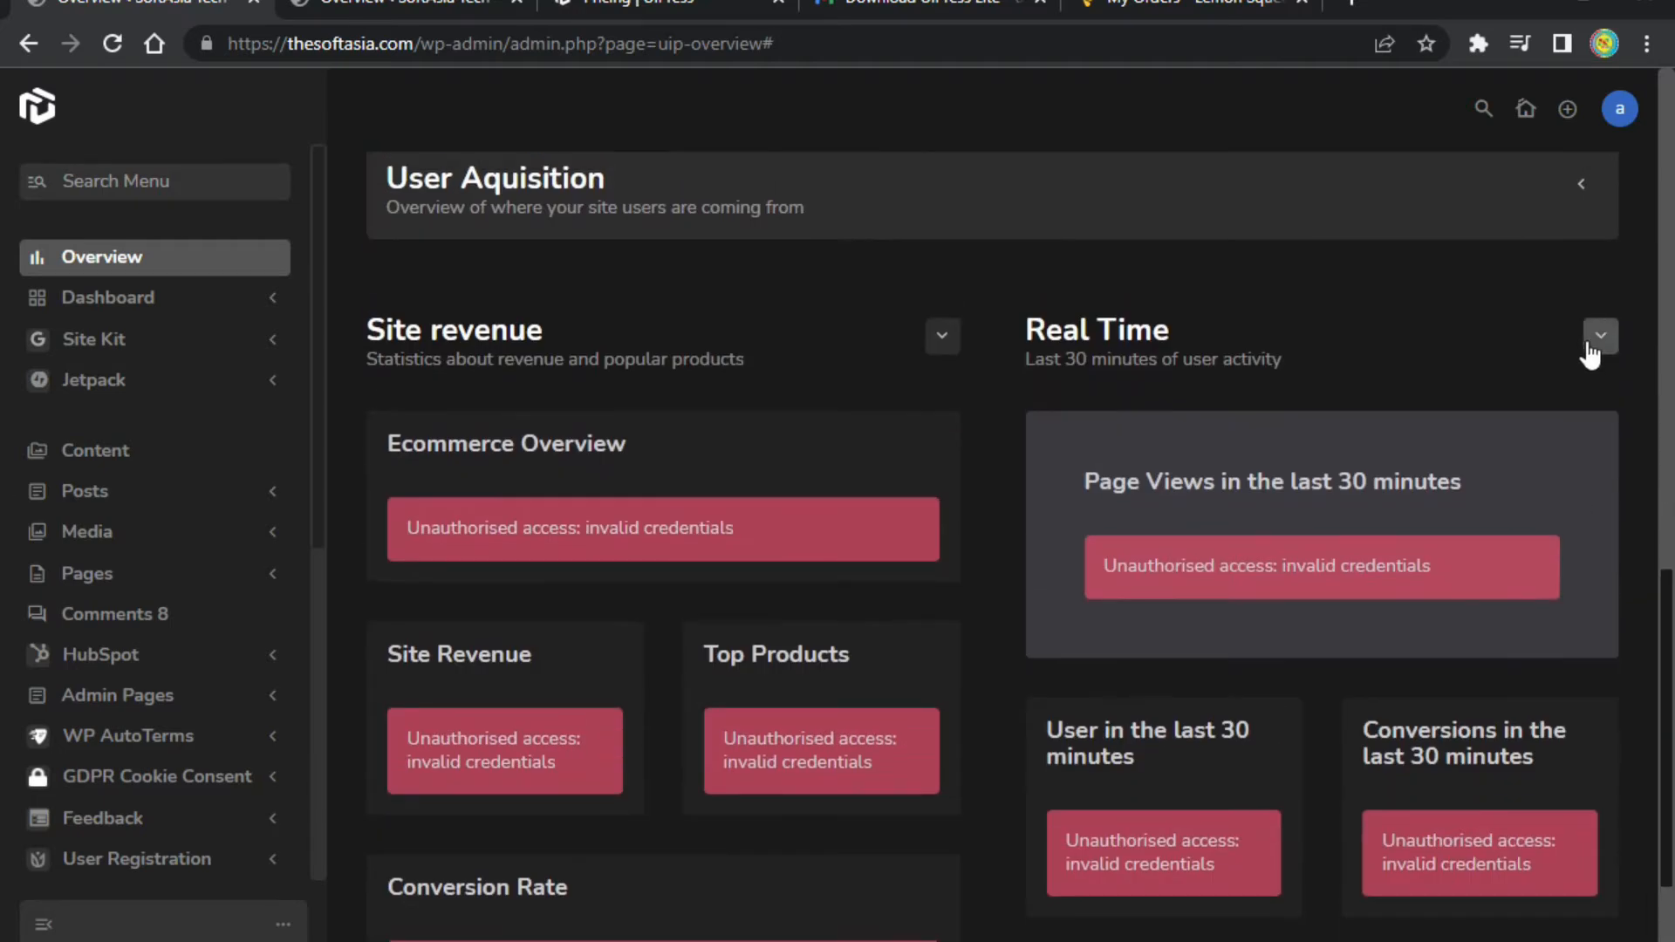
{"action": "left_click", "coordinate": [1604, 339]}
{"action": "left_click", "coordinate": [931, 356]}
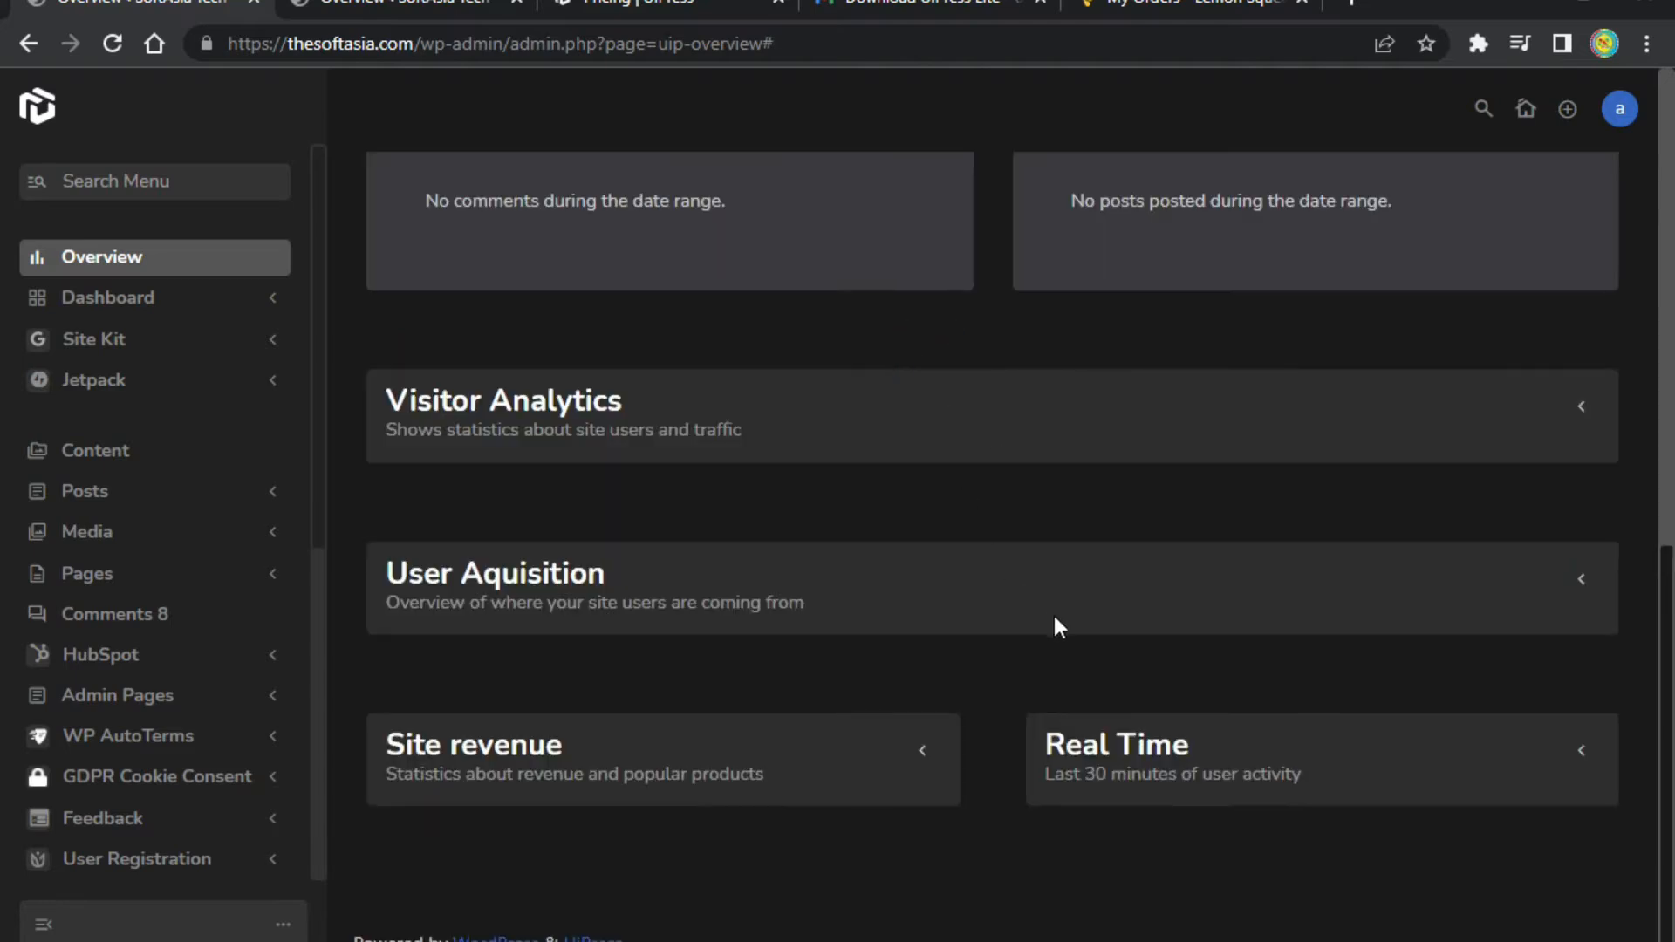
Examine the Site Overview cards: Quote of the day, Site Health, Recent Comments and Recently Published.
{"action": "scroll", "coordinate": [1056, 808], "scroll_direction": "up", "scroll_amount": 9}
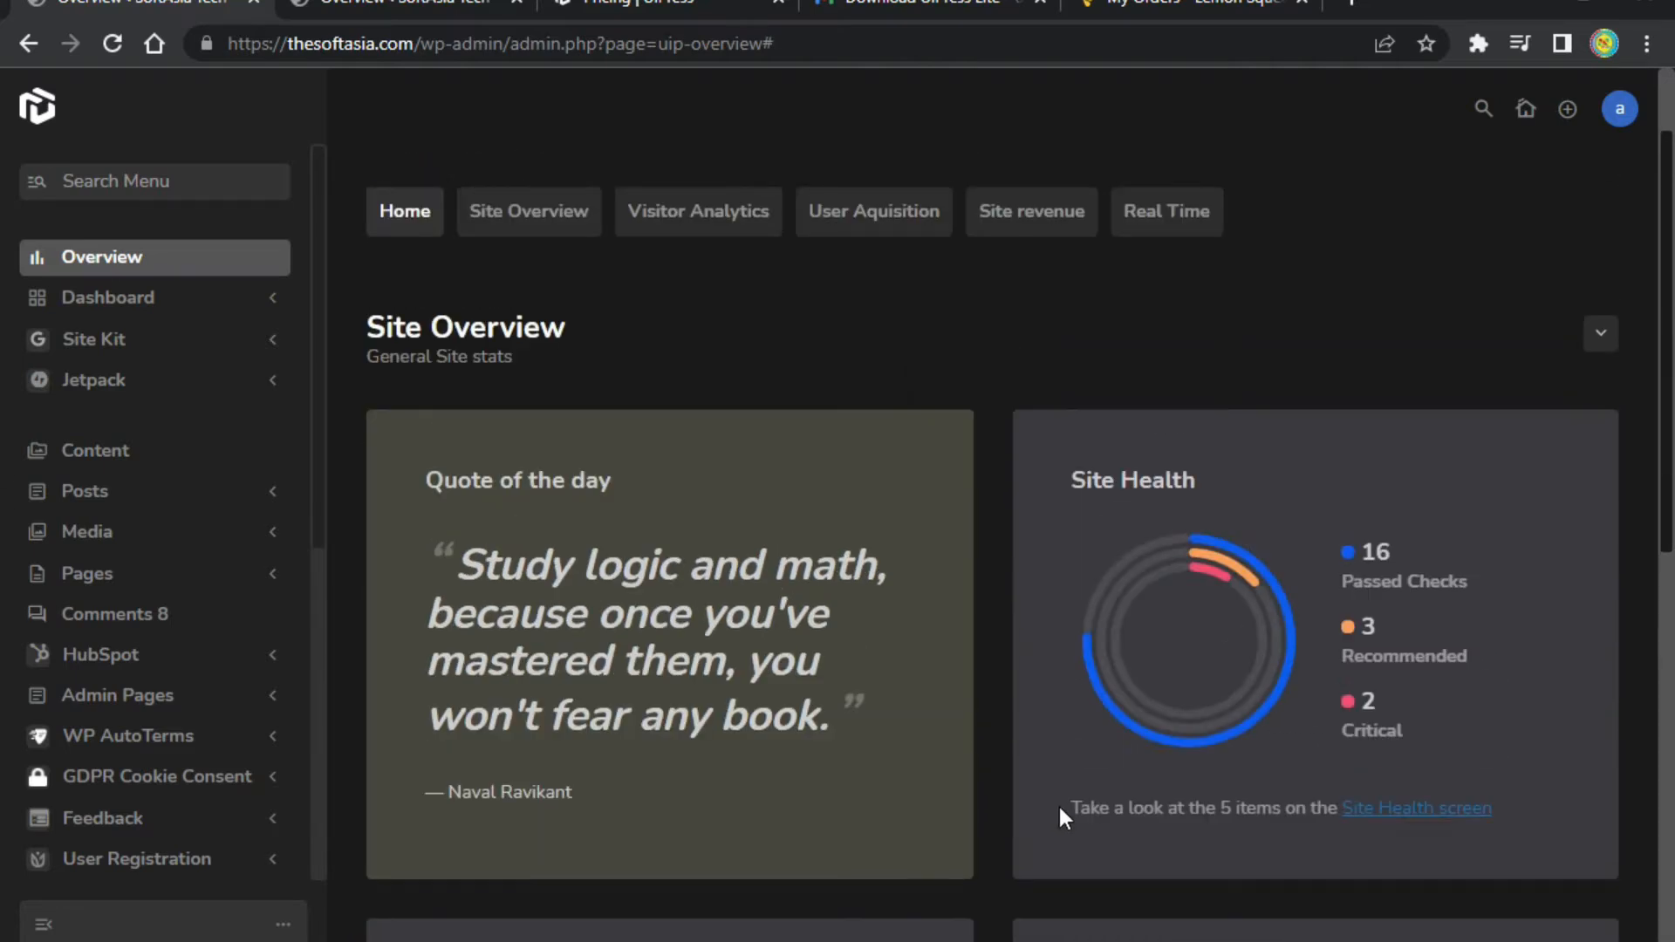
{"action": "scroll", "coordinate": [524, 332], "scroll_direction": "down", "scroll_amount": 2}
{"action": "left_click_drag", "start_coordinate": [428, 305], "coordinate": [612, 303]}
{"action": "left_click_drag", "start_coordinate": [1079, 305], "coordinate": [1197, 306]}
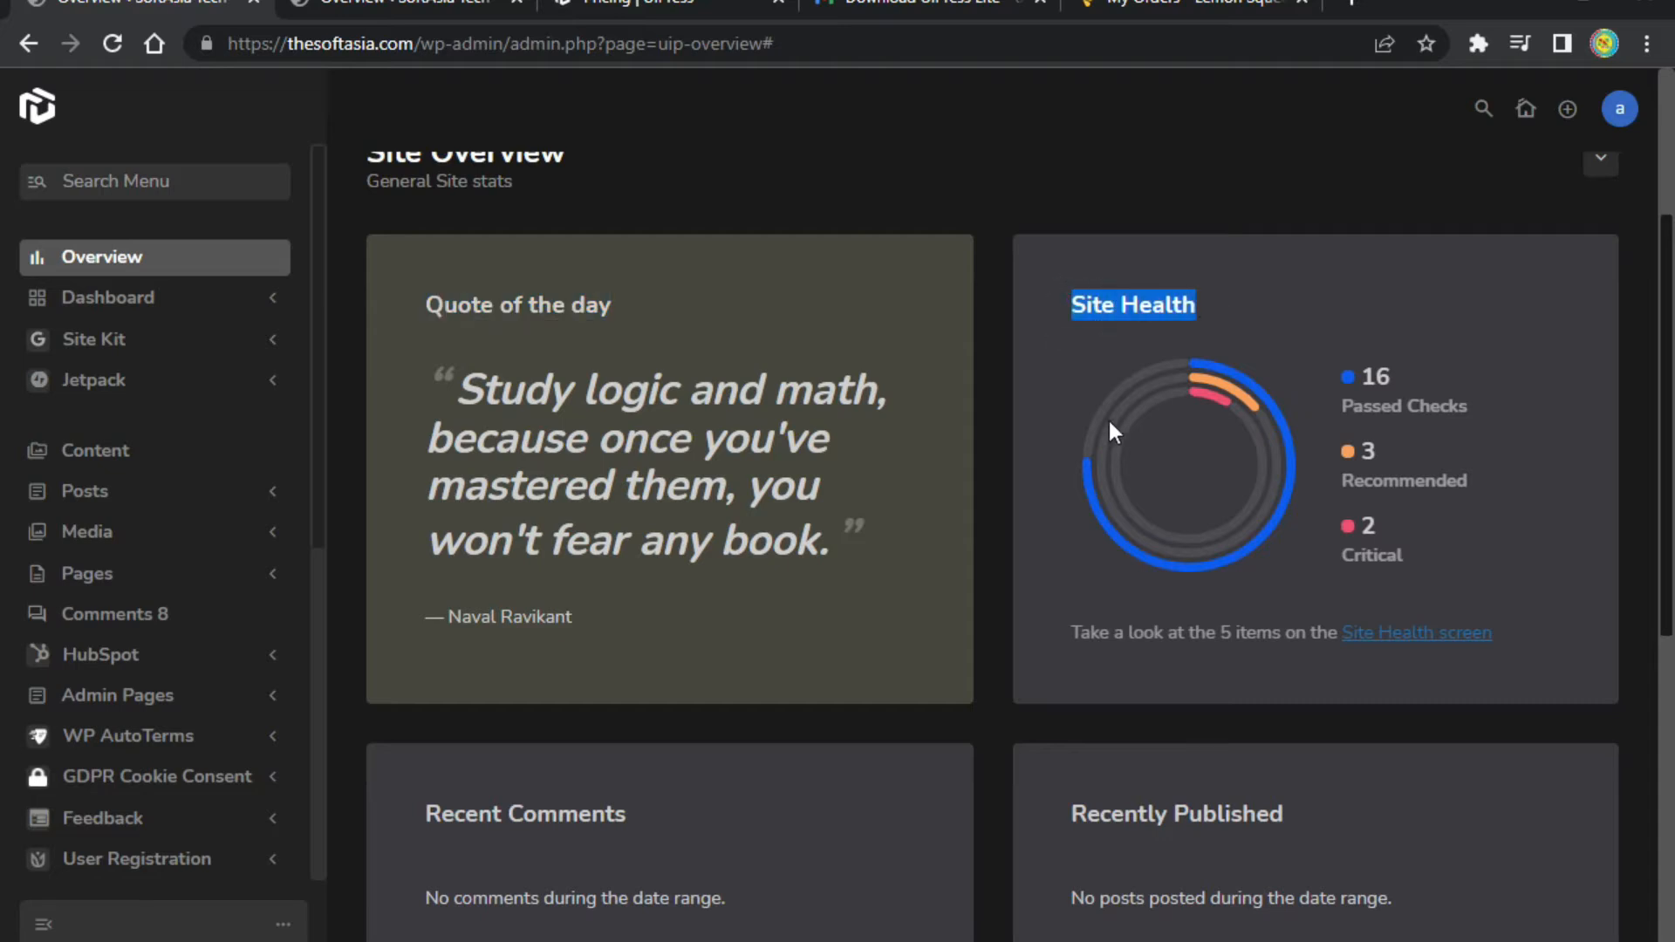
{"action": "scroll", "coordinate": [495, 710], "scroll_direction": "down", "scroll_amount": 2}
{"action": "left_click_drag", "start_coordinate": [426, 641], "coordinate": [597, 642]}
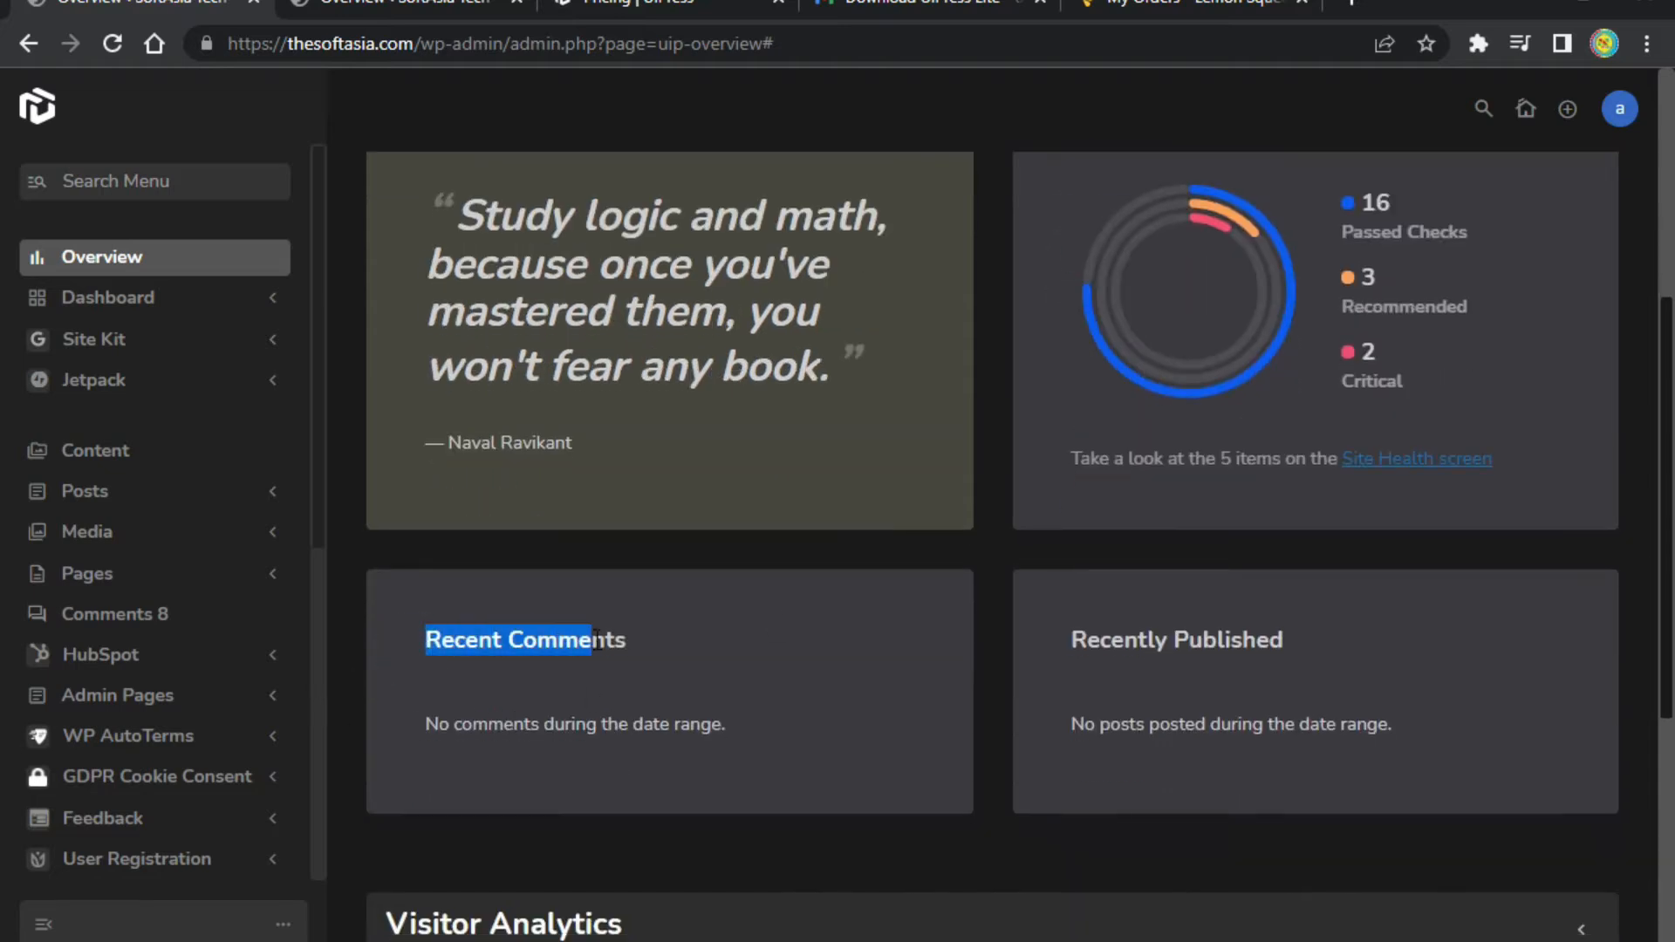
{"action": "left_click_drag", "start_coordinate": [1153, 668], "coordinate": [1297, 658]}
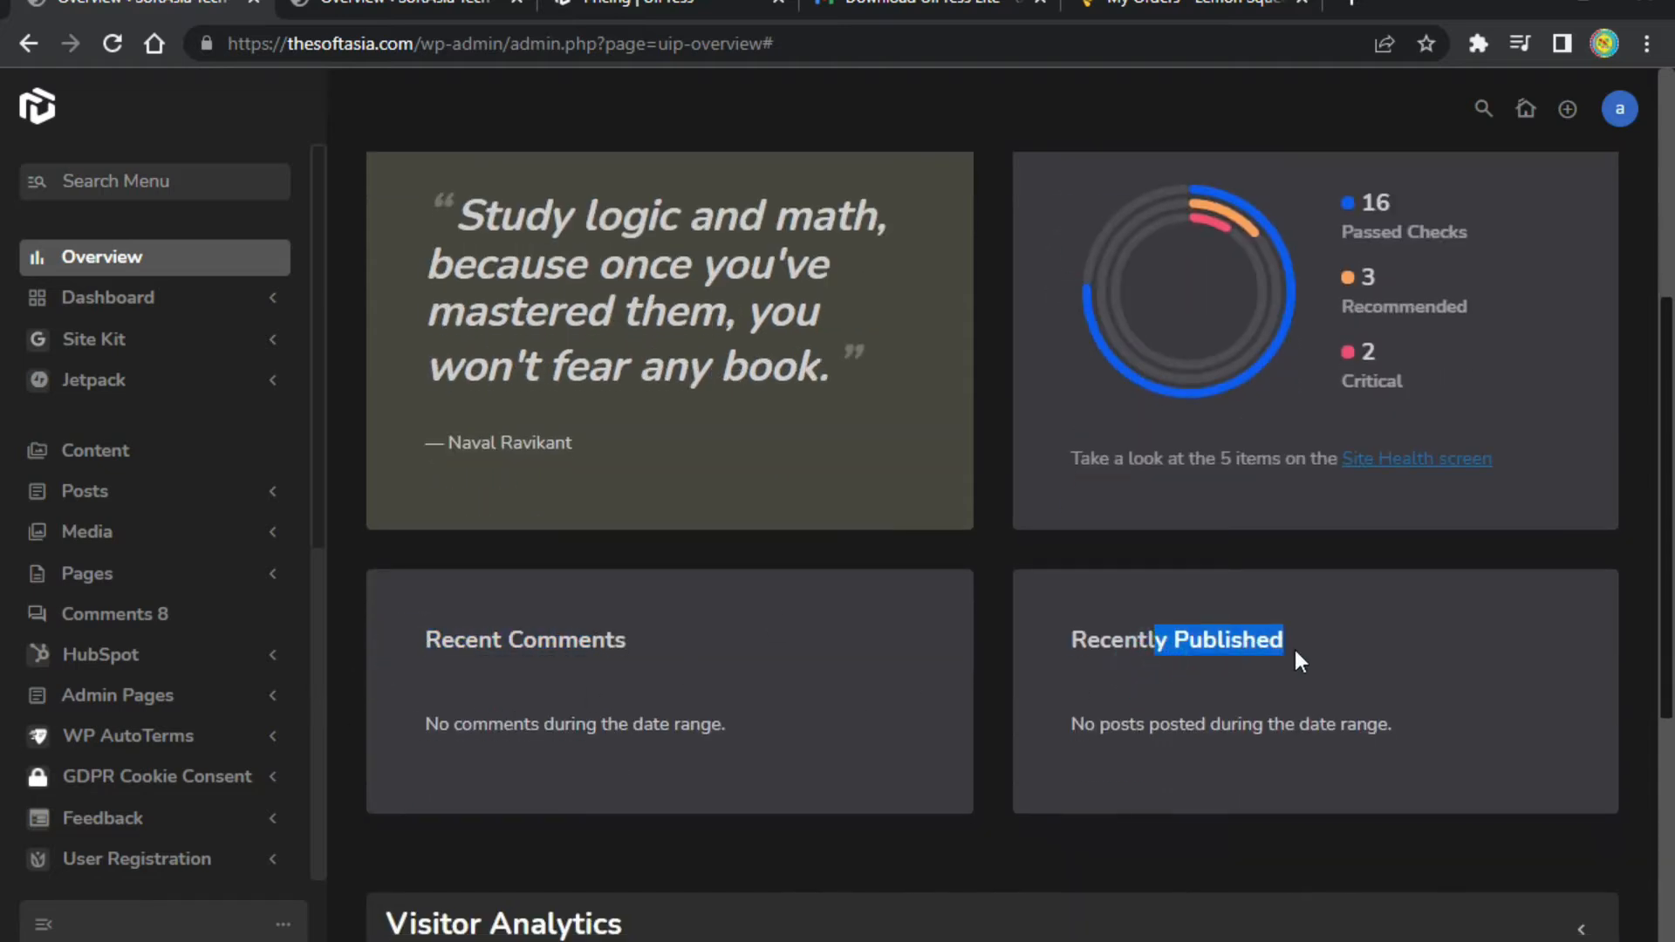
{"action": "scroll", "coordinate": [1292, 733], "scroll_direction": "down", "scroll_amount": 2}
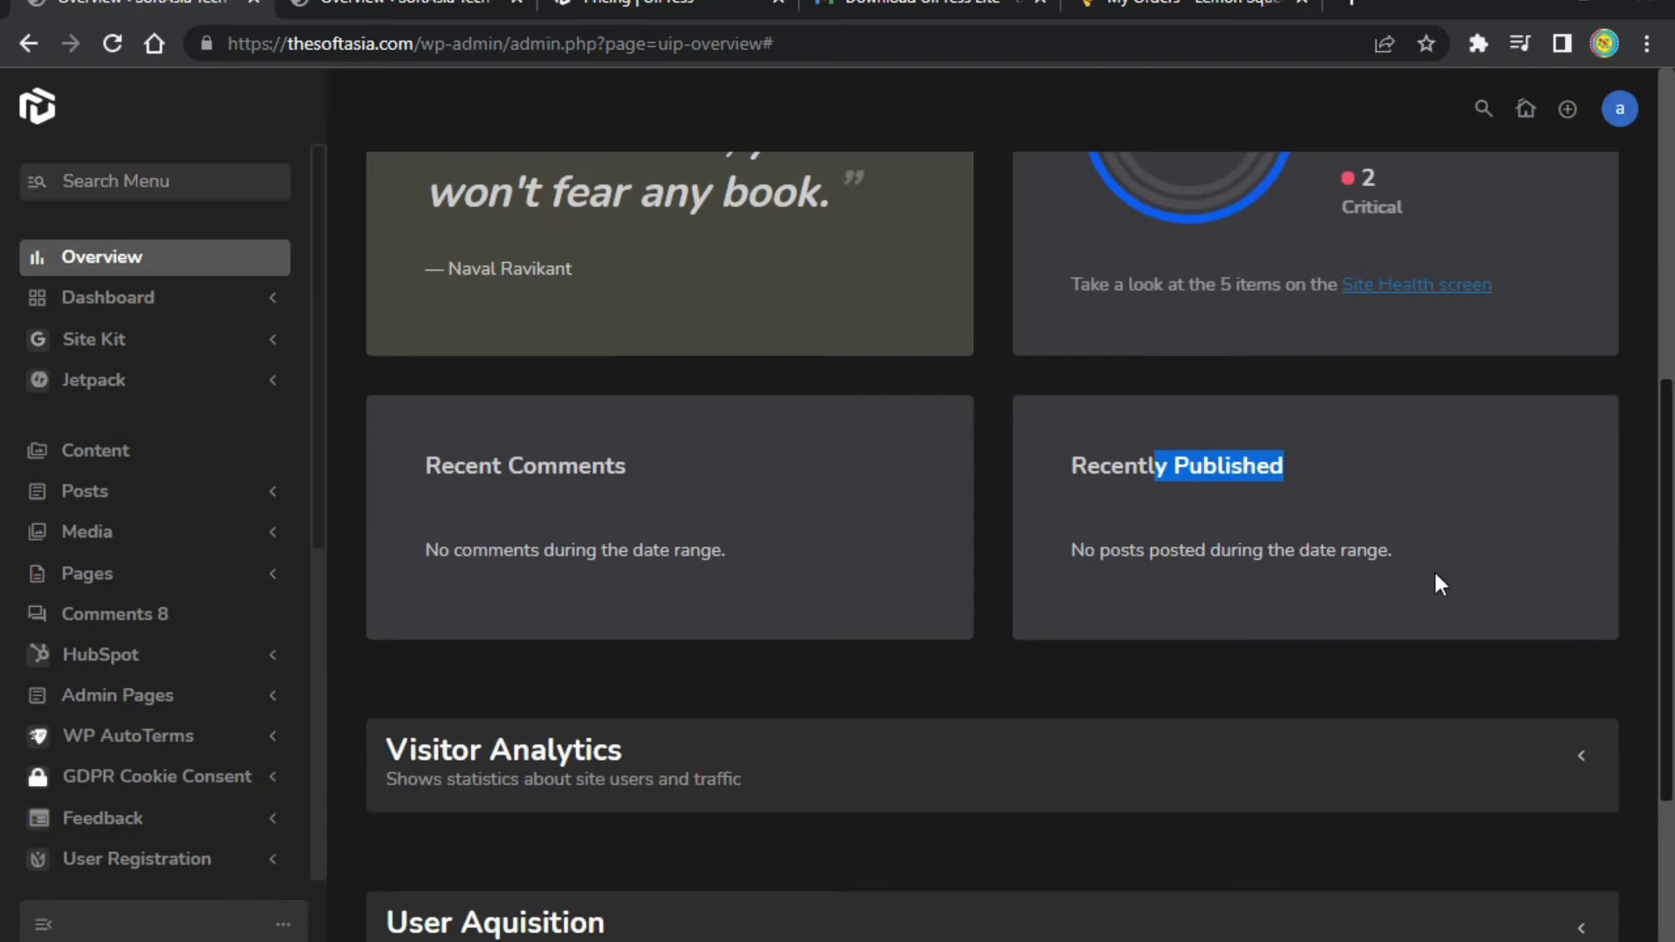
Open the UiPress Settings page from the WordPress settings.
{"action": "scroll", "coordinate": [1330, 644], "scroll_direction": "up", "scroll_amount": 6}
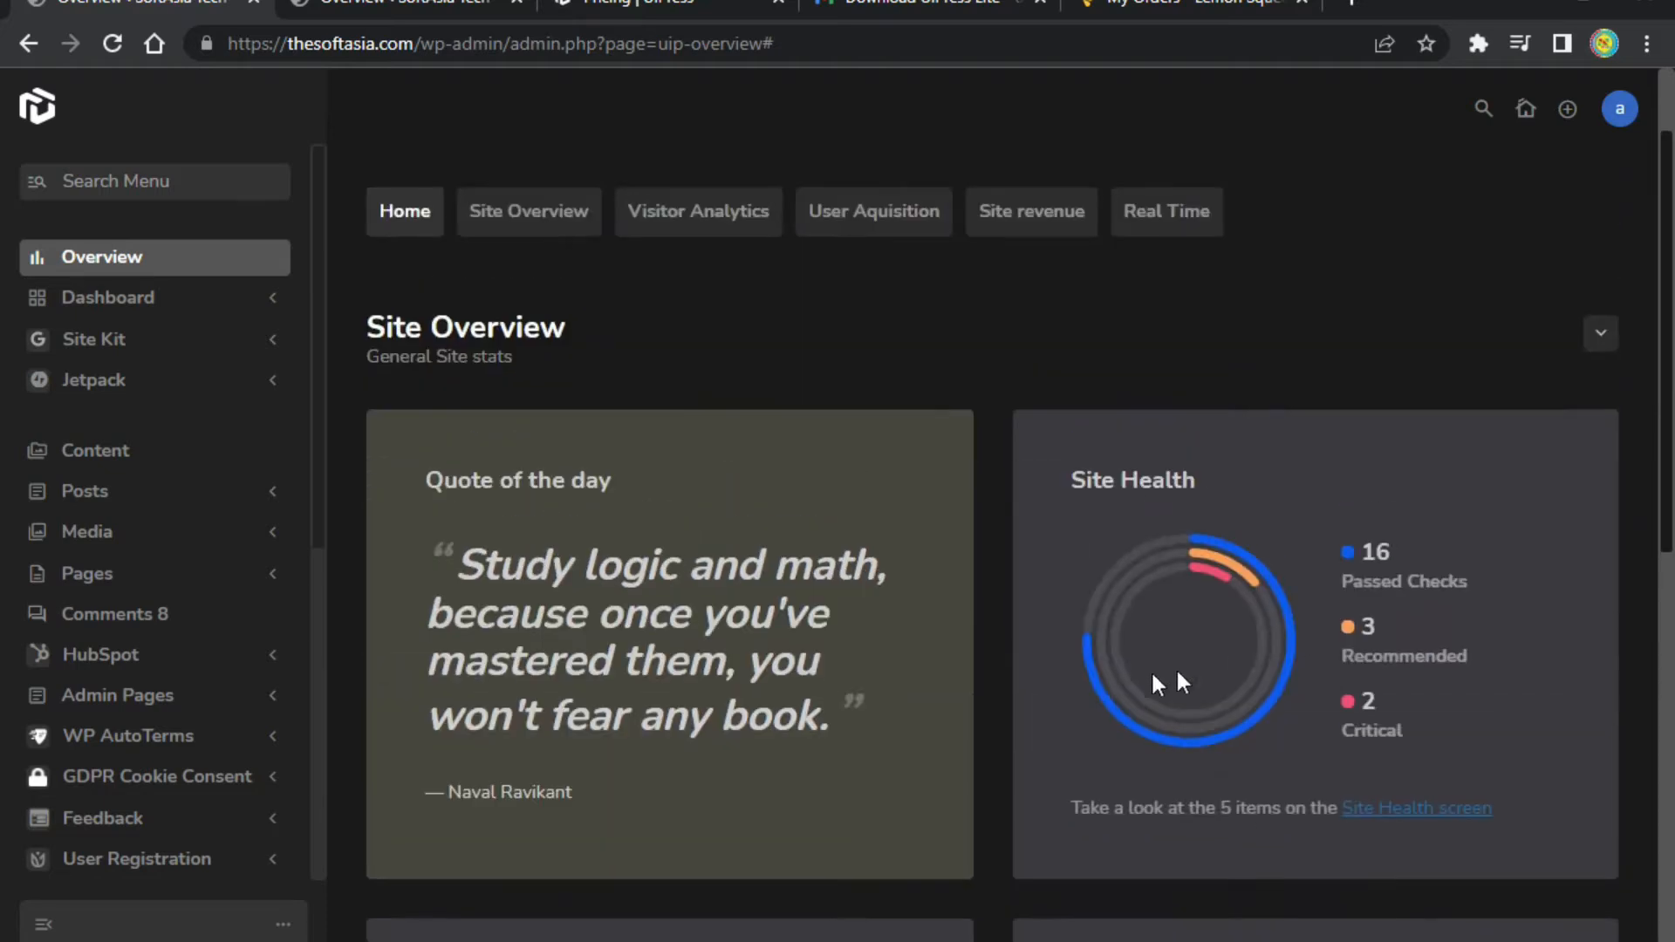
{"action": "scroll", "coordinate": [1066, 375], "scroll_direction": "up", "scroll_amount": 2}
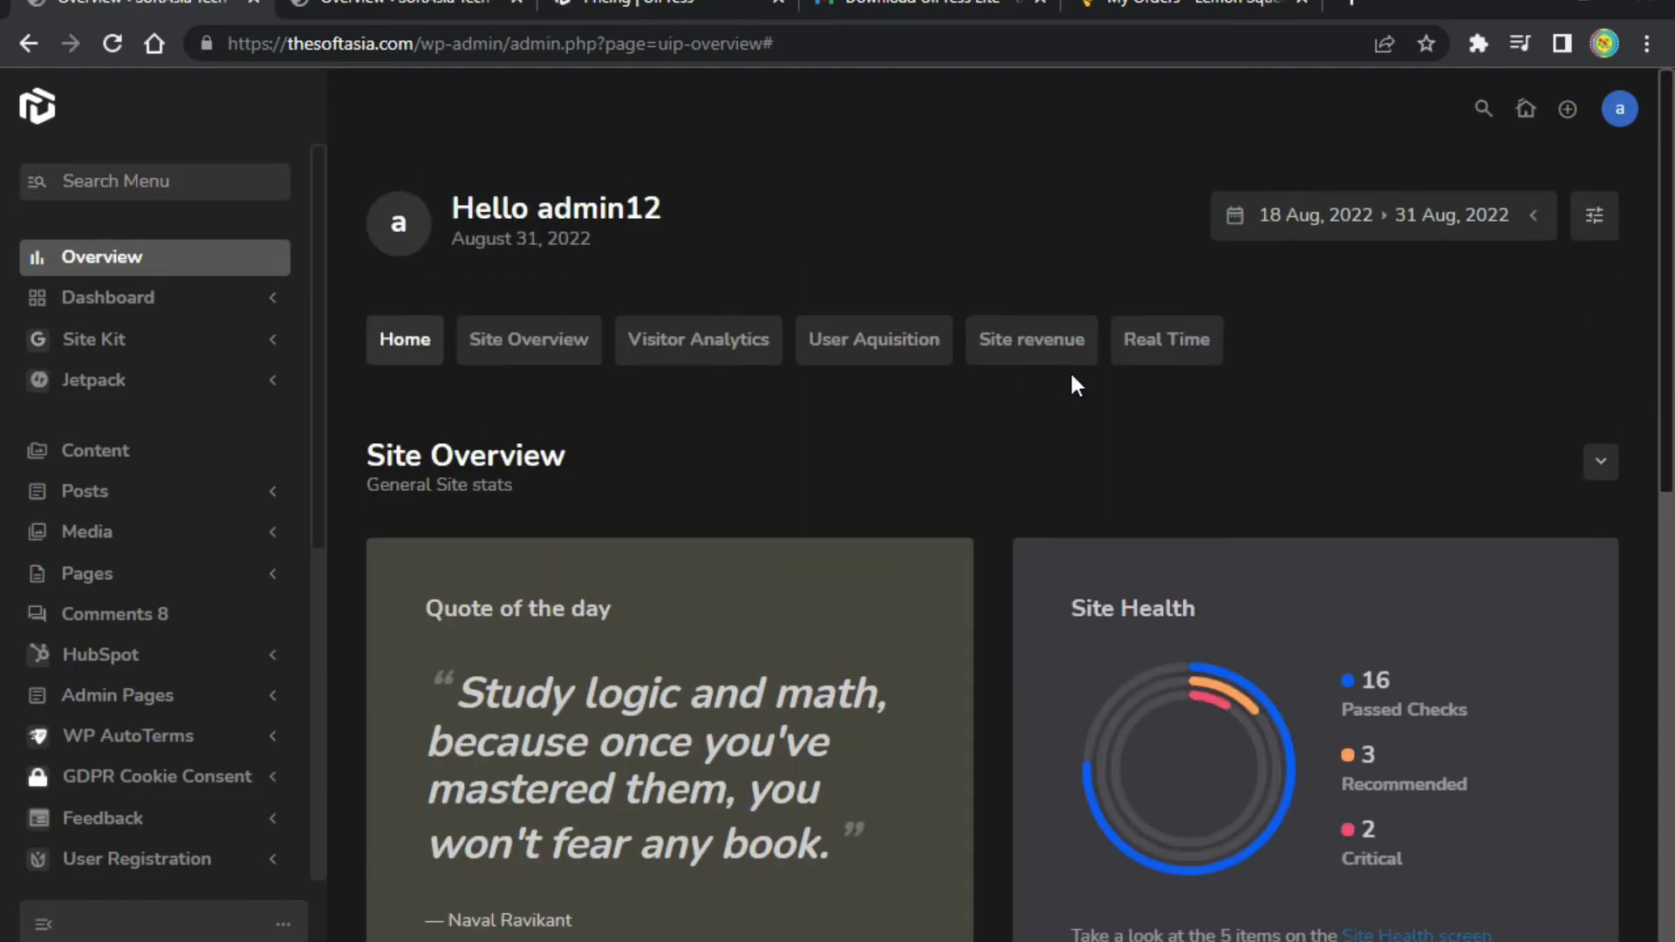
{"action": "scroll", "coordinate": [87, 698], "scroll_direction": "down", "scroll_amount": 6}
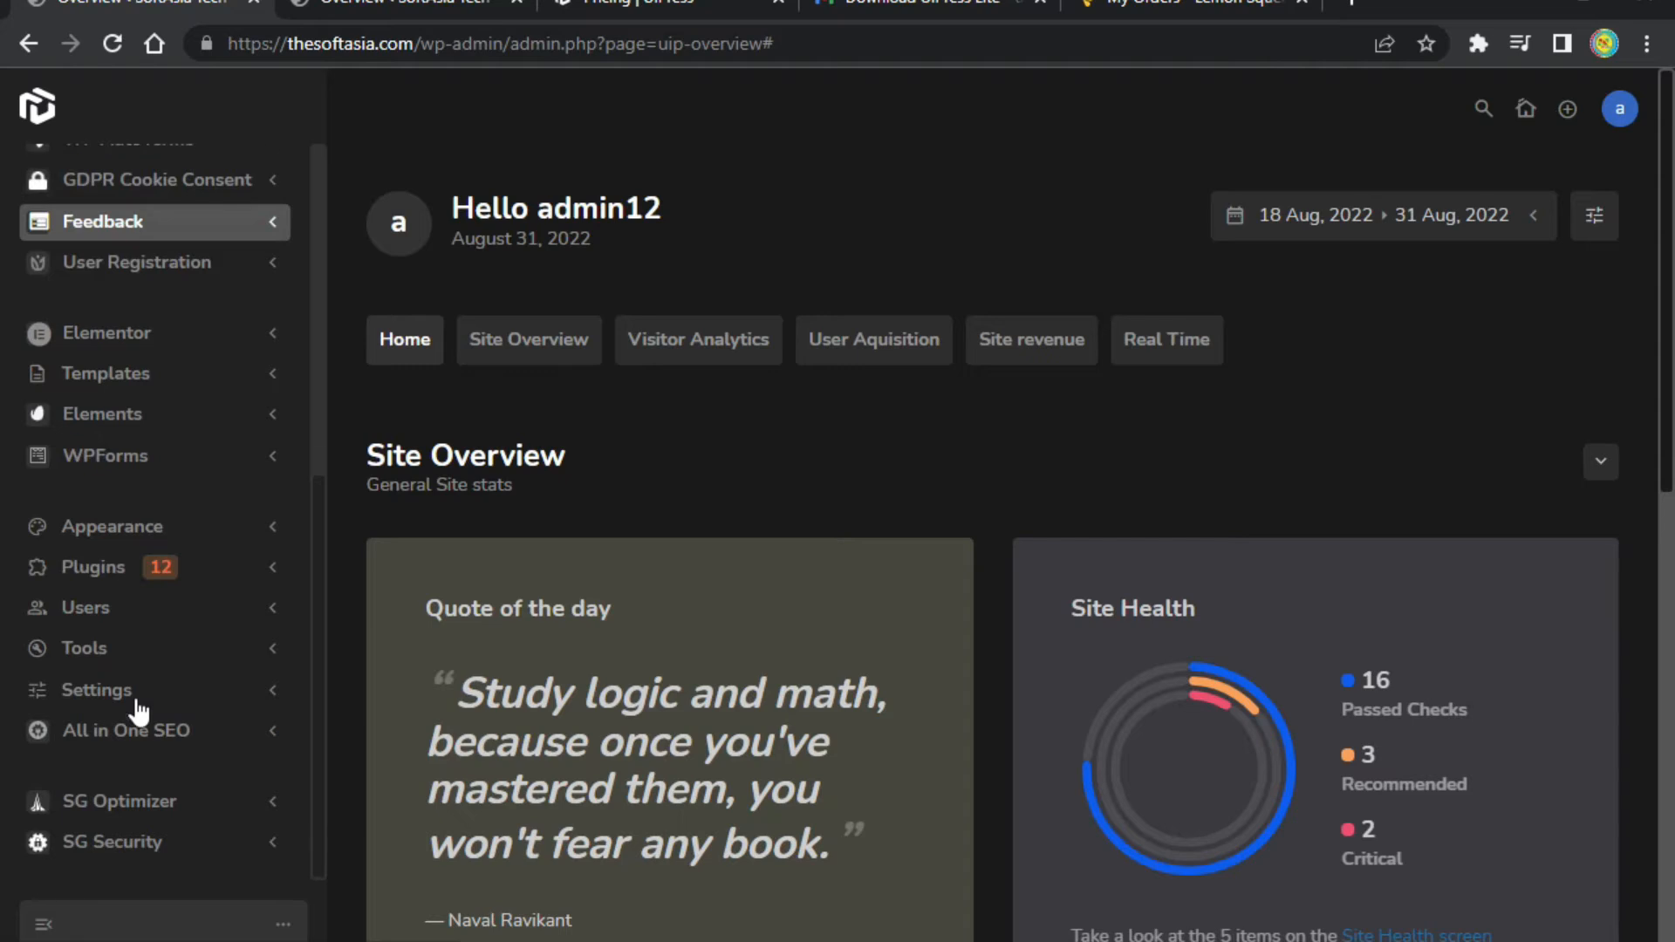
{"action": "left_click", "coordinate": [276, 691]}
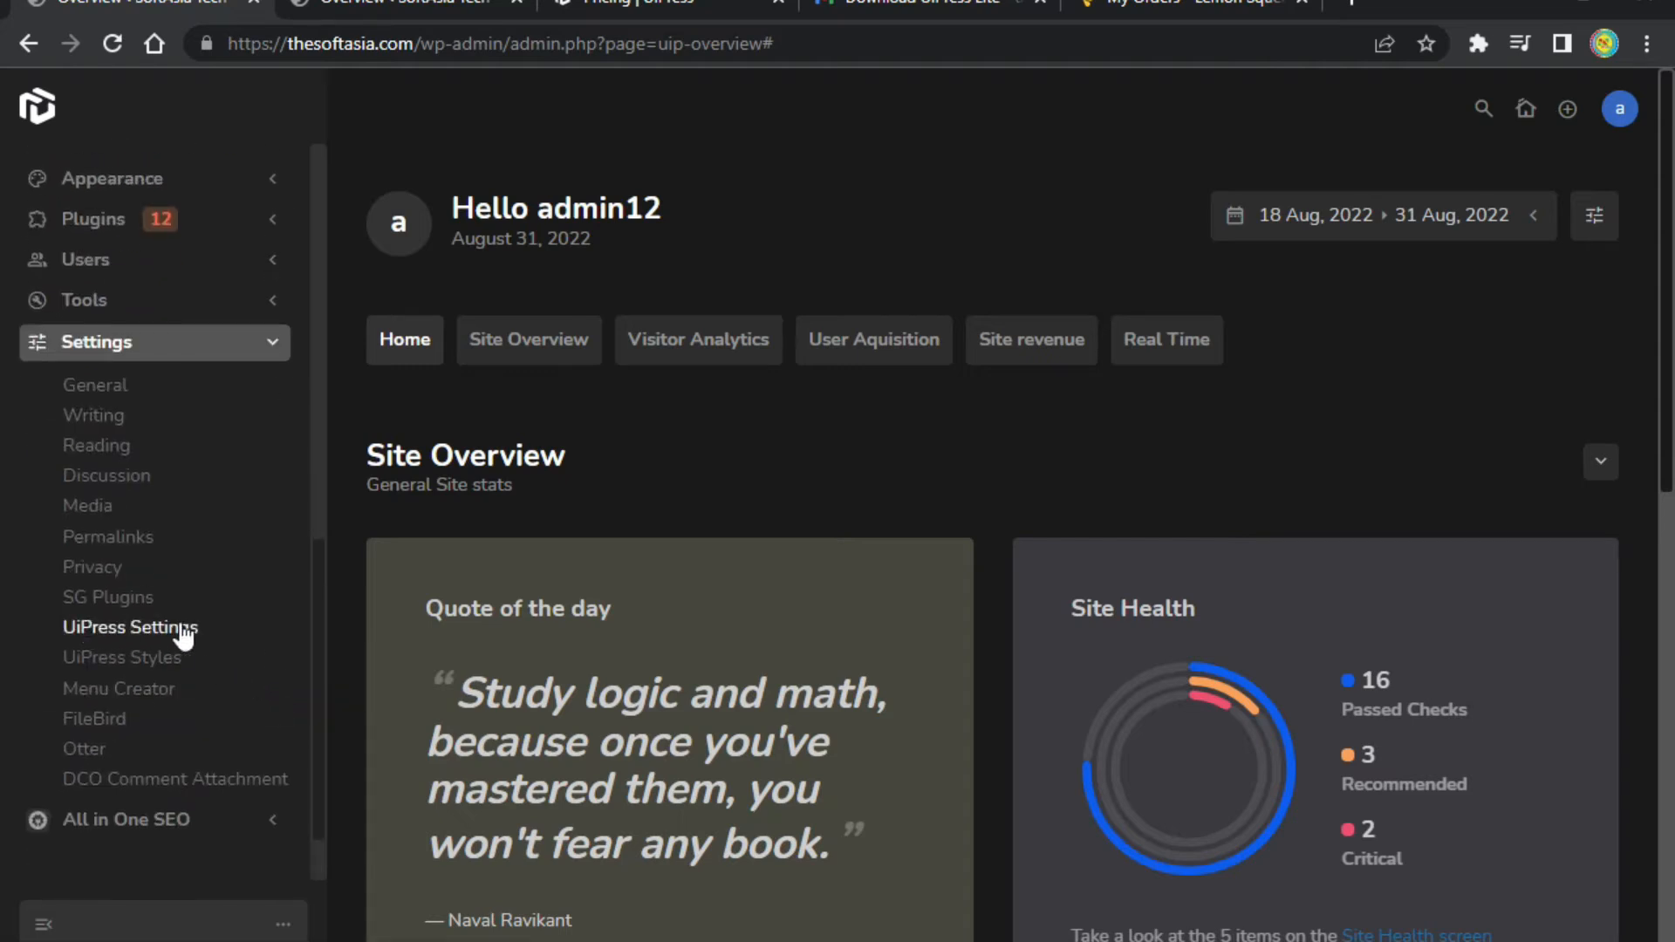
{"action": "left_click", "coordinate": [183, 632]}
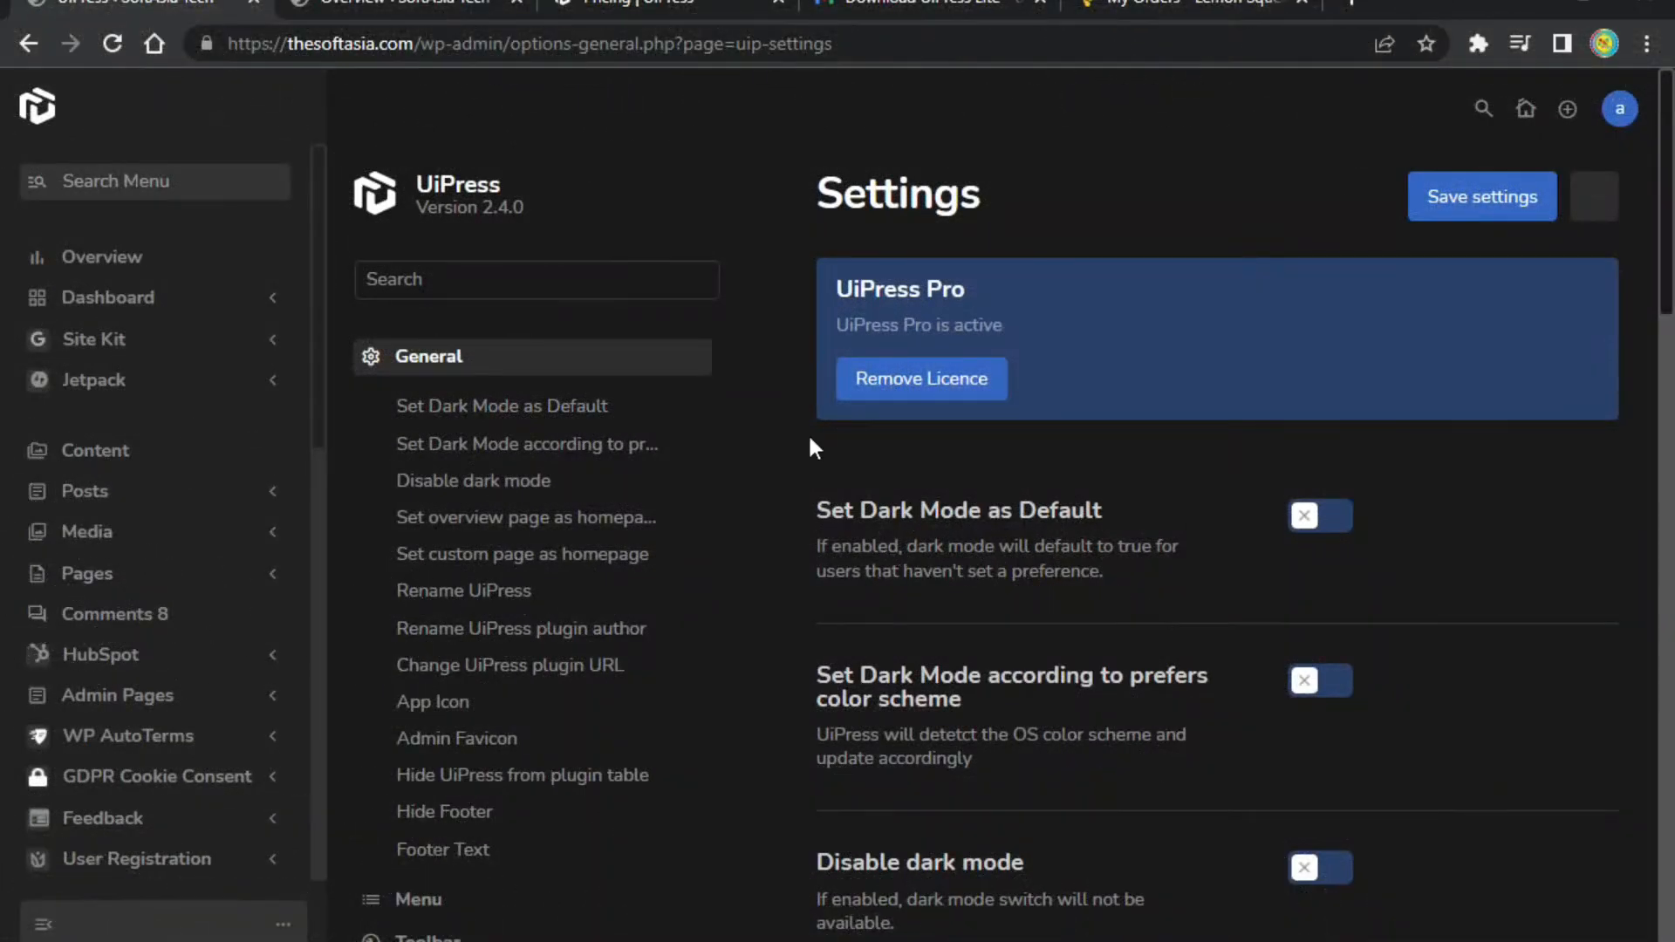
In the General settings, enable Set Dark Mode as Default and Set Dark Mode according to prefers color scheme.
{"action": "left_click", "coordinate": [410, 359]}
{"action": "left_click", "coordinate": [1315, 527]}
{"action": "scroll", "coordinate": [1540, 573], "scroll_direction": "down", "scroll_amount": 2}
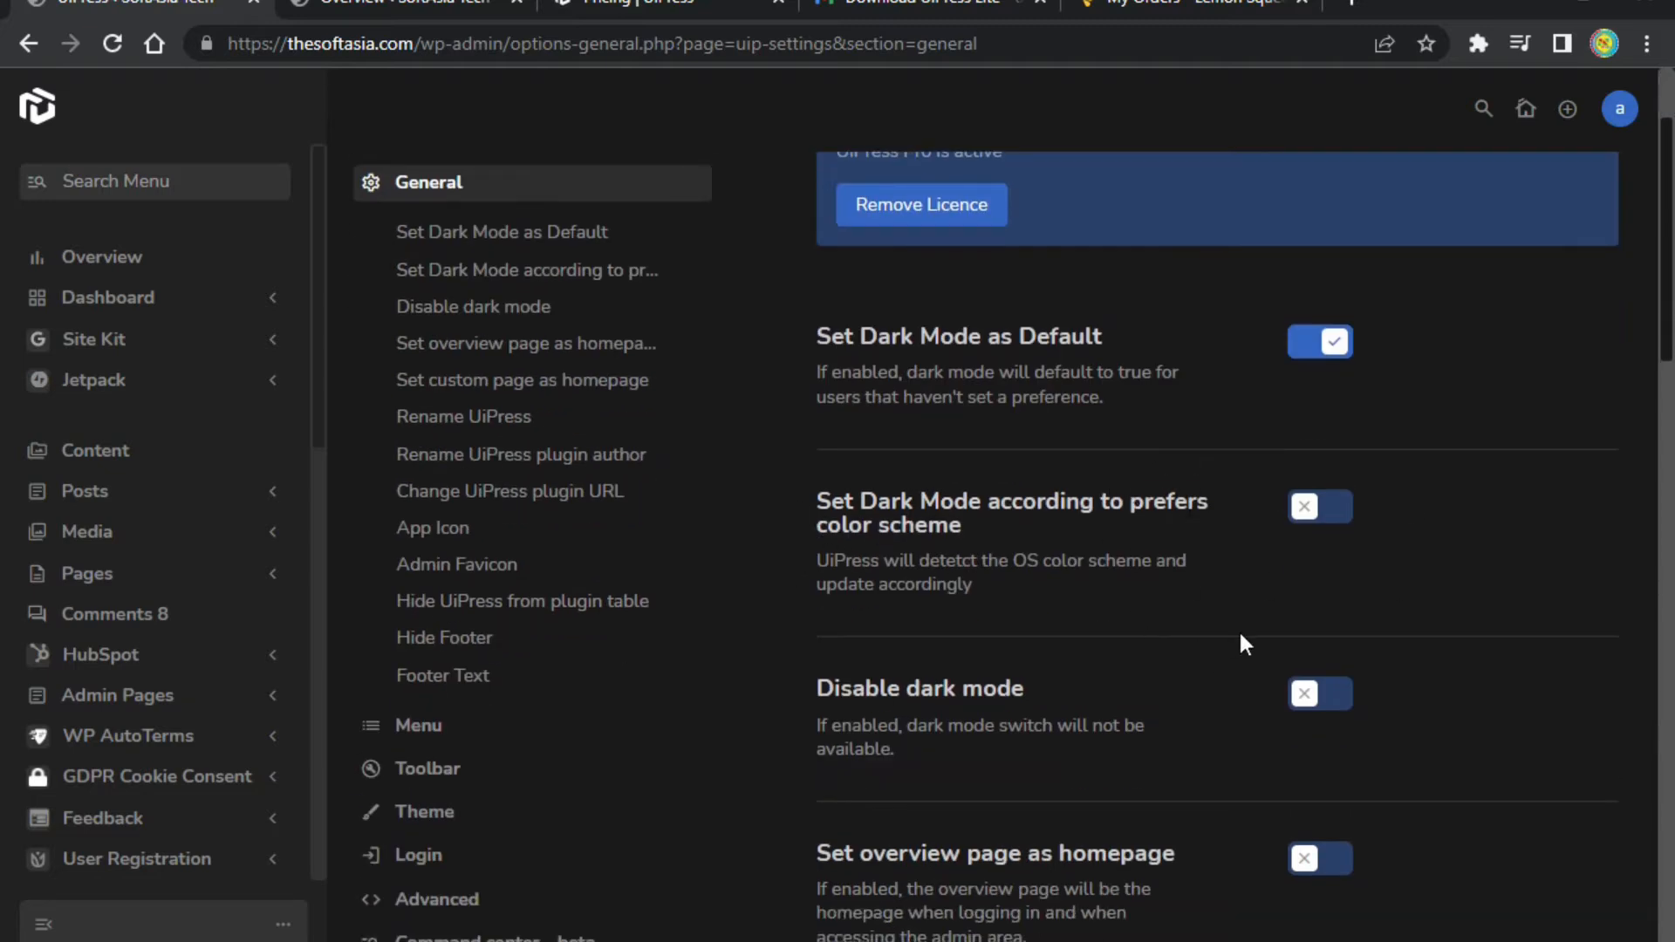
{"action": "left_click", "coordinate": [1316, 515]}
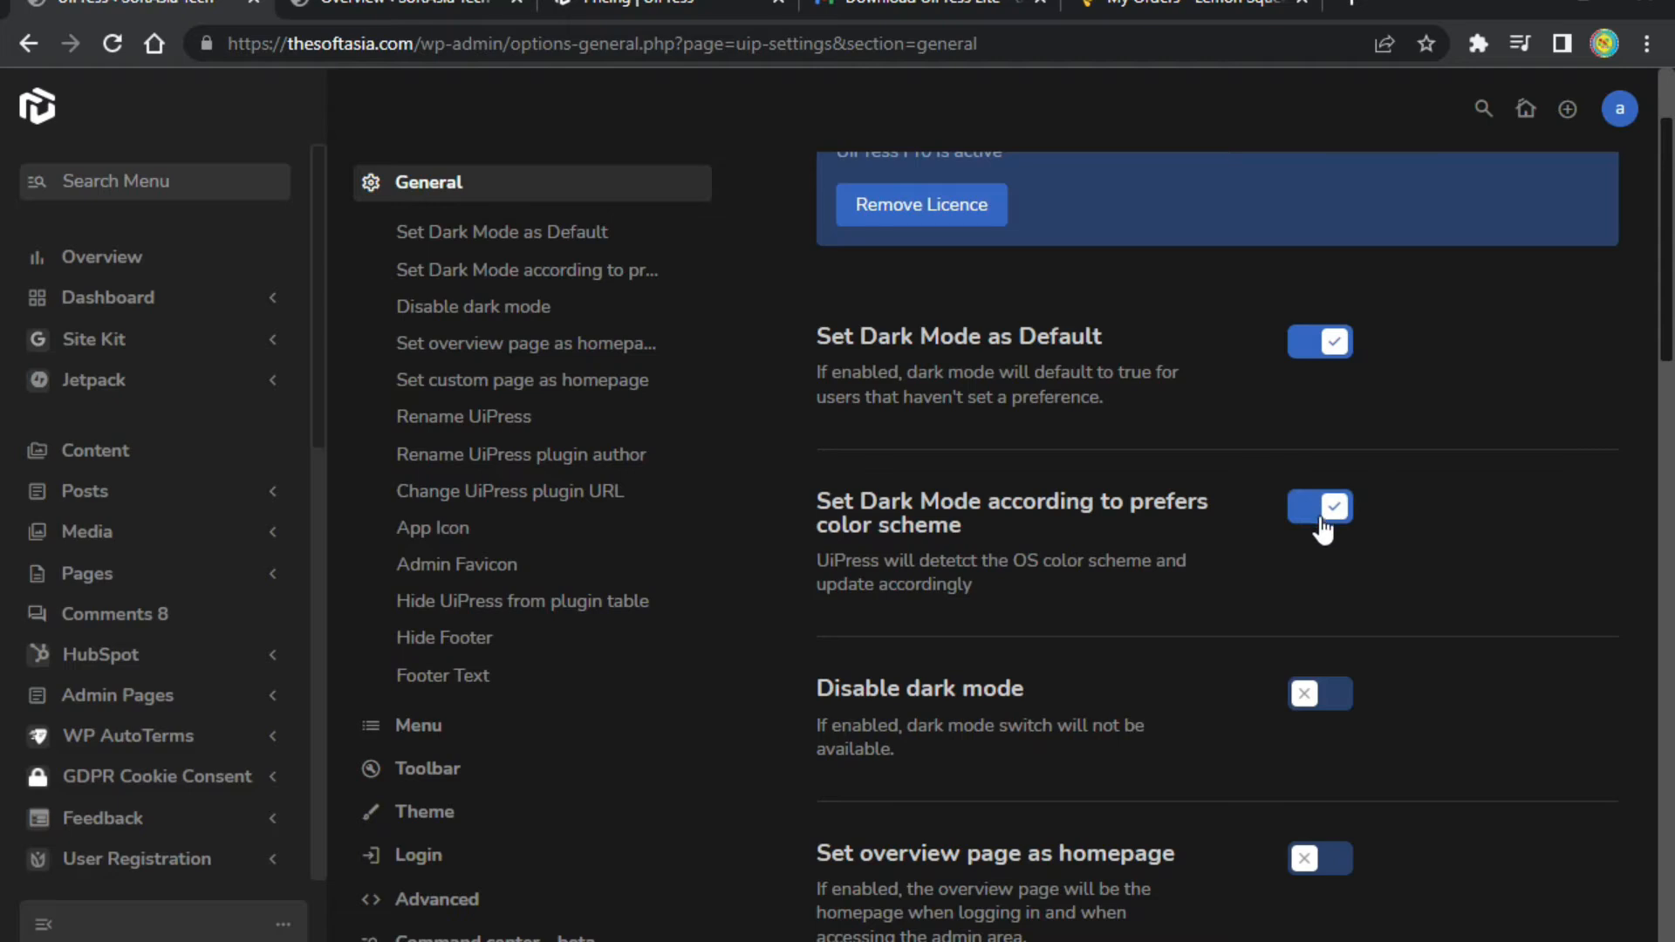
Enable the option that sets the overview page as the admin homepage.
{"action": "scroll", "coordinate": [1283, 515], "scroll_direction": "down", "scroll_amount": 4}
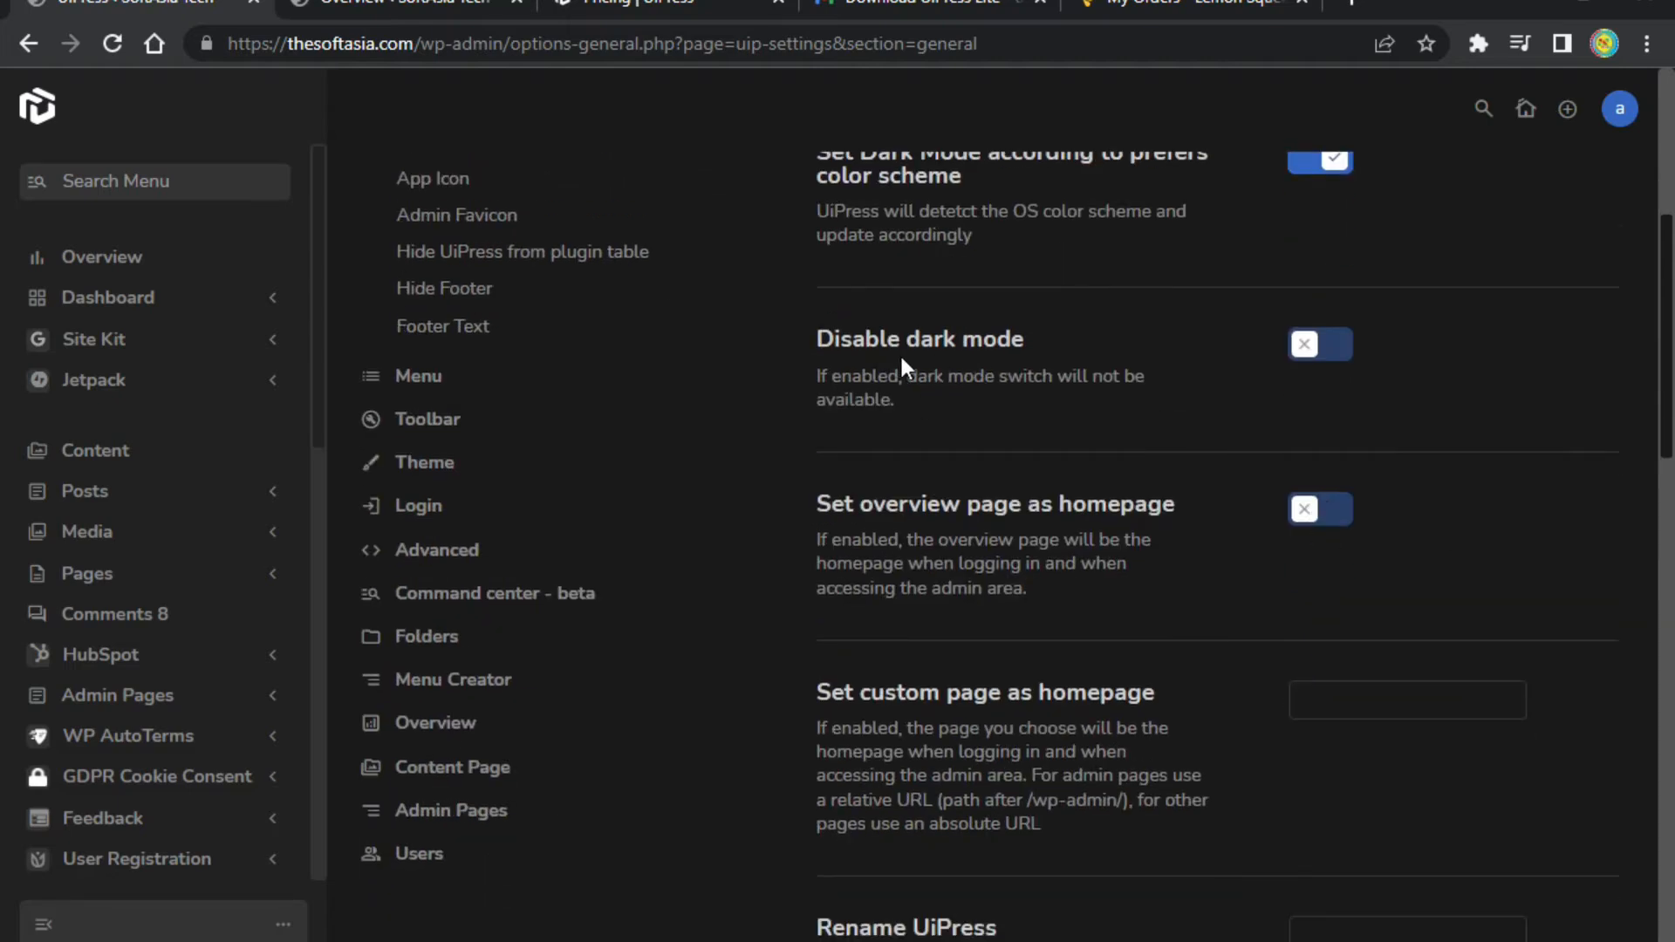
{"action": "scroll", "coordinate": [1366, 383], "scroll_direction": "down", "scroll_amount": 2}
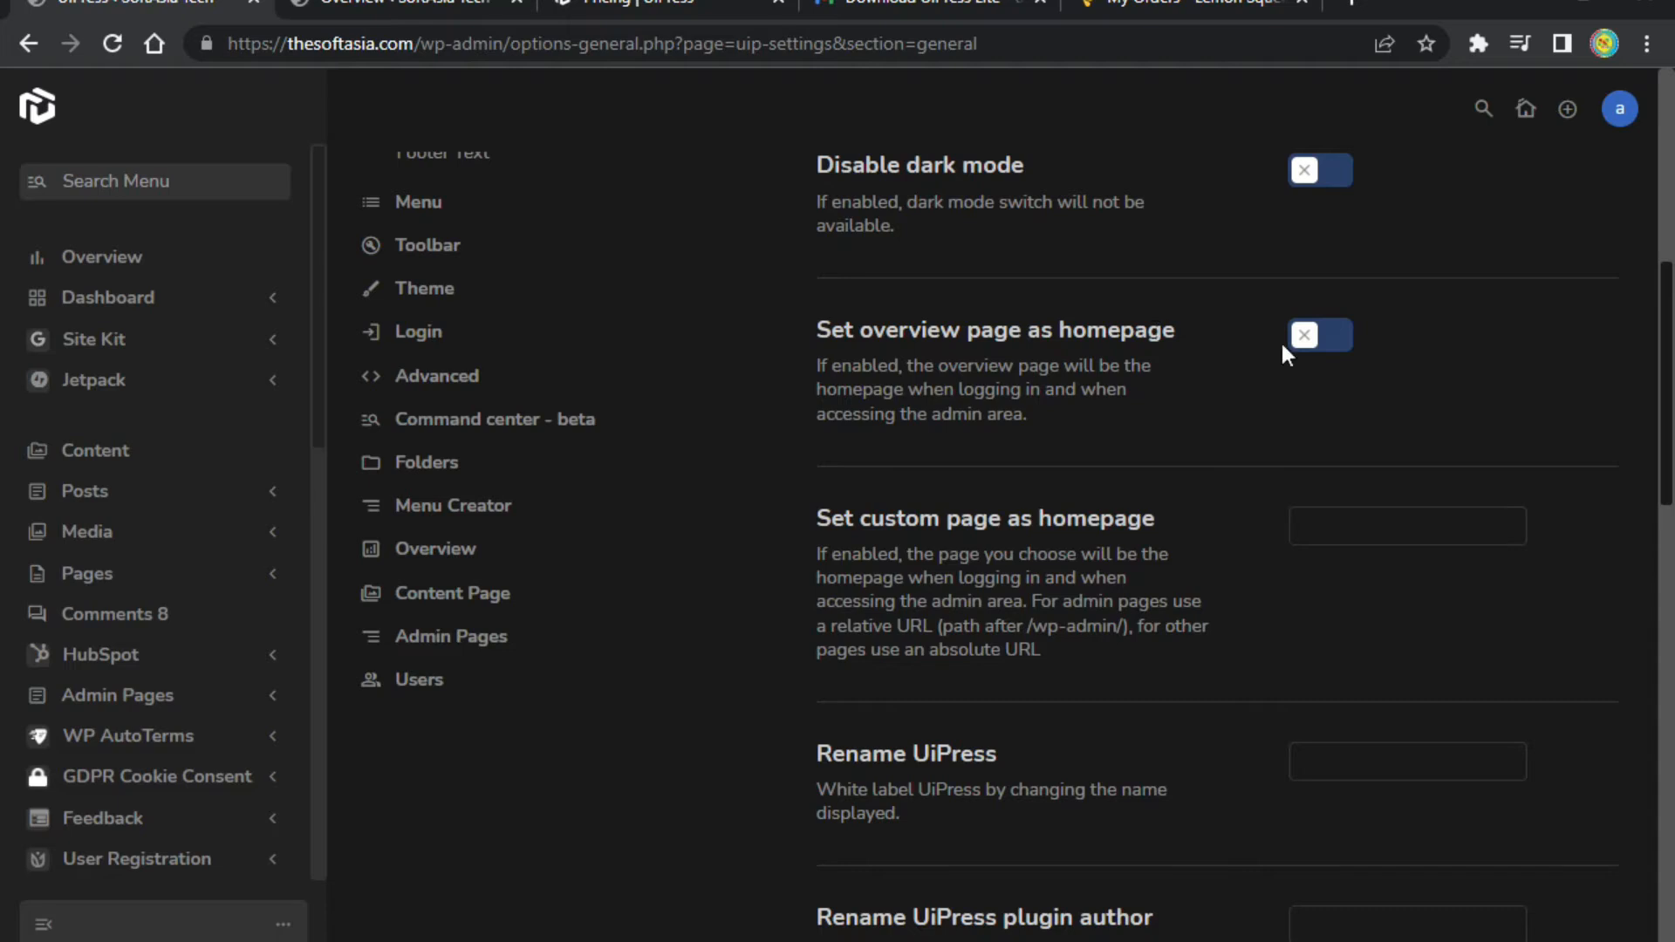
{"action": "left_click", "coordinate": [1321, 349]}
{"action": "scroll", "coordinate": [1285, 452], "scroll_direction": "down", "scroll_amount": 2}
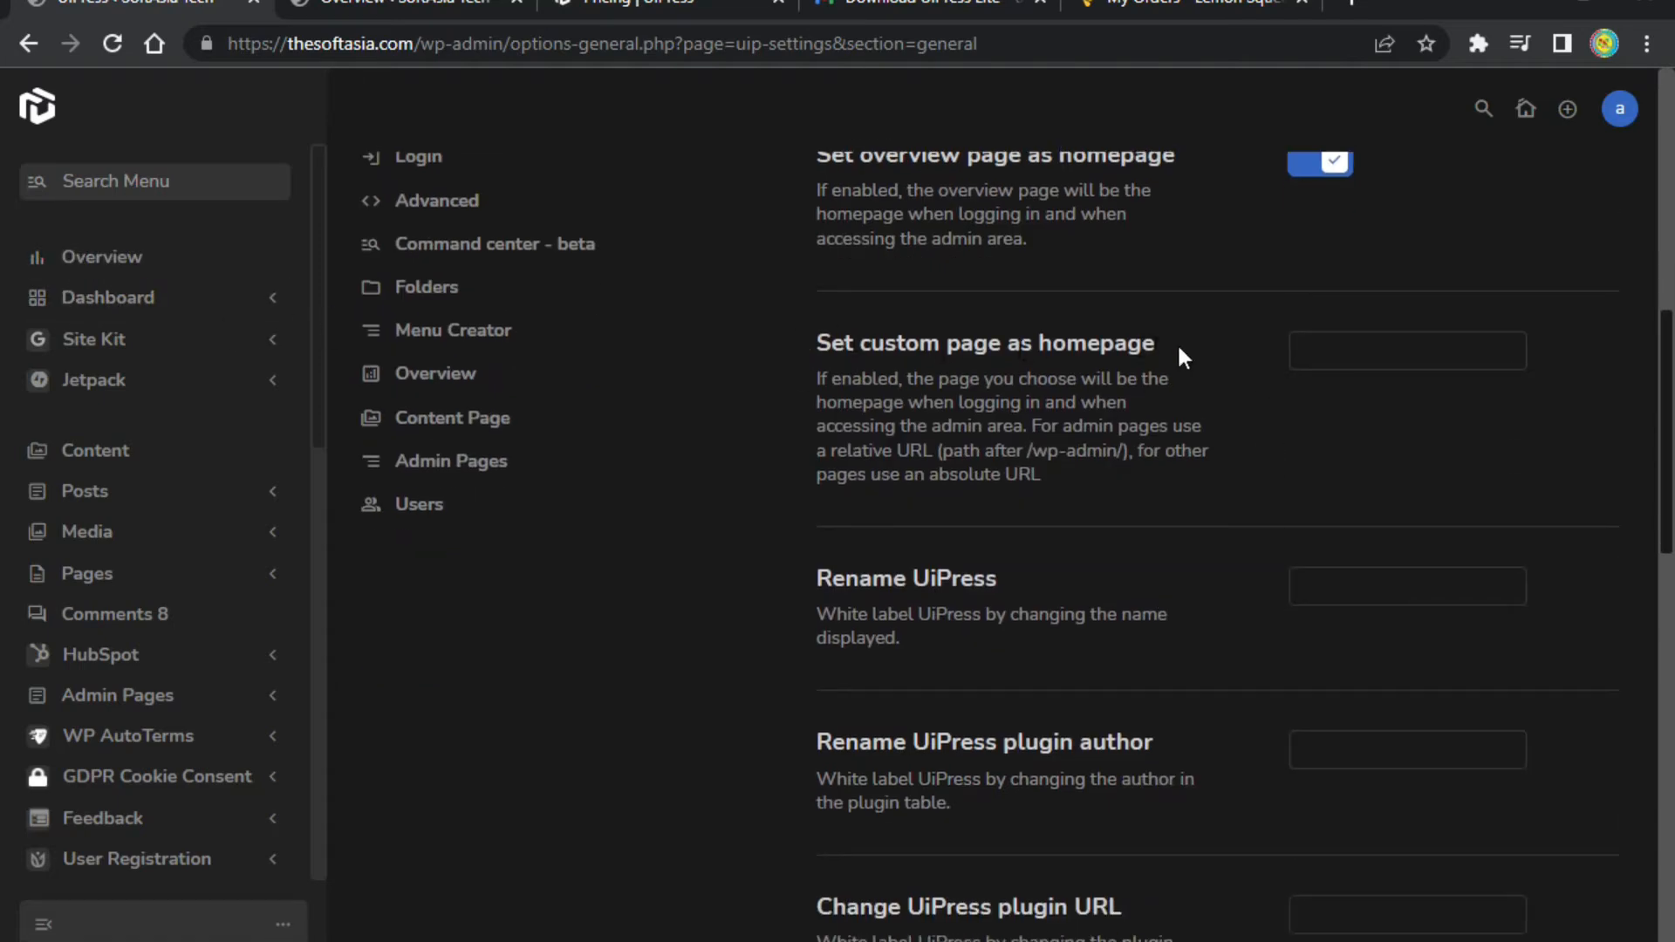
White label the plugin by setting the Rename UiPress value to SoftAsia.
{"action": "scroll", "coordinate": [1291, 436], "scroll_direction": "down", "scroll_amount": 2}
{"action": "left_click", "coordinate": [1399, 426]}
{"action": "scroll", "coordinate": [747, 470], "scroll_direction": "up", "scroll_amount": 7}
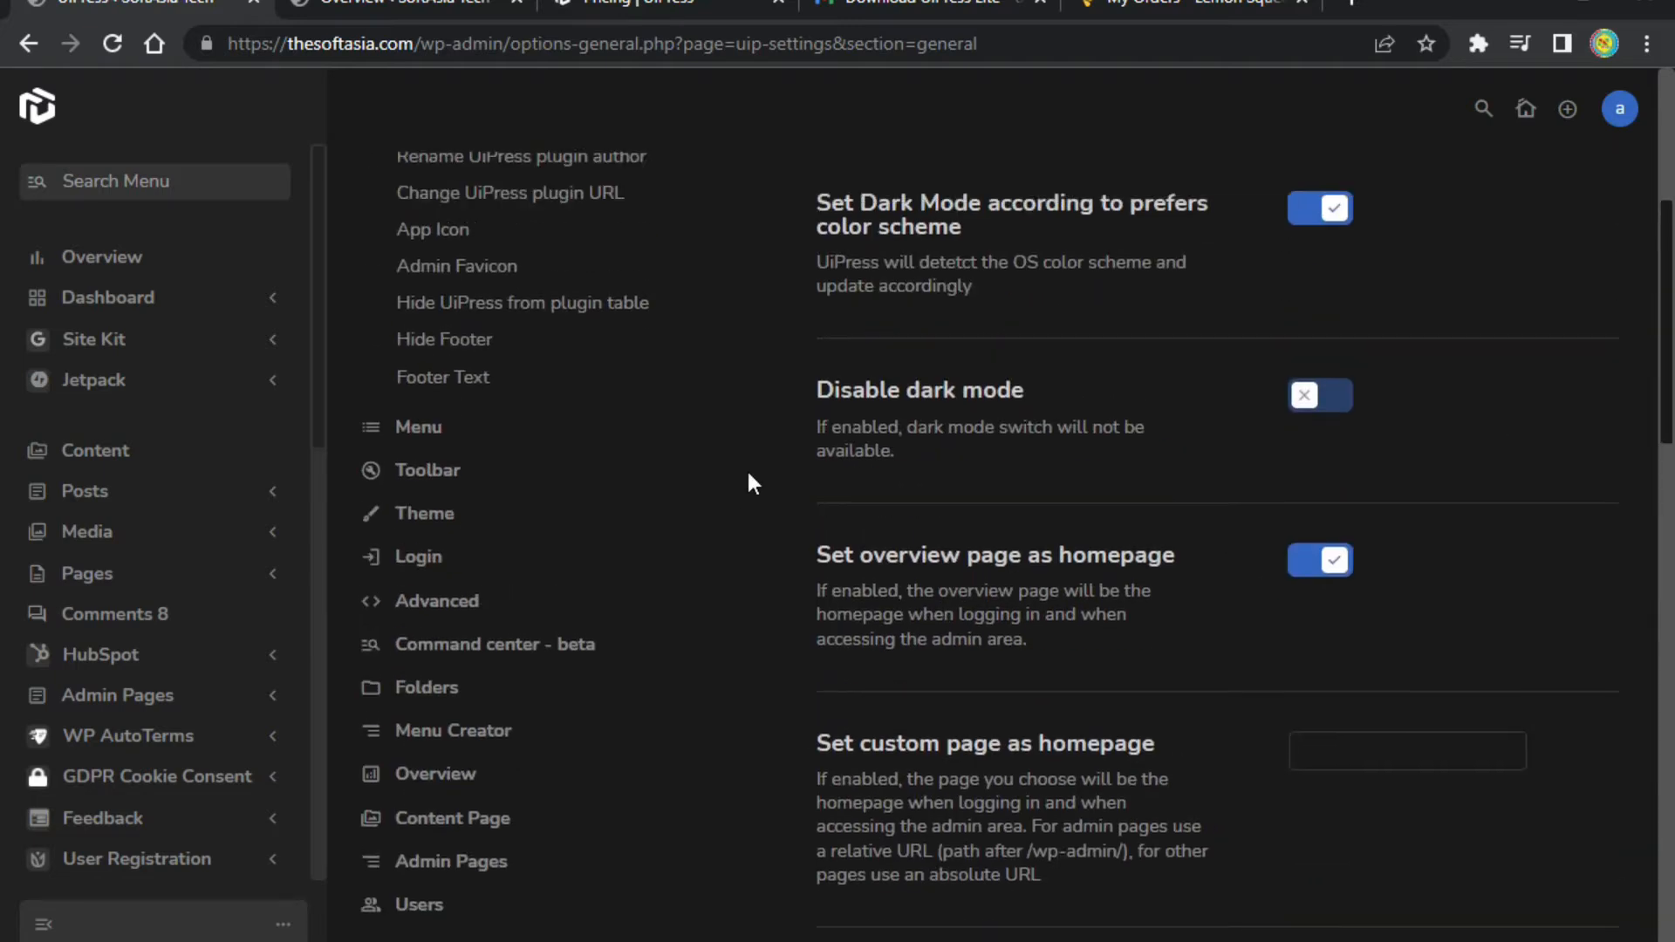
{"action": "scroll", "coordinate": [747, 468], "scroll_direction": "up", "scroll_amount": 5}
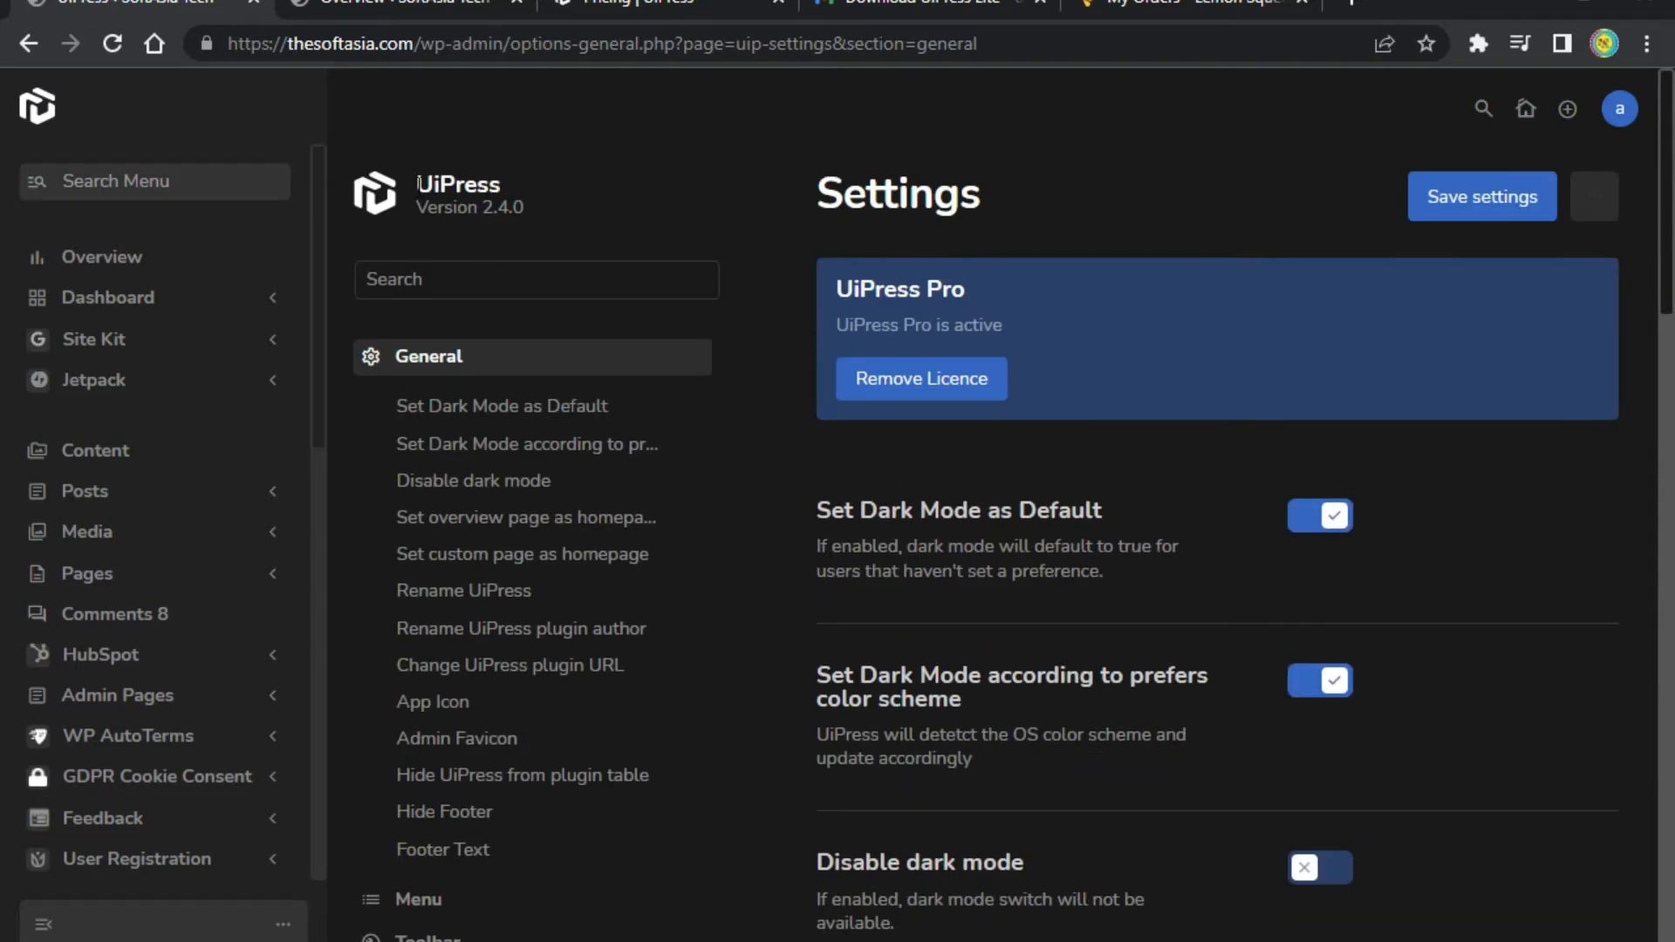
{"action": "left_click_drag", "start_coordinate": [410, 183], "coordinate": [506, 185]}
{"action": "scroll", "coordinate": [1065, 557], "scroll_direction": "down", "scroll_amount": 12}
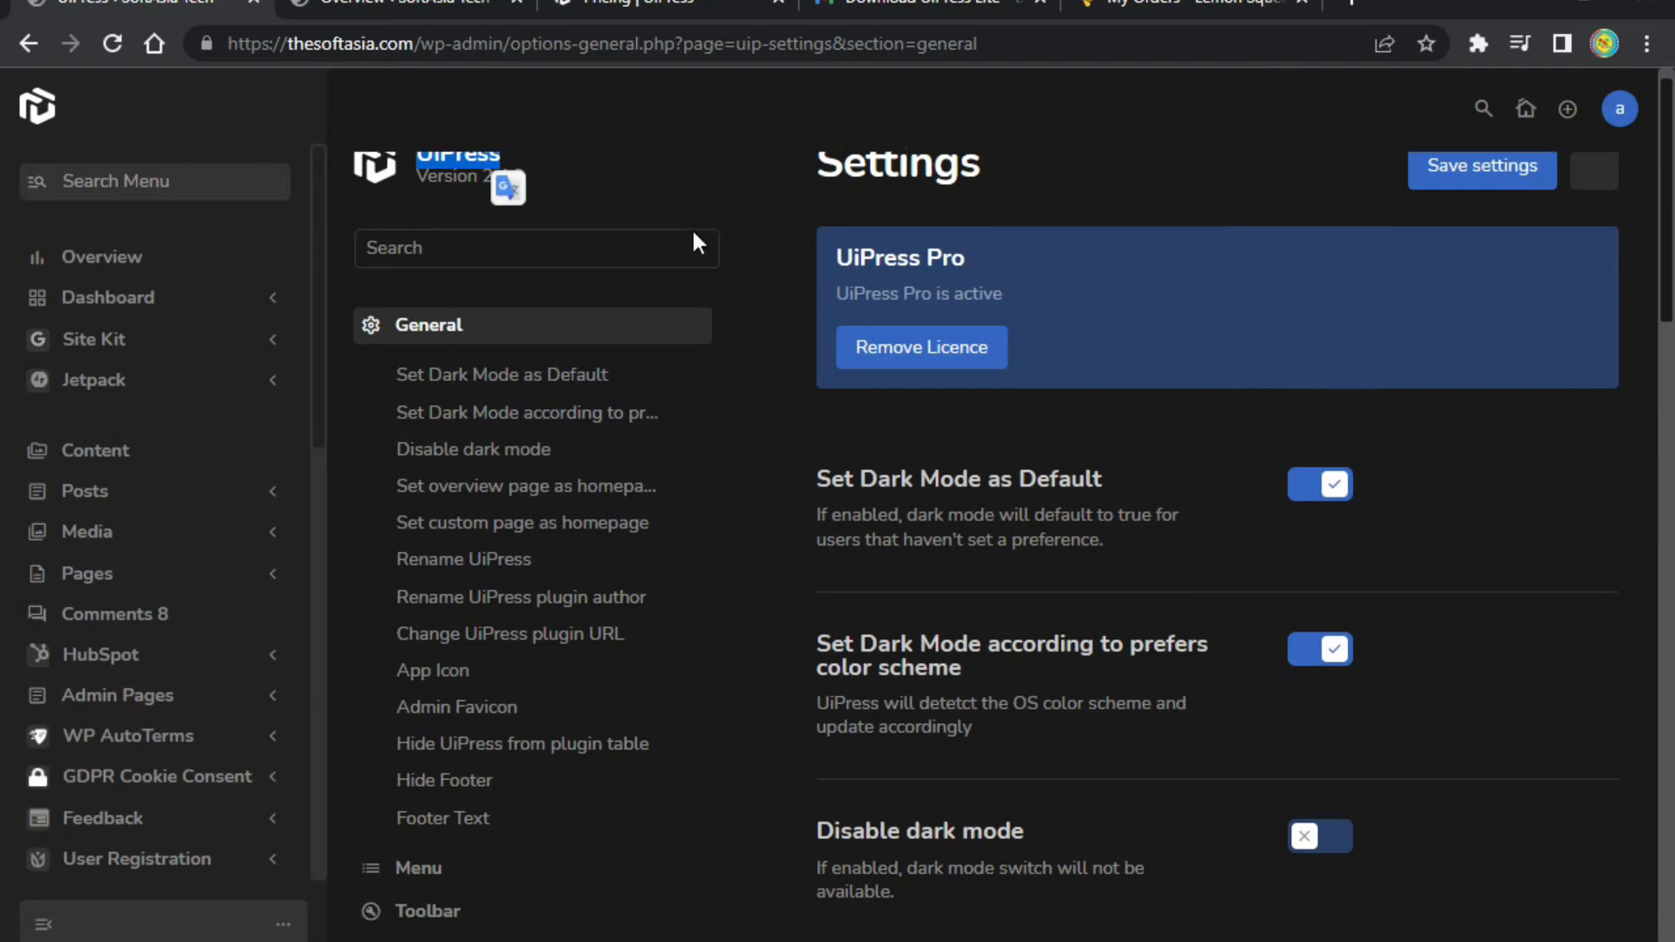
{"action": "scroll", "coordinate": [1376, 382], "scroll_direction": "up", "scroll_amount": 2}
{"action": "left_click", "coordinate": [1386, 587]}
{"action": "type", "text": "S"}
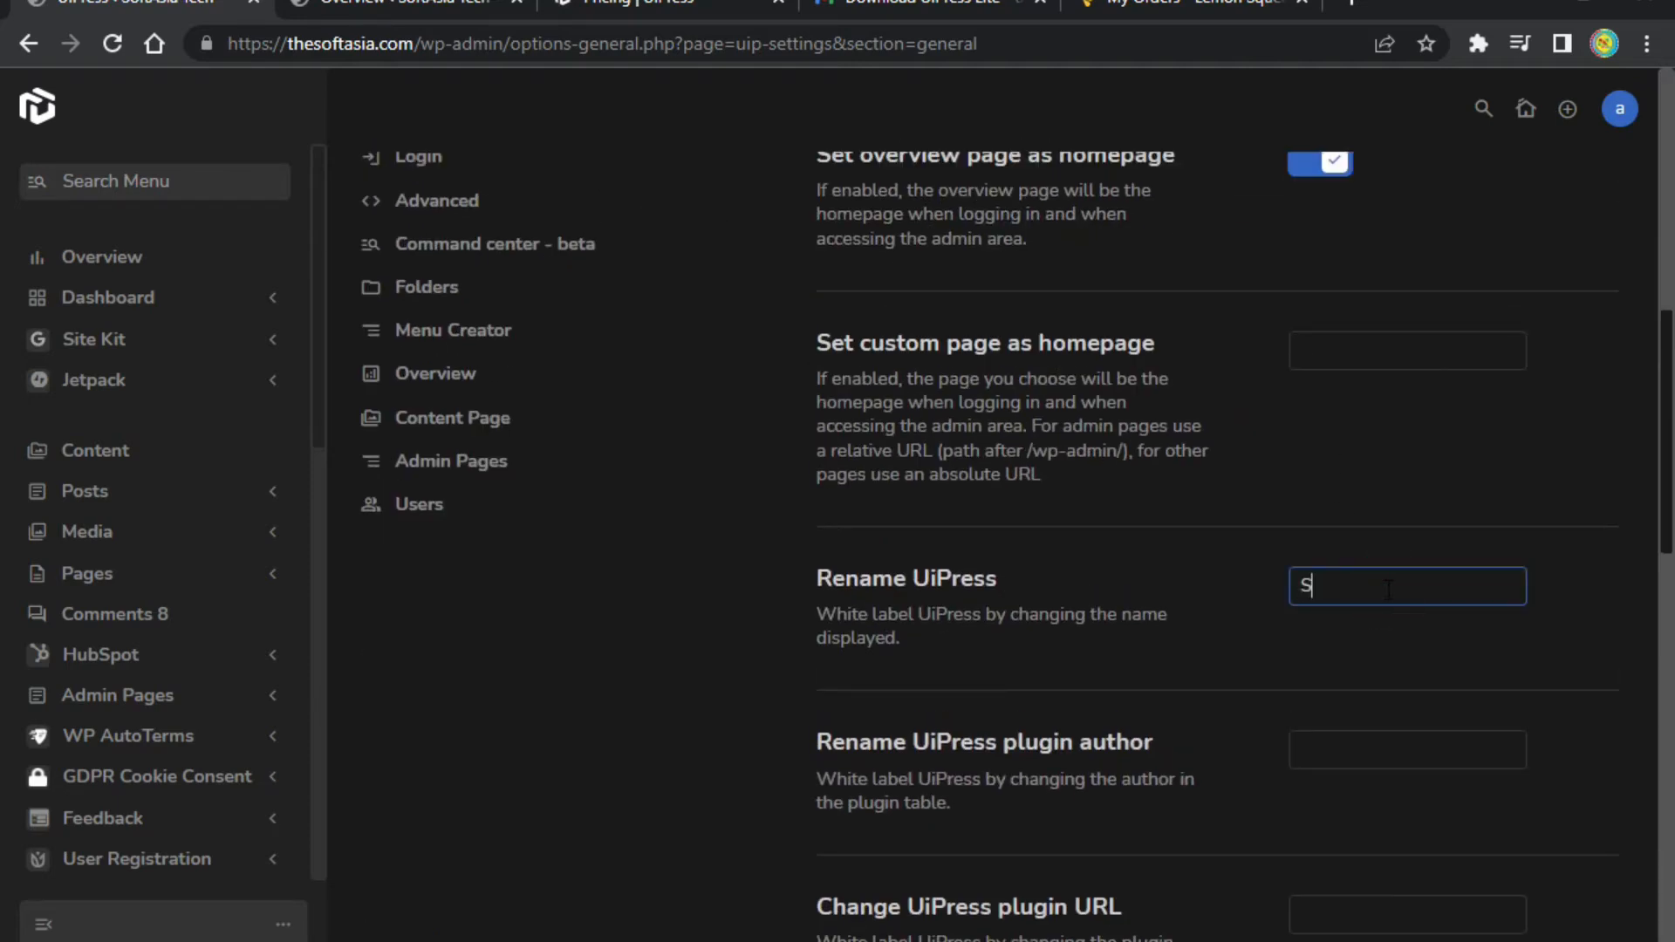
{"action": "type", "text": "oftAsia"}
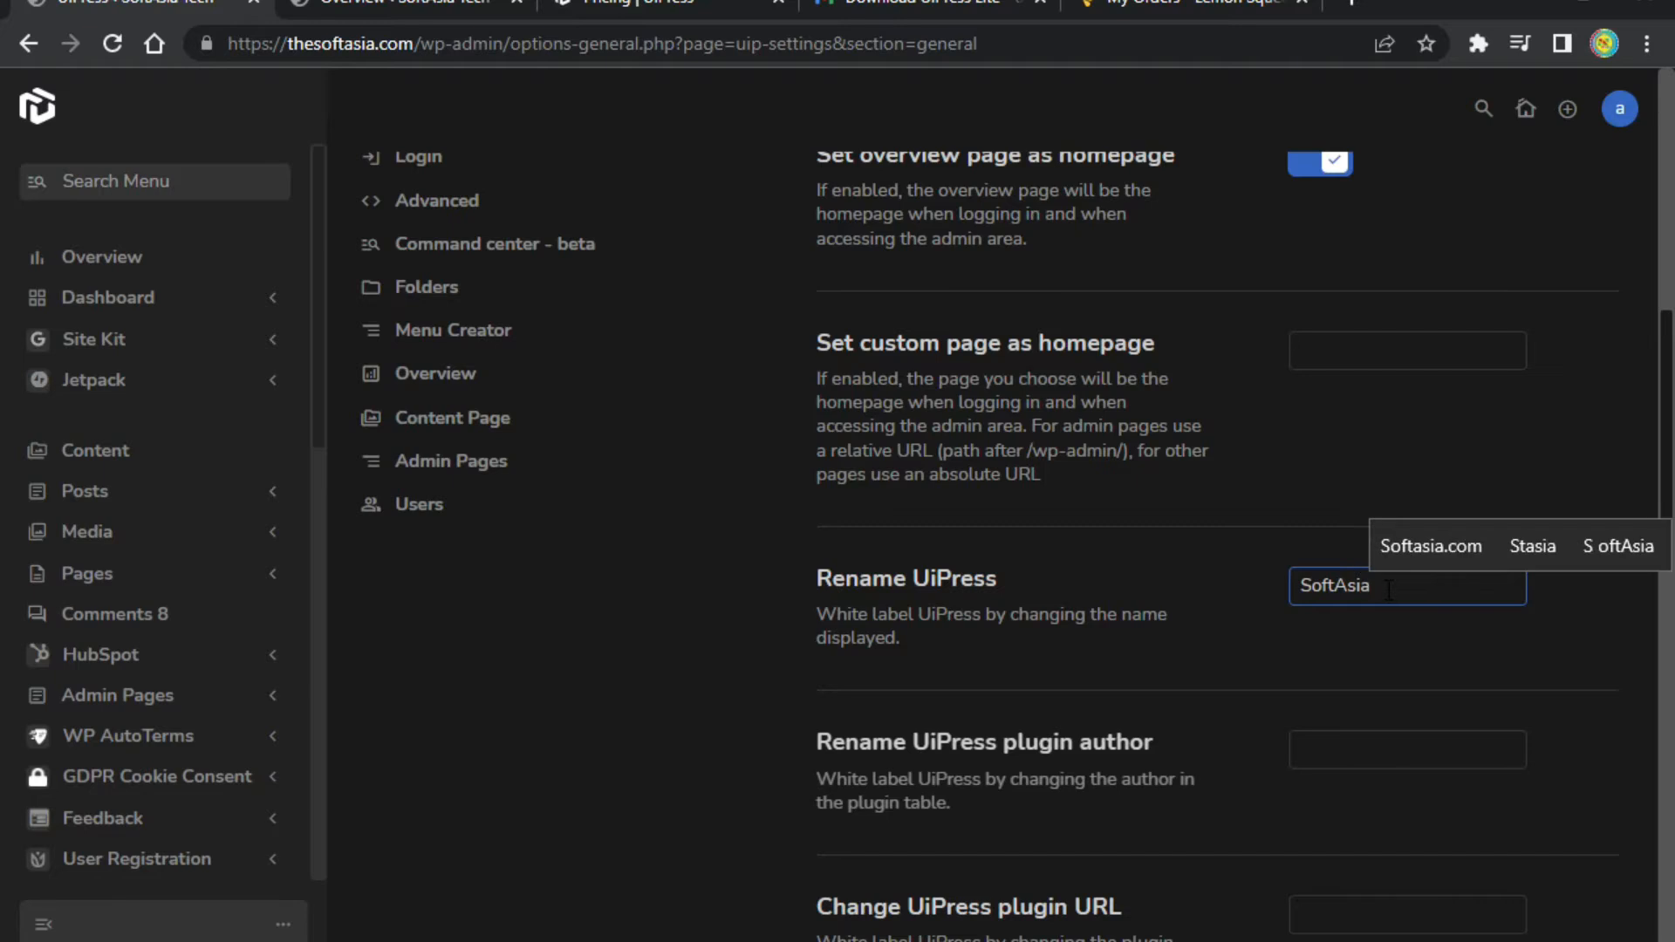
Set the UiPress plugin author name to "SoftAsia TEch".
{"action": "scroll", "coordinate": [1003, 540], "scroll_direction": "down", "scroll_amount": 2}
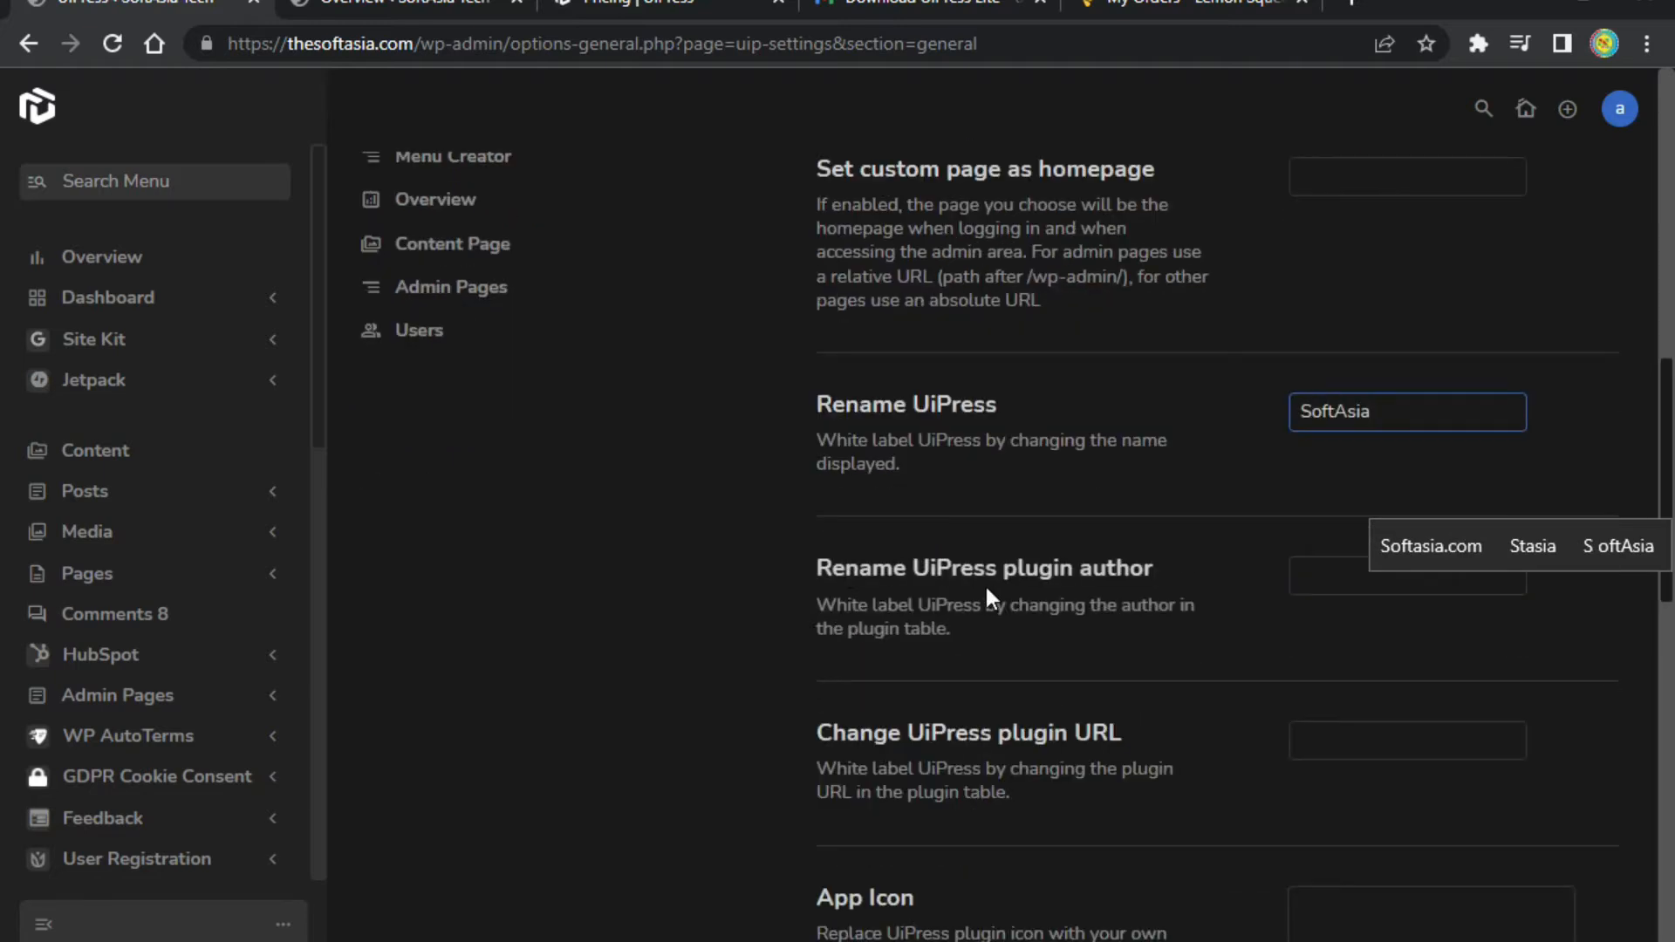
{"action": "left_click", "coordinate": [1318, 571]}
{"action": "type", "text": "S"}
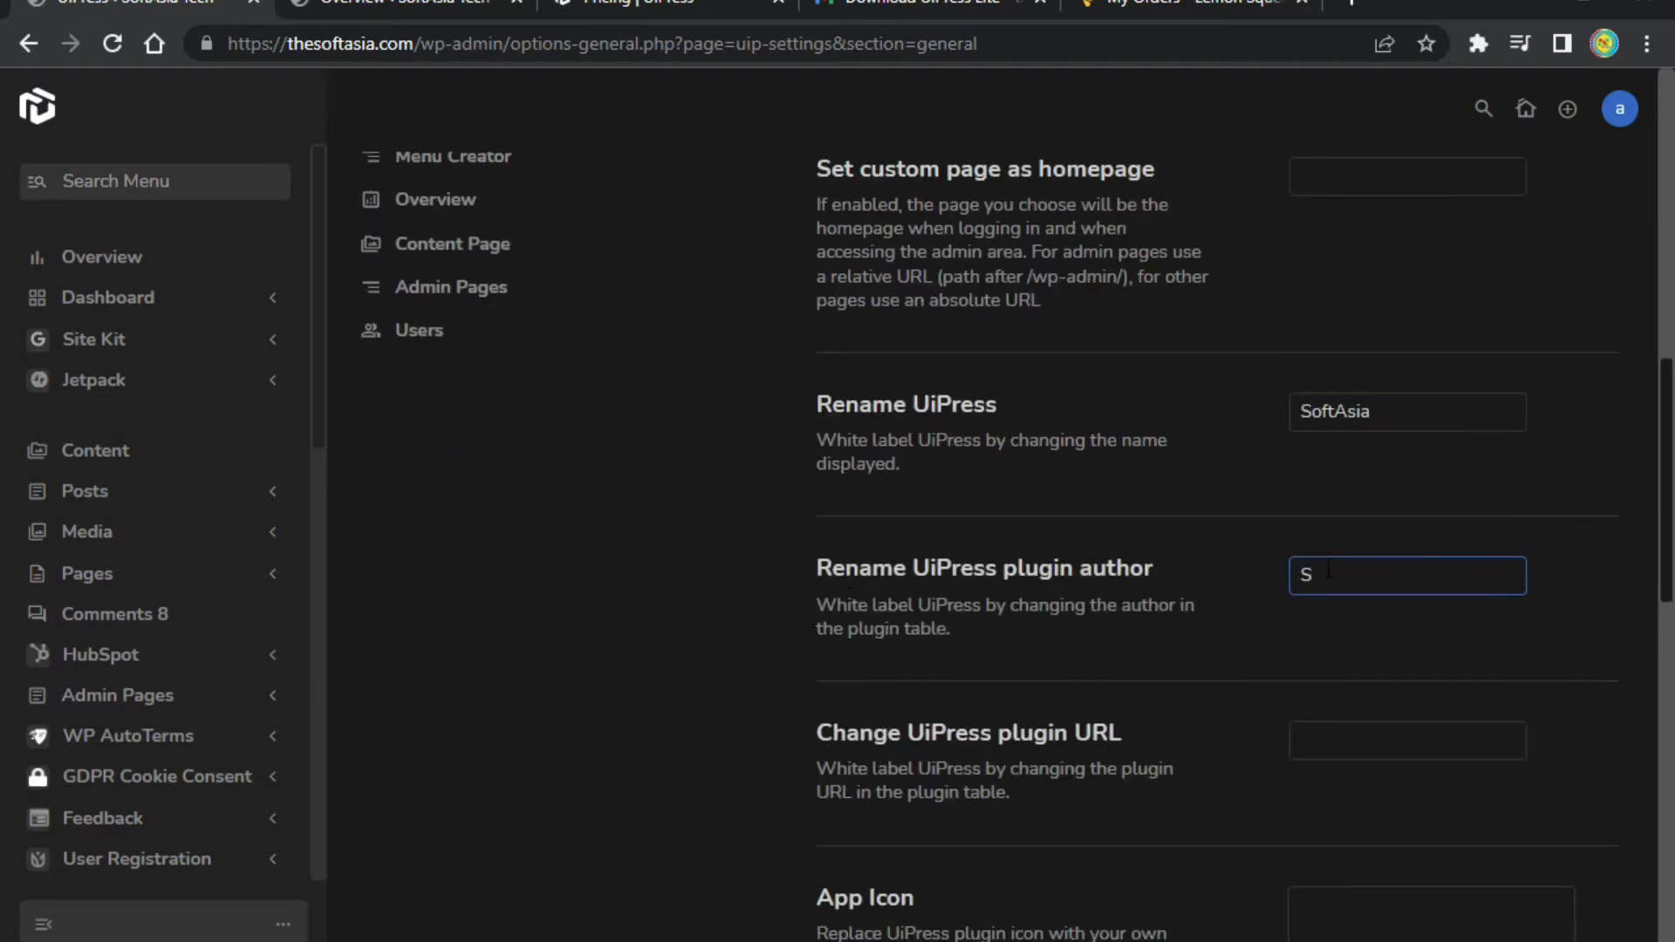
{"action": "type", "text": "oftAs"}
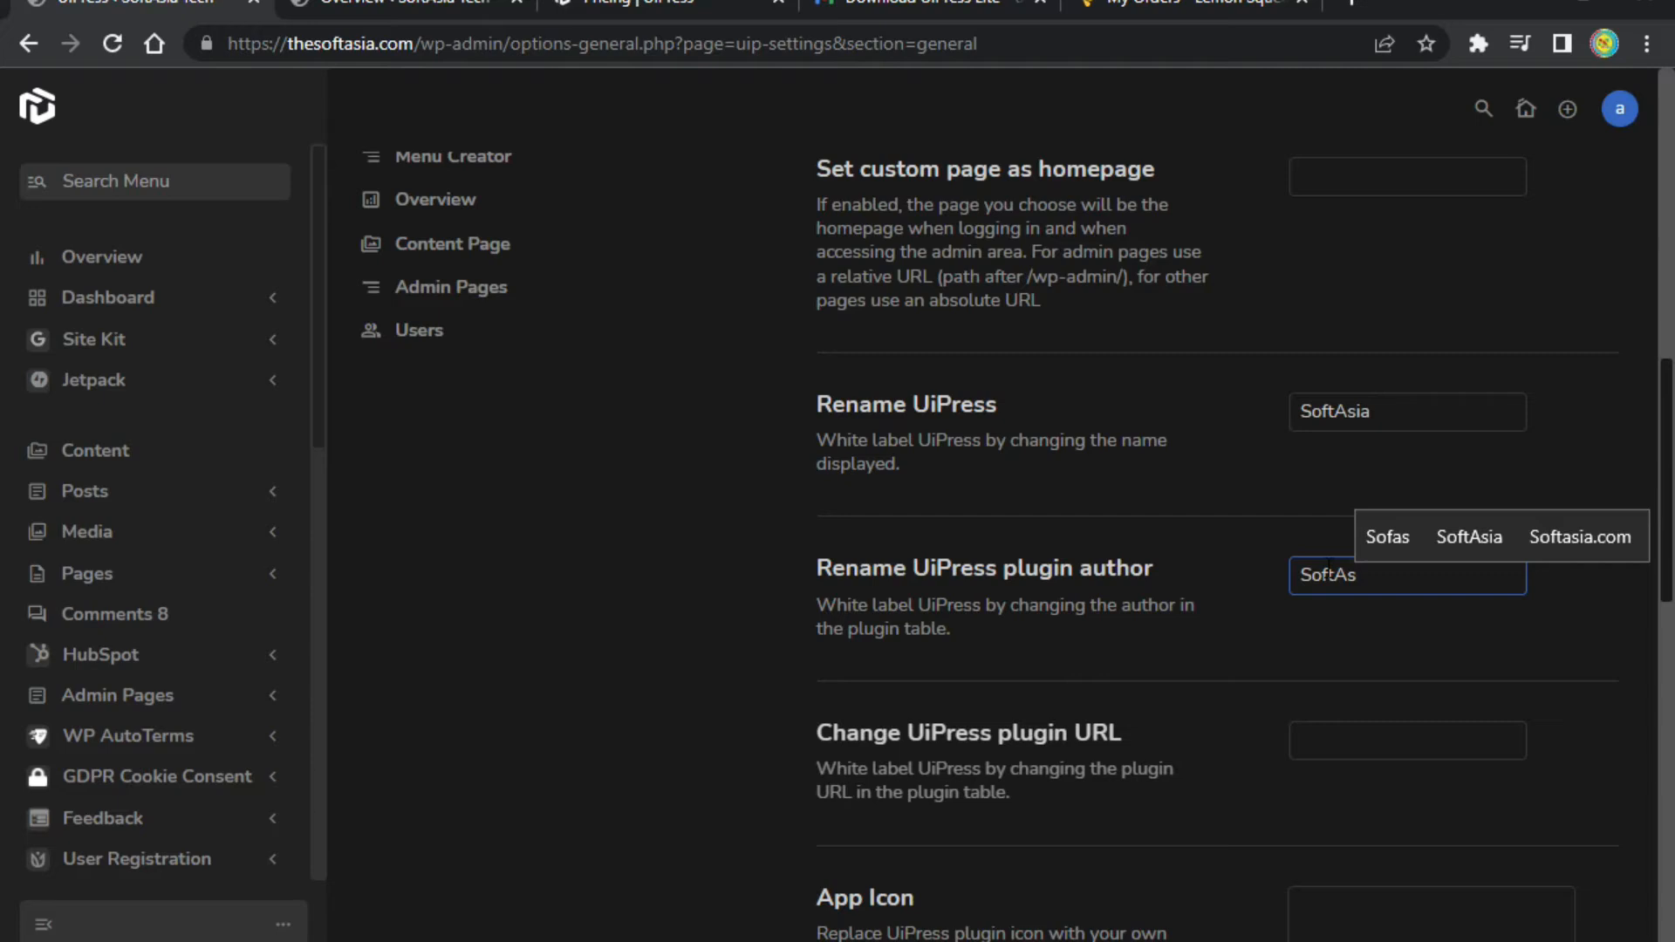
{"action": "type", "text": "ia TEch"}
Look at the Change UiPress plugin URL setting and place the cursor in its field.
{"action": "scroll", "coordinate": [899, 625], "scroll_direction": "down", "scroll_amount": 2}
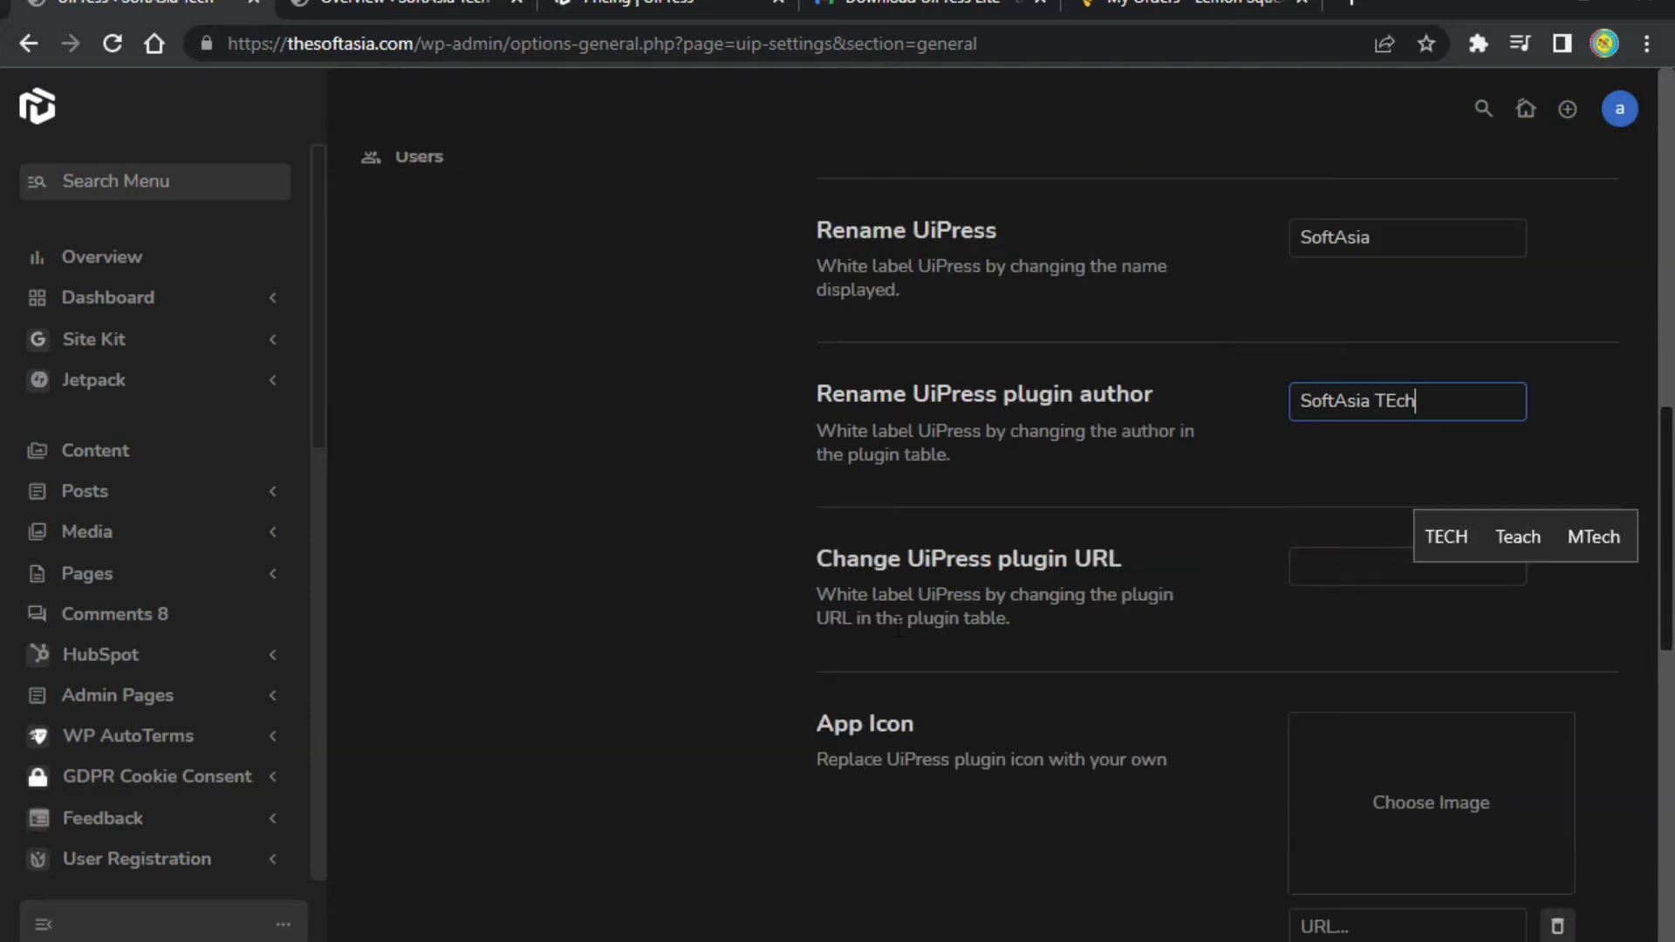
{"action": "left_click_drag", "start_coordinate": [813, 558], "coordinate": [954, 587]}
{"action": "left_click", "coordinate": [1133, 561]}
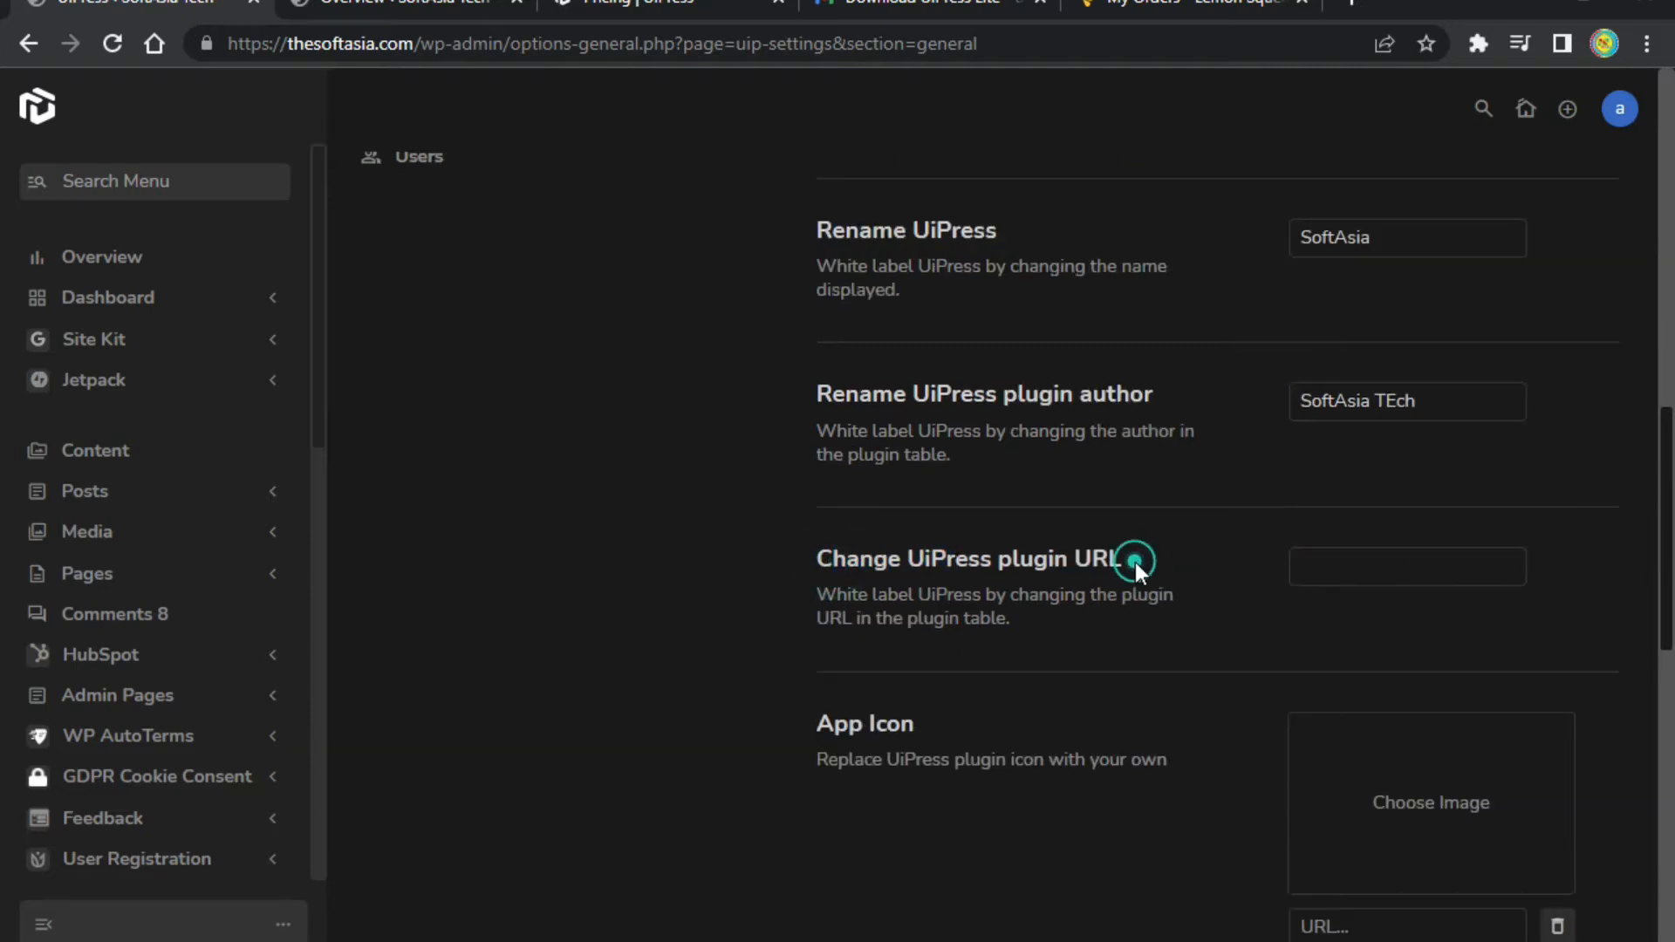
{"action": "left_click", "coordinate": [1335, 565]}
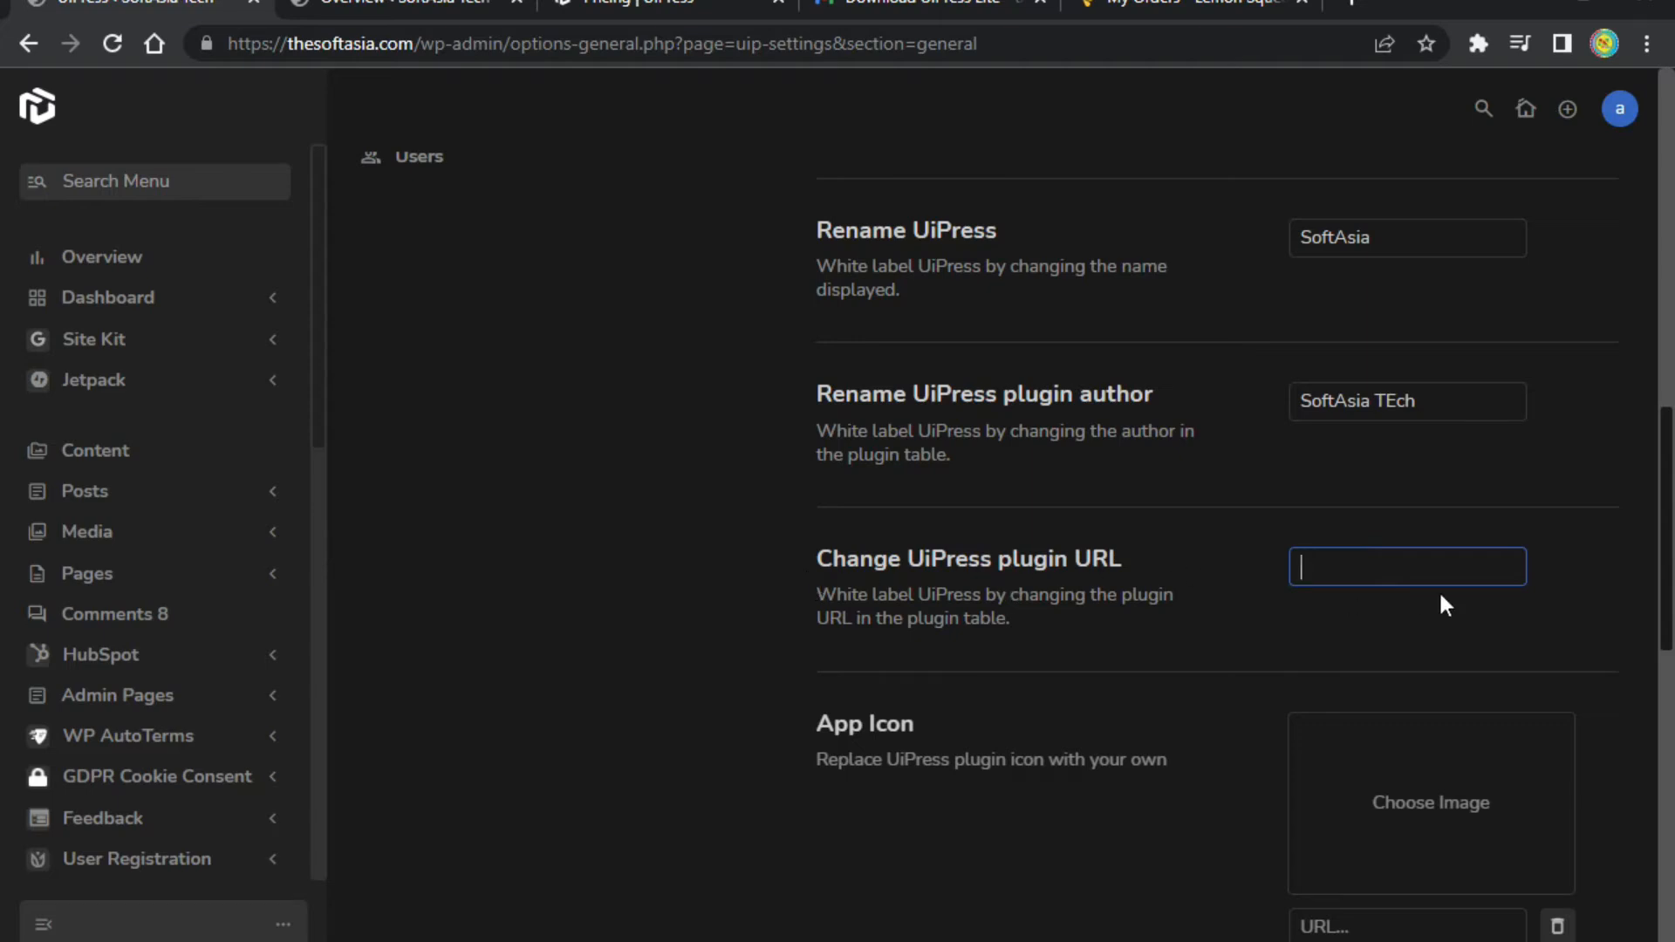
Set the App Icon to the purple round logo cropped-download__29_-removebg-preview.png from the media library.
{"action": "scroll", "coordinate": [1150, 693], "scroll_direction": "down", "scroll_amount": 4}
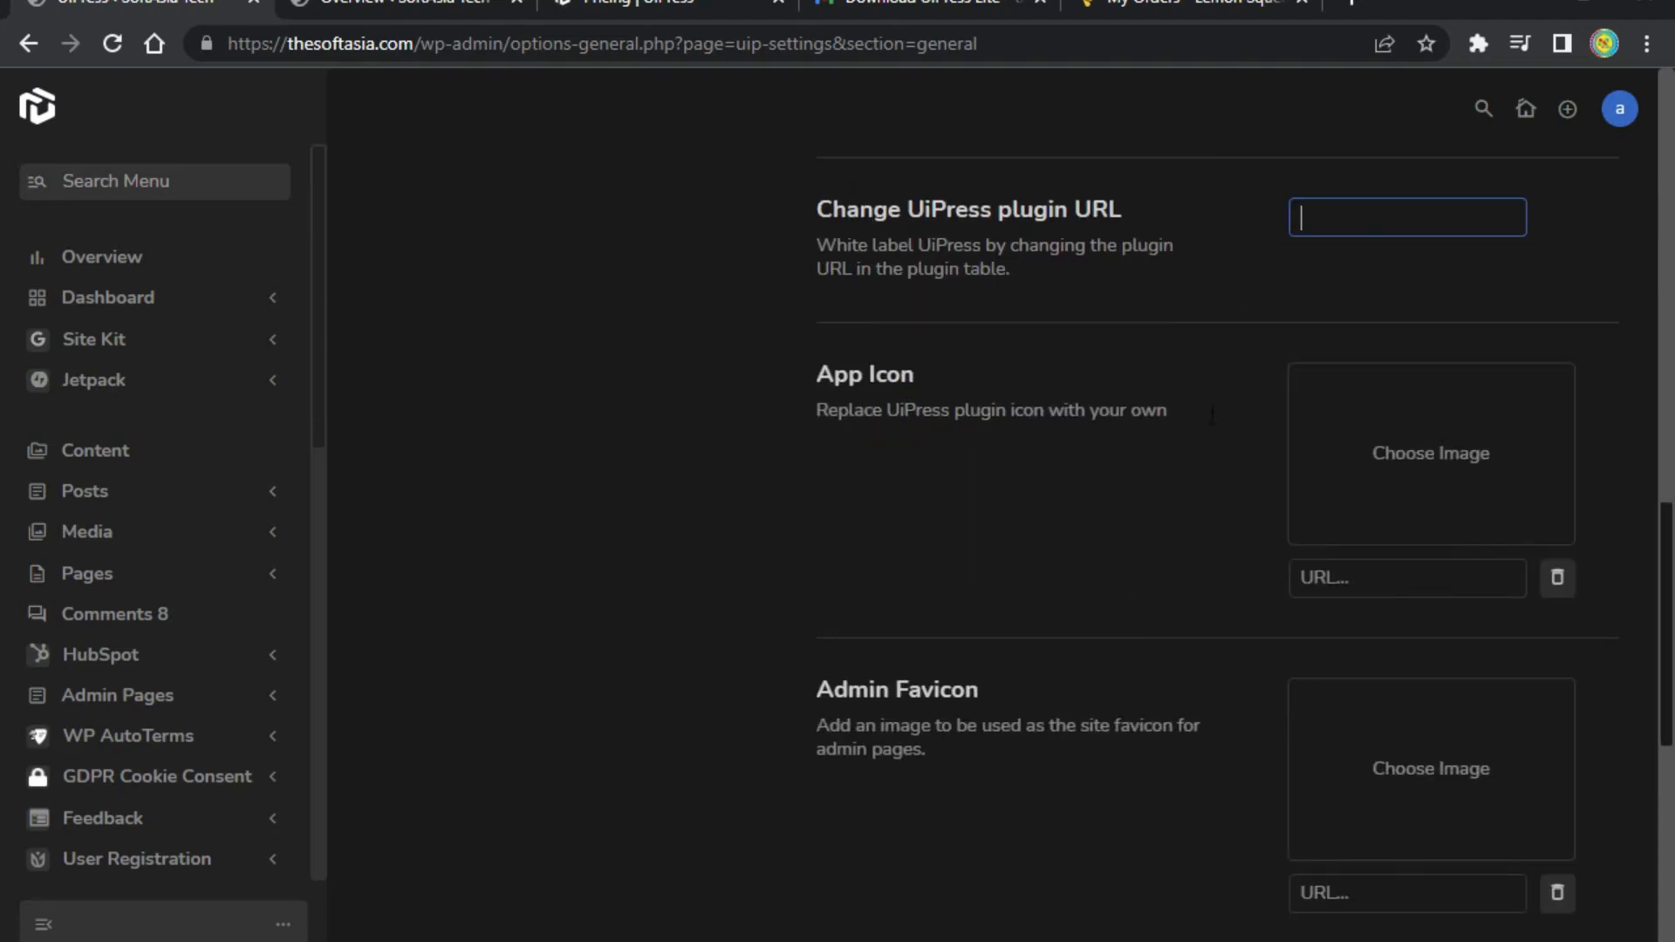
{"action": "scroll", "coordinate": [724, 439], "scroll_direction": "up", "scroll_amount": 15}
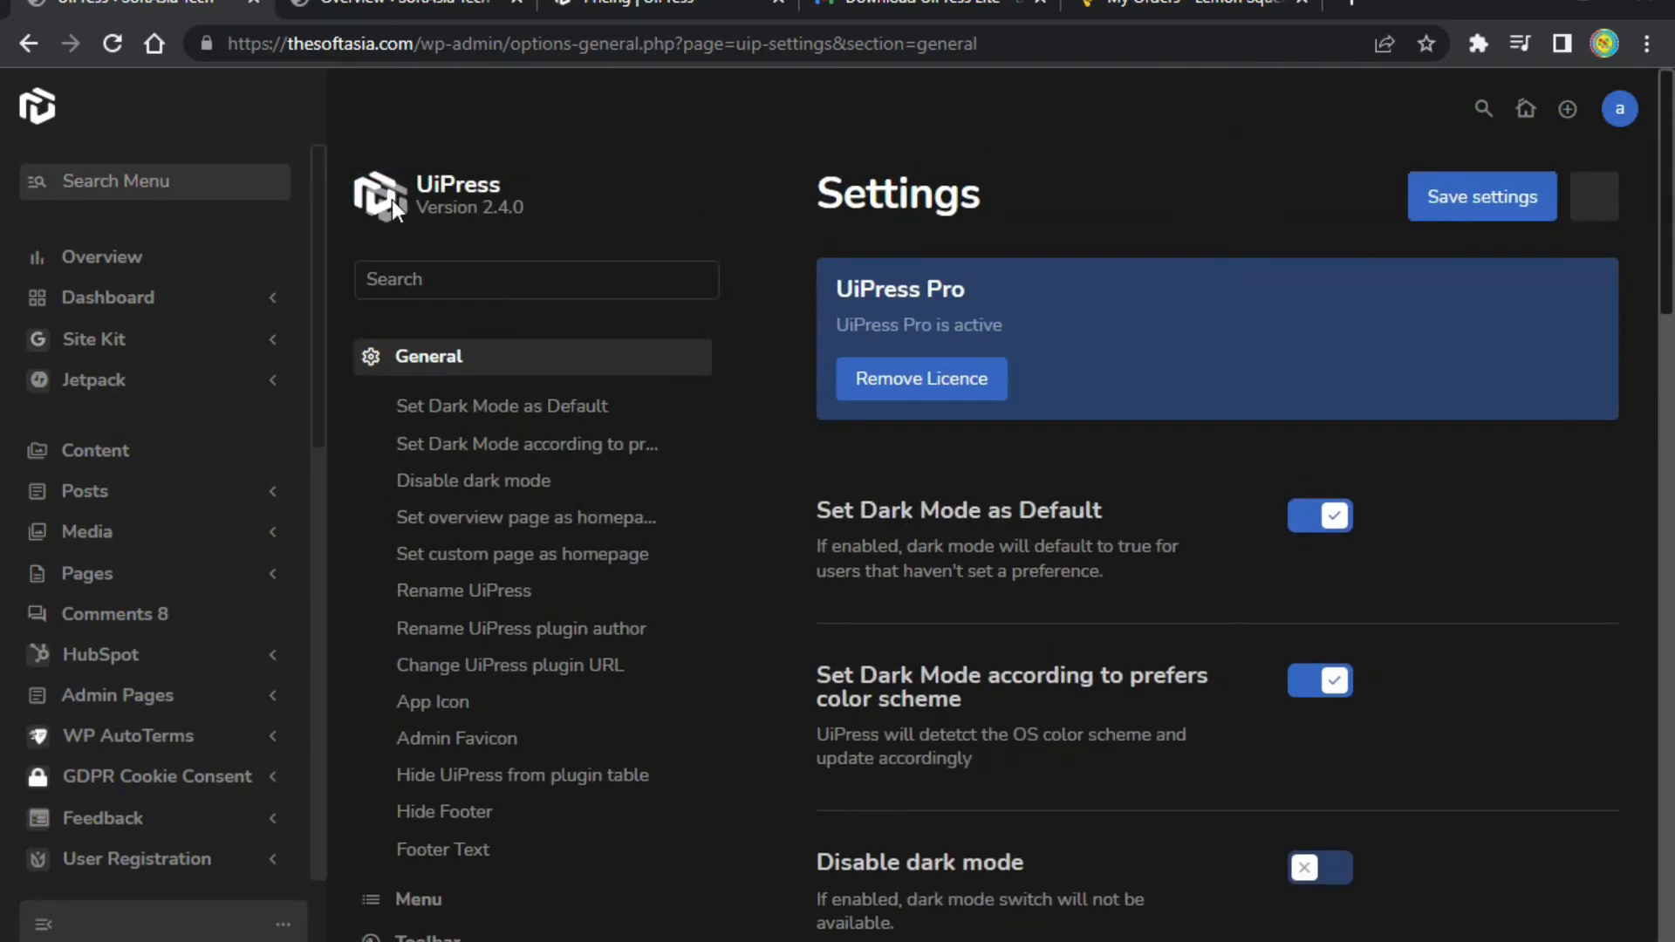
{"action": "scroll", "coordinate": [957, 486], "scroll_direction": "down", "scroll_amount": 18}
{"action": "scroll", "coordinate": [957, 486], "scroll_direction": "down", "scroll_amount": 4}
{"action": "scroll", "coordinate": [1469, 562], "scroll_direction": "up", "scroll_amount": 4}
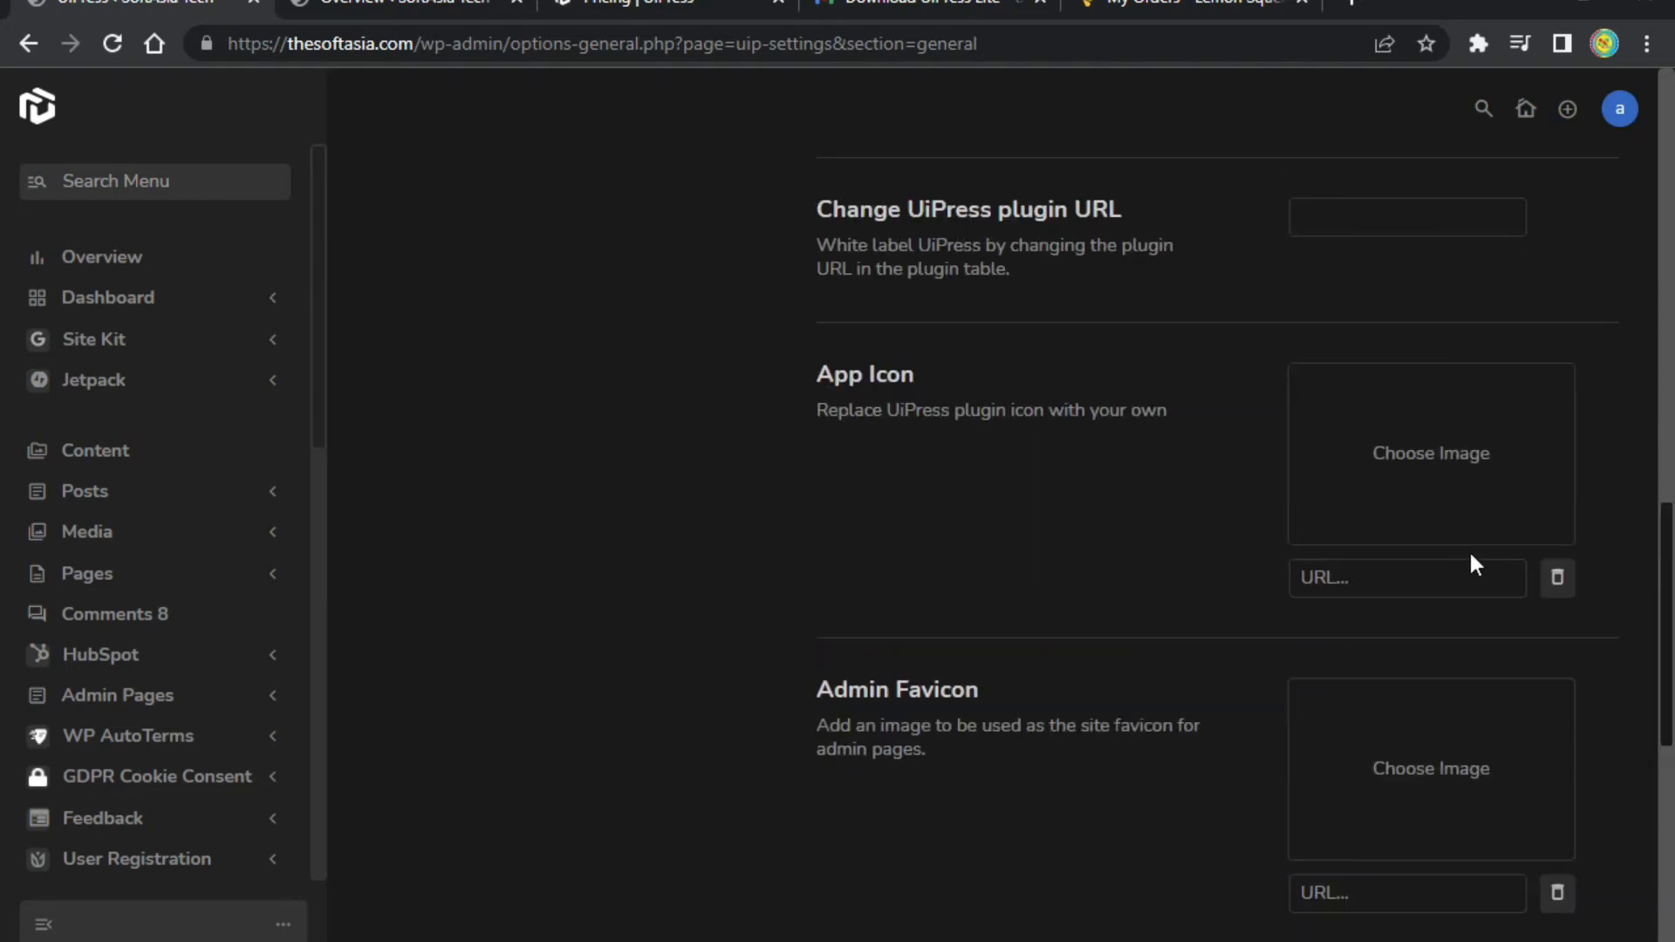
{"action": "left_click", "coordinate": [1425, 467]}
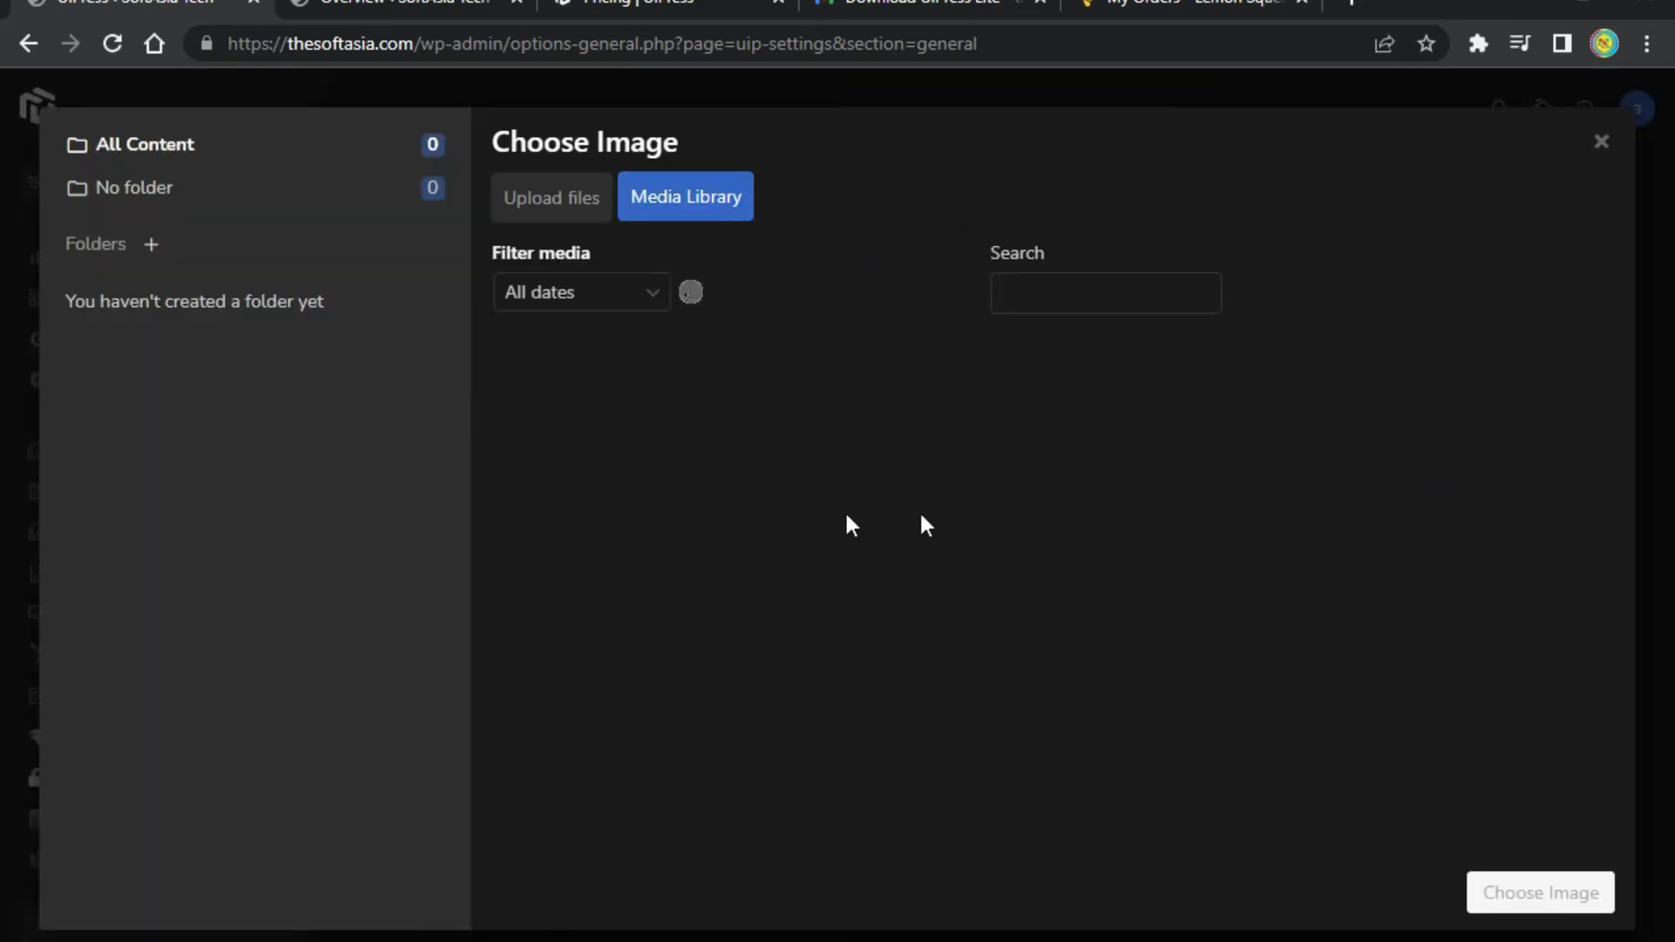
{"action": "scroll", "coordinate": [838, 532], "scroll_direction": "down", "scroll_amount": 2}
{"action": "scroll", "coordinate": [839, 539], "scroll_direction": "down", "scroll_amount": 20}
{"action": "scroll", "coordinate": [862, 562], "scroll_direction": "down", "scroll_amount": 10}
{"action": "left_click", "coordinate": [833, 562]}
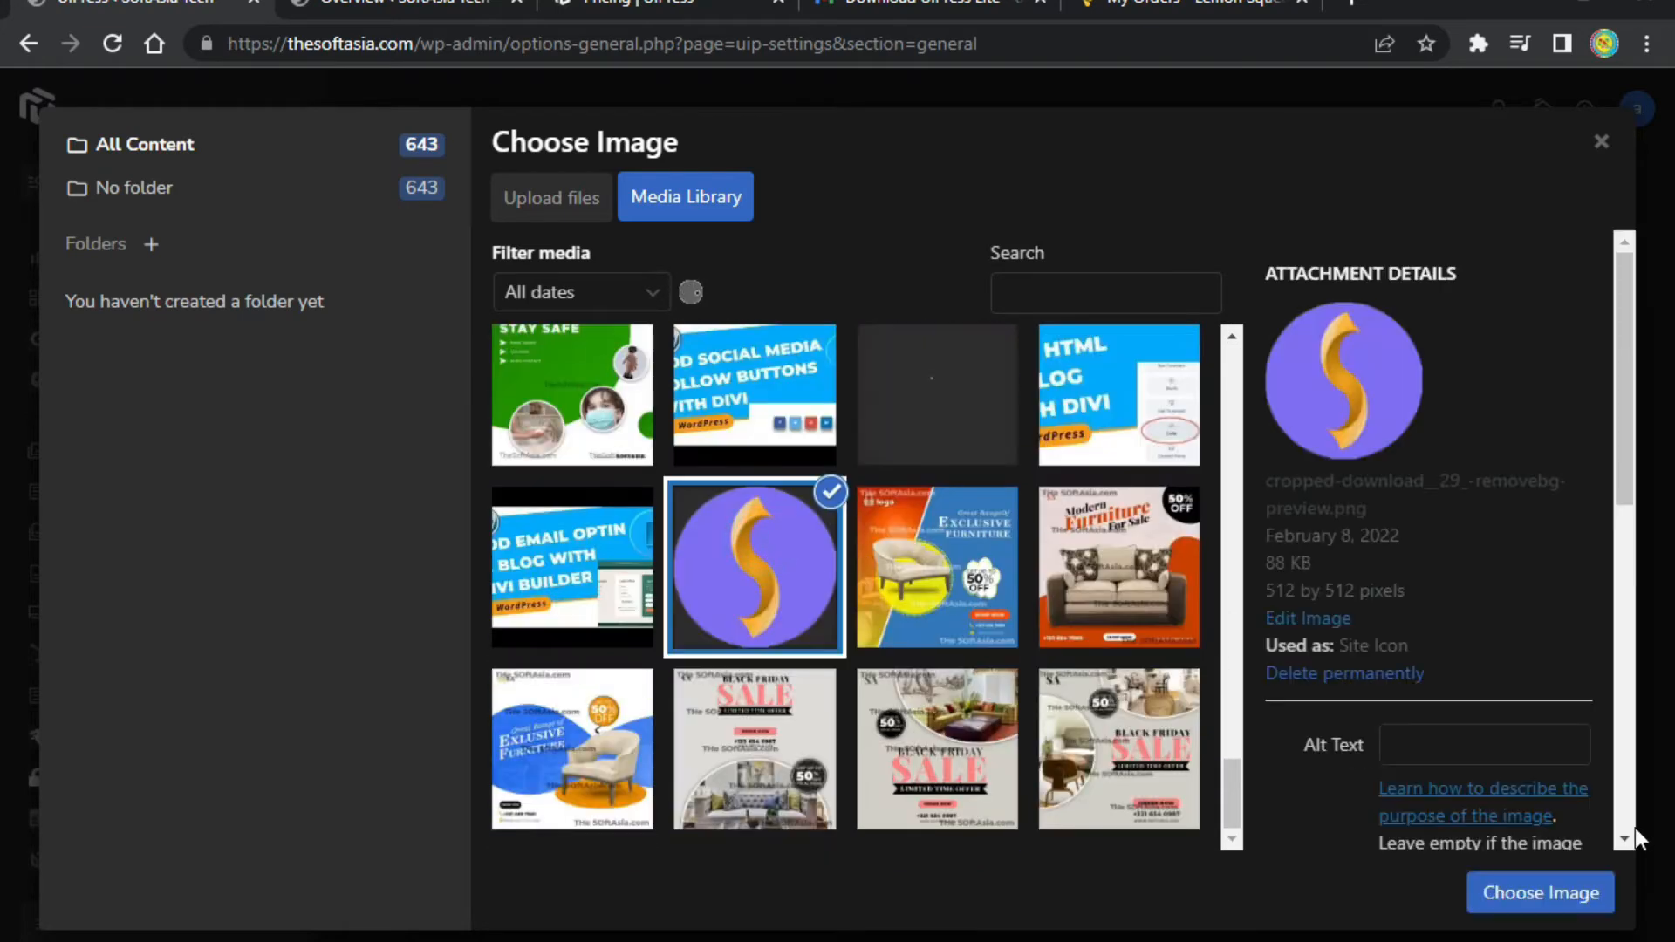
{"action": "left_click", "coordinate": [1541, 893]}
Set the Admin Favicon to the skull image Design-An-eSports-Mascot-Logo-scaled.jpg from the media library.
{"action": "scroll", "coordinate": [1026, 561], "scroll_direction": "down", "scroll_amount": 4}
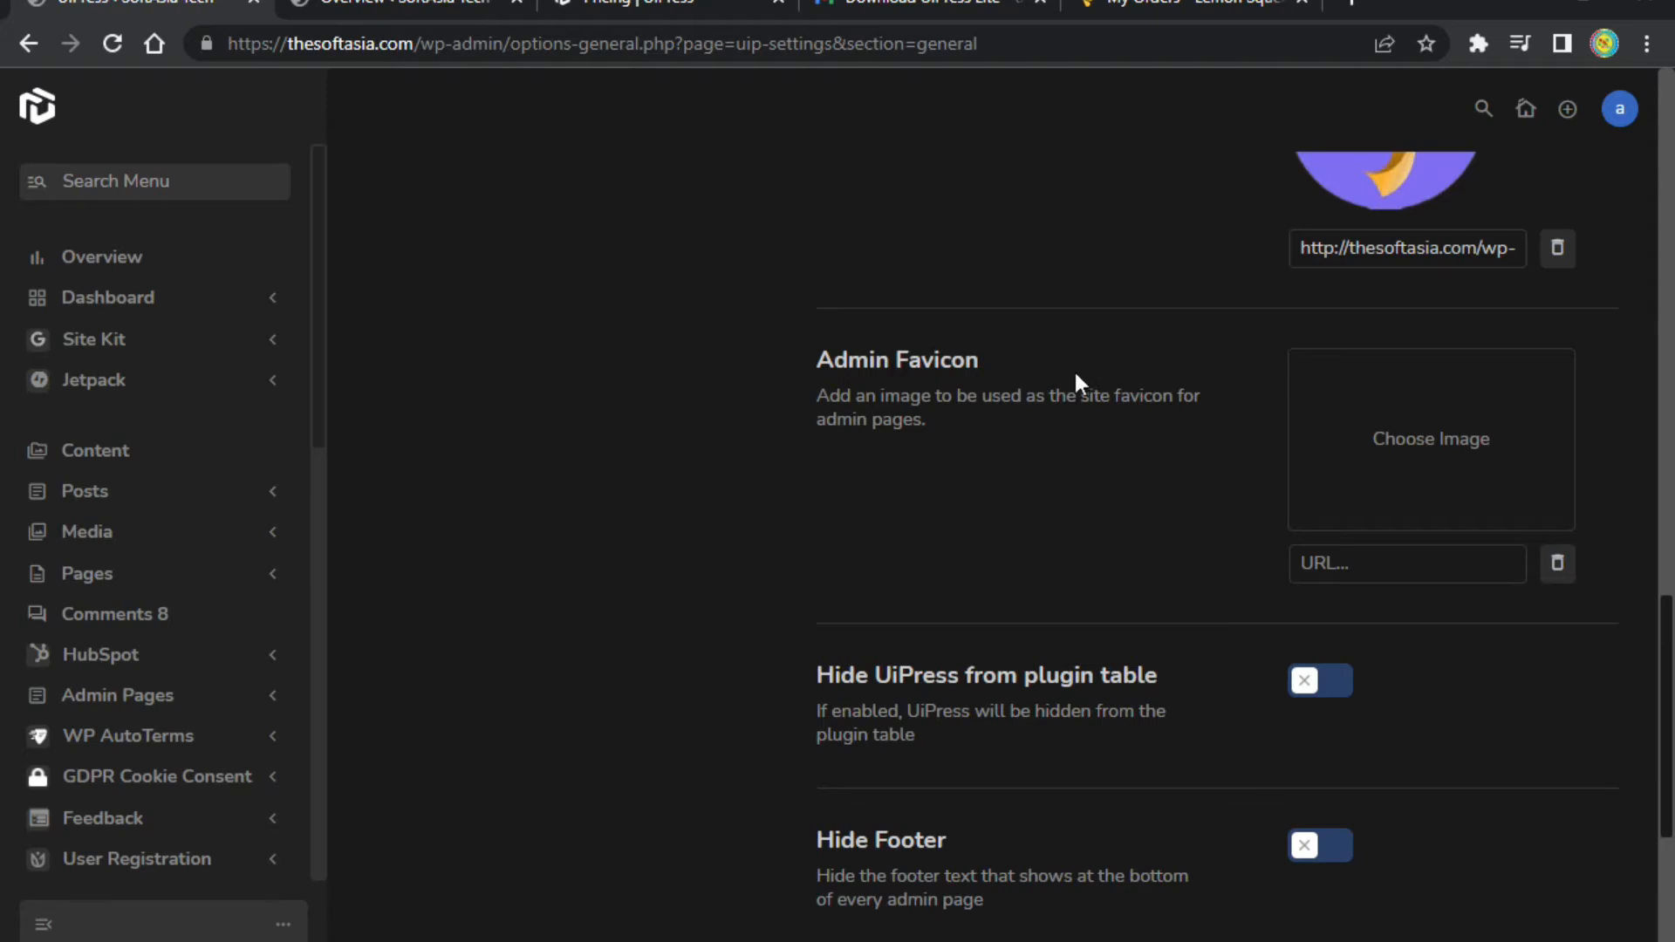
{"action": "left_click", "coordinate": [1418, 493]}
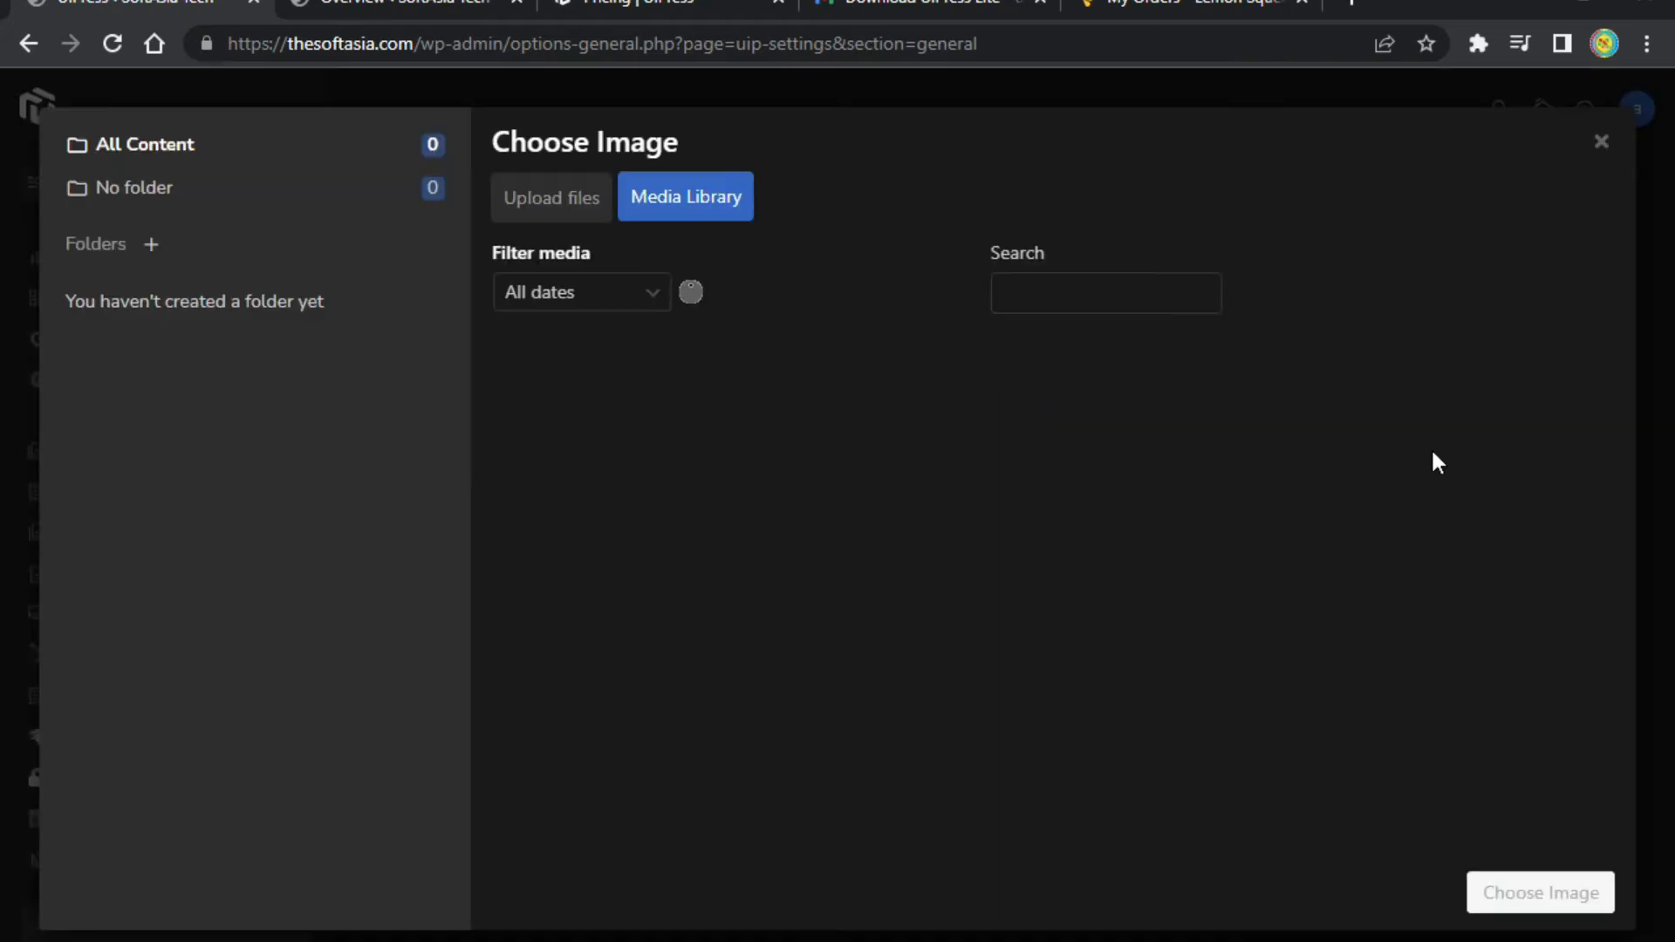
{"action": "scroll", "coordinate": [1032, 598], "scroll_direction": "down", "scroll_amount": 15}
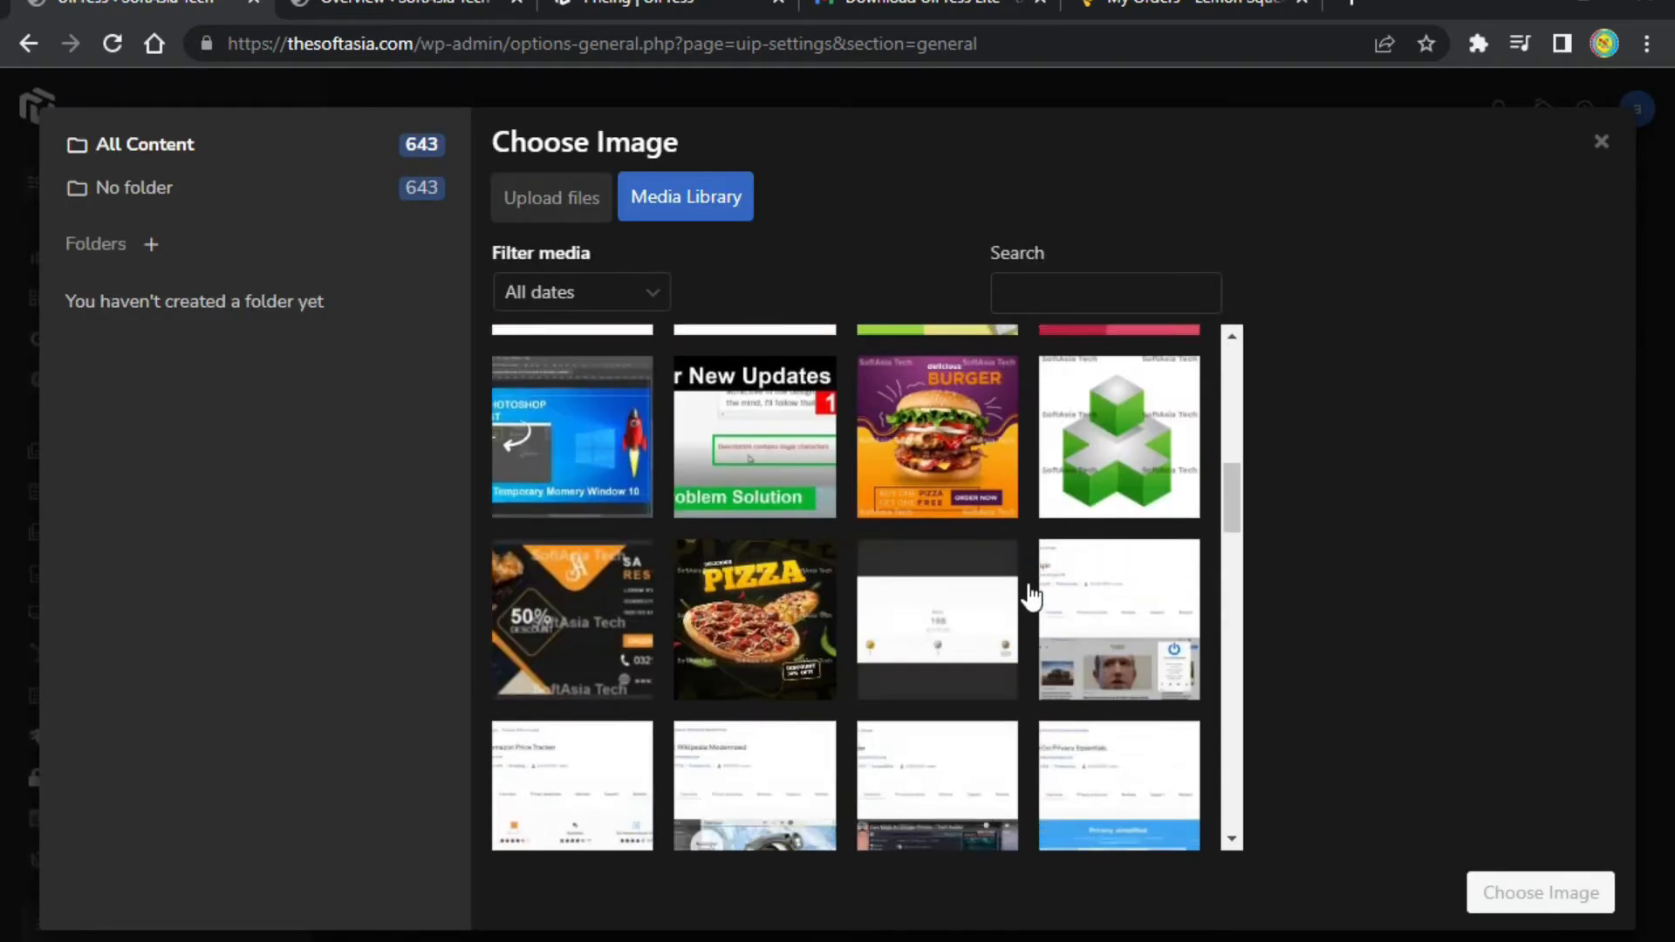
{"action": "left_click", "coordinate": [1120, 517]}
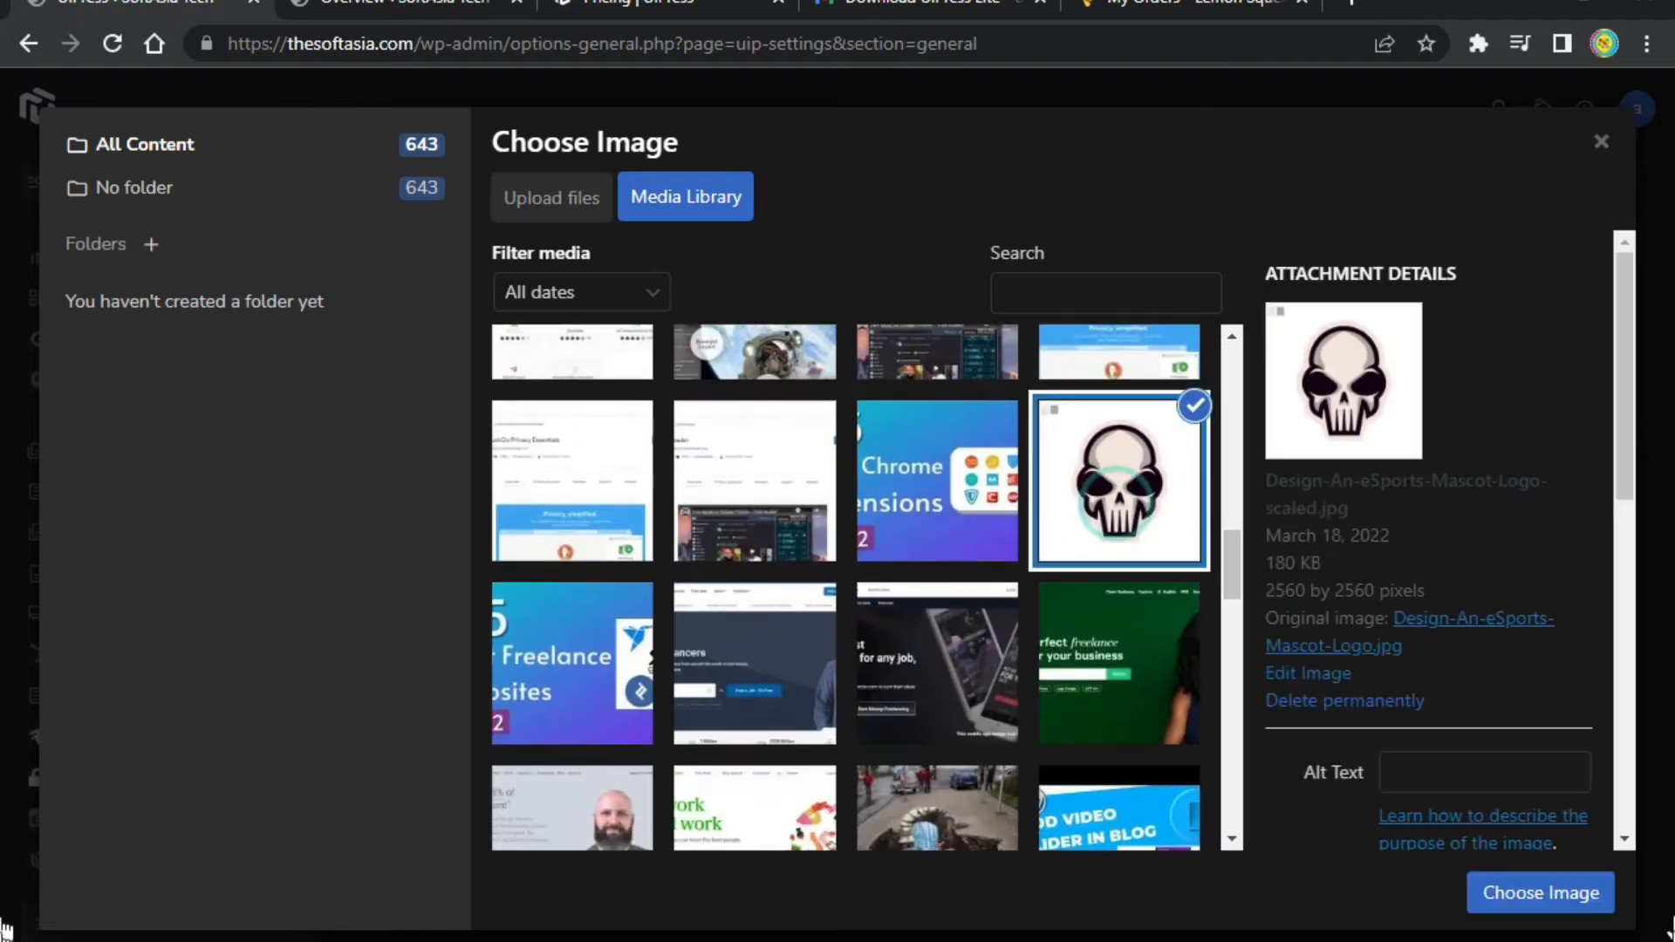
{"action": "left_click", "coordinate": [1534, 897]}
Enable Hide Footer to remove the footer text from the admin pages.
{"action": "scroll", "coordinate": [908, 593], "scroll_direction": "down", "scroll_amount": 4}
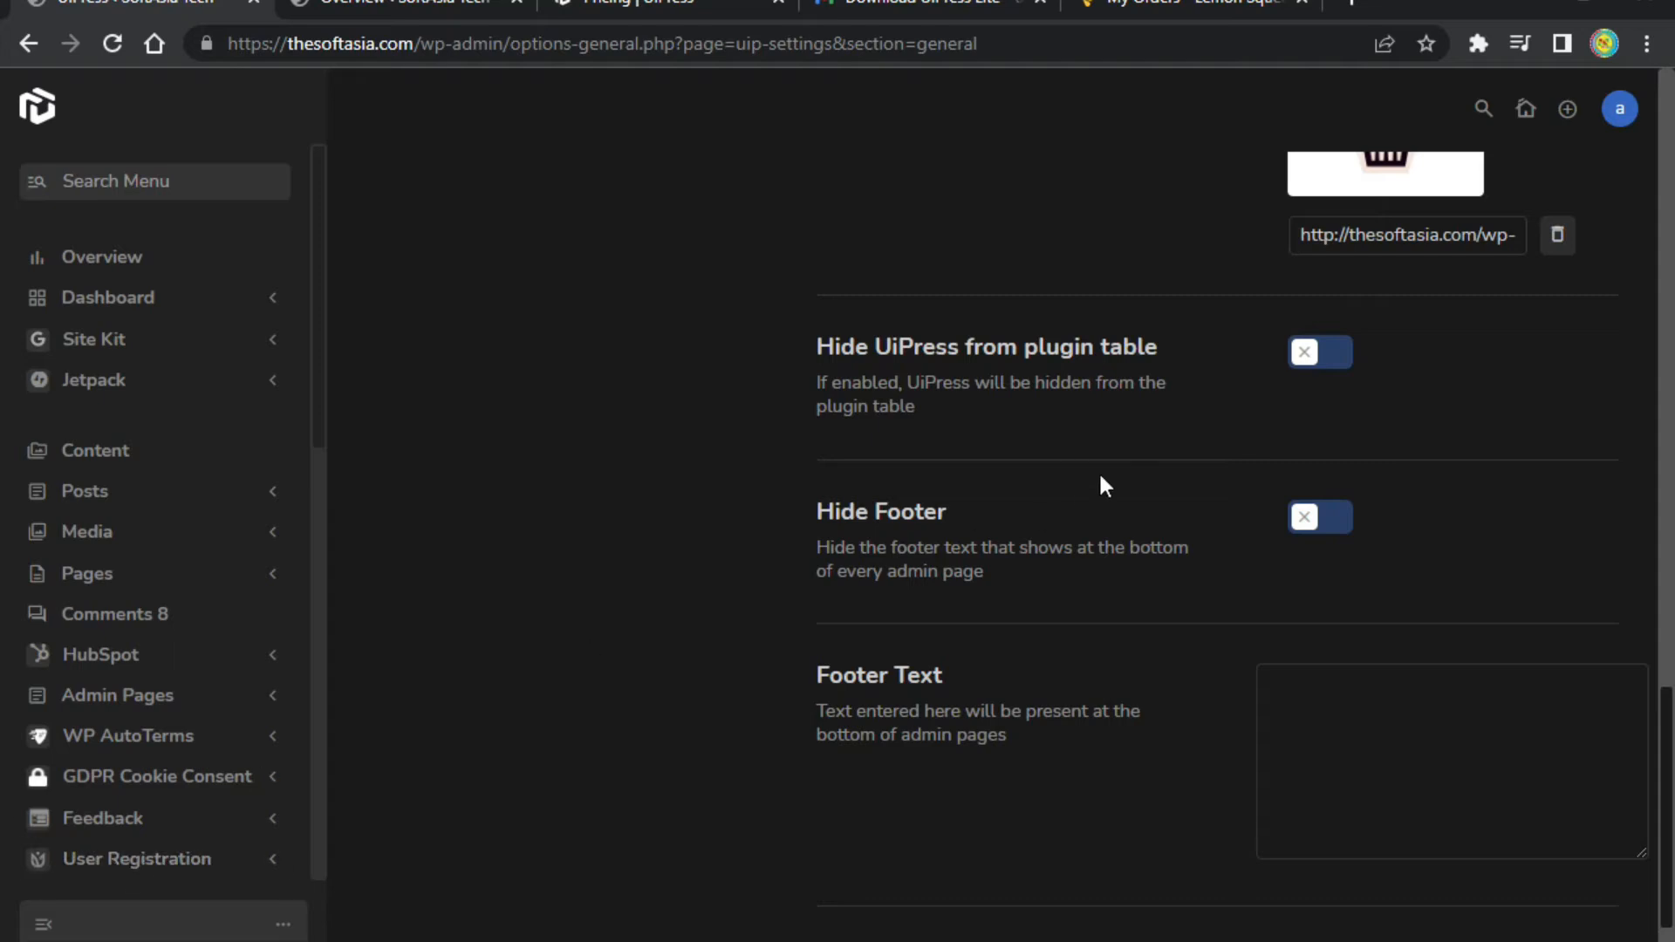
{"action": "scroll", "coordinate": [1038, 572], "scroll_direction": "down", "scroll_amount": 2}
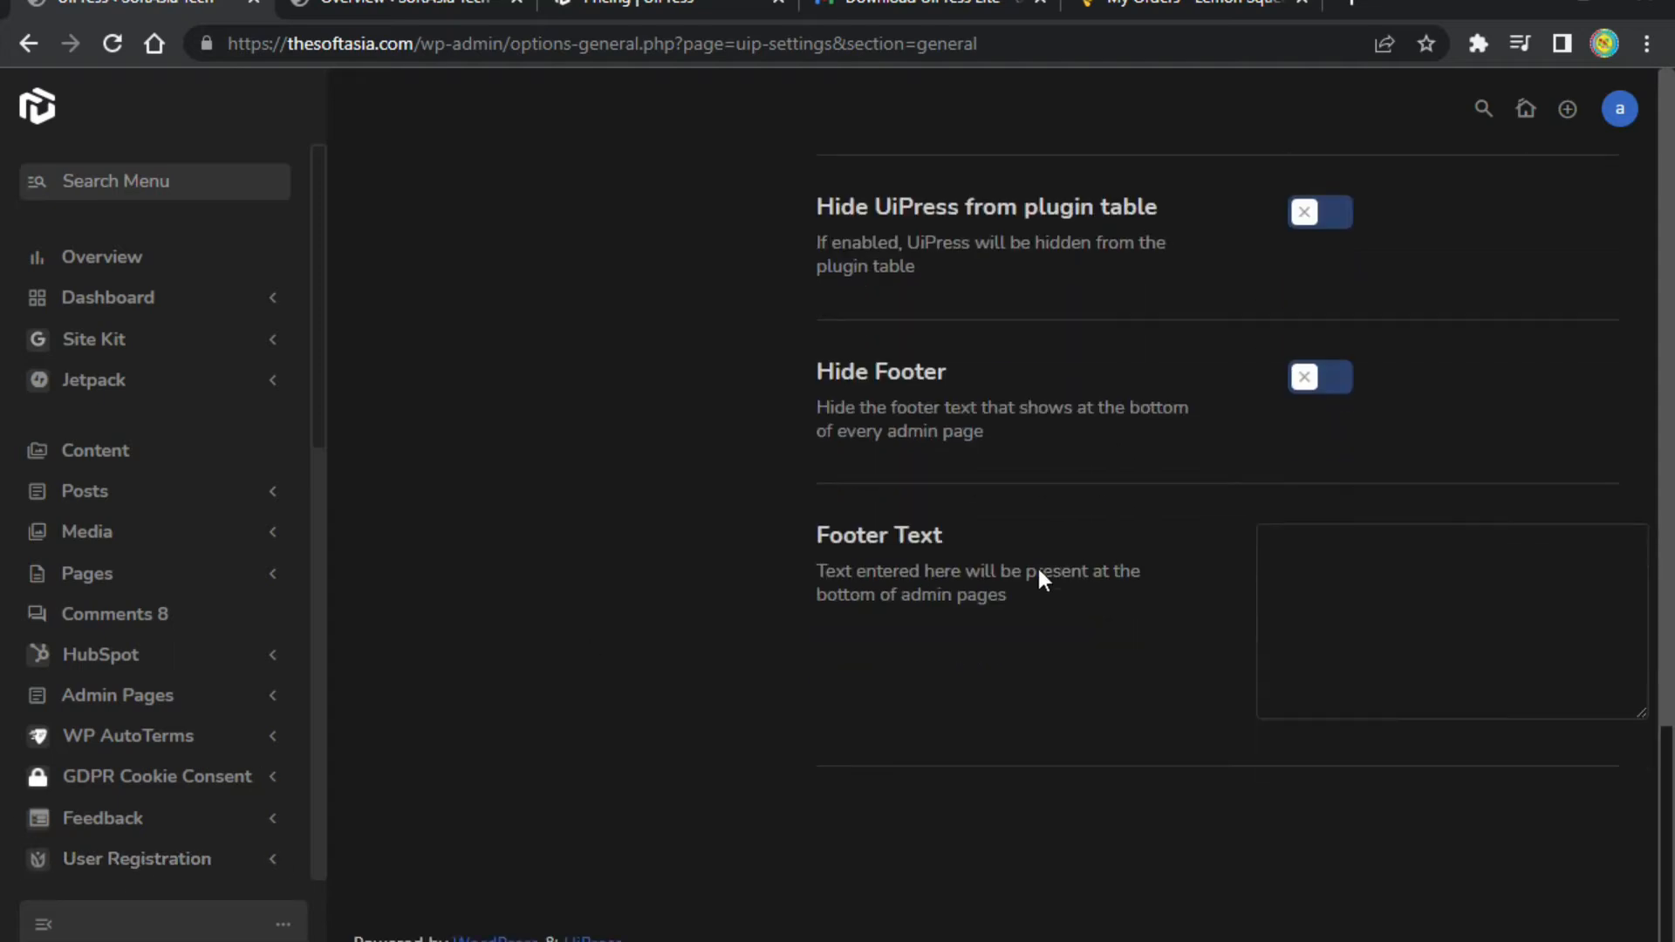
{"action": "left_click_drag", "start_coordinate": [354, 938], "coordinate": [626, 938]}
{"action": "left_click", "coordinate": [660, 937]}
{"action": "left_click", "coordinate": [1310, 377]}
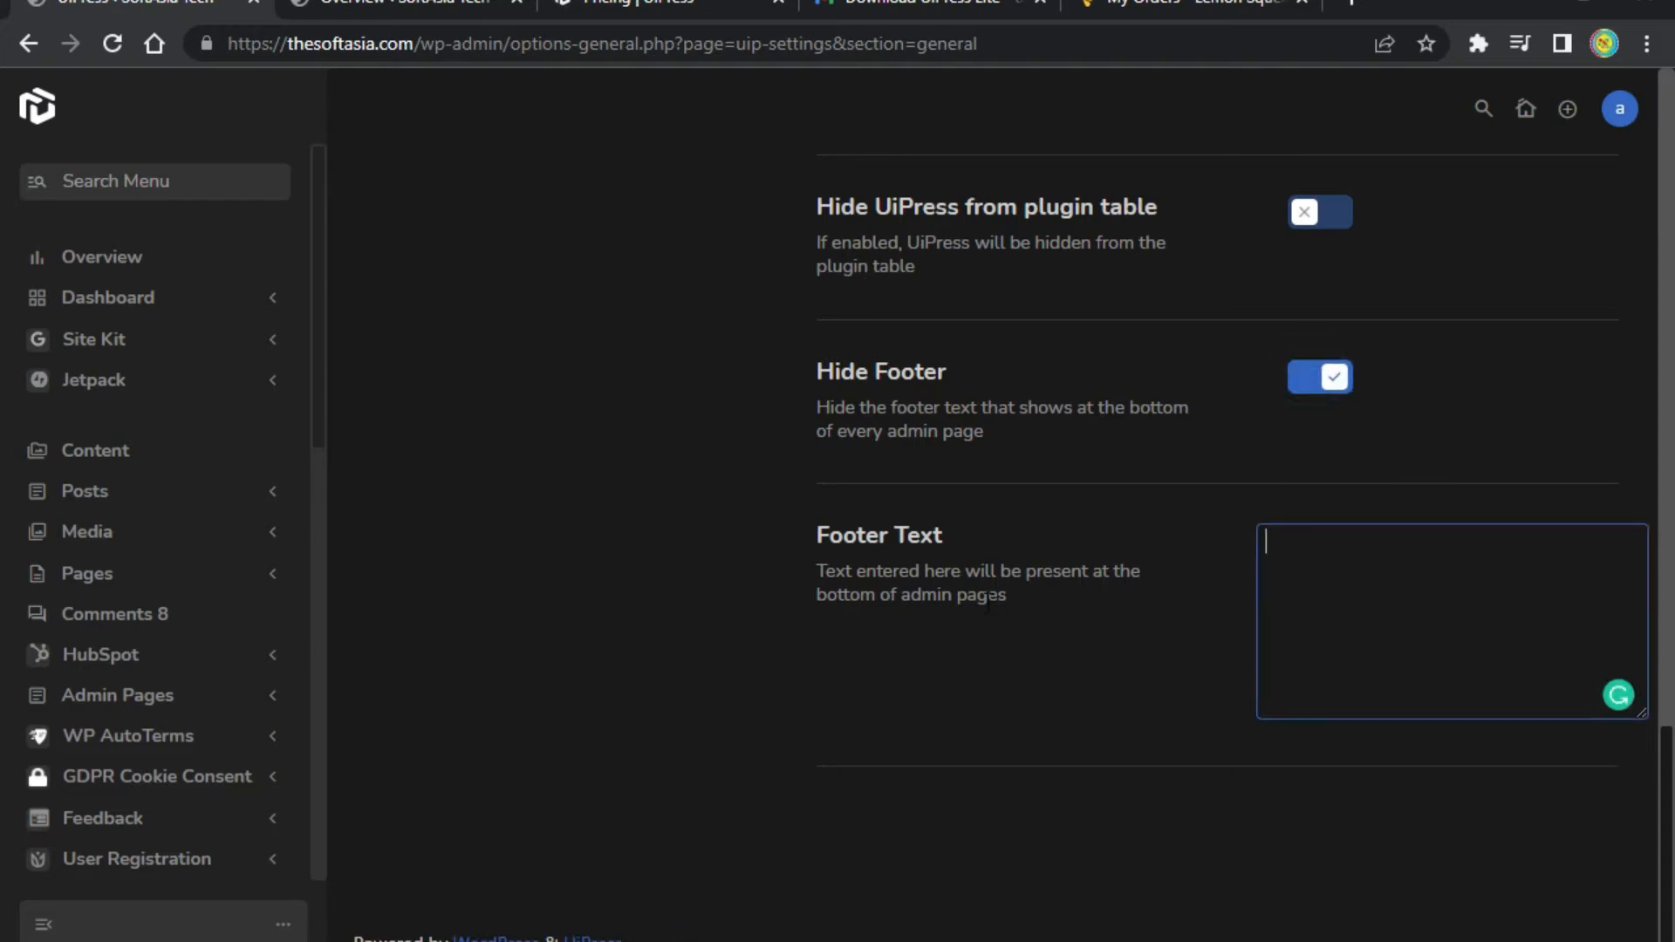
Set the Footer Text to "Powered by SoftAsia Tech", reusing the wording of the existing page footer.
{"action": "left_click_drag", "start_coordinate": [352, 938], "coordinate": [540, 938]}
{"action": "key", "text": "ctrl+c"}
{"action": "left_click", "coordinate": [1342, 617]}
{"action": "key", "text": "ctrl+v"}
{"action": "double_click", "coordinate": [1370, 539]}
{"action": "type", "text": "SoftAsia Tech"}
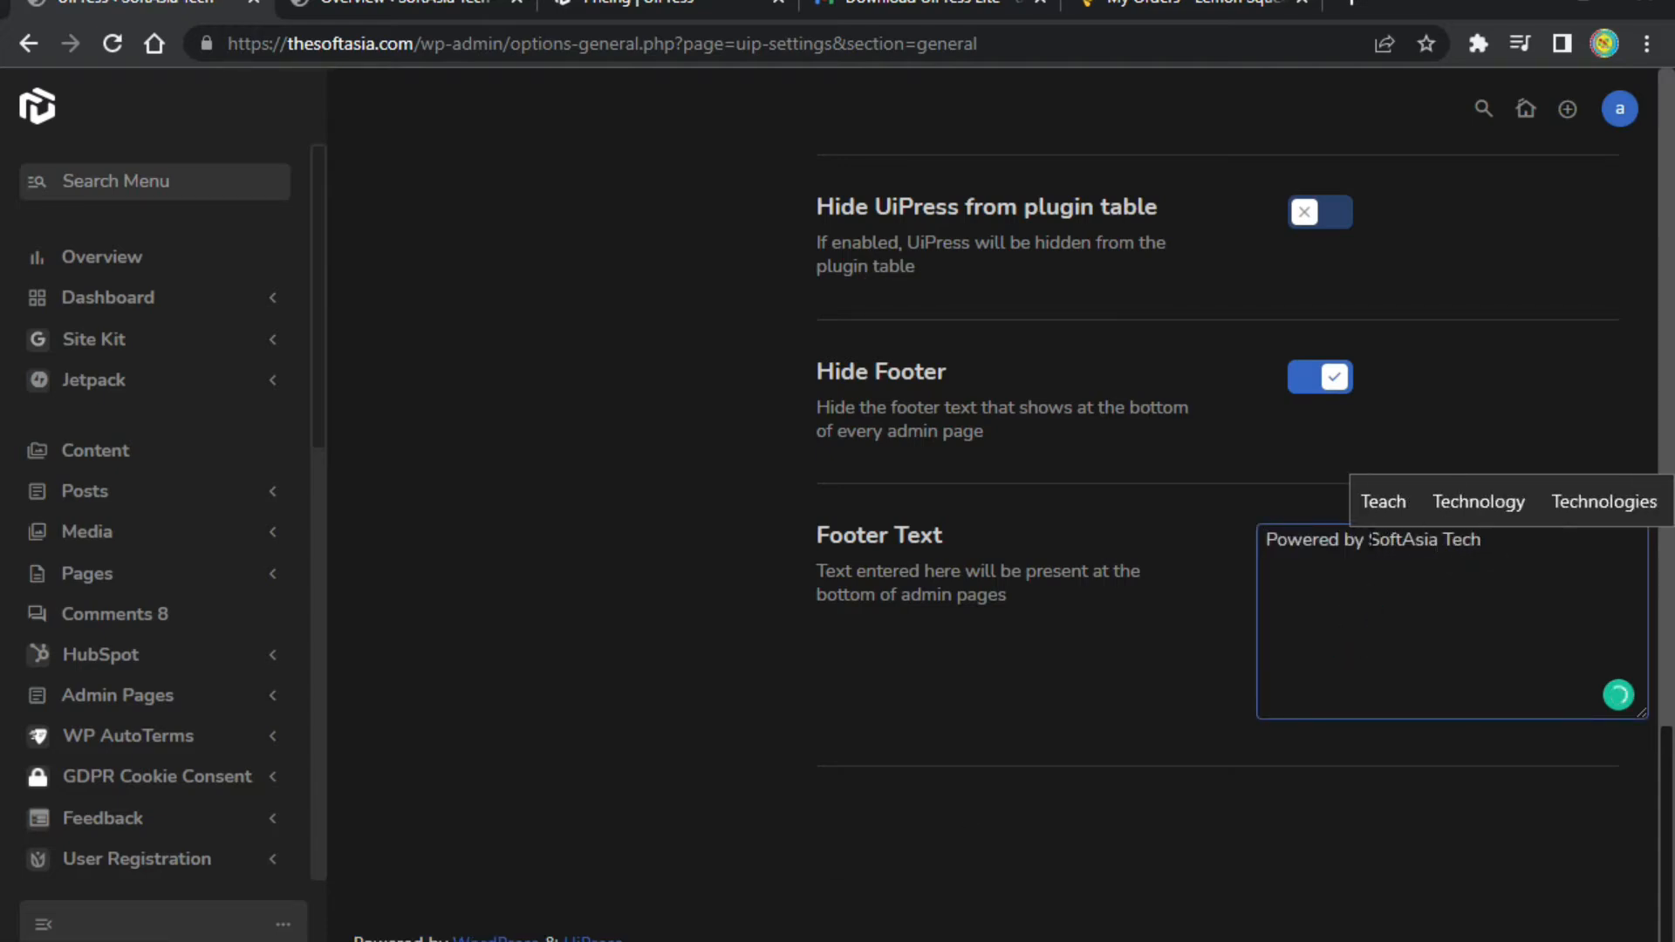
{"action": "key", "text": "ctrl+a"}
{"action": "left_click", "coordinate": [1134, 676]}
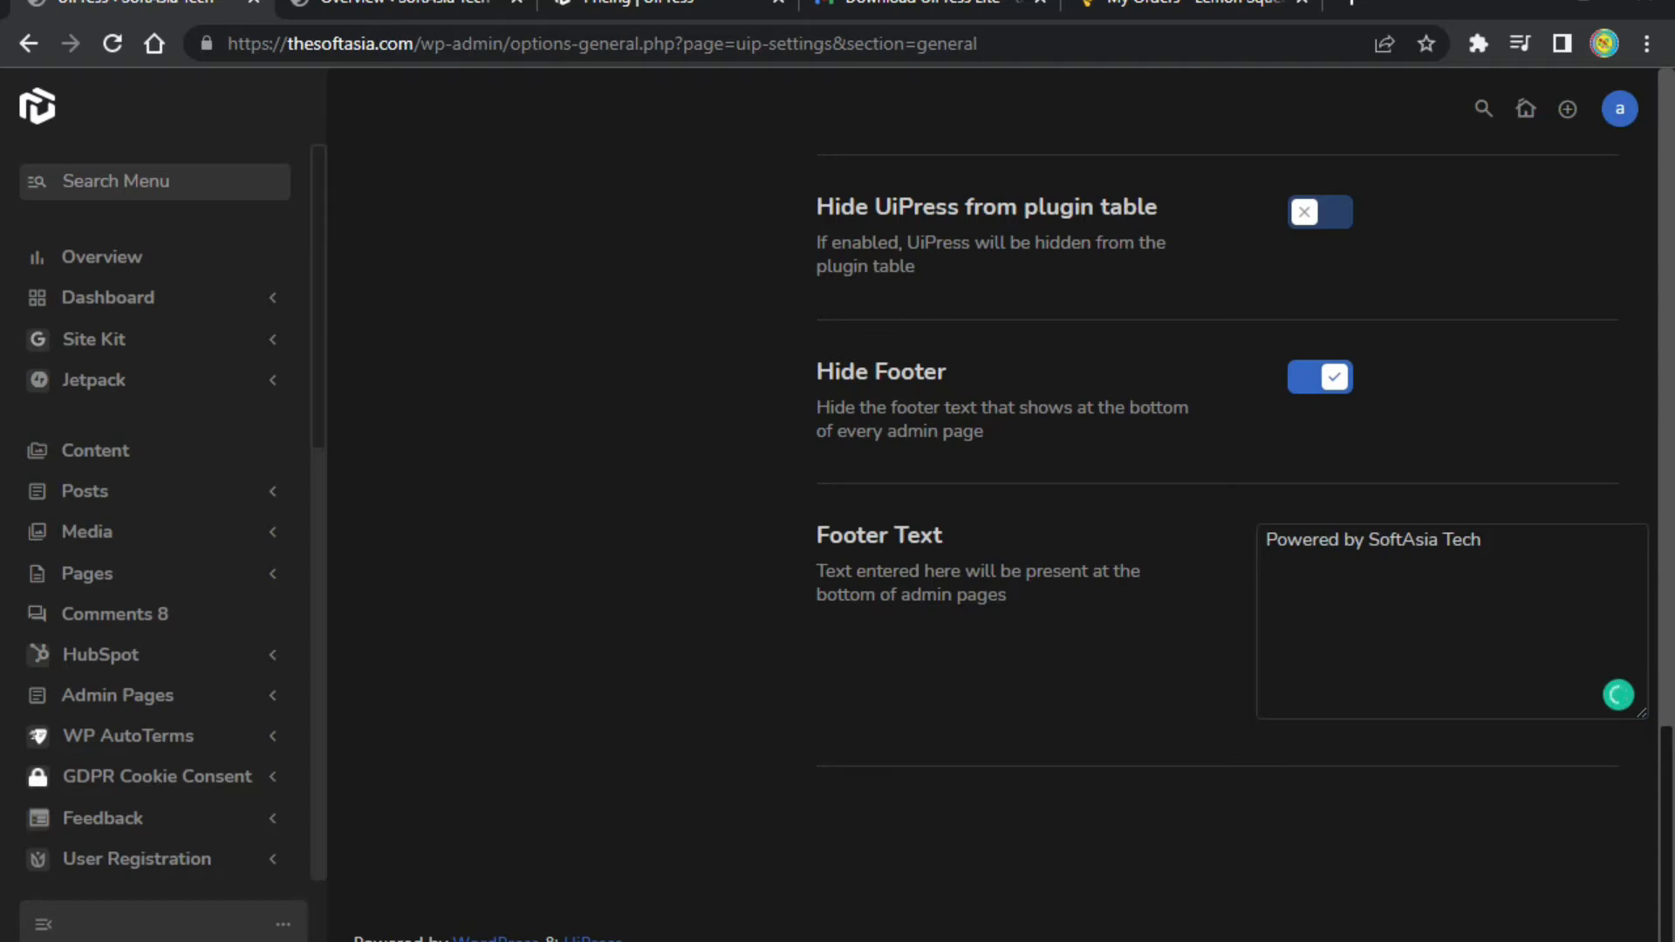
Save the general settings and reload the page to check the SoftAsia name, app icon and footer.
{"action": "scroll", "coordinate": [763, 932], "scroll_direction": "up", "scroll_amount": 15}
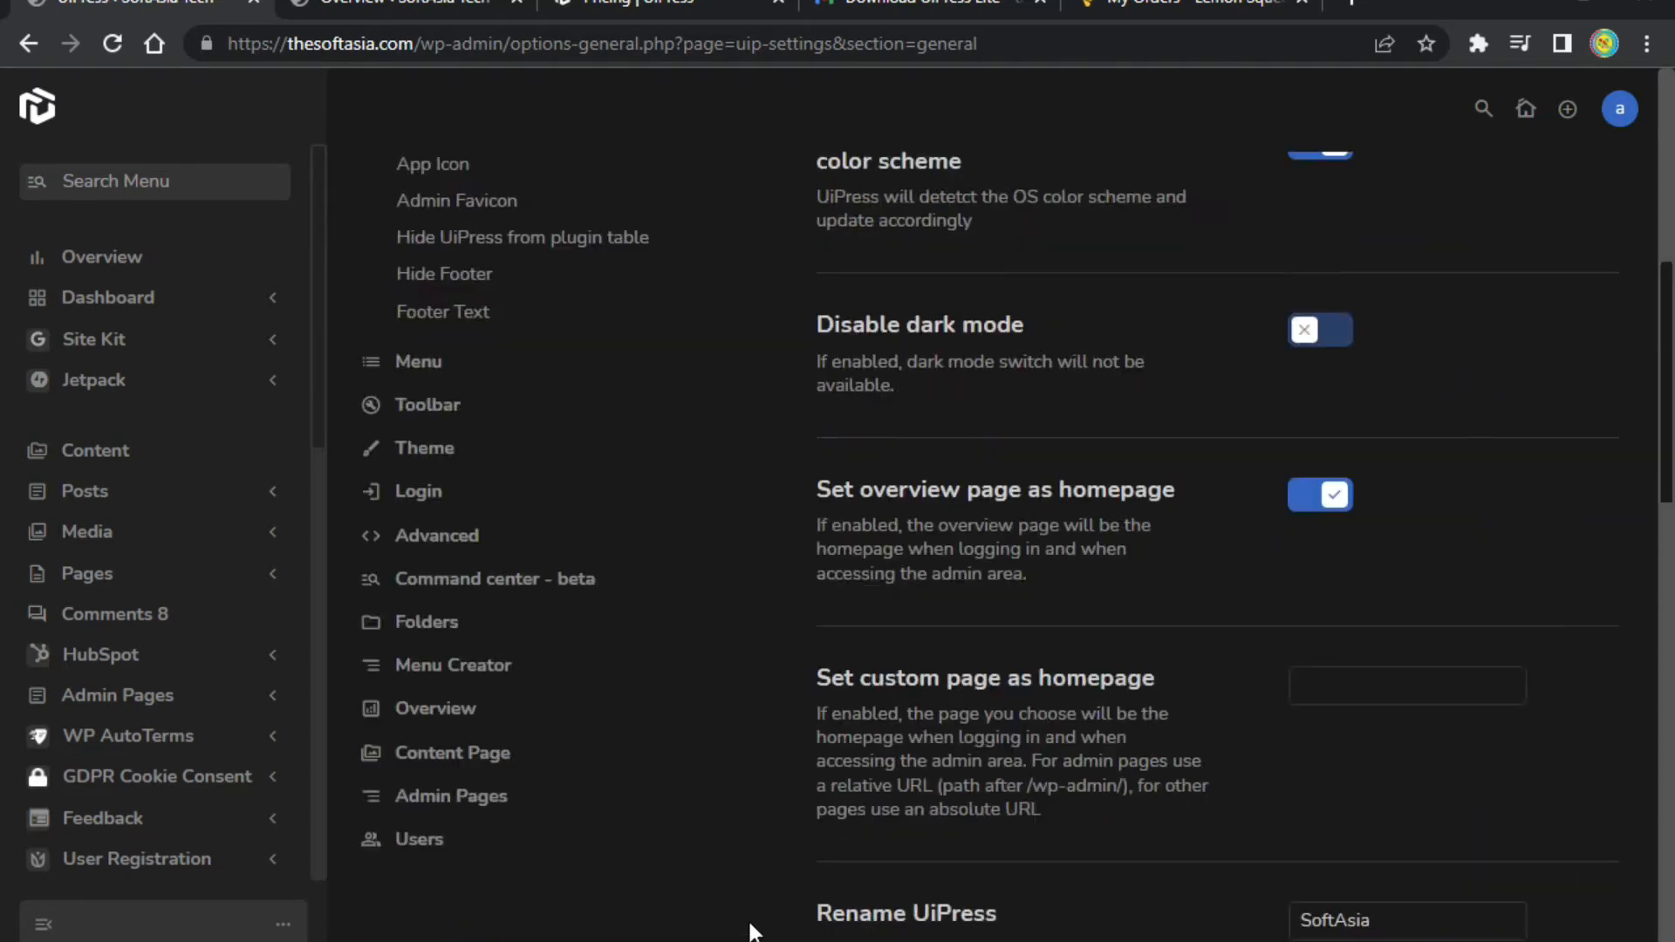
{"action": "left_click", "coordinate": [1458, 204]}
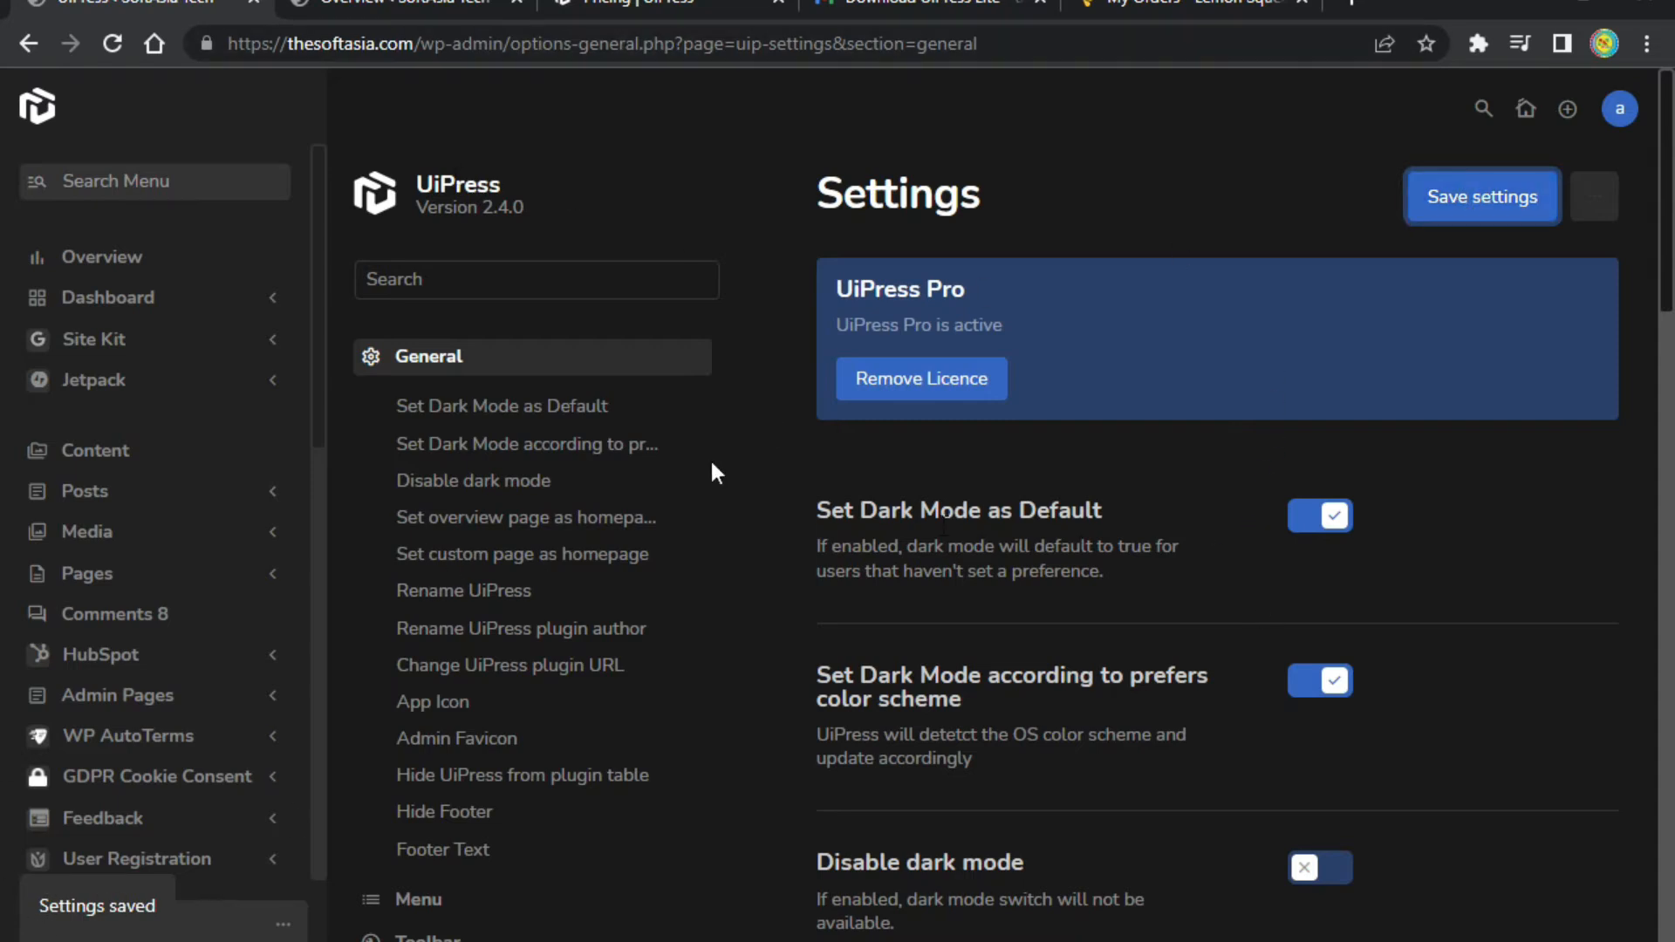
{"action": "left_click", "coordinate": [113, 41]}
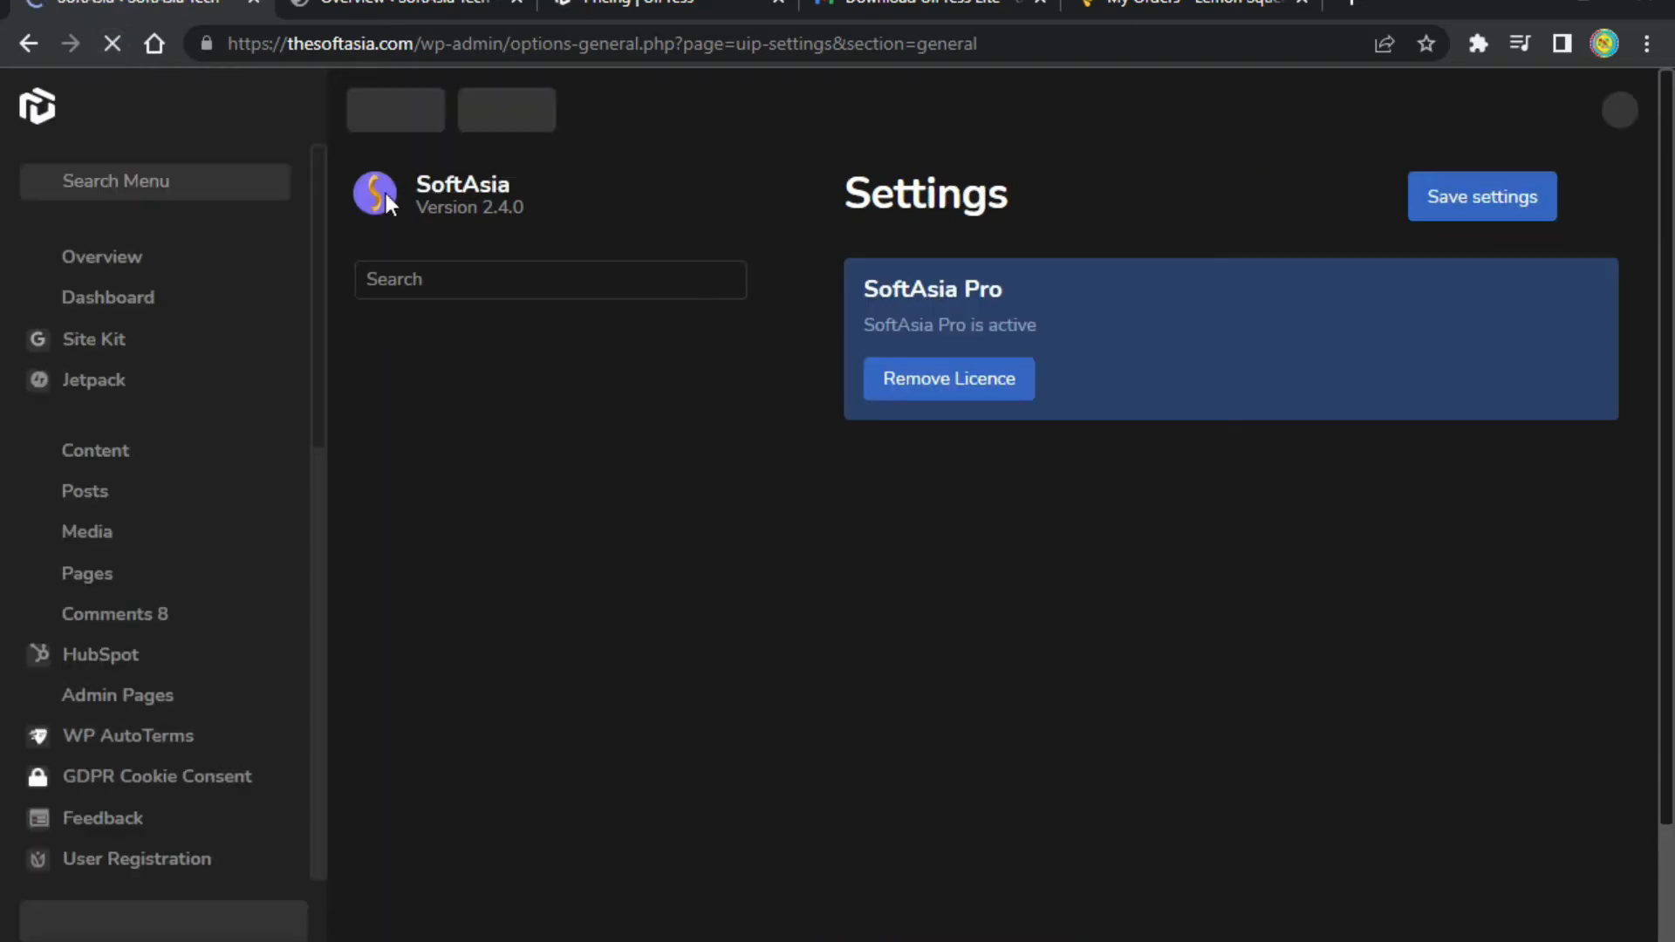
{"action": "left_click_drag", "start_coordinate": [422, 185], "coordinate": [512, 185]}
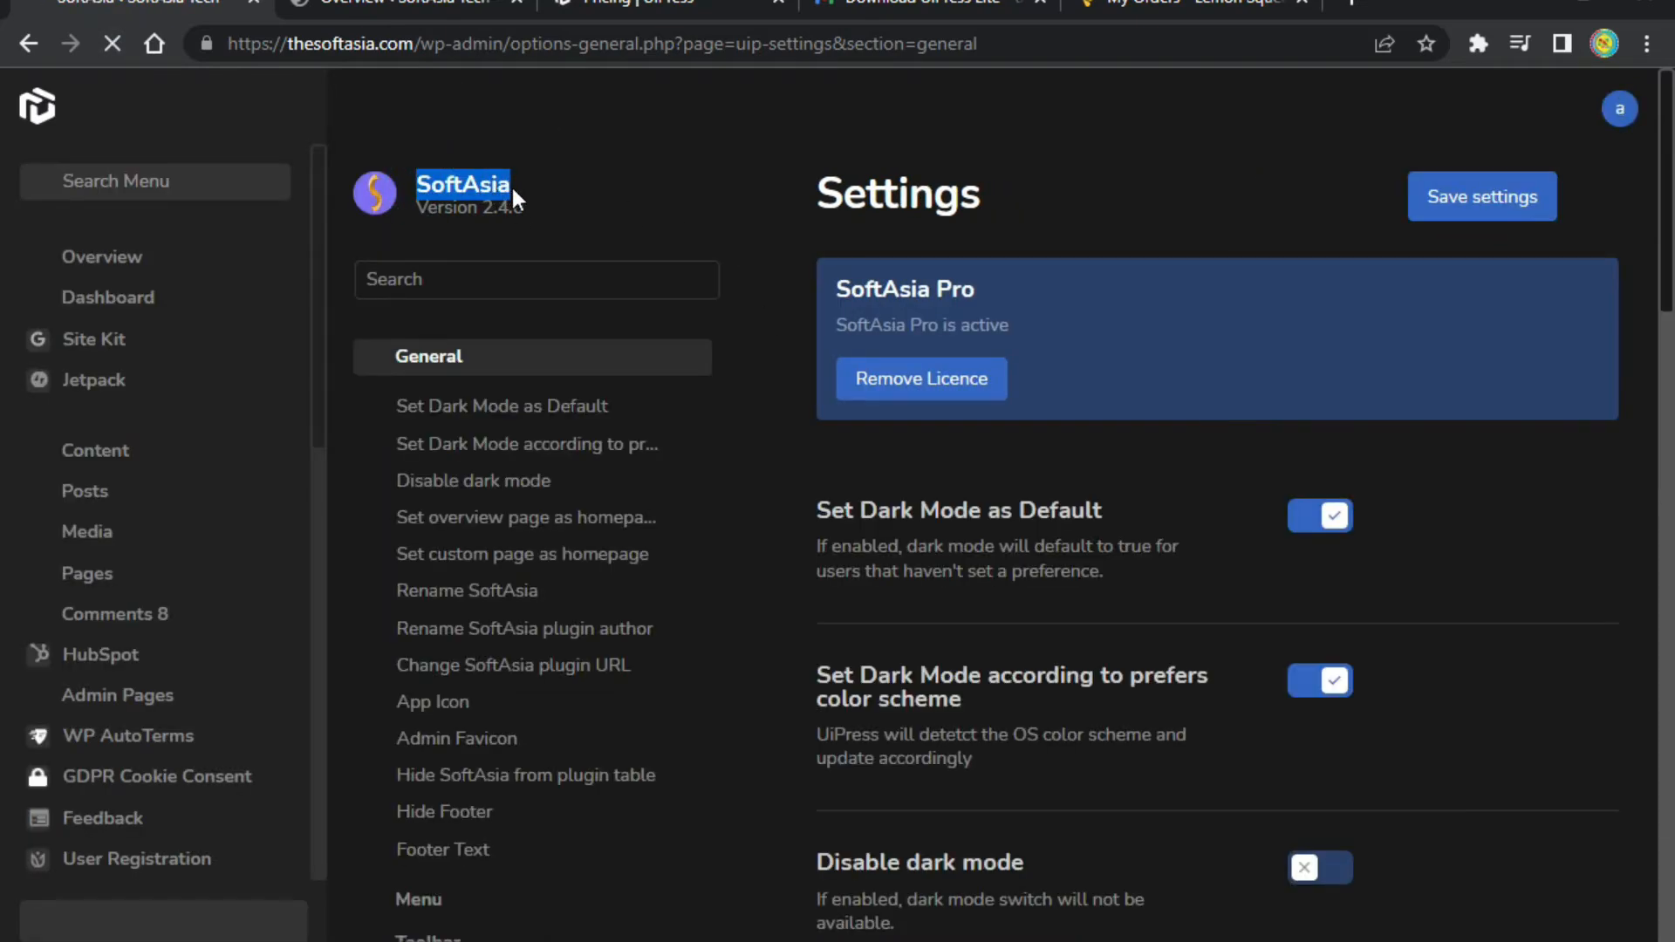
{"action": "scroll", "coordinate": [639, 376], "scroll_direction": "down", "scroll_amount": 10}
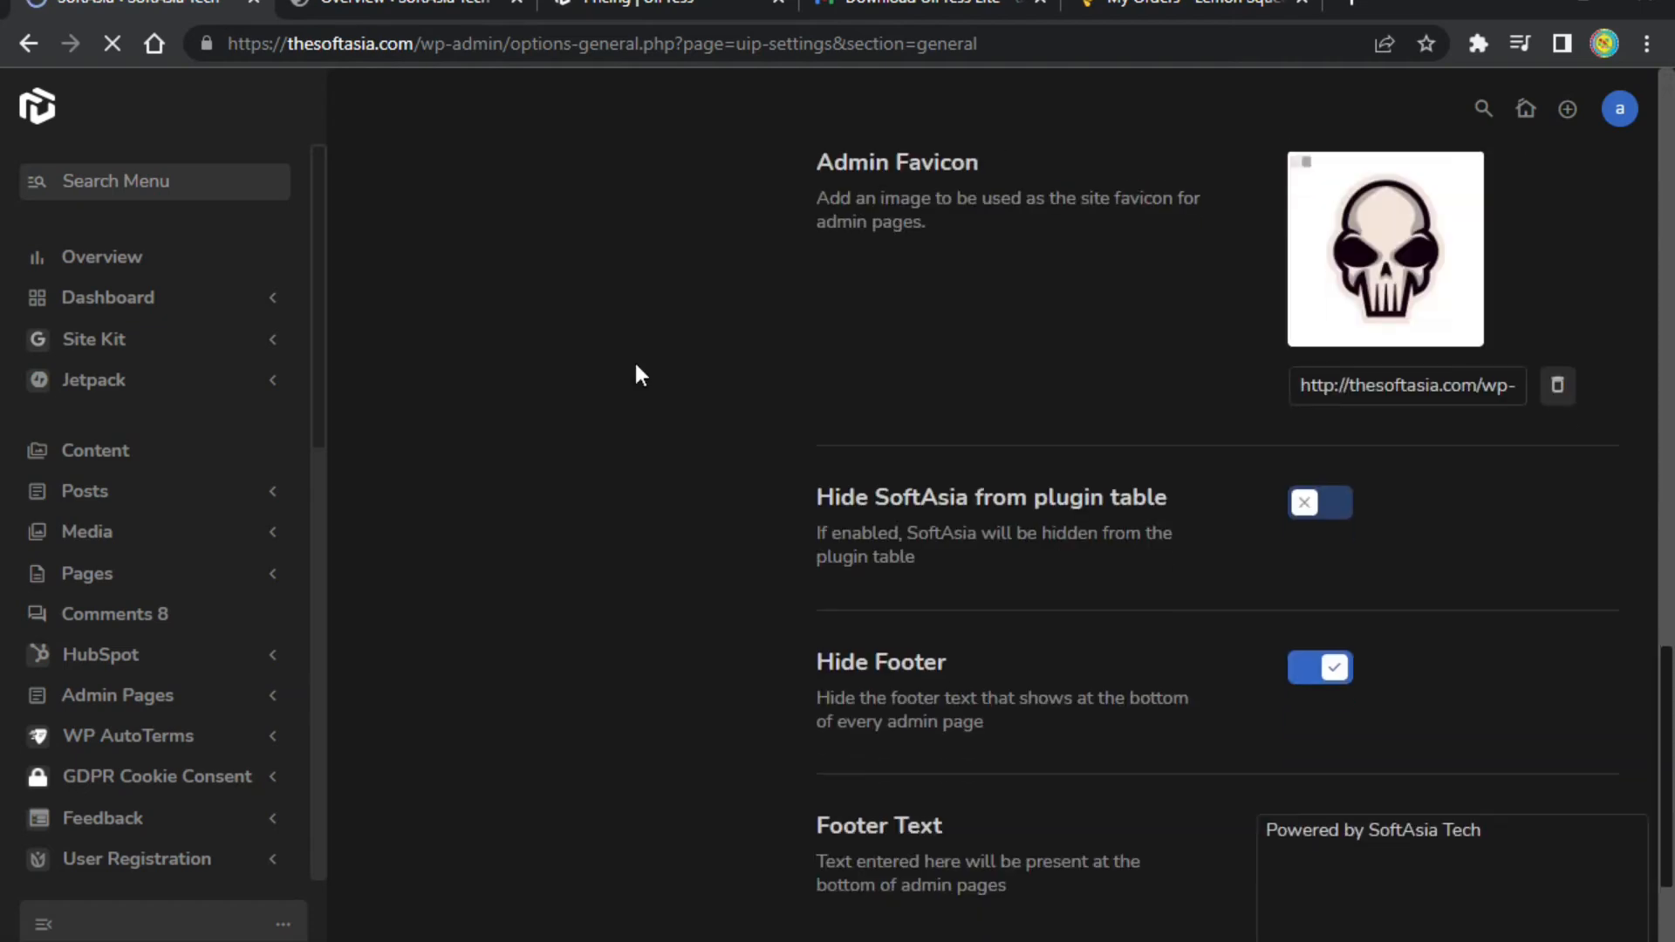
{"action": "left_click", "coordinate": [690, 797]}
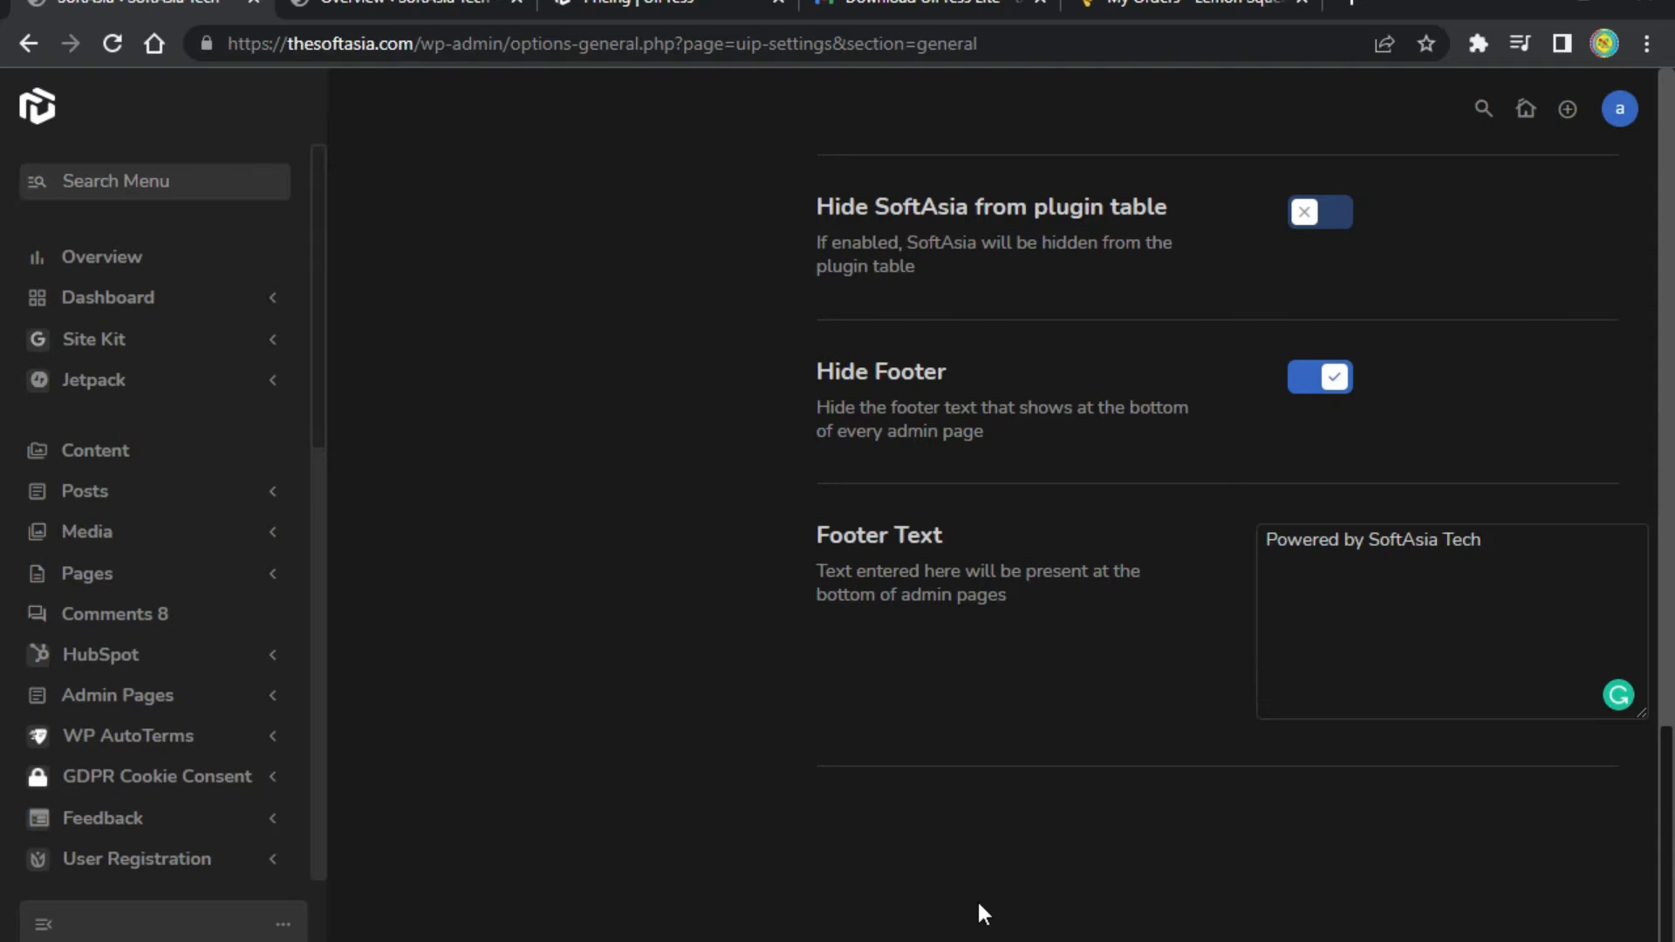
Disable Hide Footer, save the settings and reload the page to check the custom footer text.
{"action": "left_click", "coordinate": [1332, 386]}
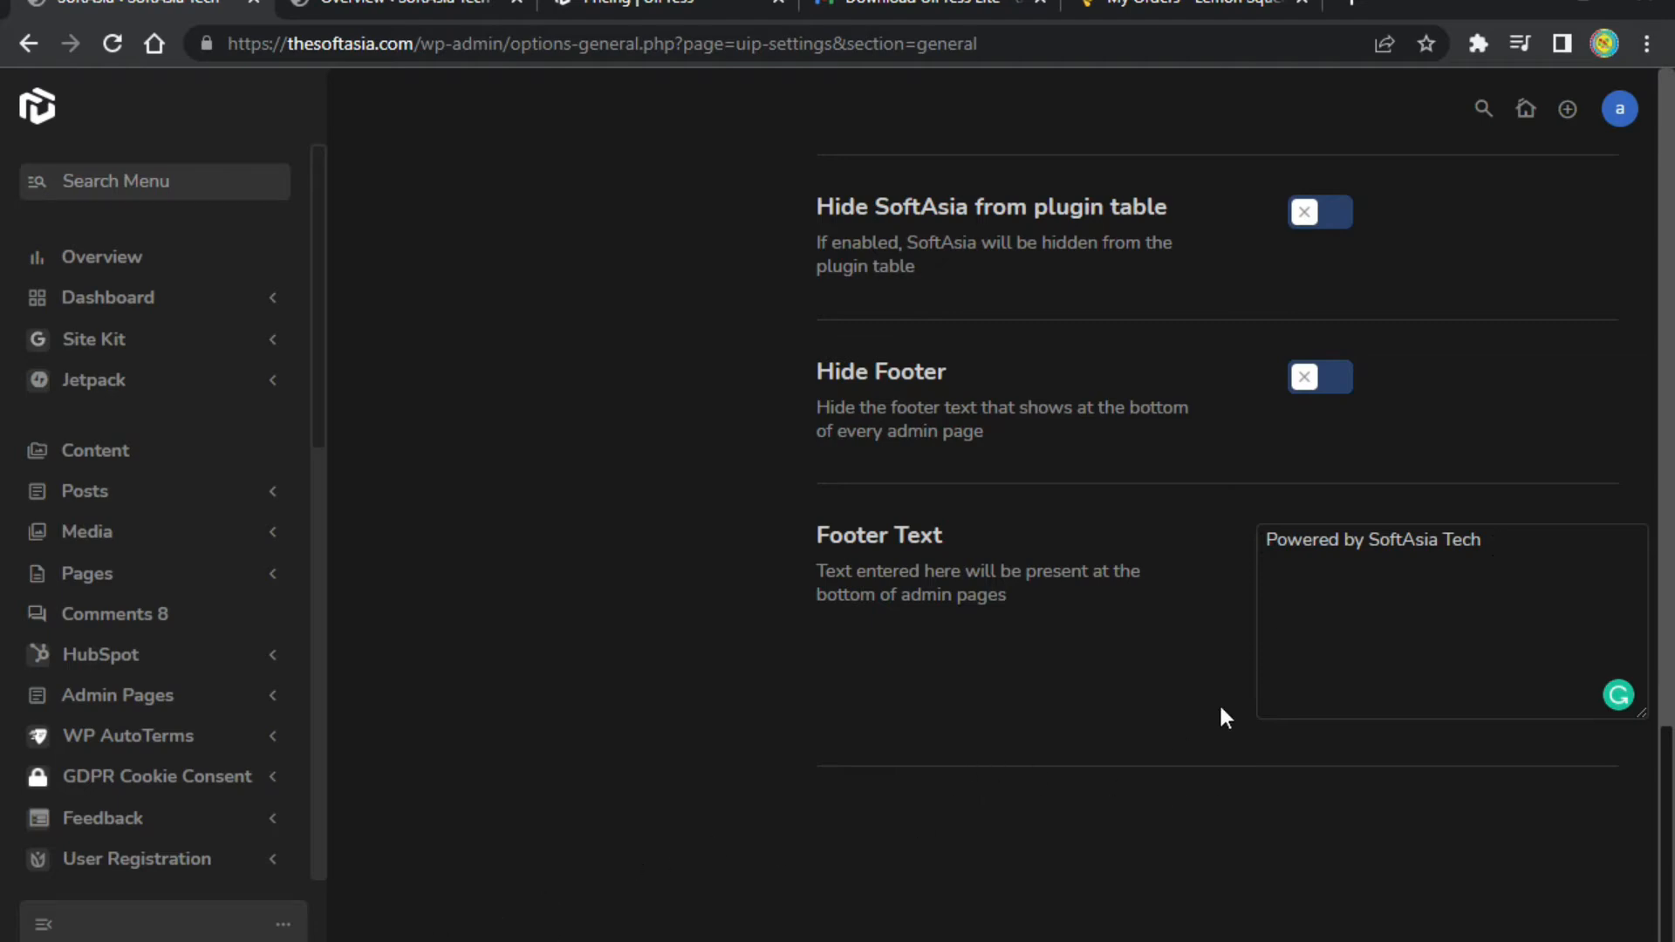
{"action": "scroll", "coordinate": [1220, 708], "scroll_direction": "up", "scroll_amount": 15}
{"action": "left_click", "coordinate": [1422, 209]}
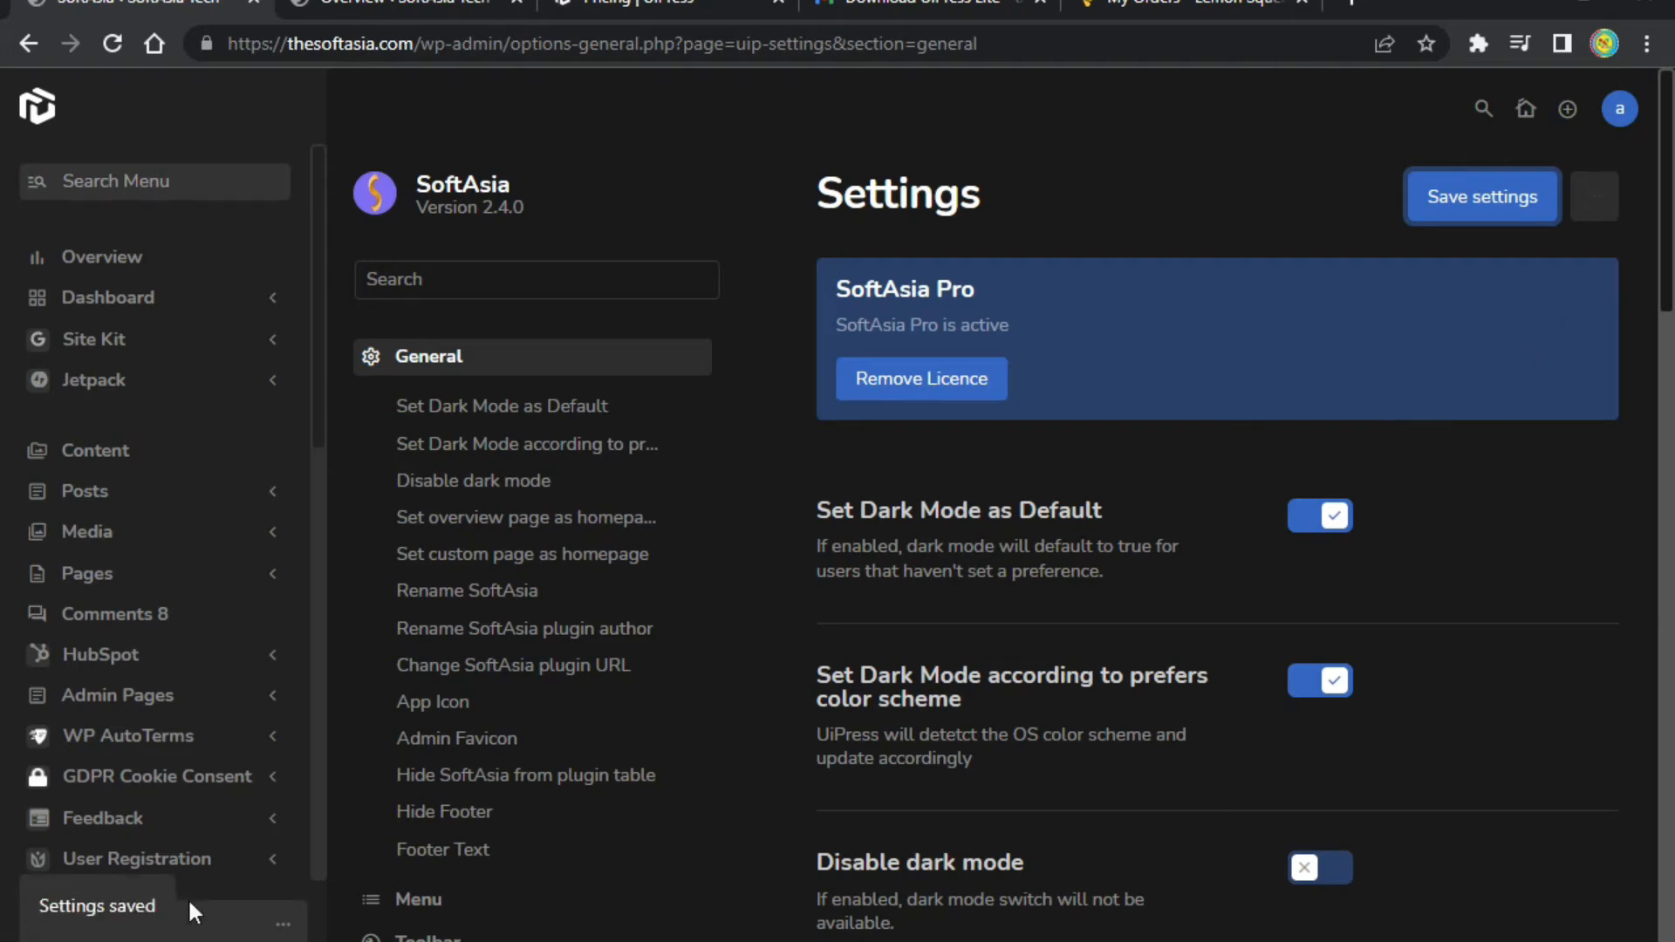
{"action": "left_click", "coordinate": [112, 44]}
{"action": "left_click_drag", "start_coordinate": [1672, 173], "coordinate": [1672, 904]}
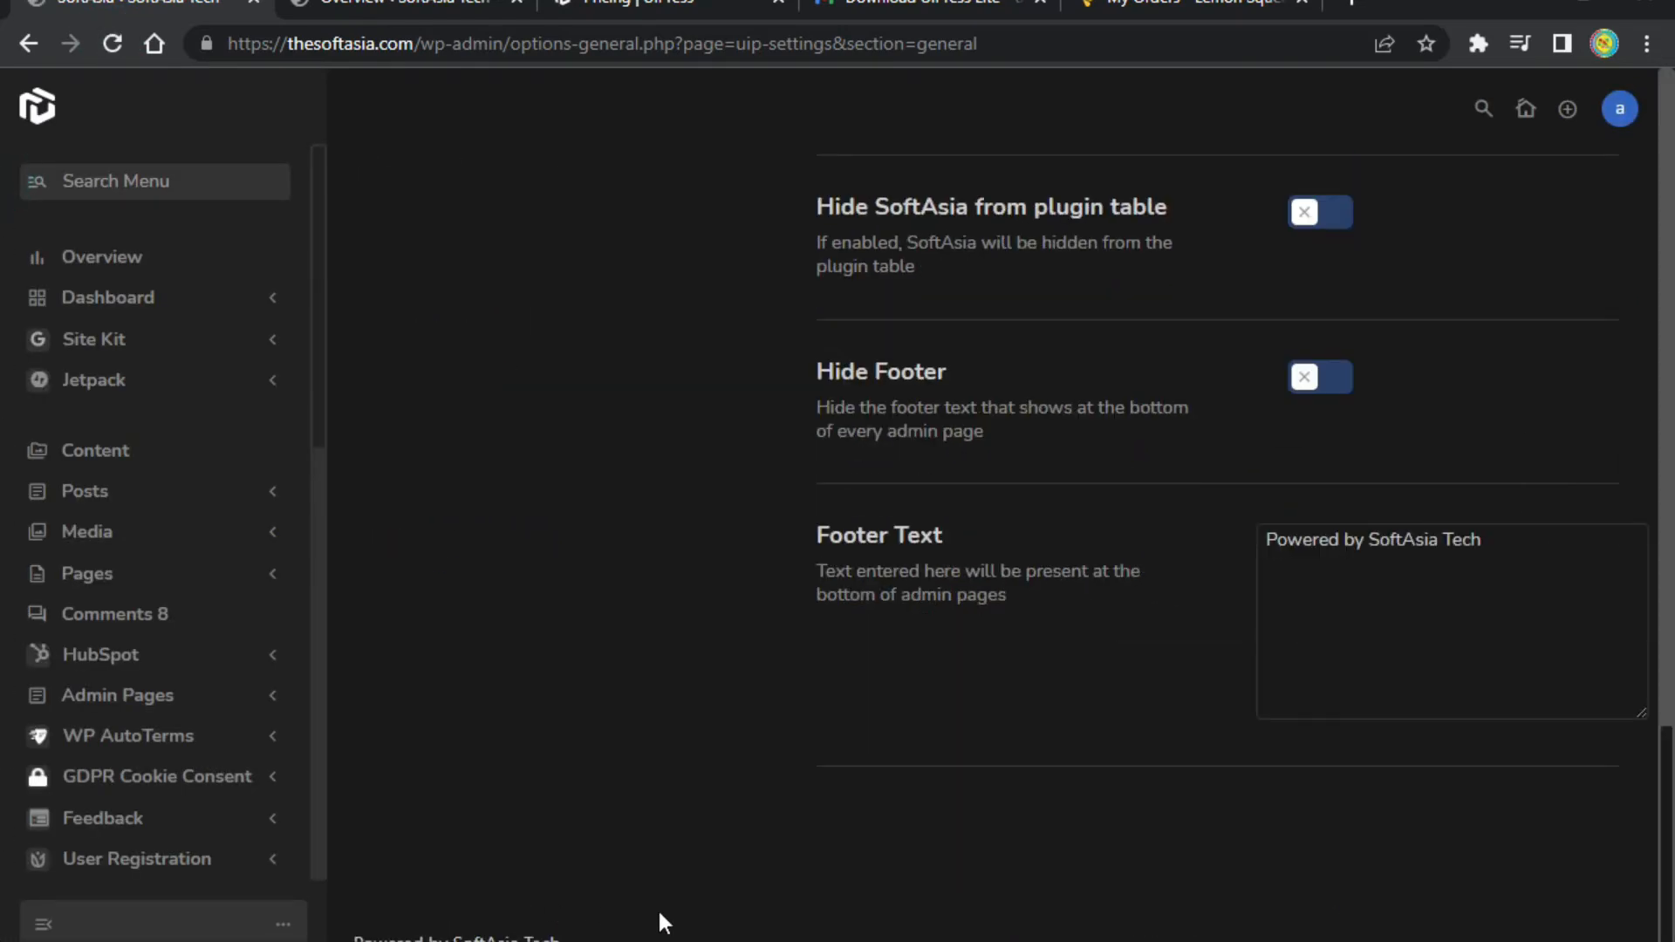
{"action": "left_click_drag", "start_coordinate": [353, 938], "coordinate": [497, 938]}
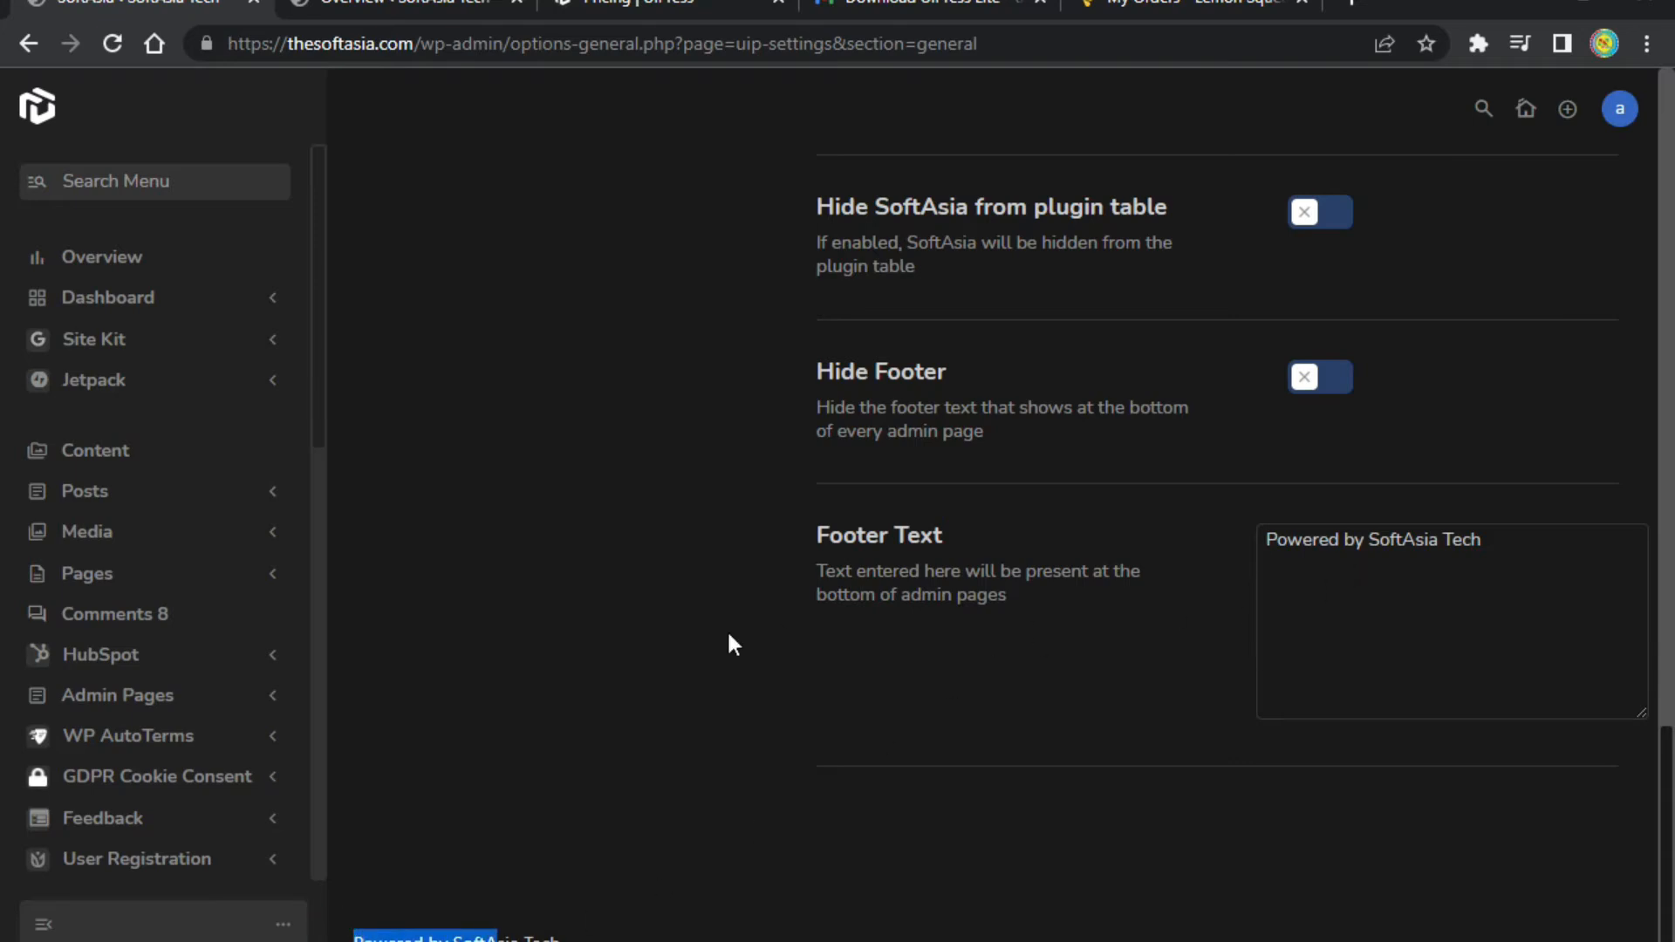
Open the Menu section of the SoftAsia settings.
{"action": "scroll", "coordinate": [729, 643], "scroll_direction": "up", "scroll_amount": 15}
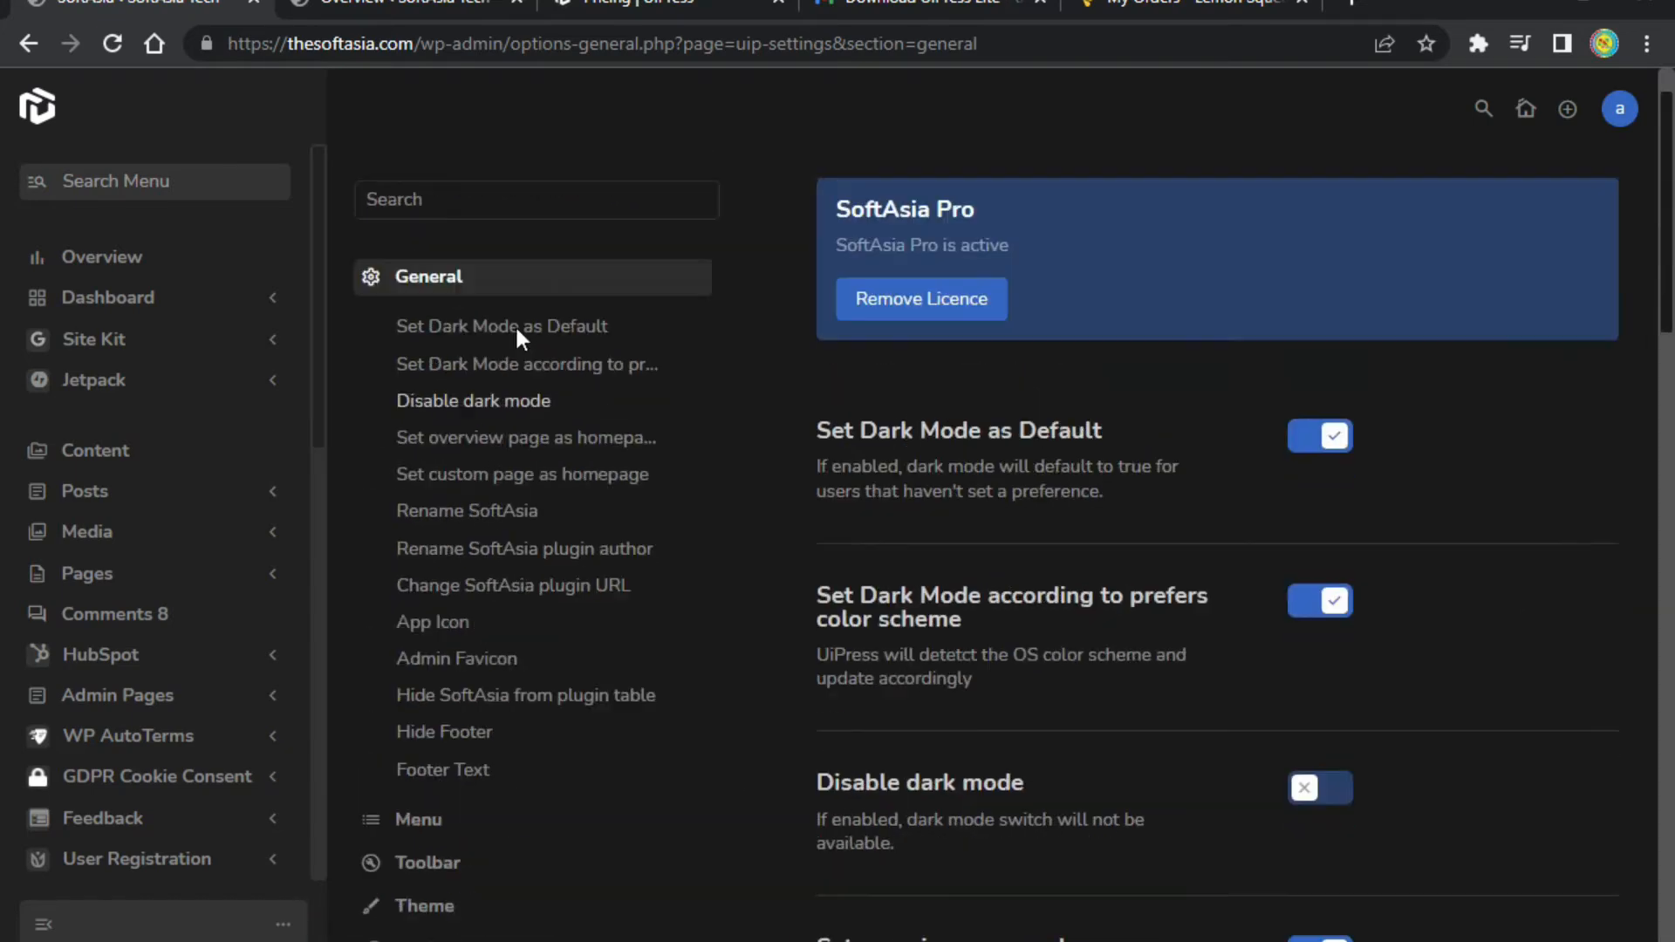
{"action": "scroll", "coordinate": [391, 381], "scroll_direction": "down", "scroll_amount": 6}
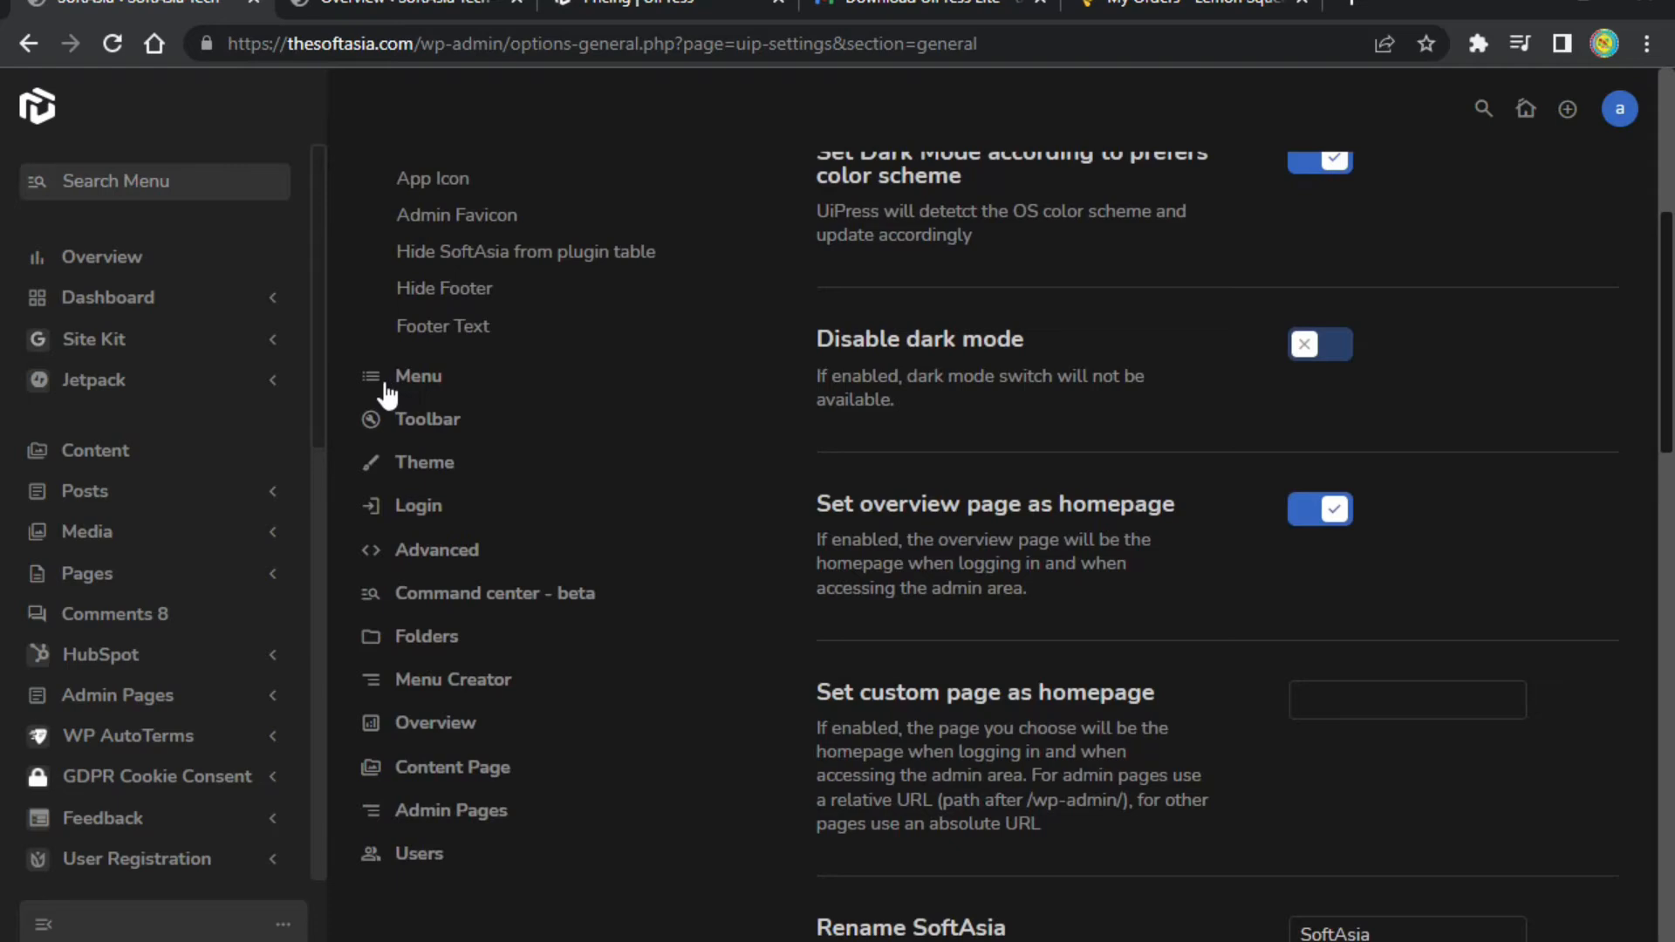
{"action": "left_click", "coordinate": [386, 393]}
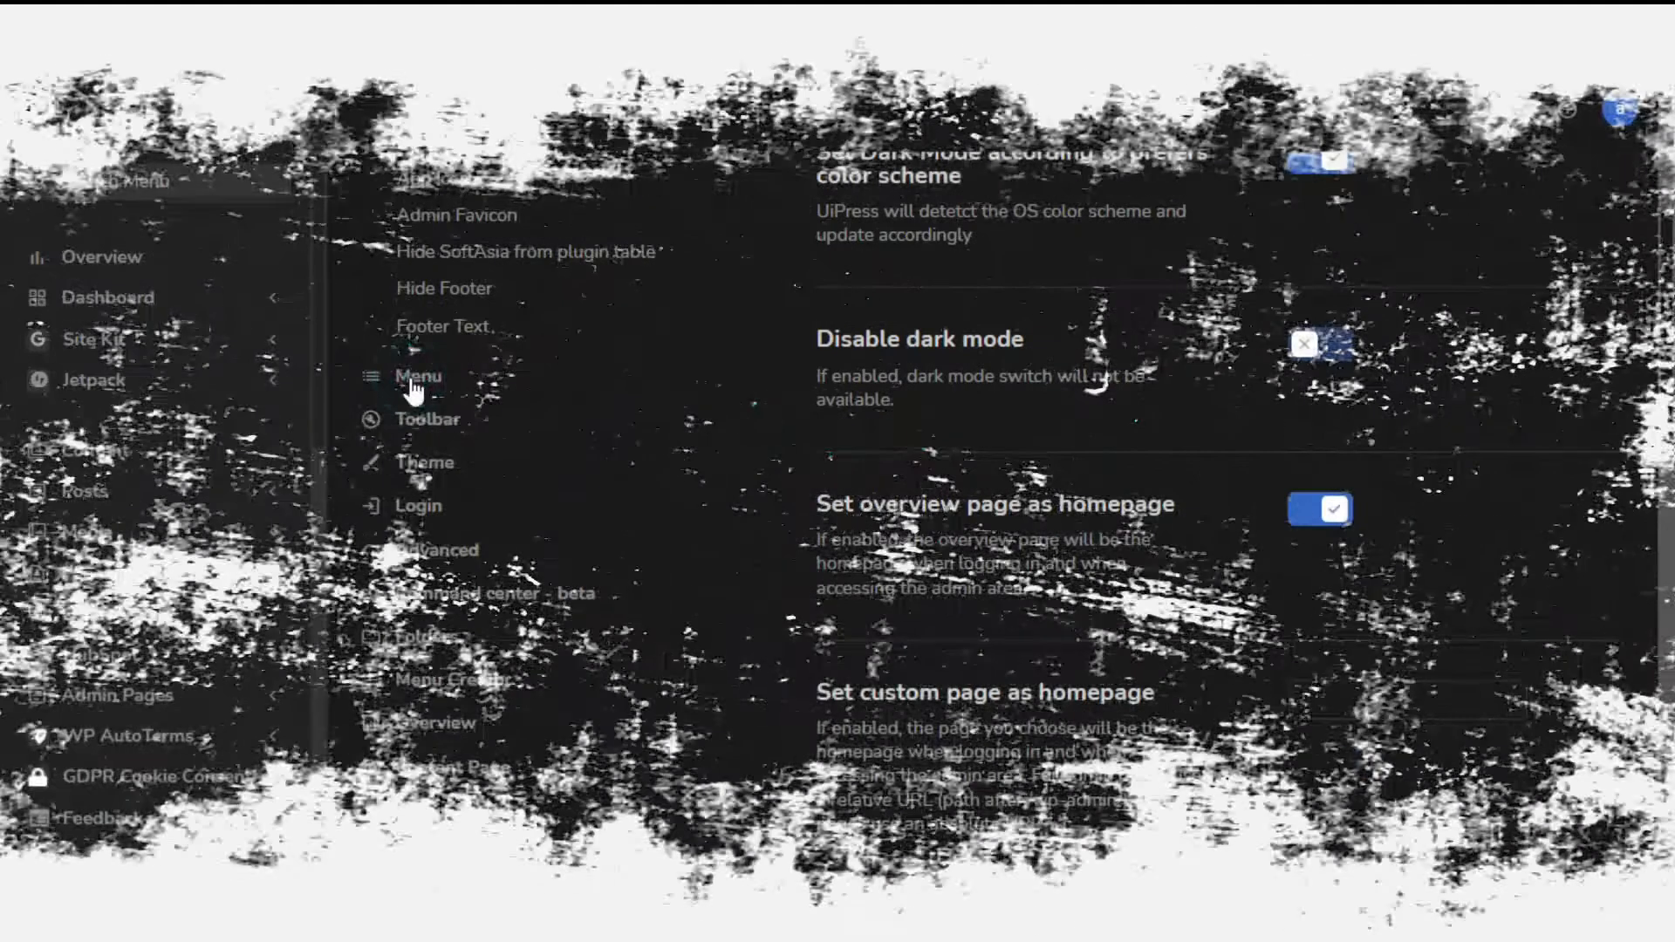
{"action": "left_click", "coordinate": [410, 376]}
{"action": "scroll", "coordinate": [1263, 385], "scroll_direction": "up", "scroll_amount": 6}
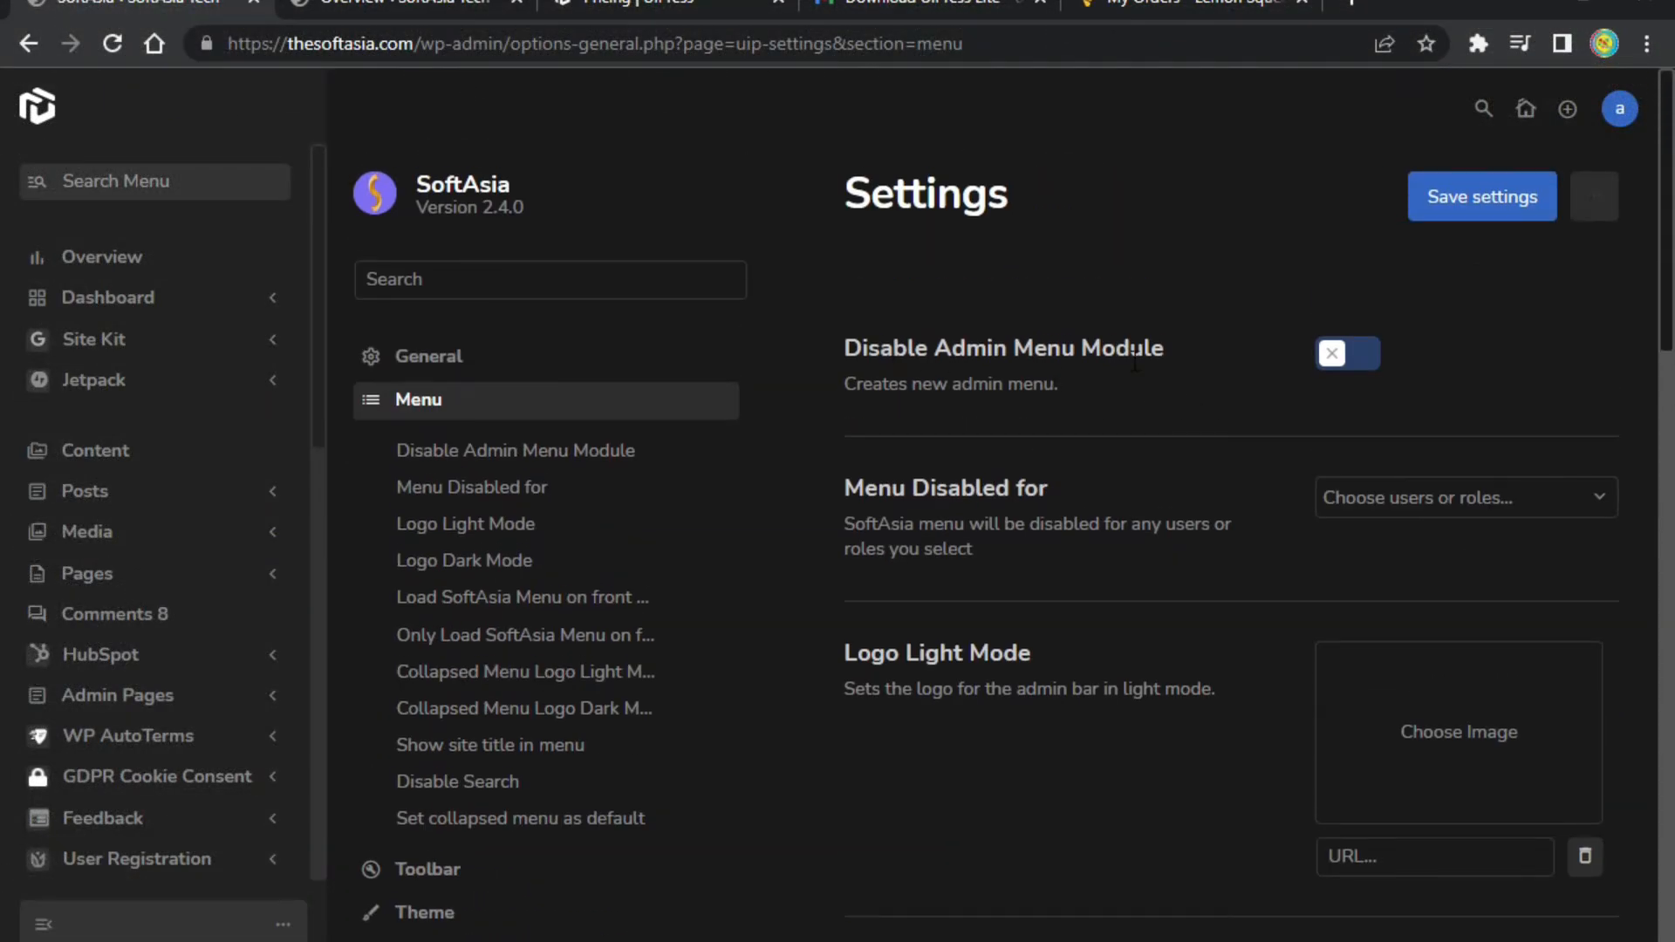
Expand Appearance in the admin menu and look through the entries down to the Settings group.
{"action": "scroll", "coordinate": [269, 598], "scroll_direction": "down", "scroll_amount": 5}
{"action": "left_click", "coordinate": [270, 599]}
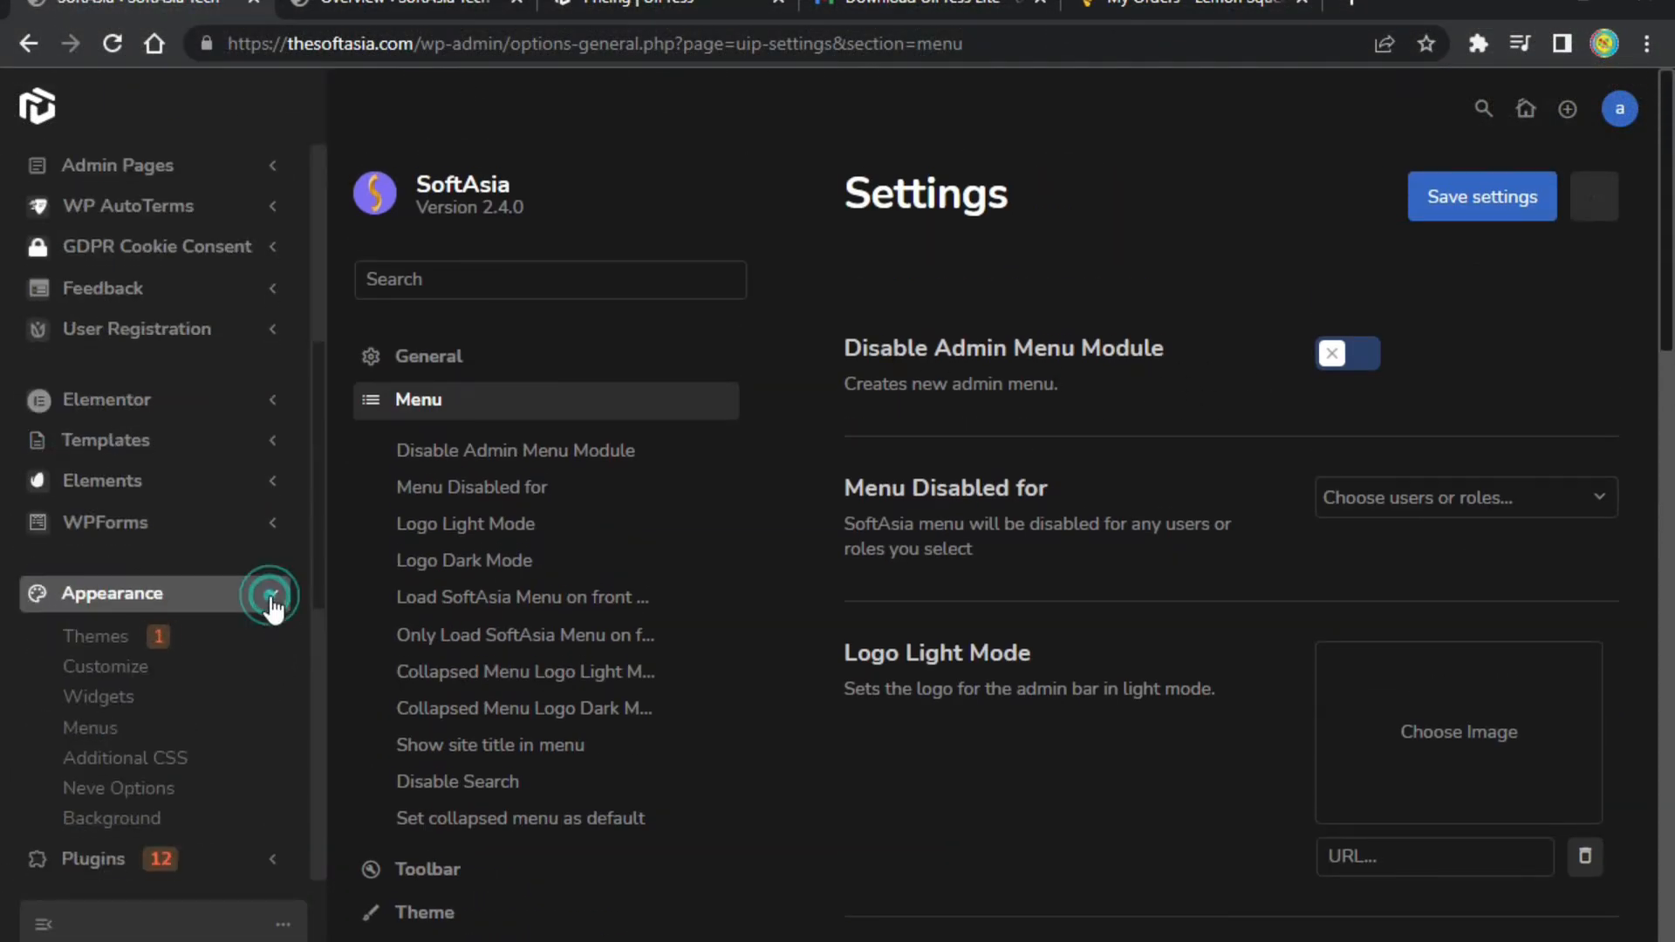
{"action": "scroll", "coordinate": [213, 589], "scroll_direction": "down", "scroll_amount": 2}
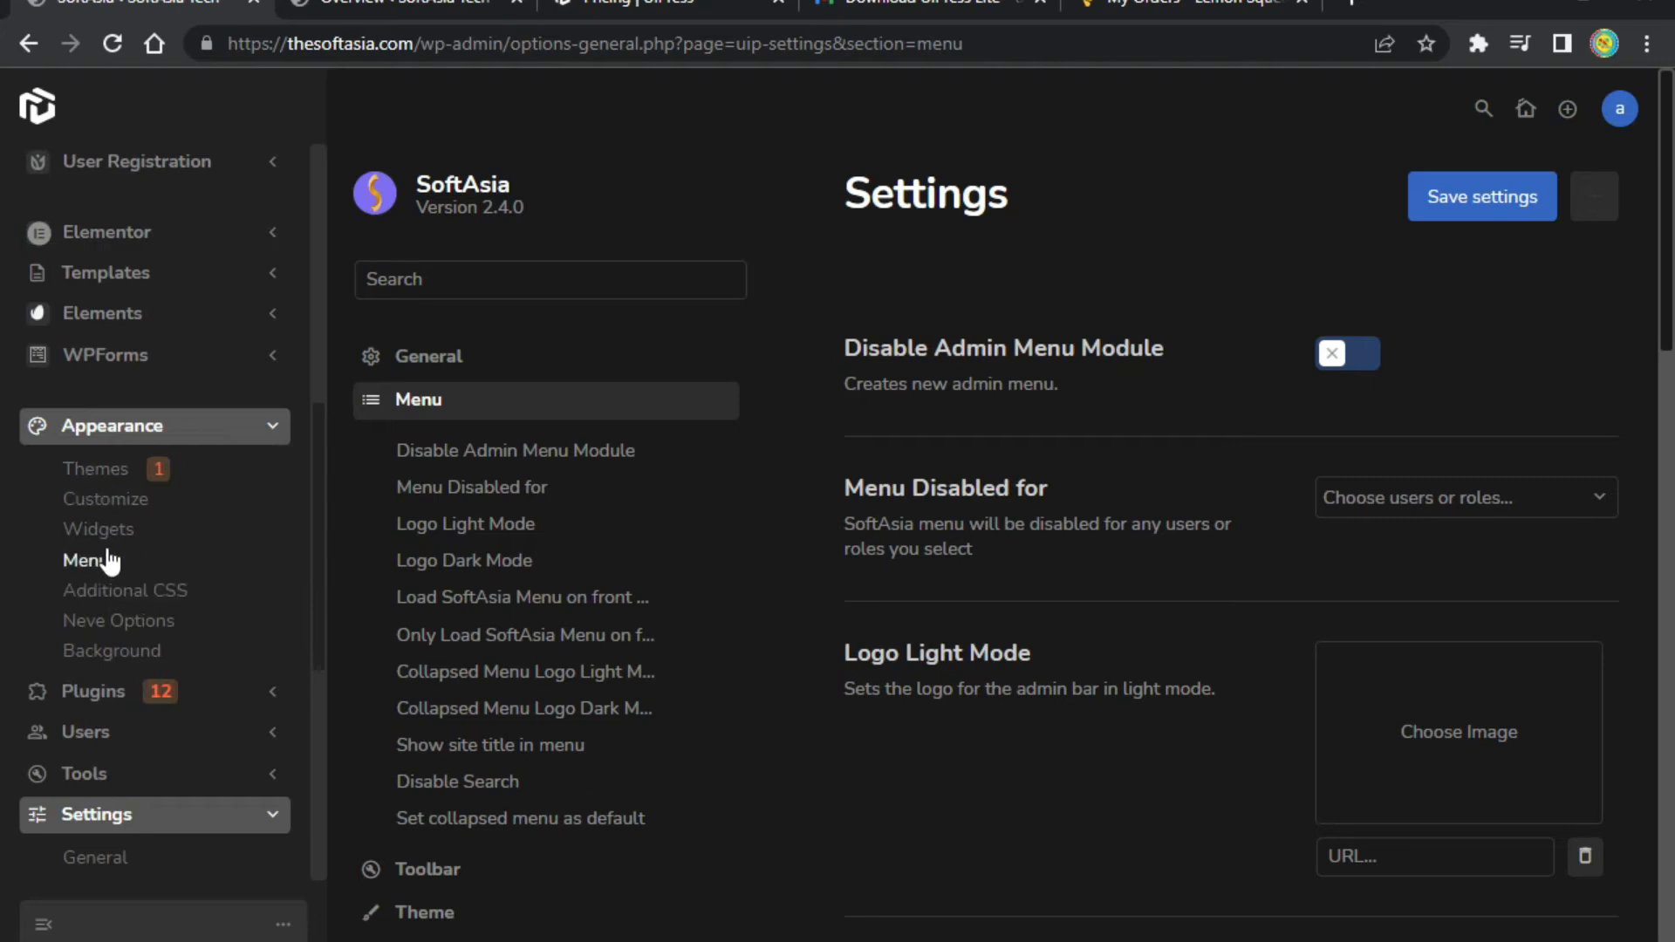
{"action": "scroll", "coordinate": [113, 677], "scroll_direction": "down", "scroll_amount": 6}
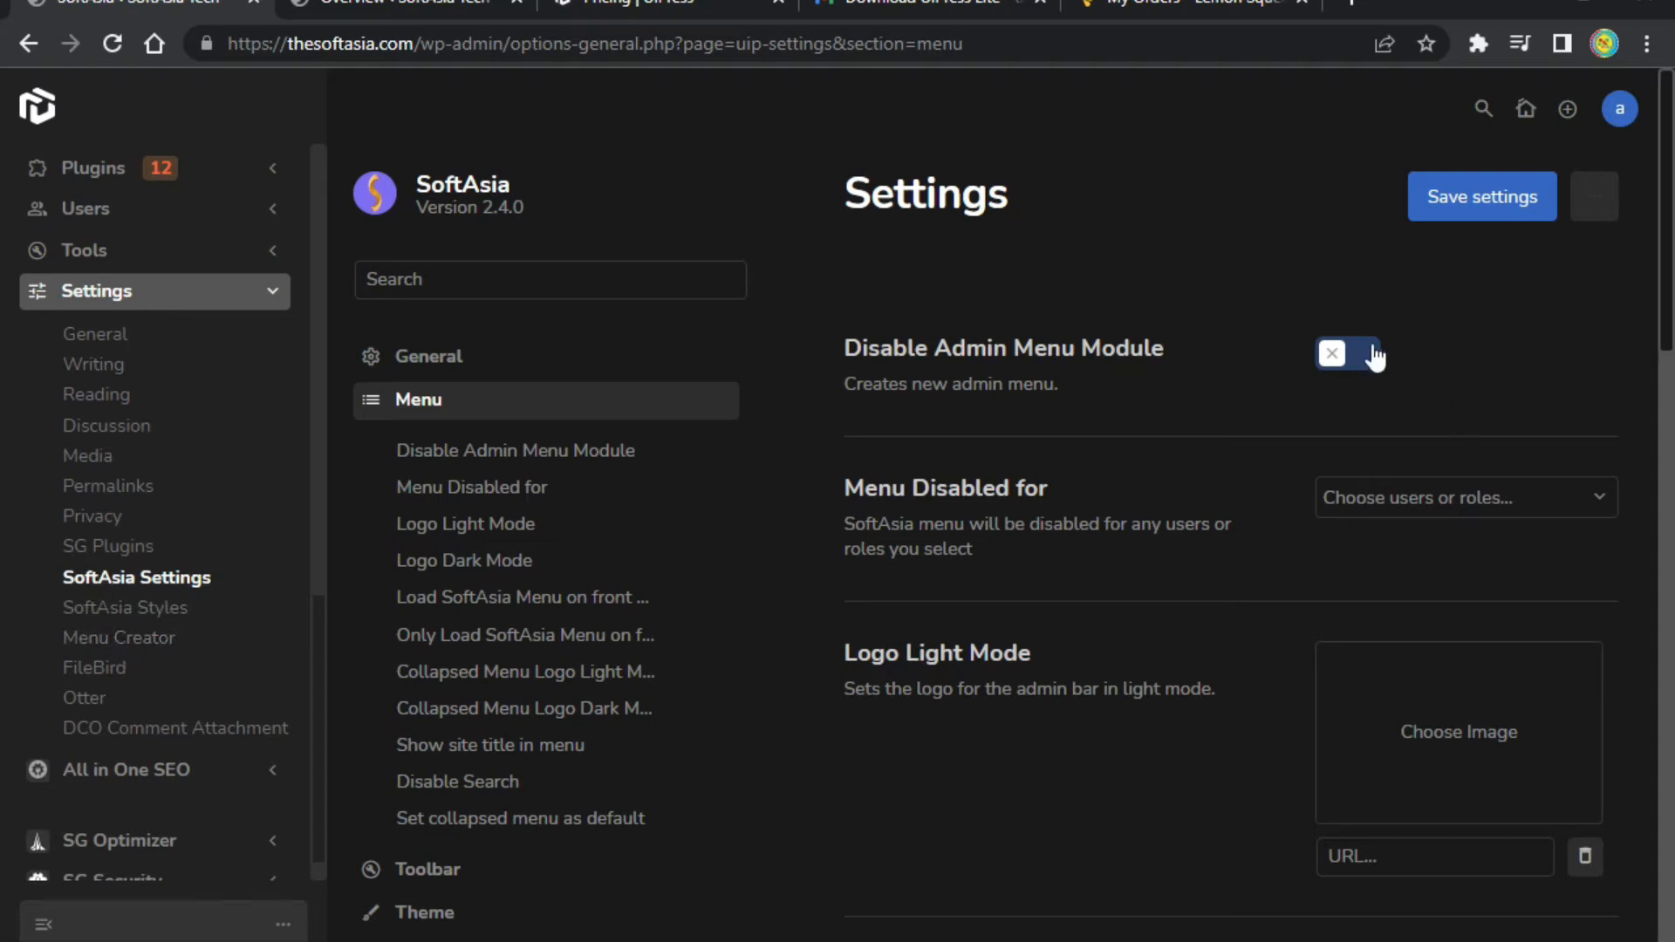
Set Menu Disabled for to the Subscriber role, found by searching users and roles for "subs".
{"action": "scroll", "coordinate": [1047, 454], "scroll_direction": "down", "scroll_amount": 2}
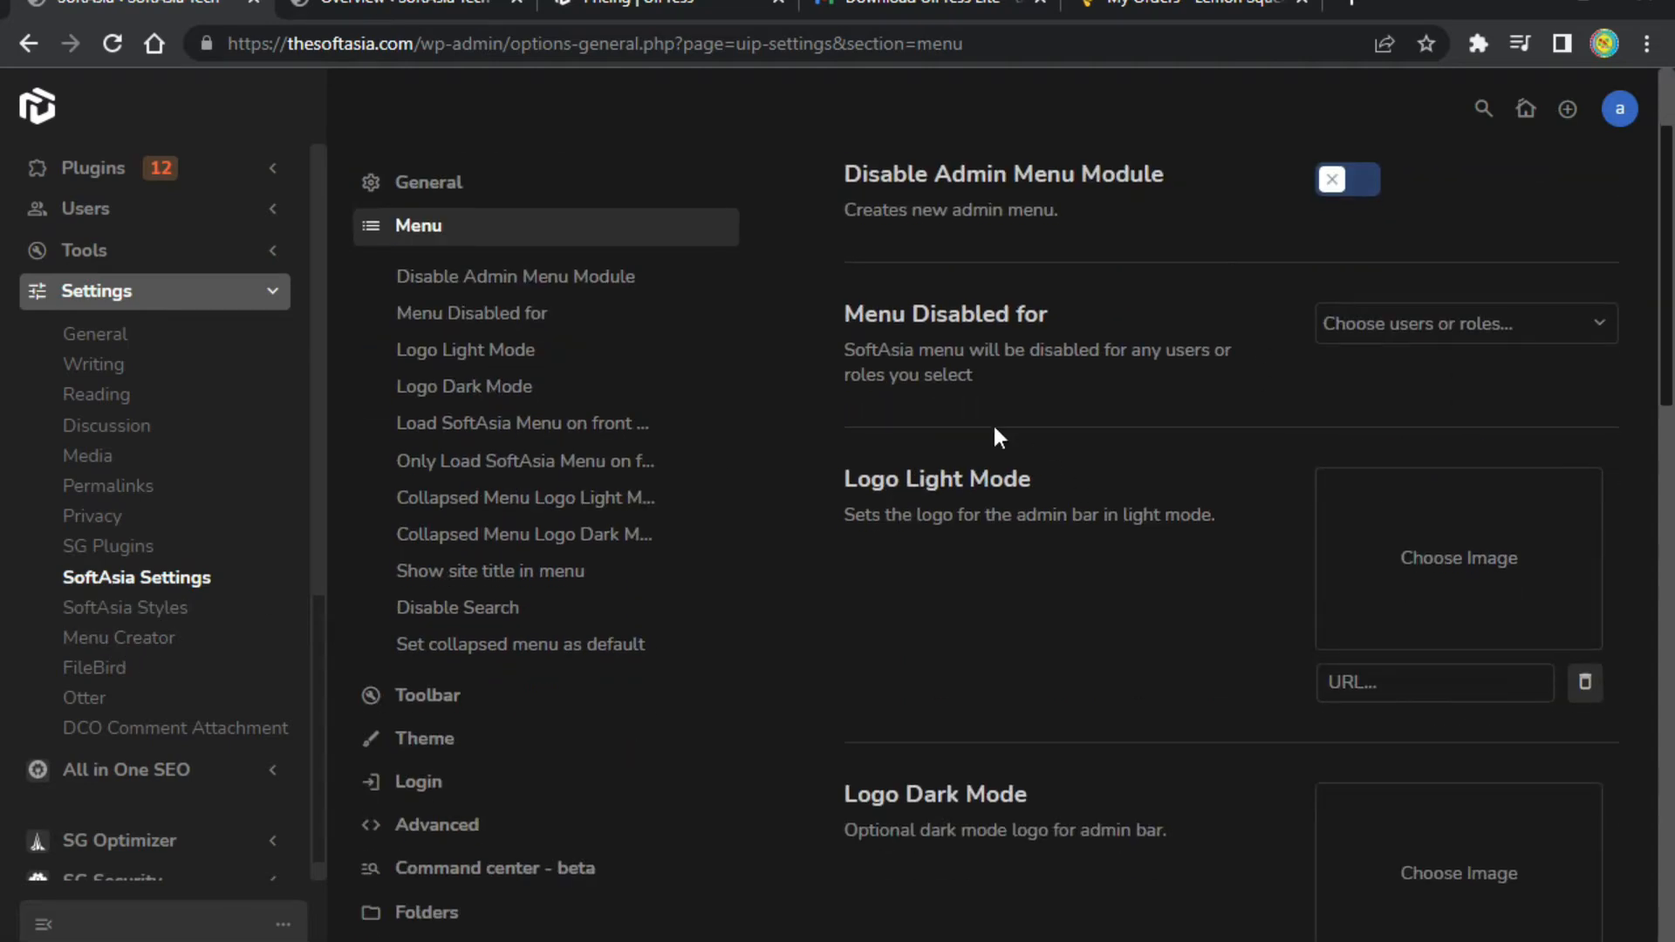
{"action": "triple_click", "coordinate": [847, 313]}
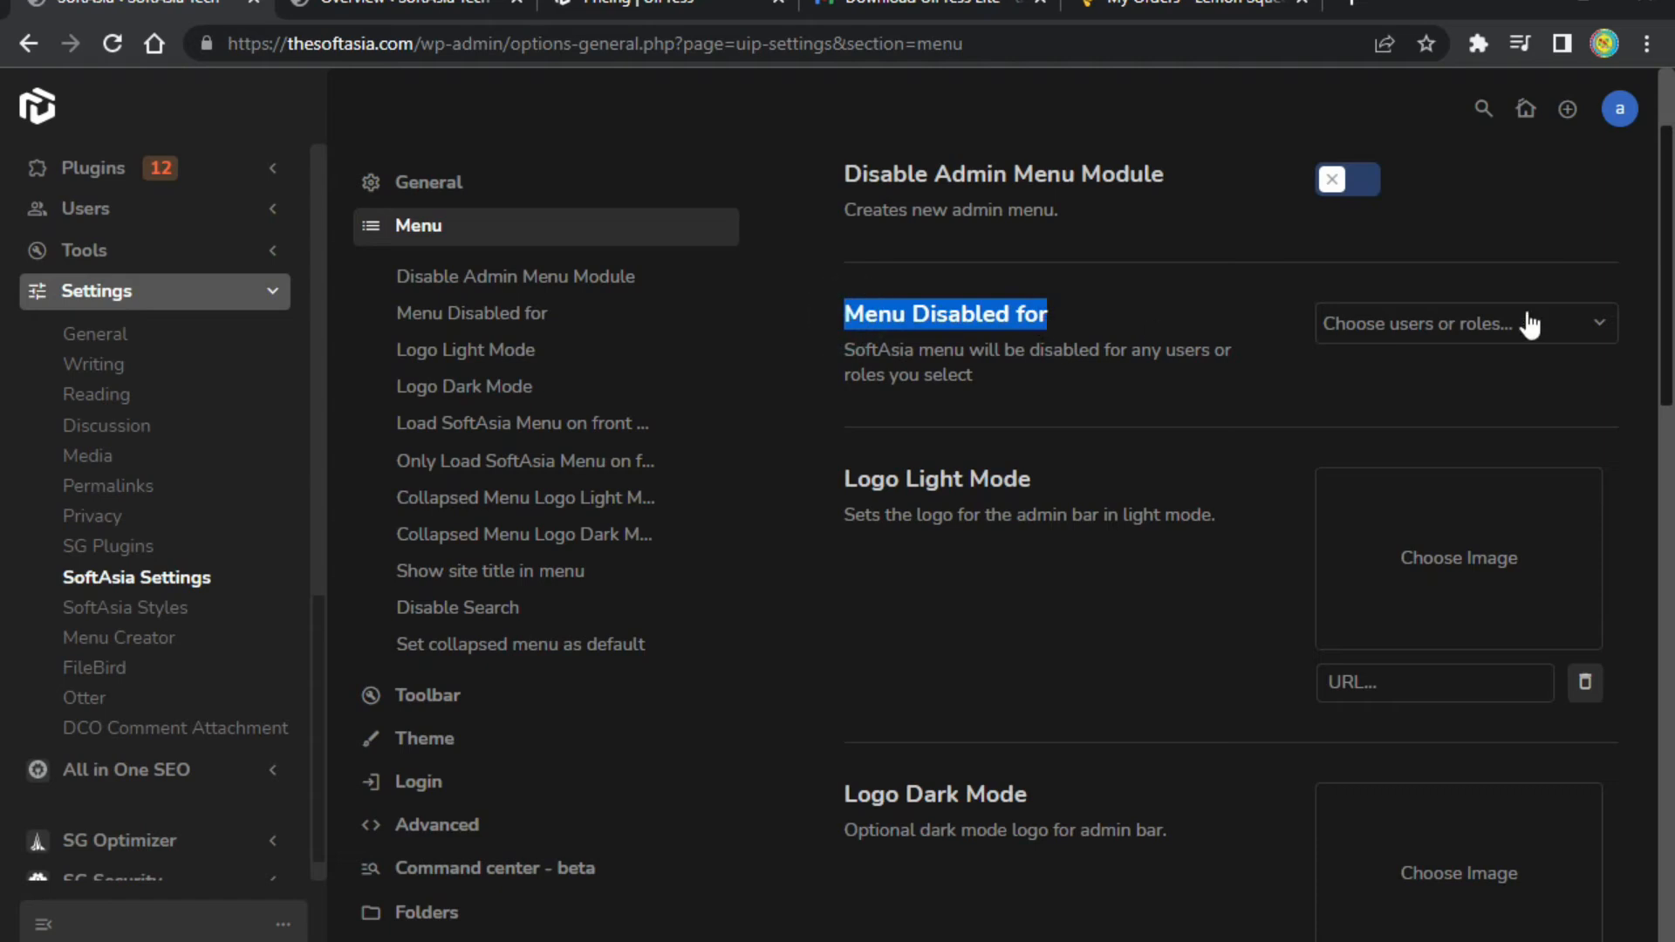
{"action": "left_click", "coordinate": [1522, 330]}
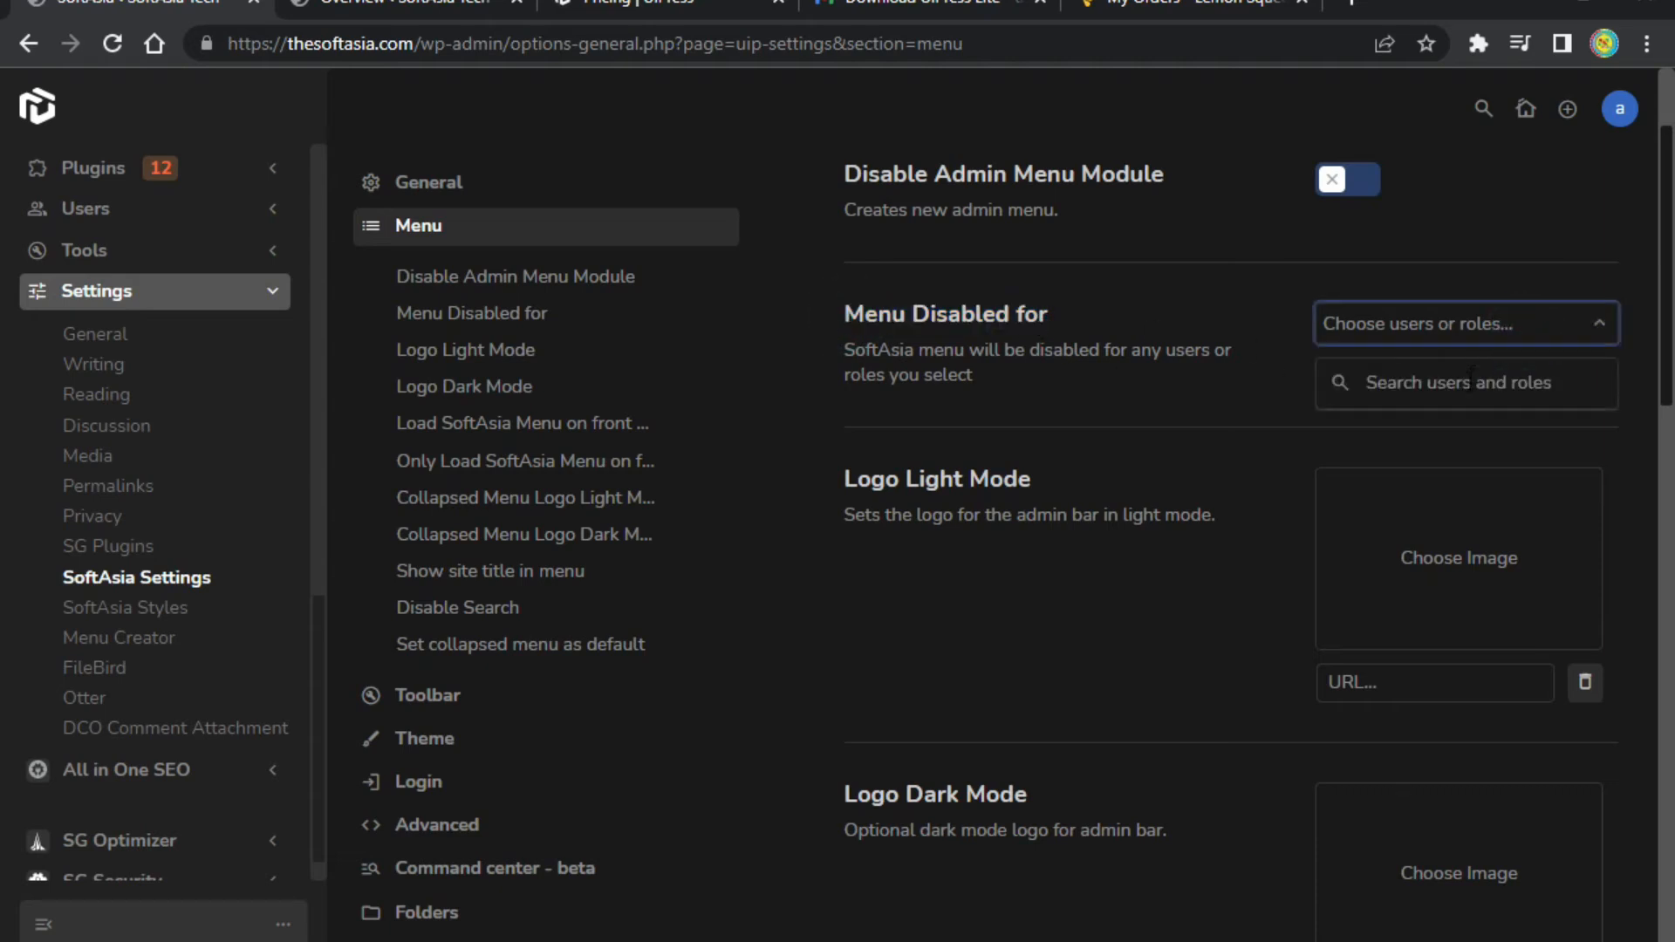
{"action": "type", "text": "subs"}
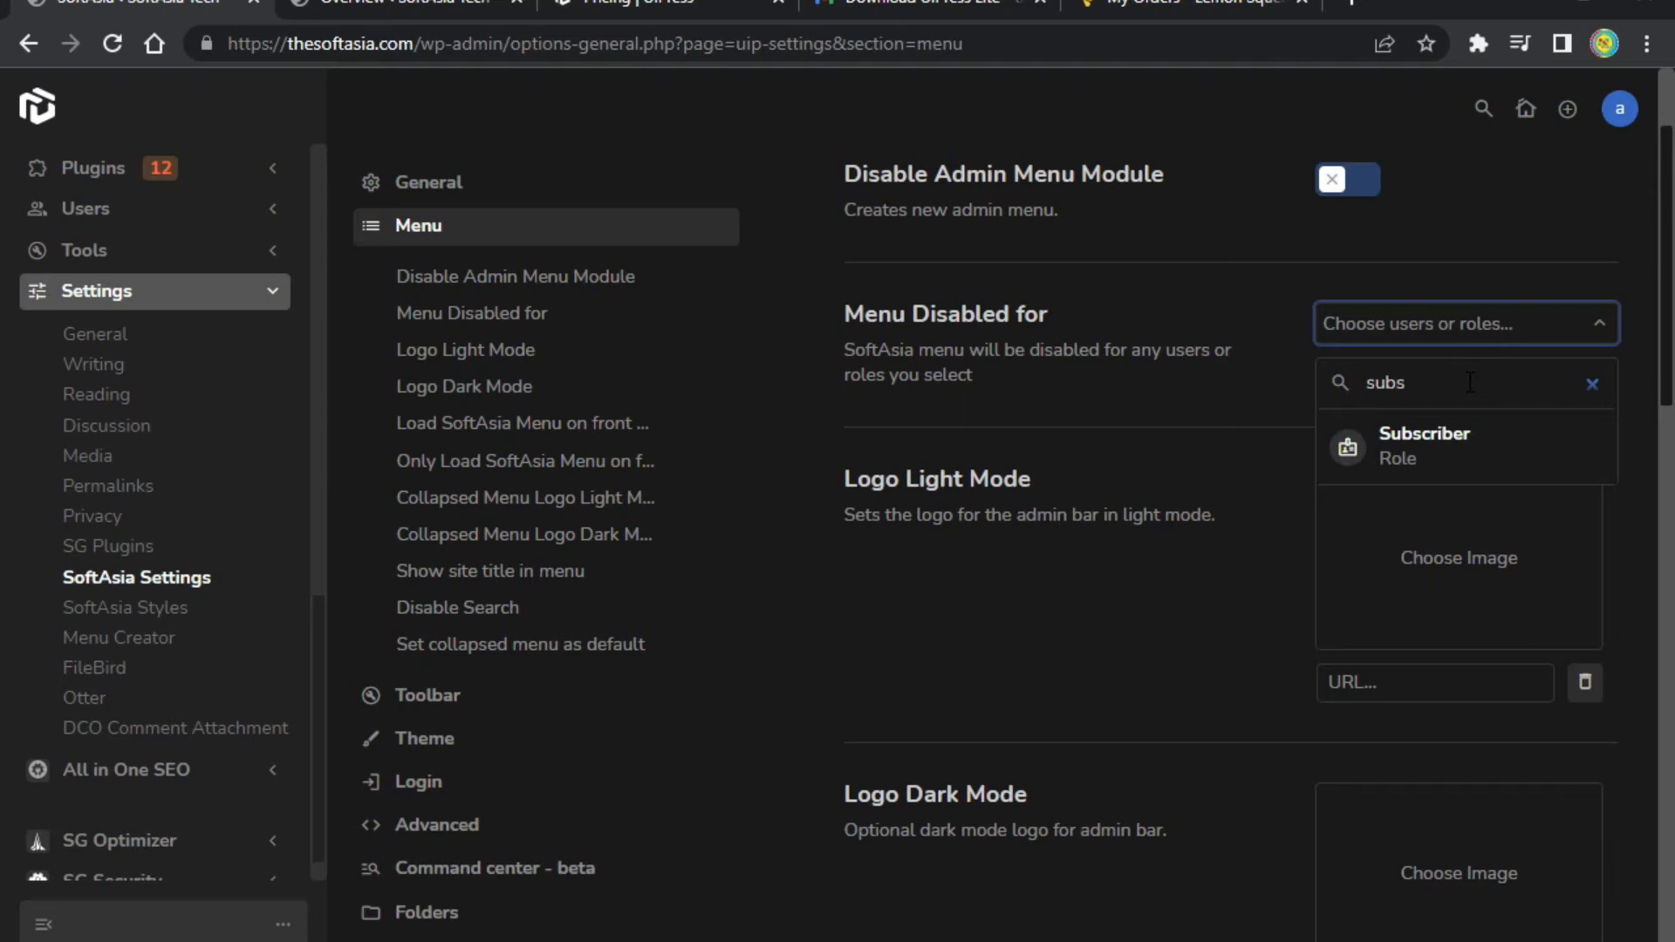
{"action": "left_click", "coordinate": [1422, 445]}
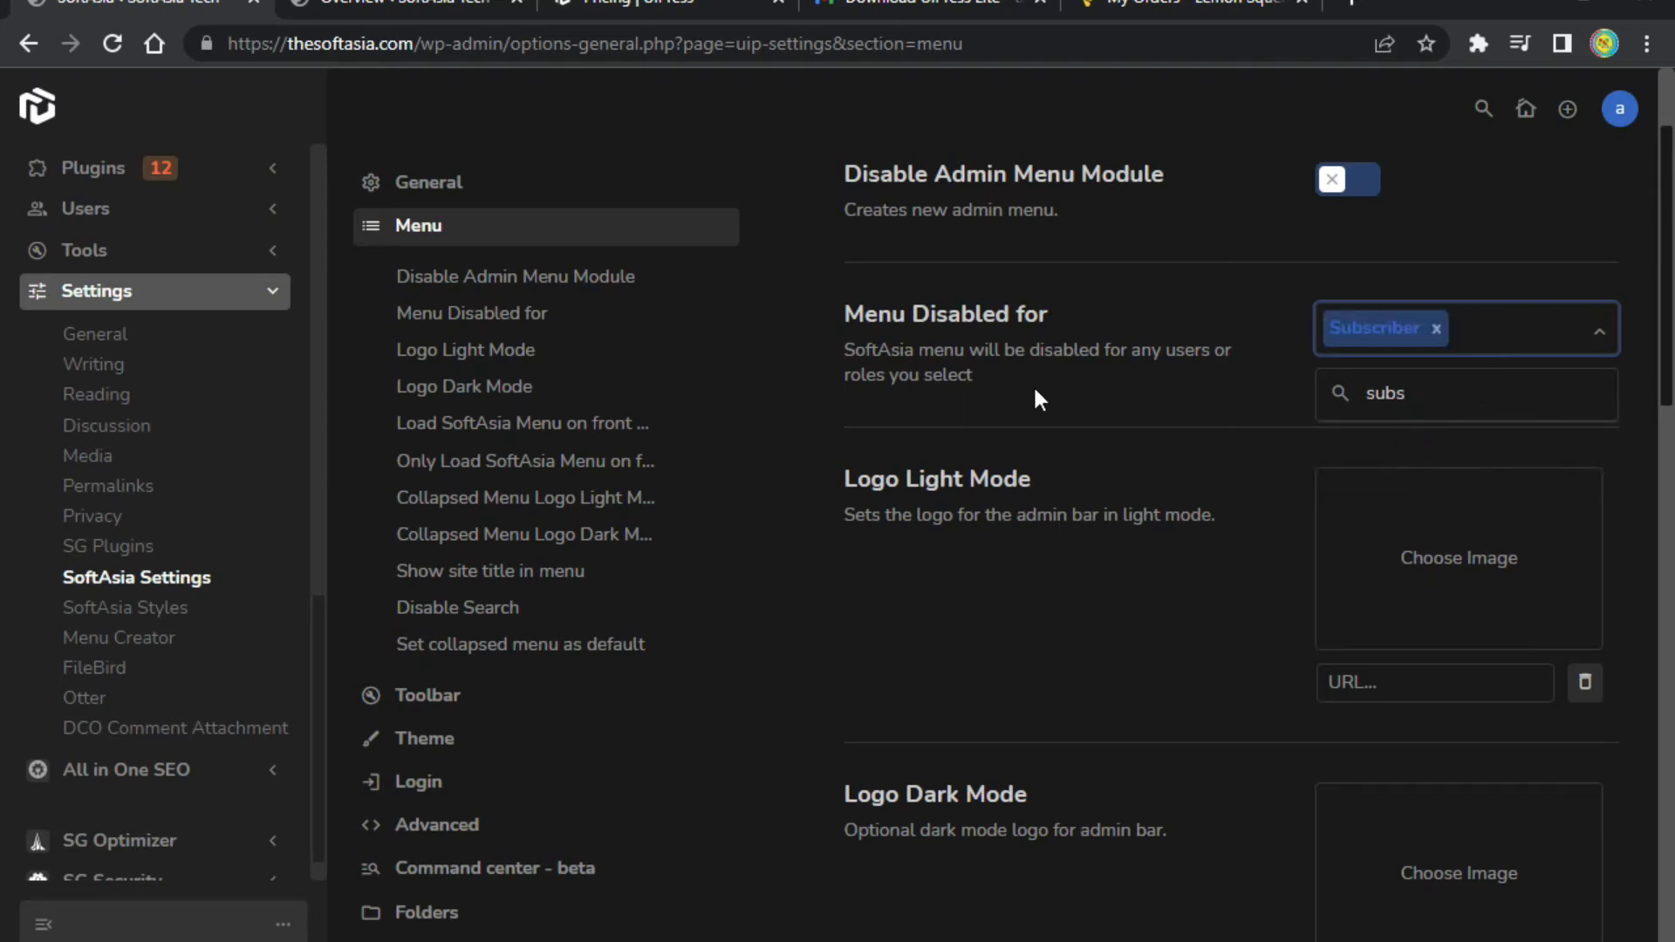
{"action": "left_click", "coordinate": [1171, 393]}
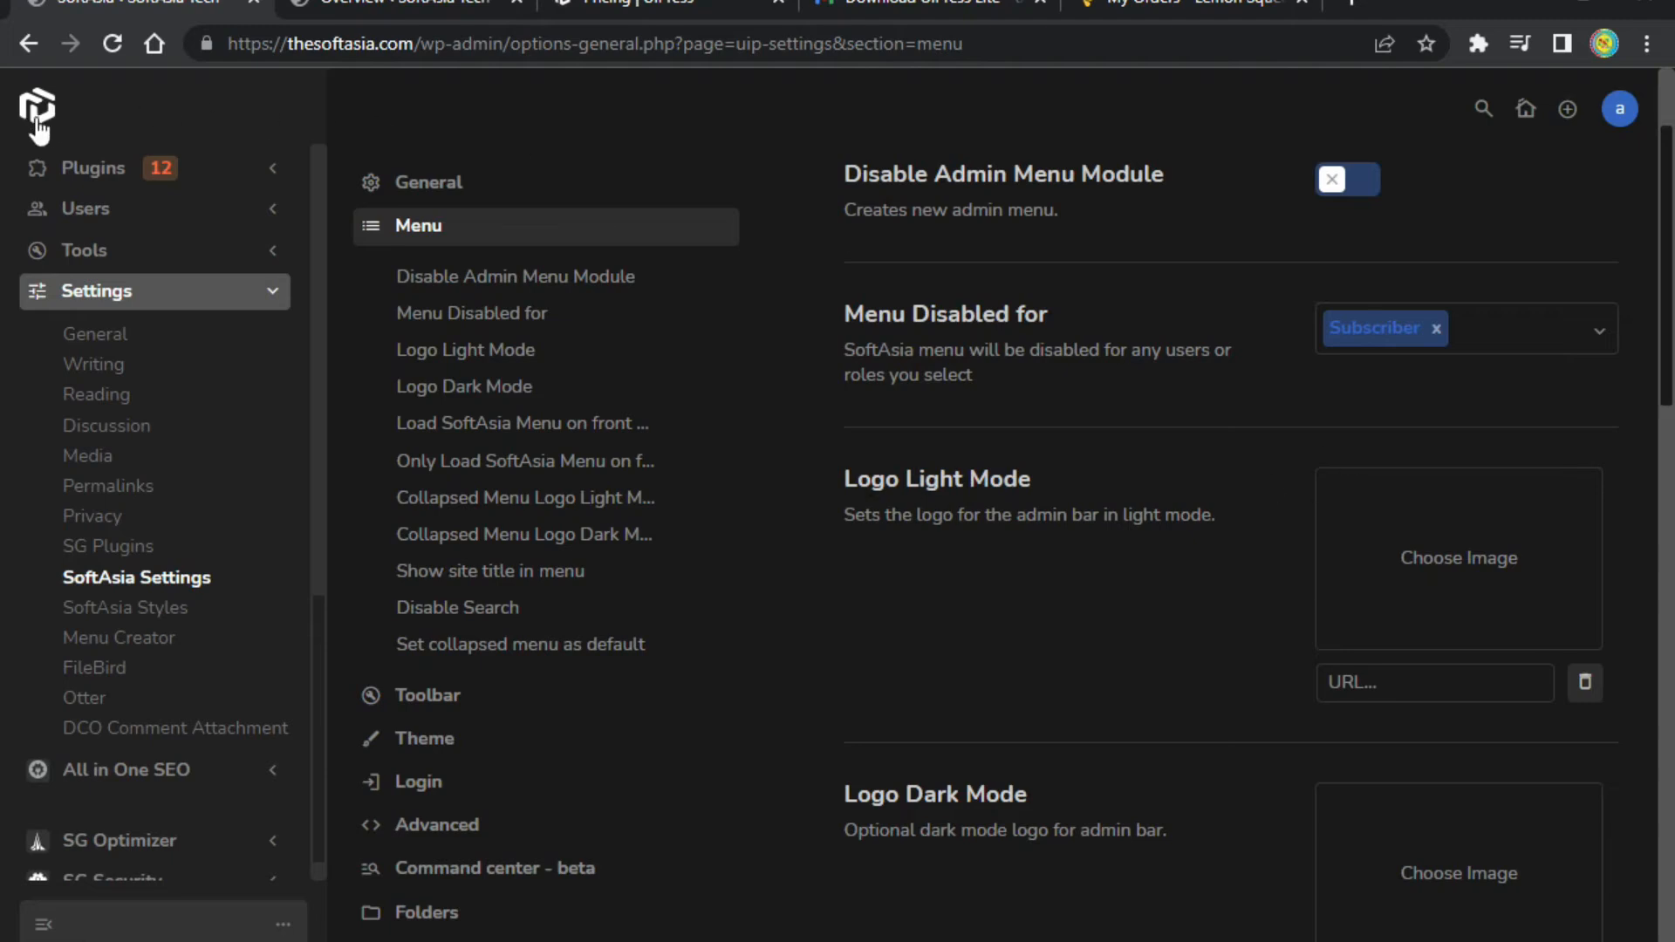
Set Logo Light Mode to the round purple logo with the orange S from the media library.
{"action": "left_click", "coordinate": [1455, 578]}
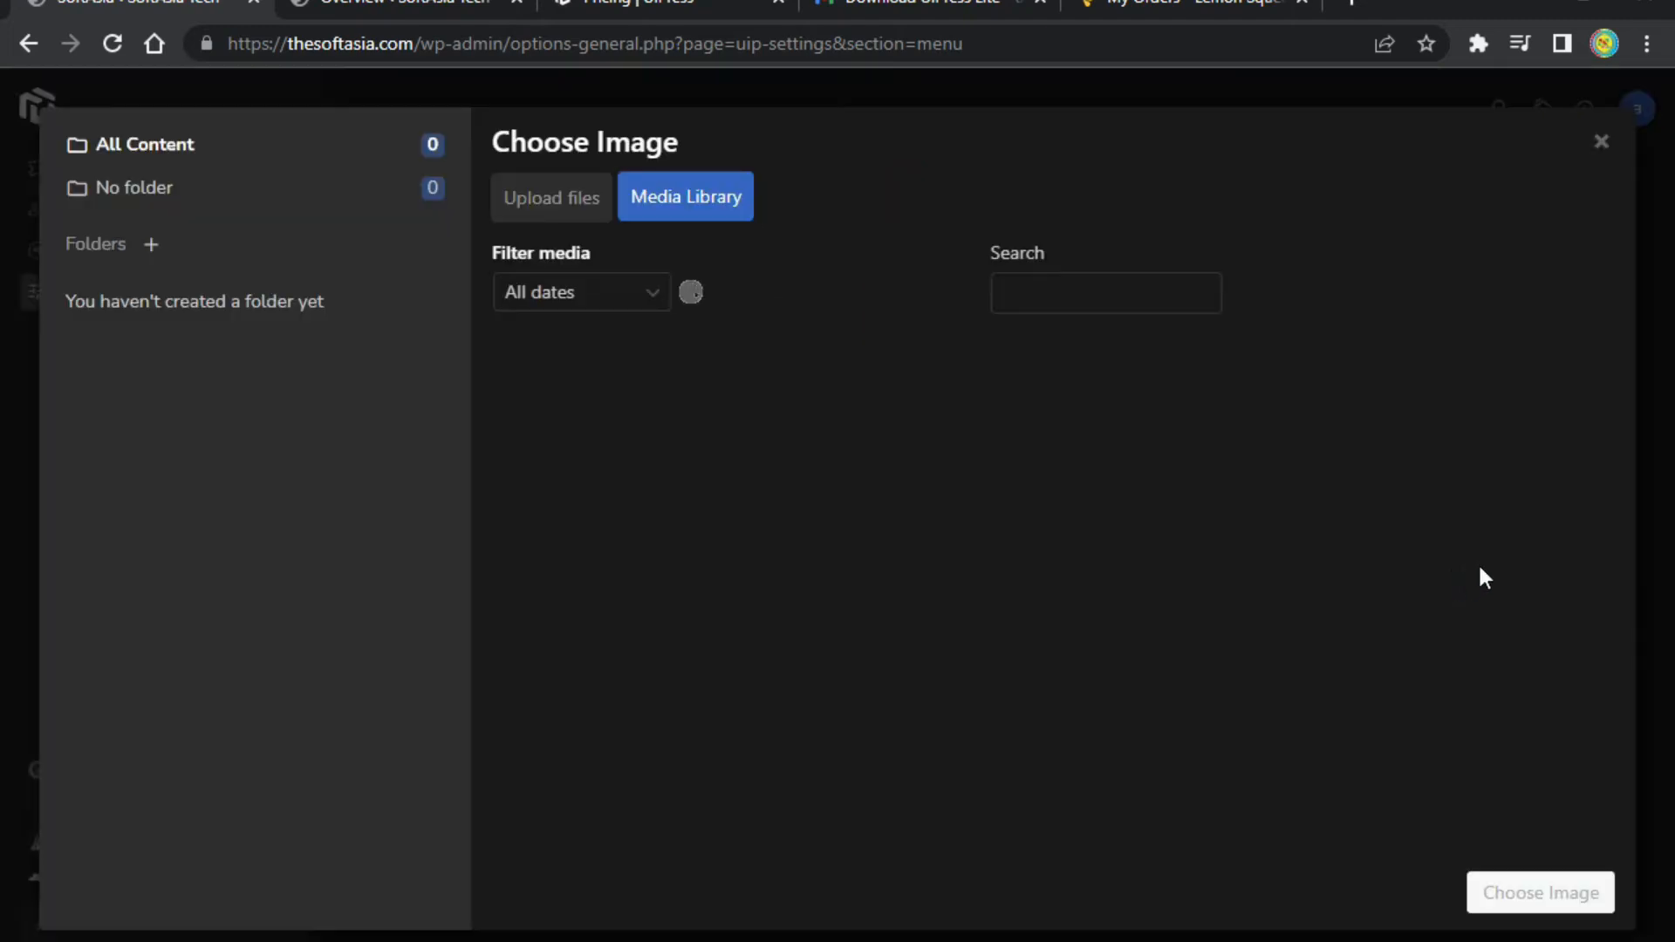
{"action": "scroll", "coordinate": [968, 579], "scroll_direction": "down", "scroll_amount": 15}
{"action": "scroll", "coordinate": [975, 582], "scroll_direction": "down", "scroll_amount": 10}
{"action": "left_click", "coordinate": [767, 710]}
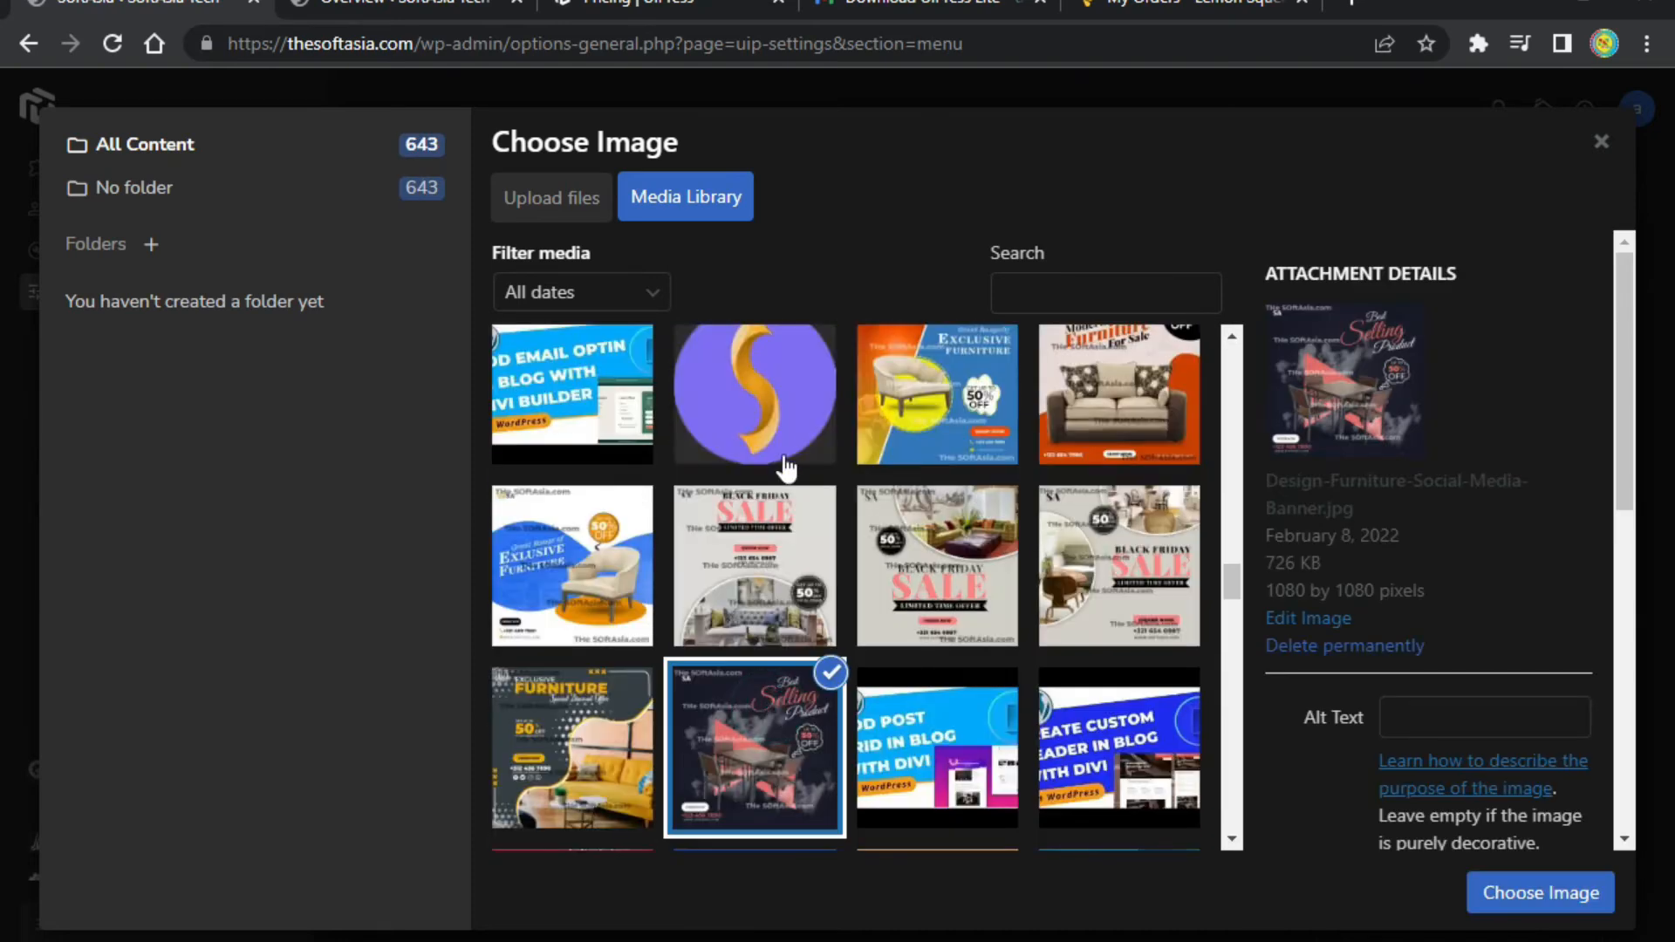
{"action": "left_click", "coordinate": [783, 462]}
{"action": "left_click", "coordinate": [1531, 899]}
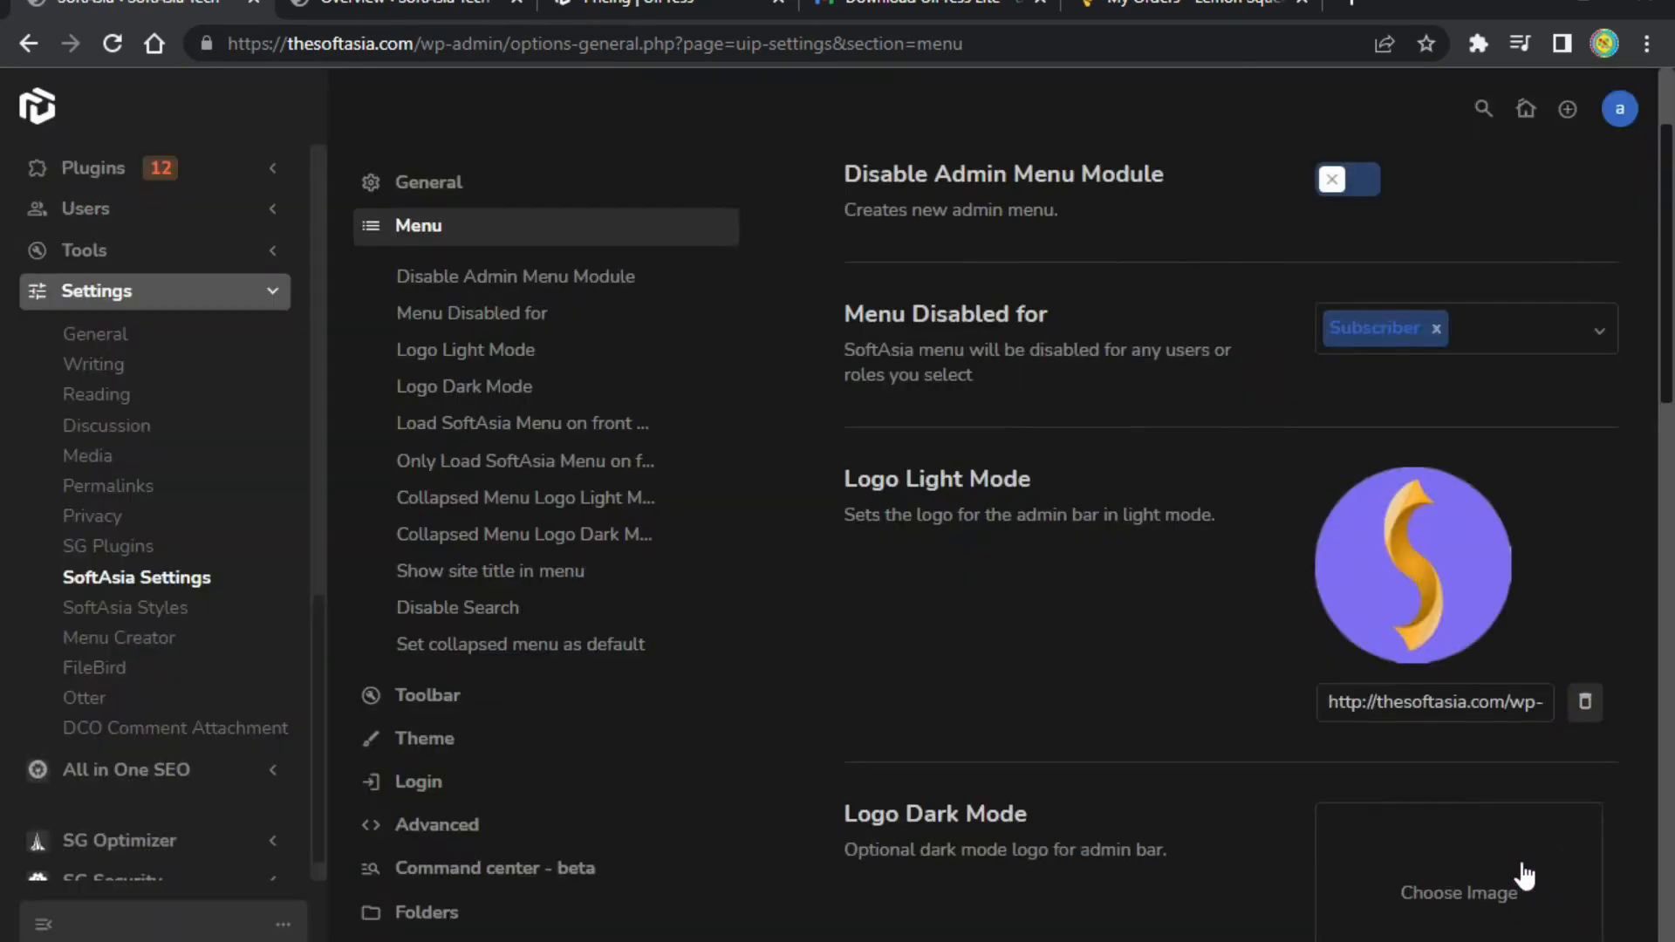
Set Logo Dark Mode to the same round purple S logo from the media library.
{"action": "scroll", "coordinate": [1267, 685], "scroll_direction": "down", "scroll_amount": 4}
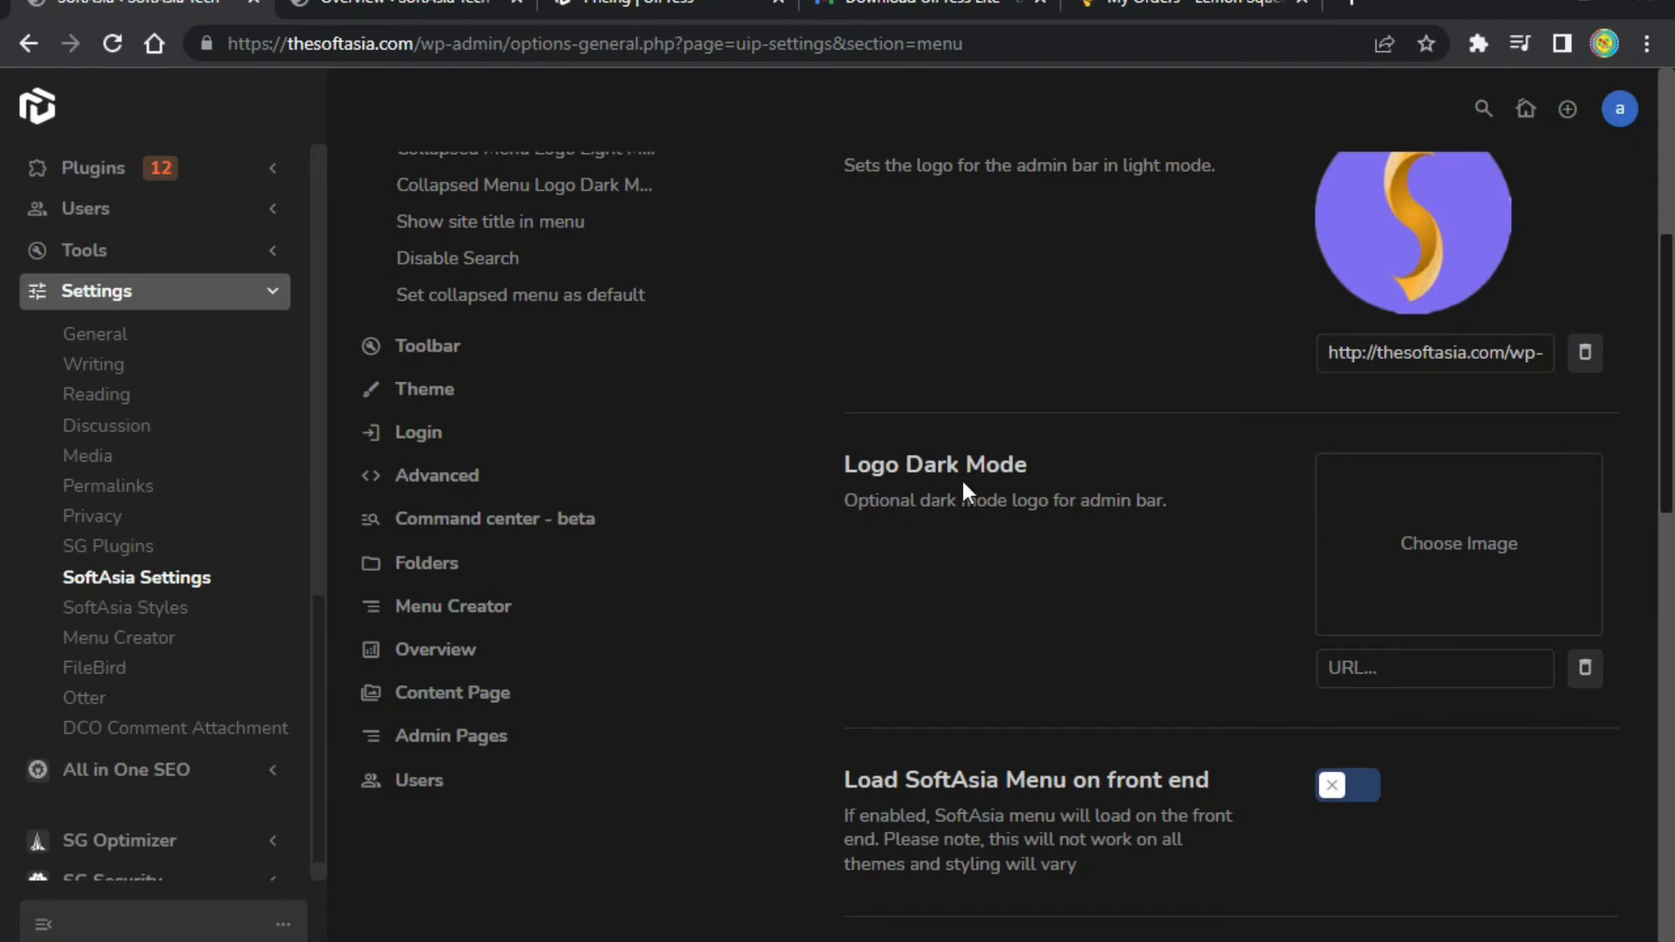
{"action": "scroll", "coordinate": [963, 489], "scroll_direction": "up", "scroll_amount": 2}
{"action": "left_click", "coordinate": [1334, 724]}
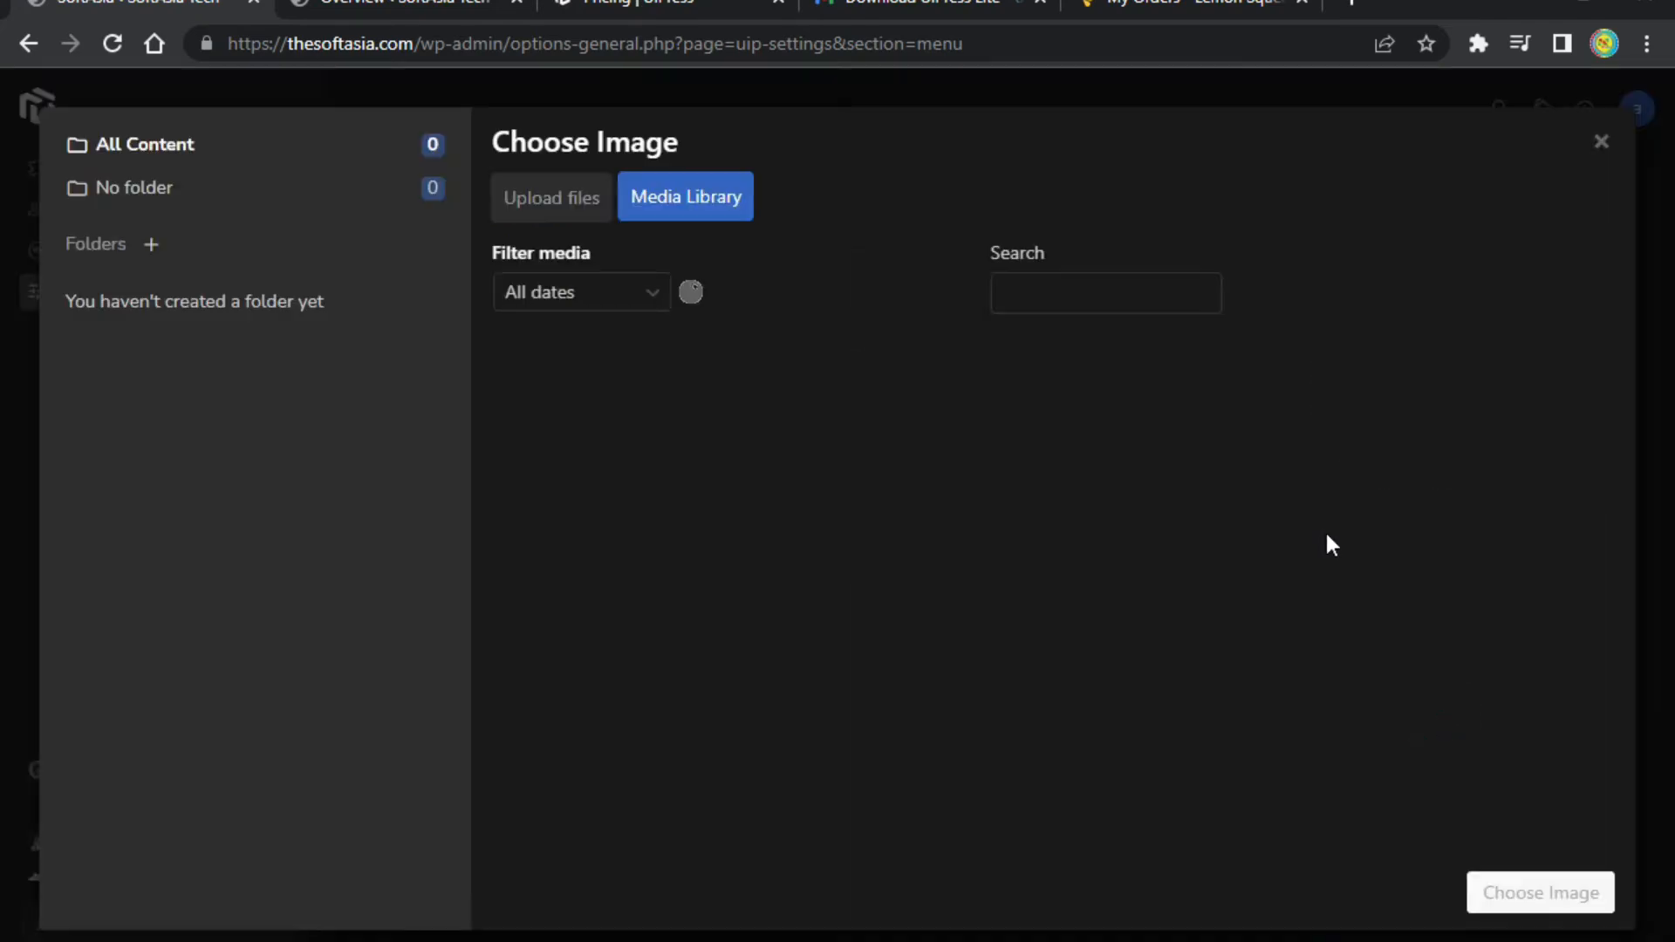
{"action": "scroll", "coordinate": [842, 567], "scroll_direction": "down", "scroll_amount": 10}
{"action": "scroll", "coordinate": [842, 567], "scroll_direction": "down", "scroll_amount": 10}
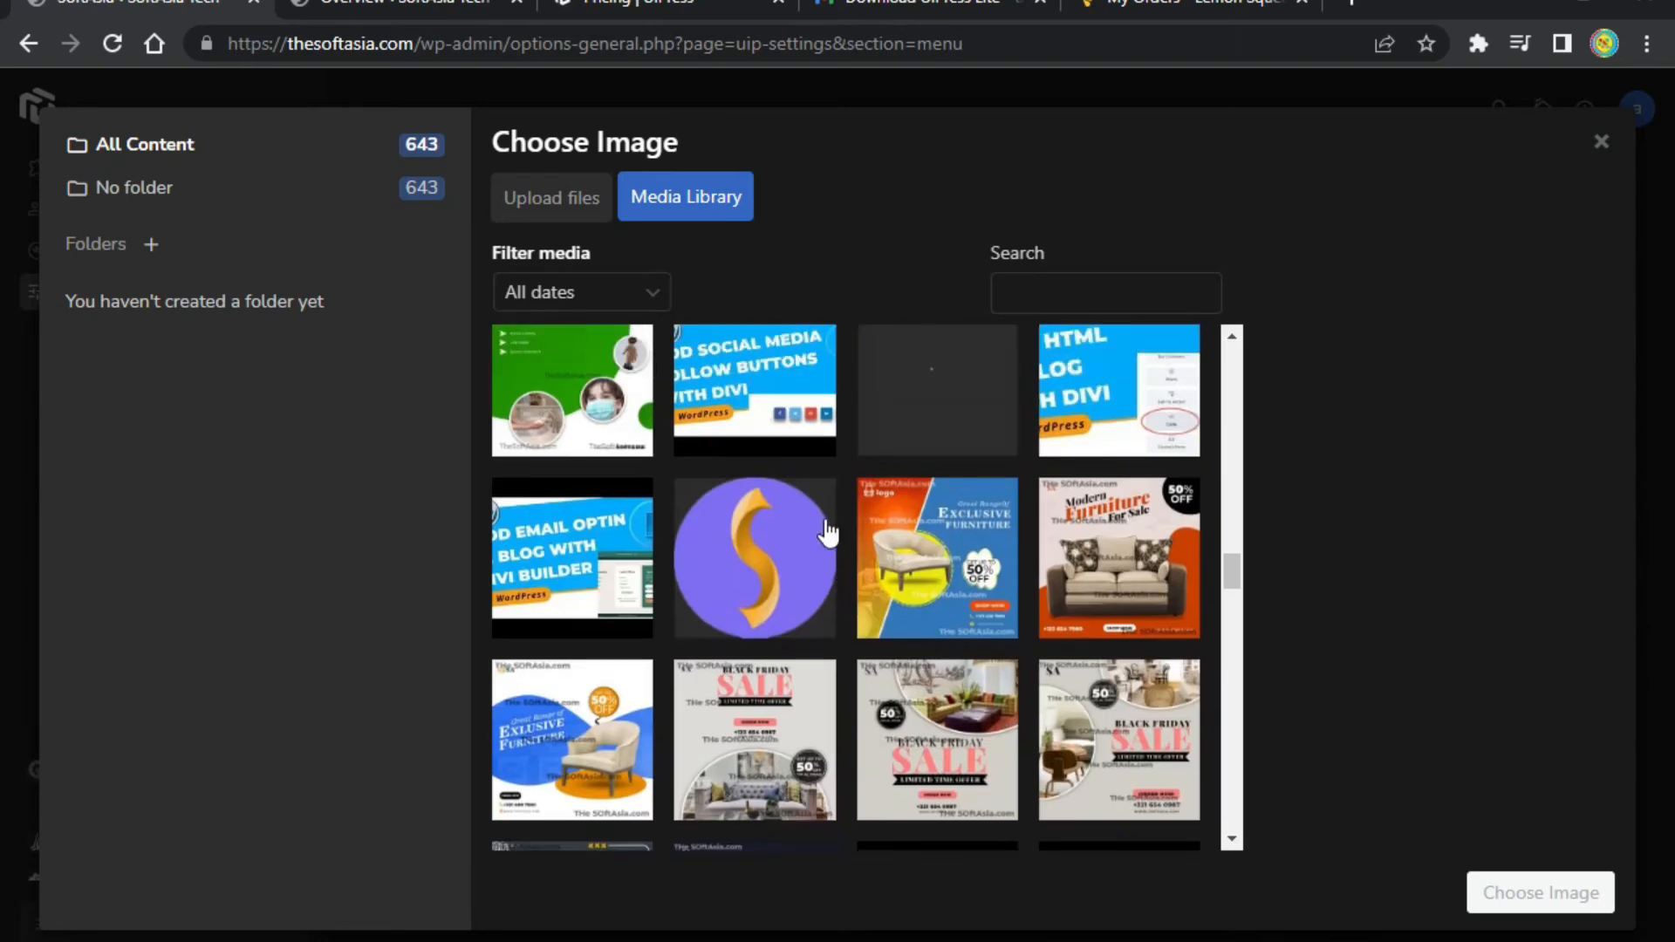
{"action": "left_click", "coordinate": [827, 532]}
{"action": "left_click", "coordinate": [1541, 885]}
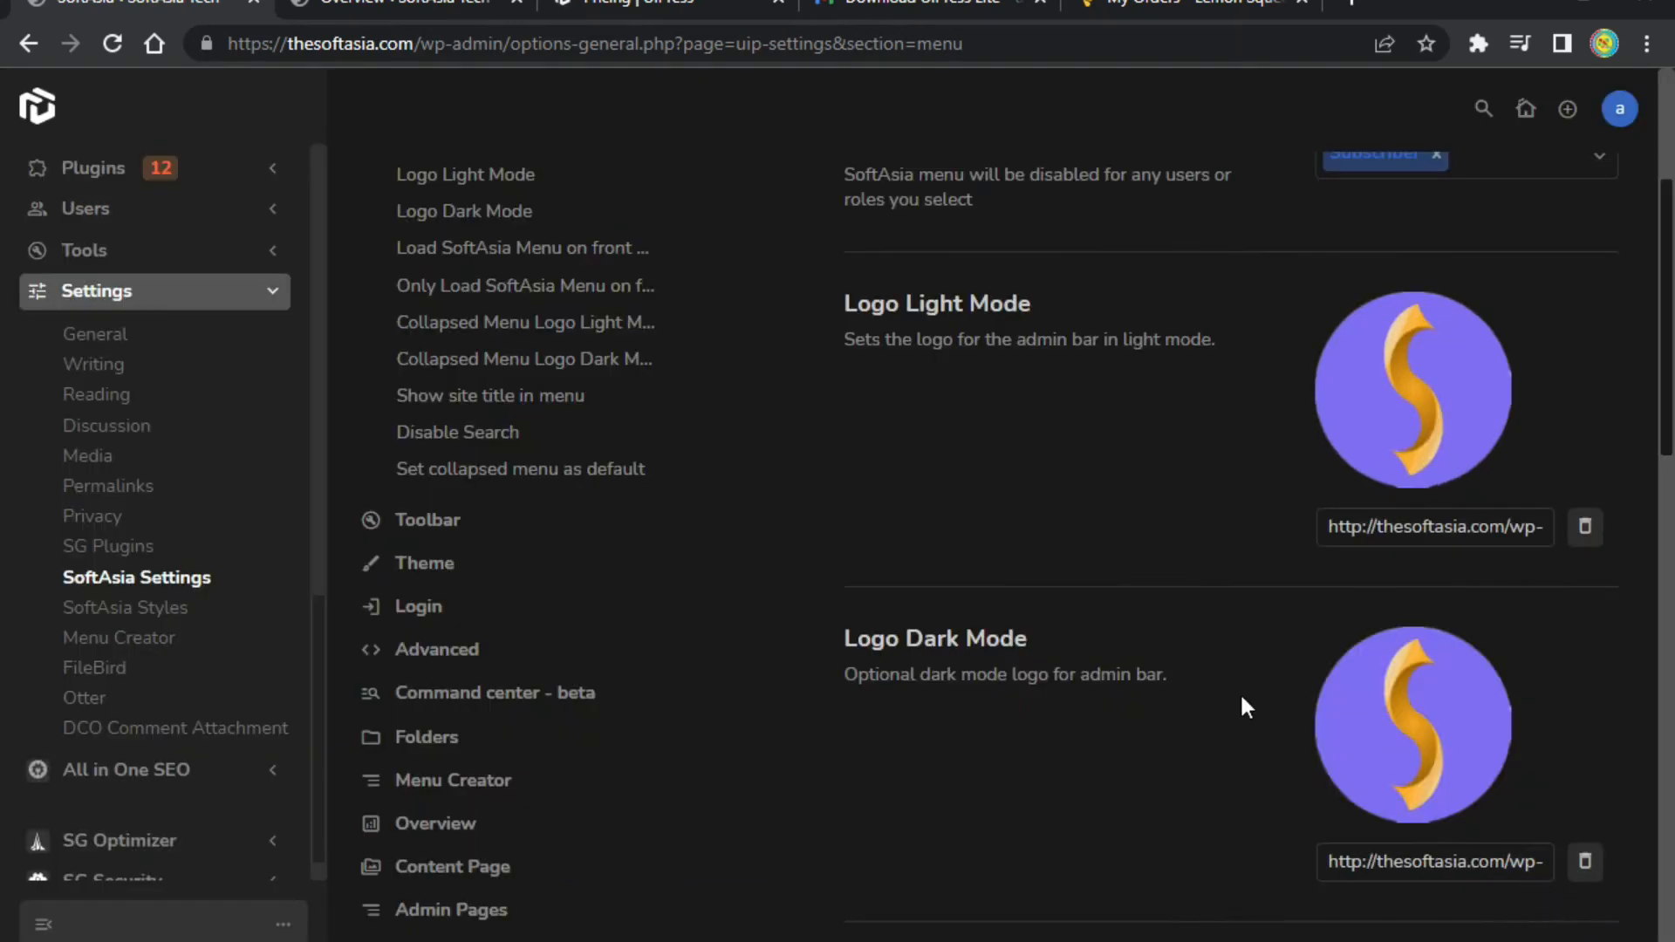
Review the front-end menu and collapsed menu logo options, collapsing and re-expanding the admin menu to compare.
{"action": "scroll", "coordinate": [820, 472], "scroll_direction": "down", "scroll_amount": 6}
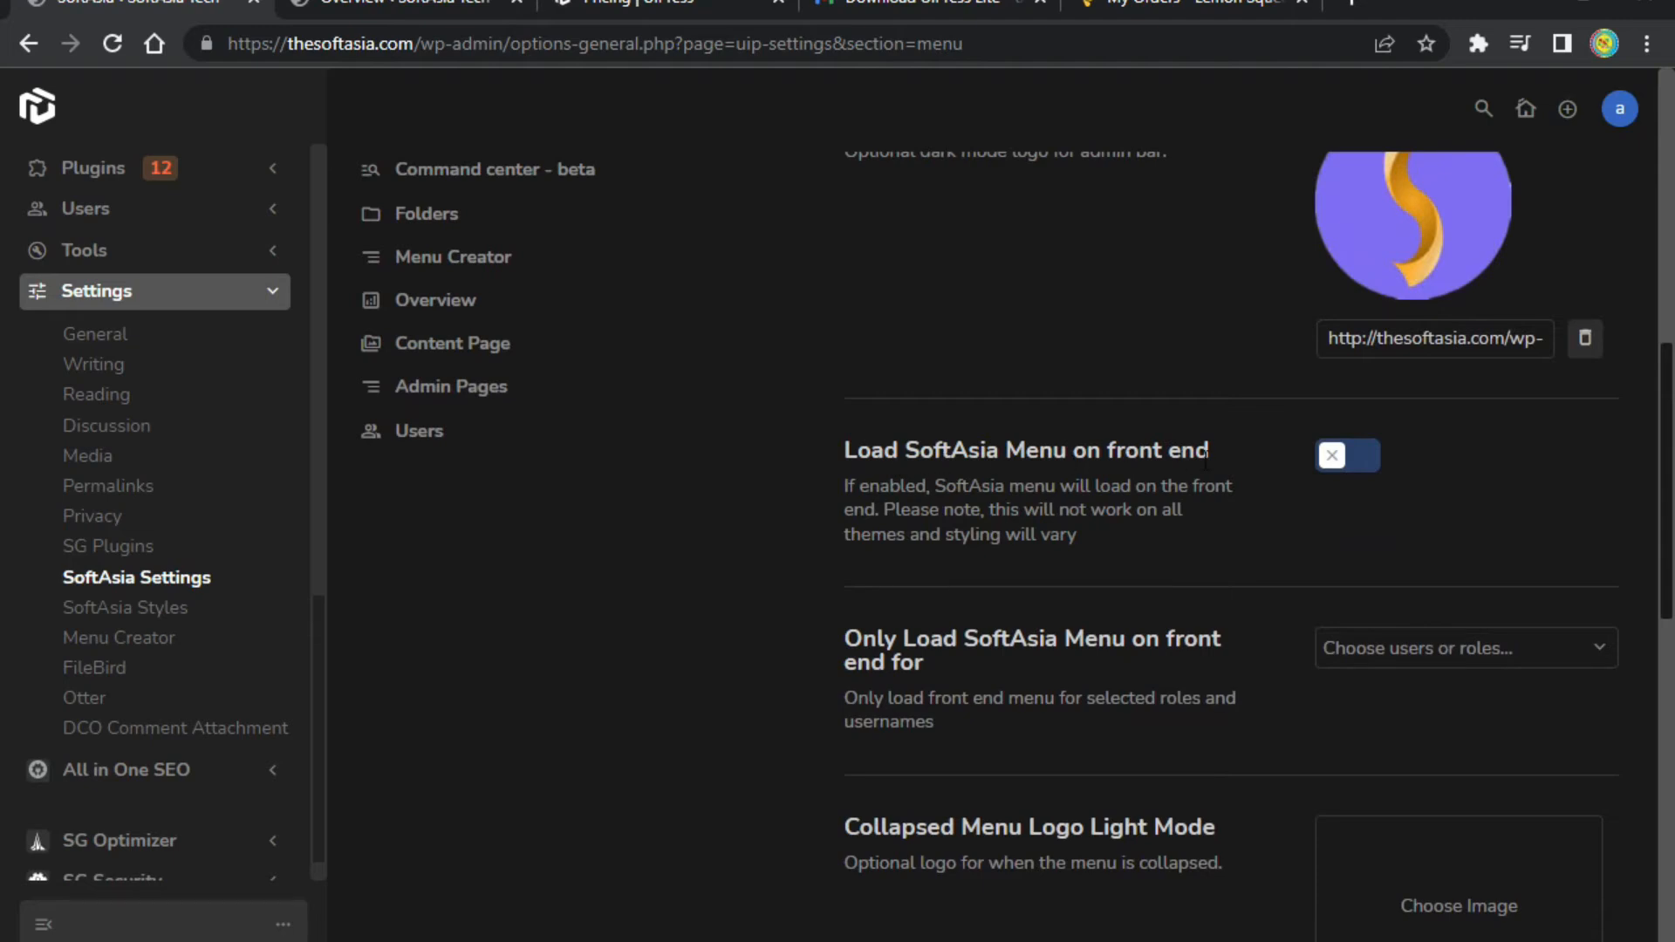
{"action": "scroll", "coordinate": [1426, 467], "scroll_direction": "down", "scroll_amount": 2}
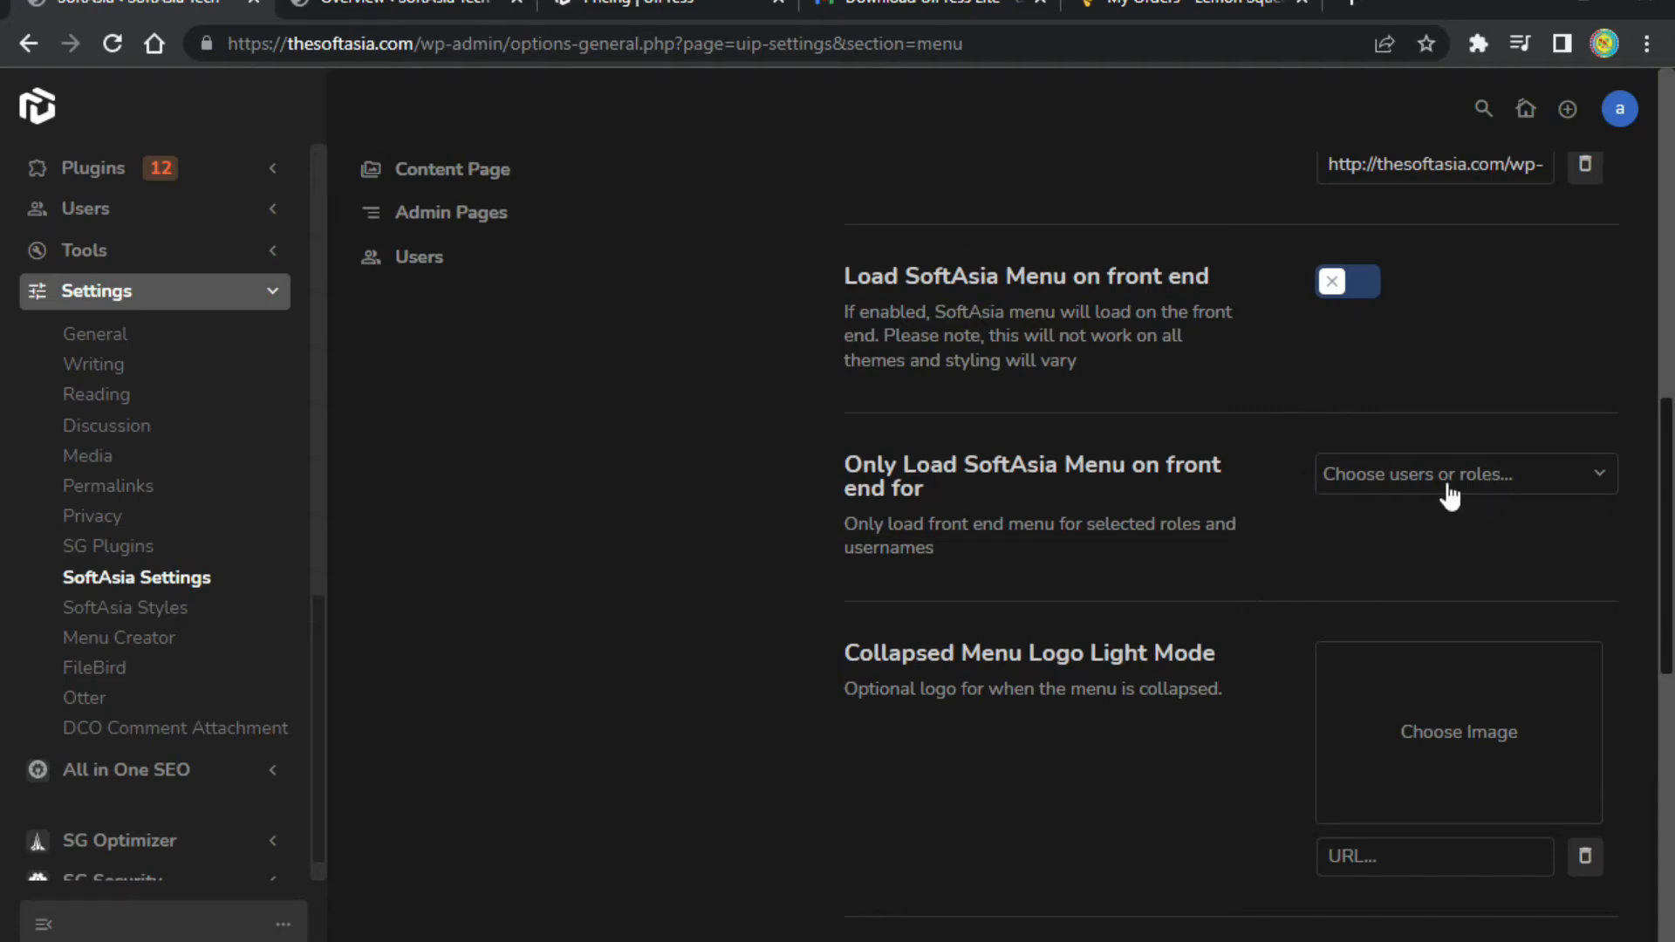
{"action": "scroll", "coordinate": [1249, 504], "scroll_direction": "down", "scroll_amount": 4}
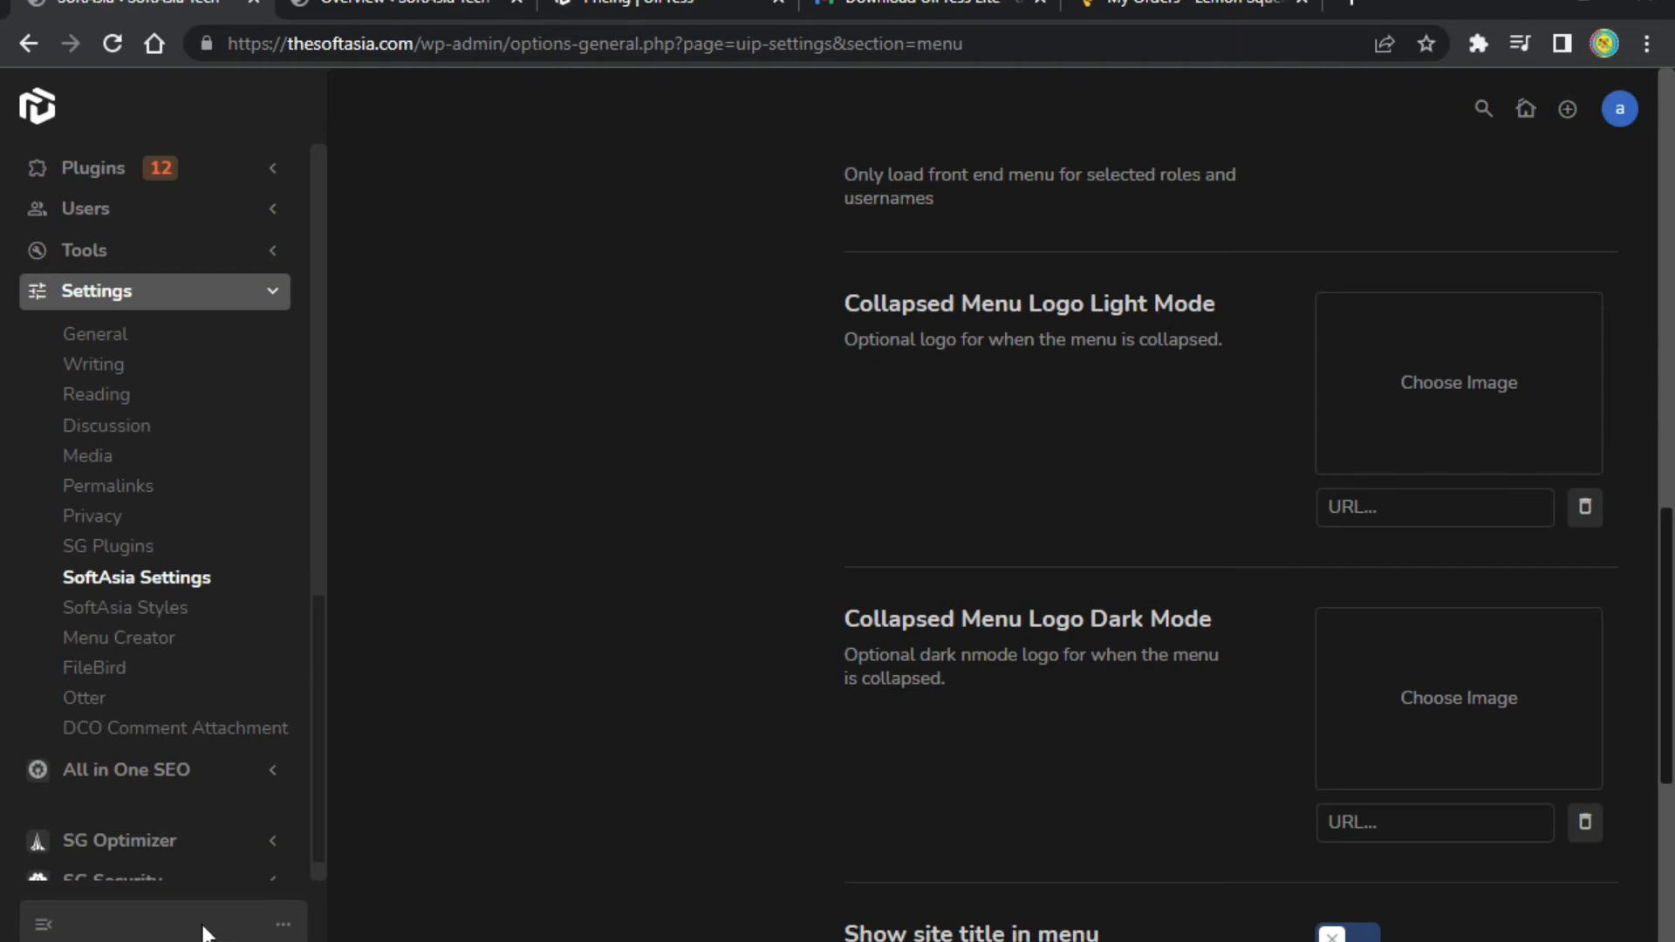
{"action": "left_click", "coordinate": [41, 924]}
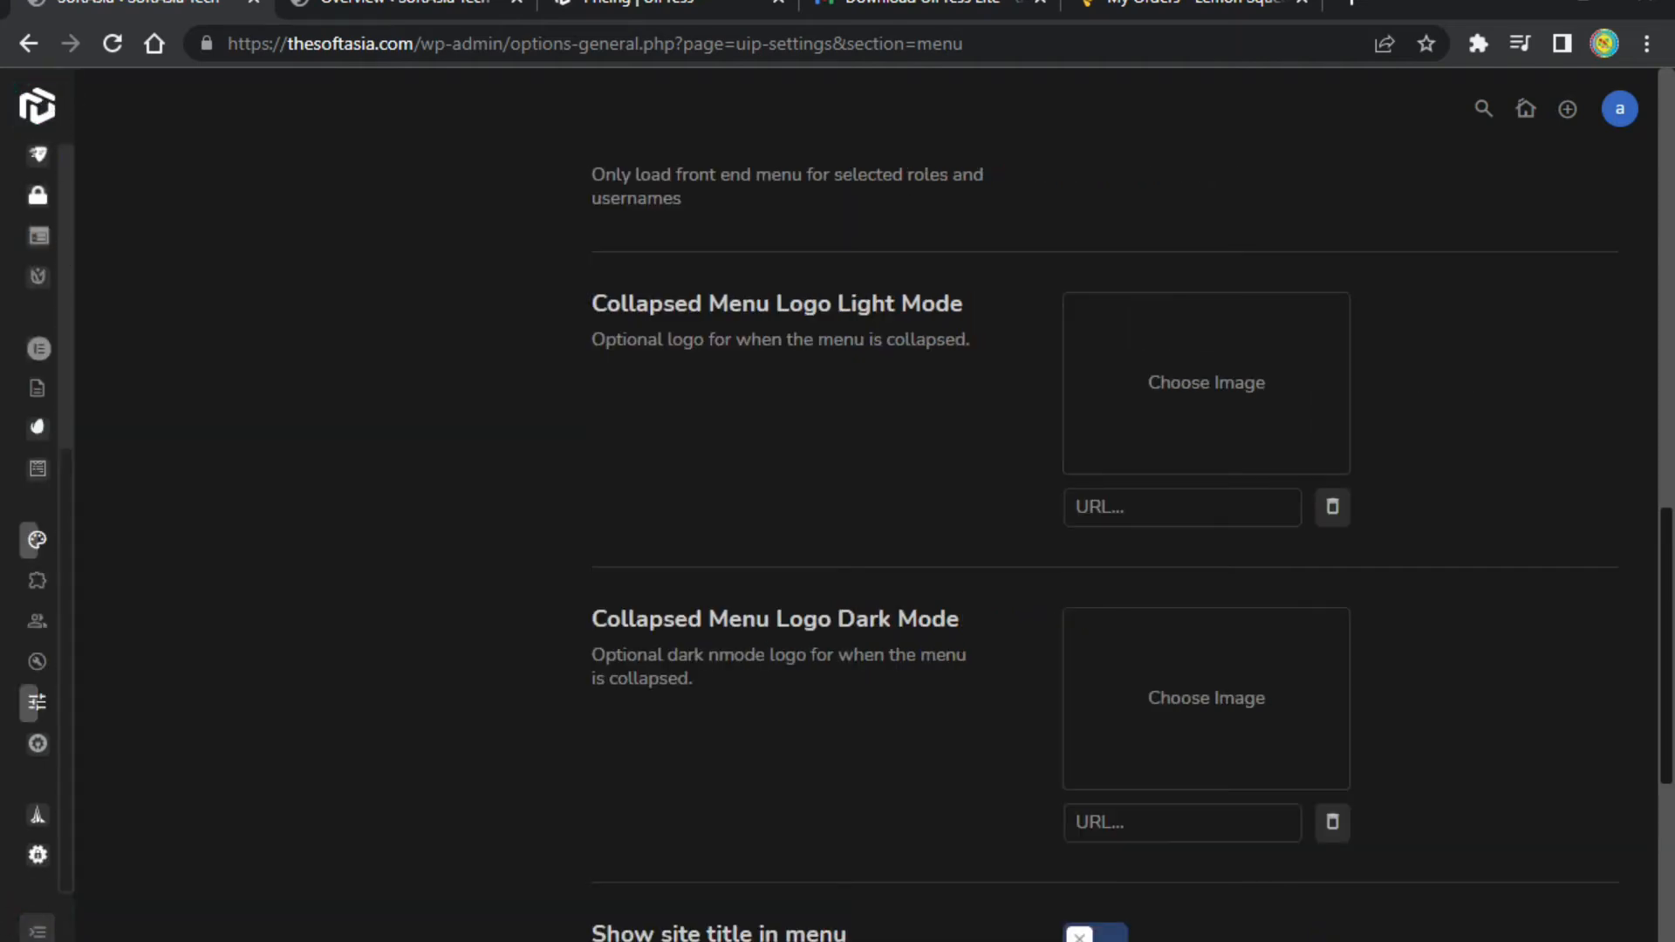
{"action": "left_click", "coordinate": [31, 927]}
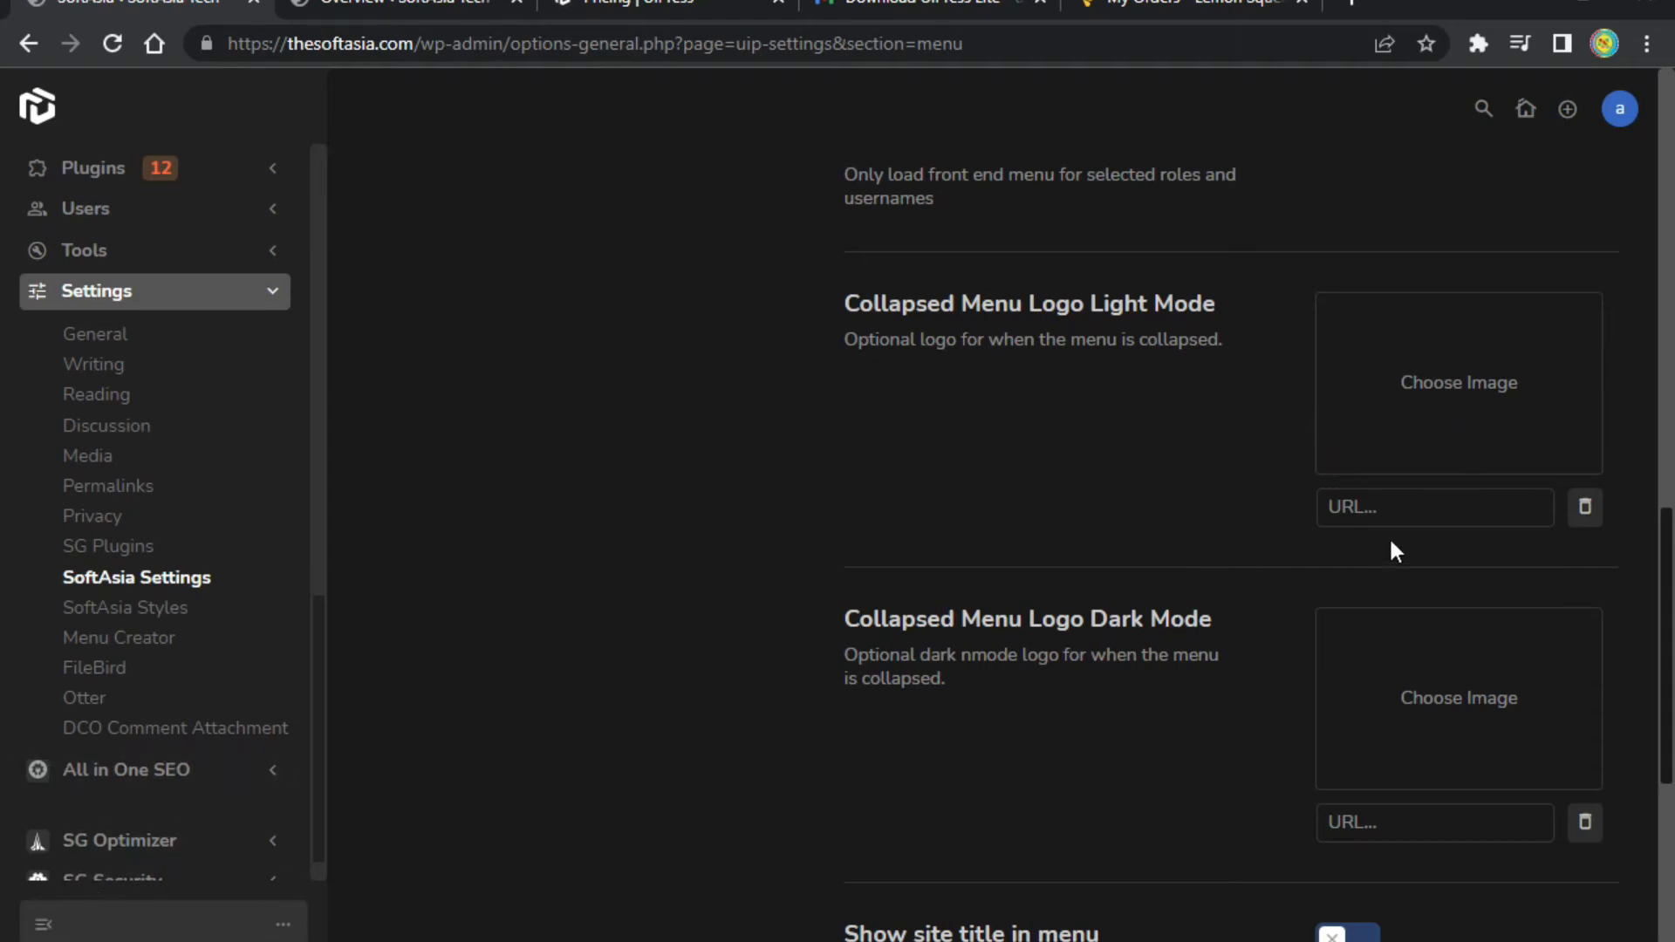
Turn on Show site title in menu in the Menu settings.
{"action": "scroll", "coordinate": [961, 563], "scroll_direction": "down", "scroll_amount": 6}
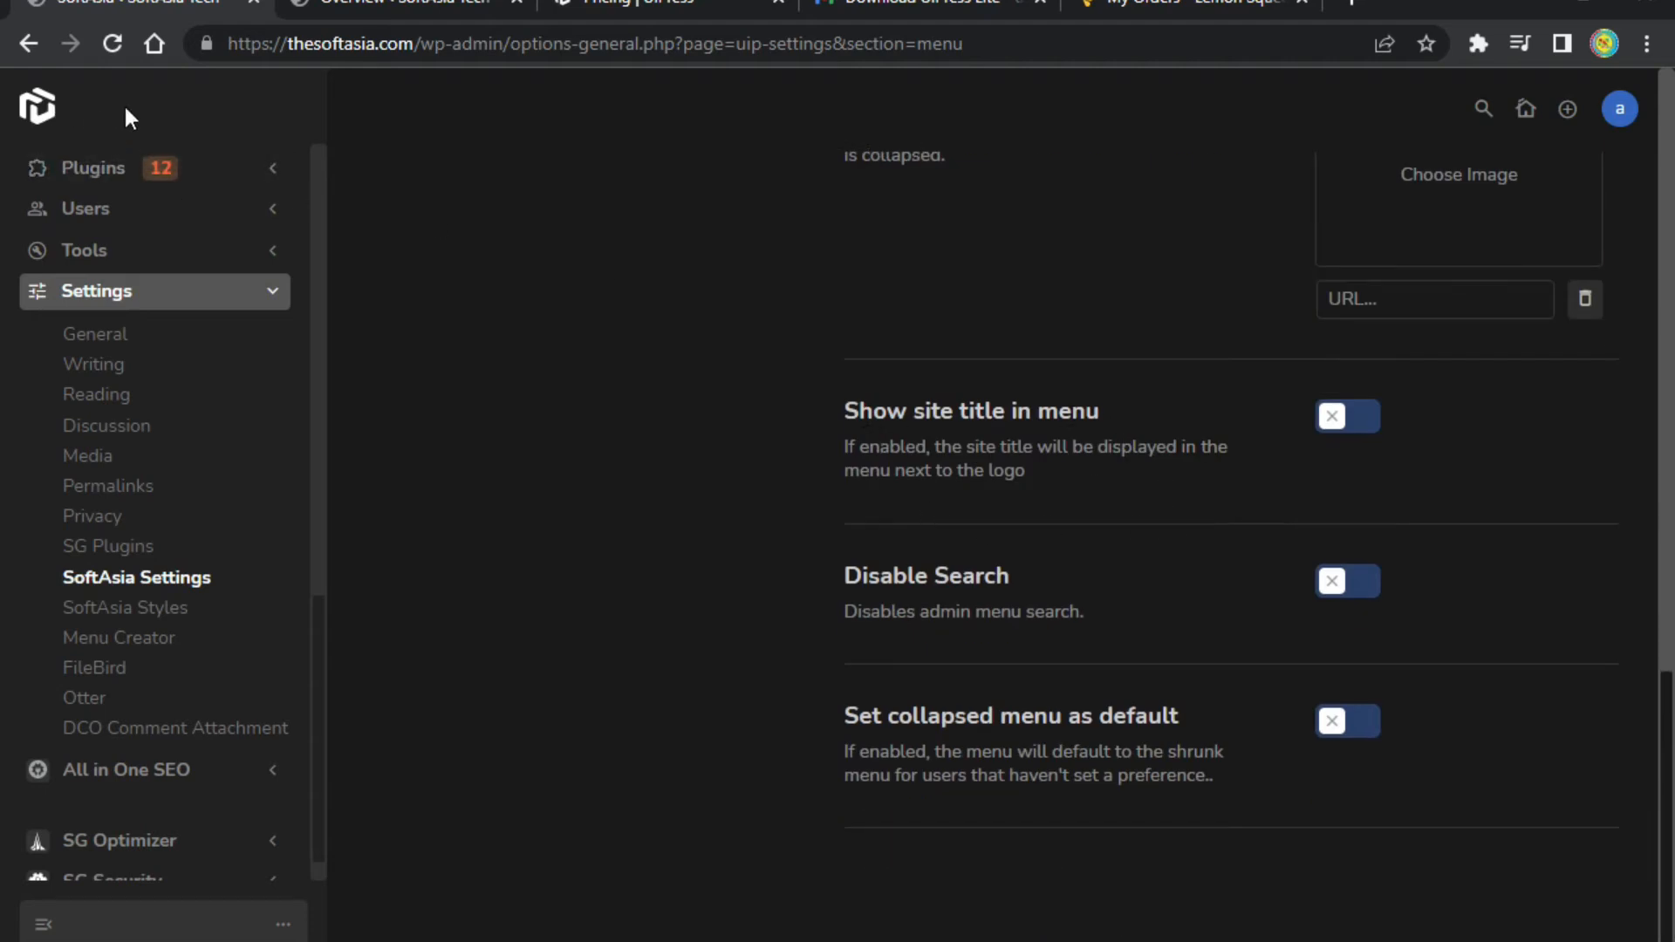
{"action": "left_click", "coordinate": [1335, 427]}
{"action": "scroll", "coordinate": [887, 537], "scroll_direction": "down", "scroll_amount": 1}
Check the admin menu's search field and try the Disable Search option, switching it back off.
{"action": "scroll", "coordinate": [171, 427], "scroll_direction": "up", "scroll_amount": 10}
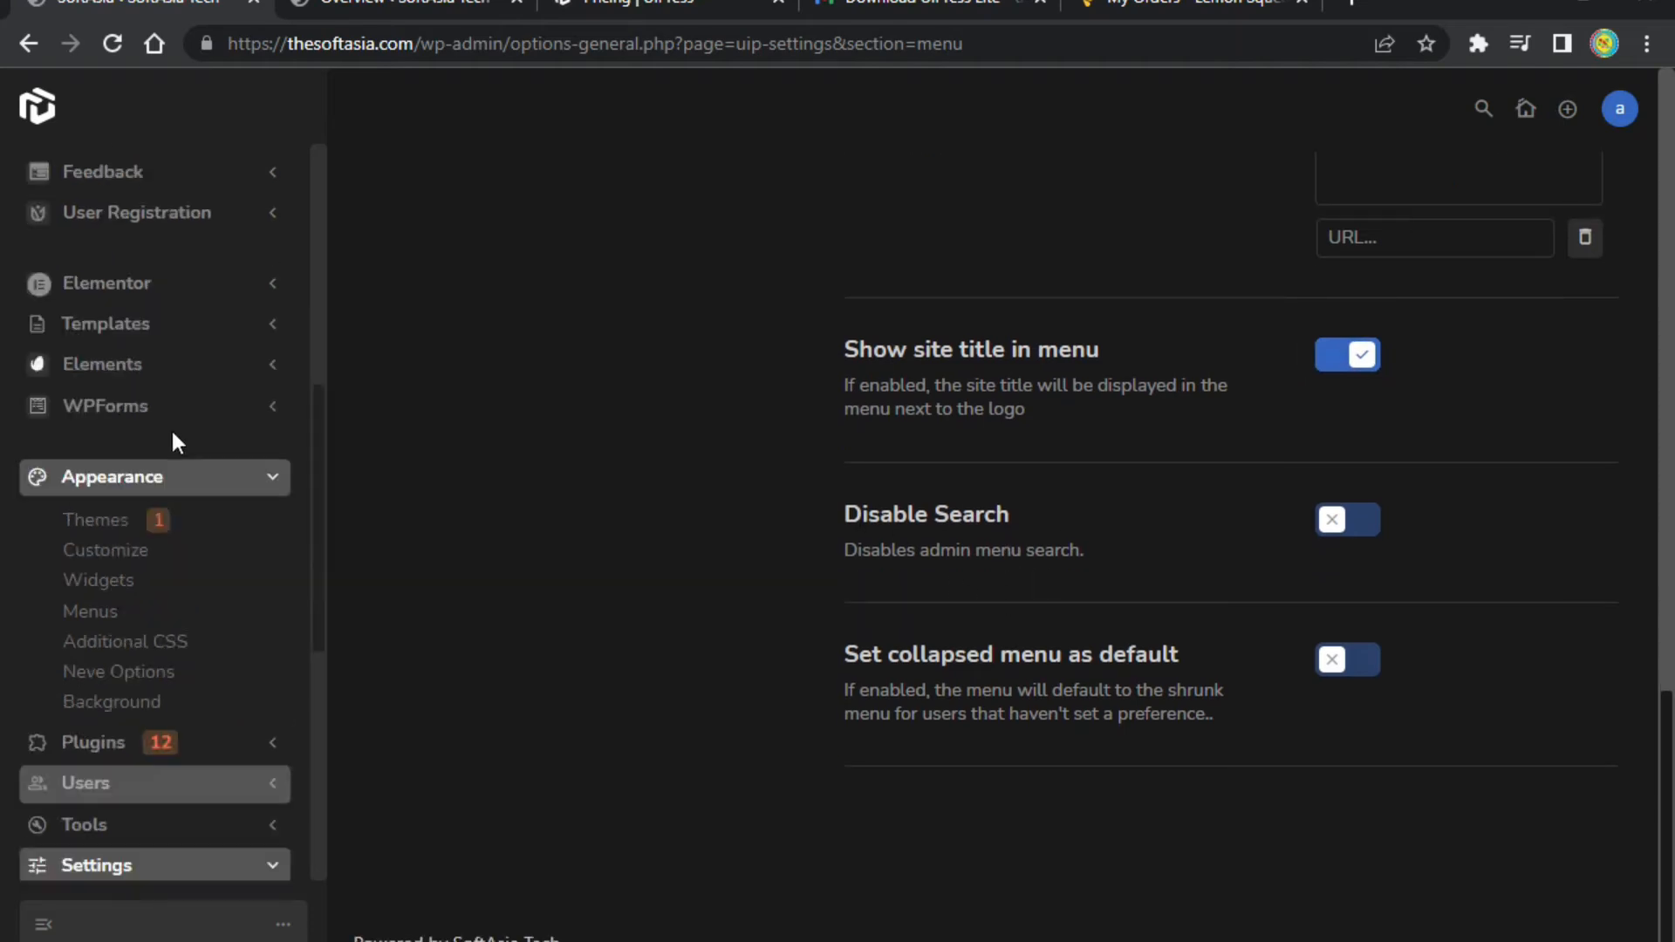
{"action": "left_click", "coordinate": [135, 177]}
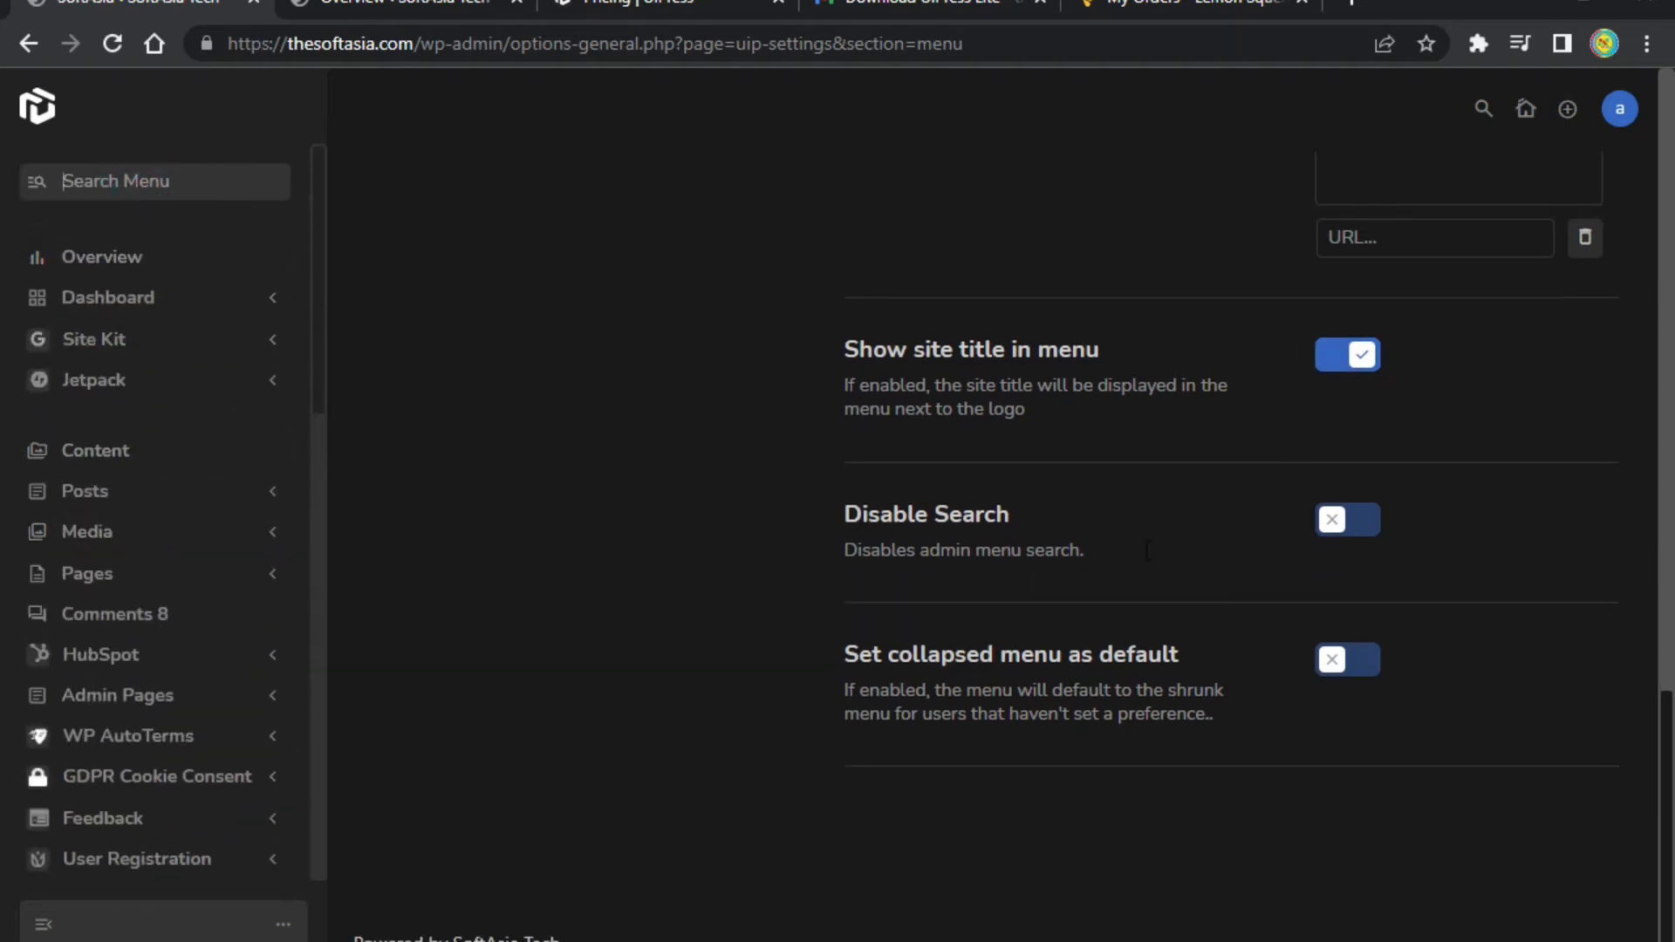
{"action": "left_click", "coordinate": [1326, 522]}
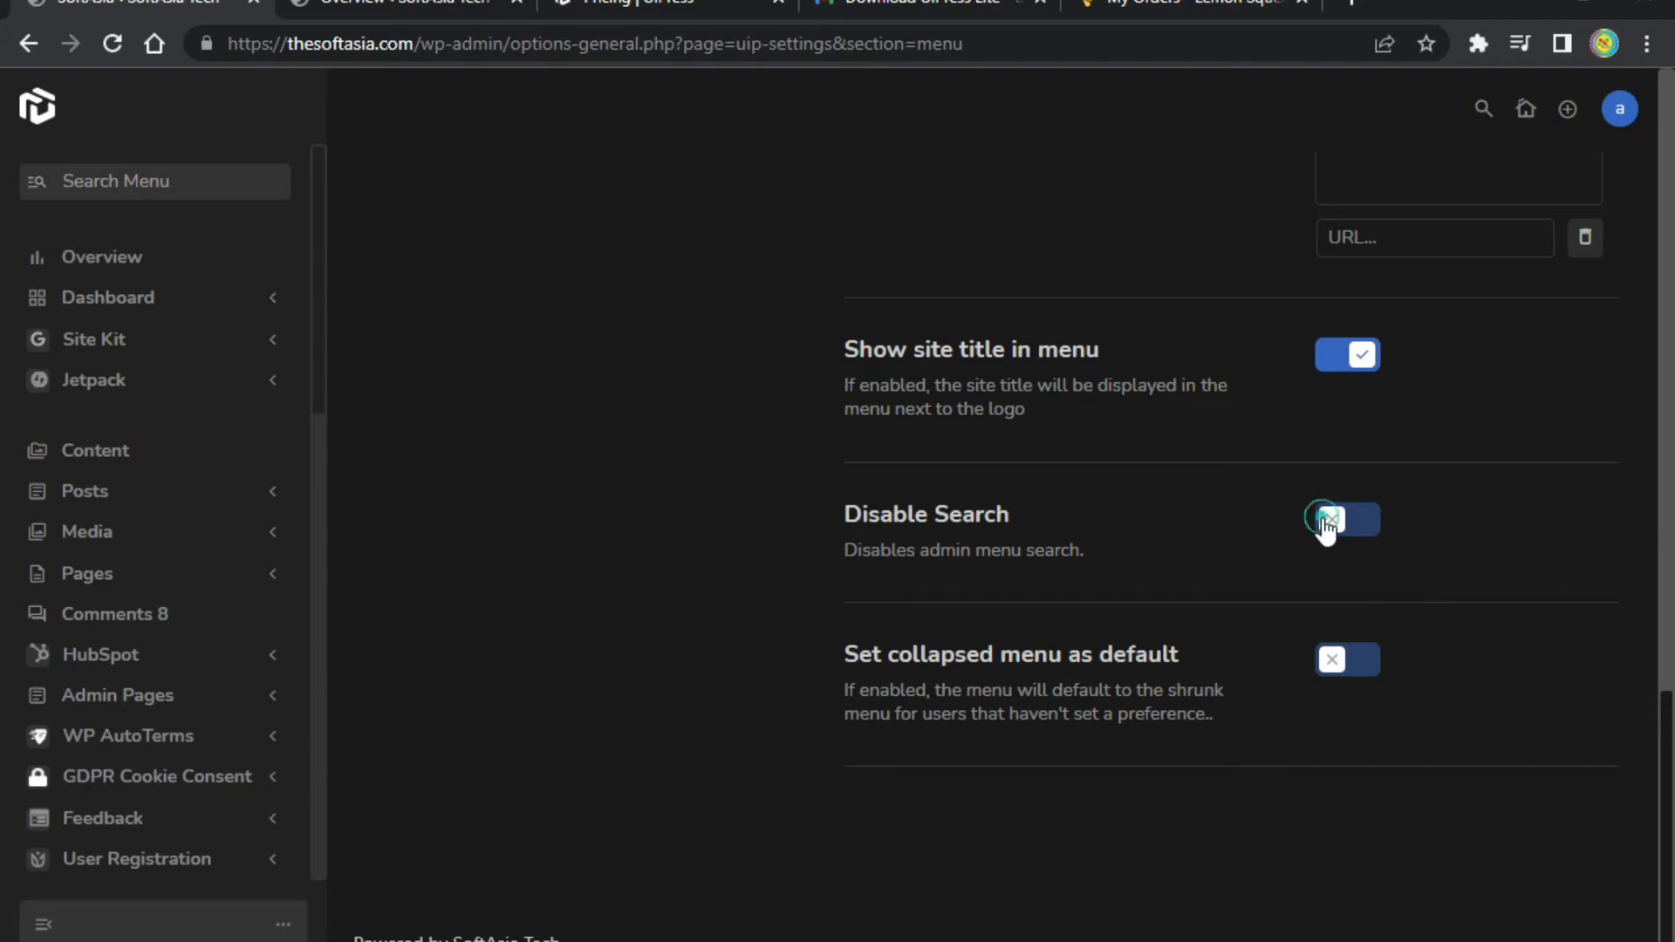
{"action": "left_click", "coordinate": [1378, 534]}
Turn on Set collapsed menu as default, and preview the admin menu collapsed and expanded.
{"action": "left_click_drag", "start_coordinate": [890, 661], "coordinate": [1177, 653]}
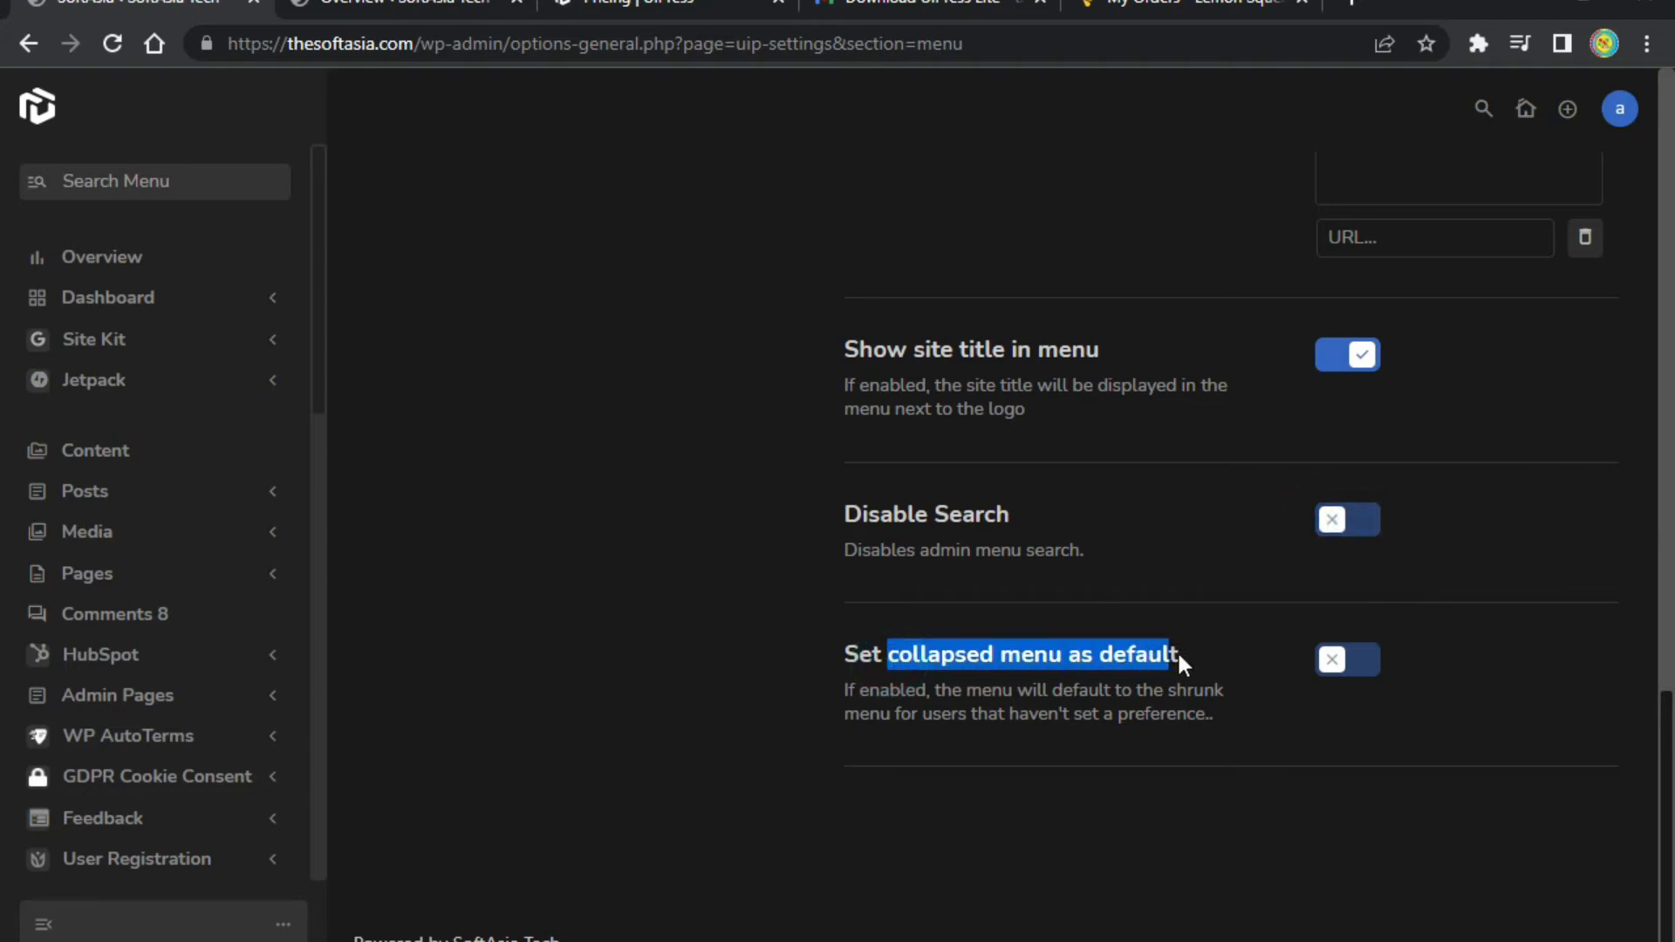
{"action": "left_click", "coordinate": [1375, 699]}
{"action": "left_click", "coordinate": [1338, 669]}
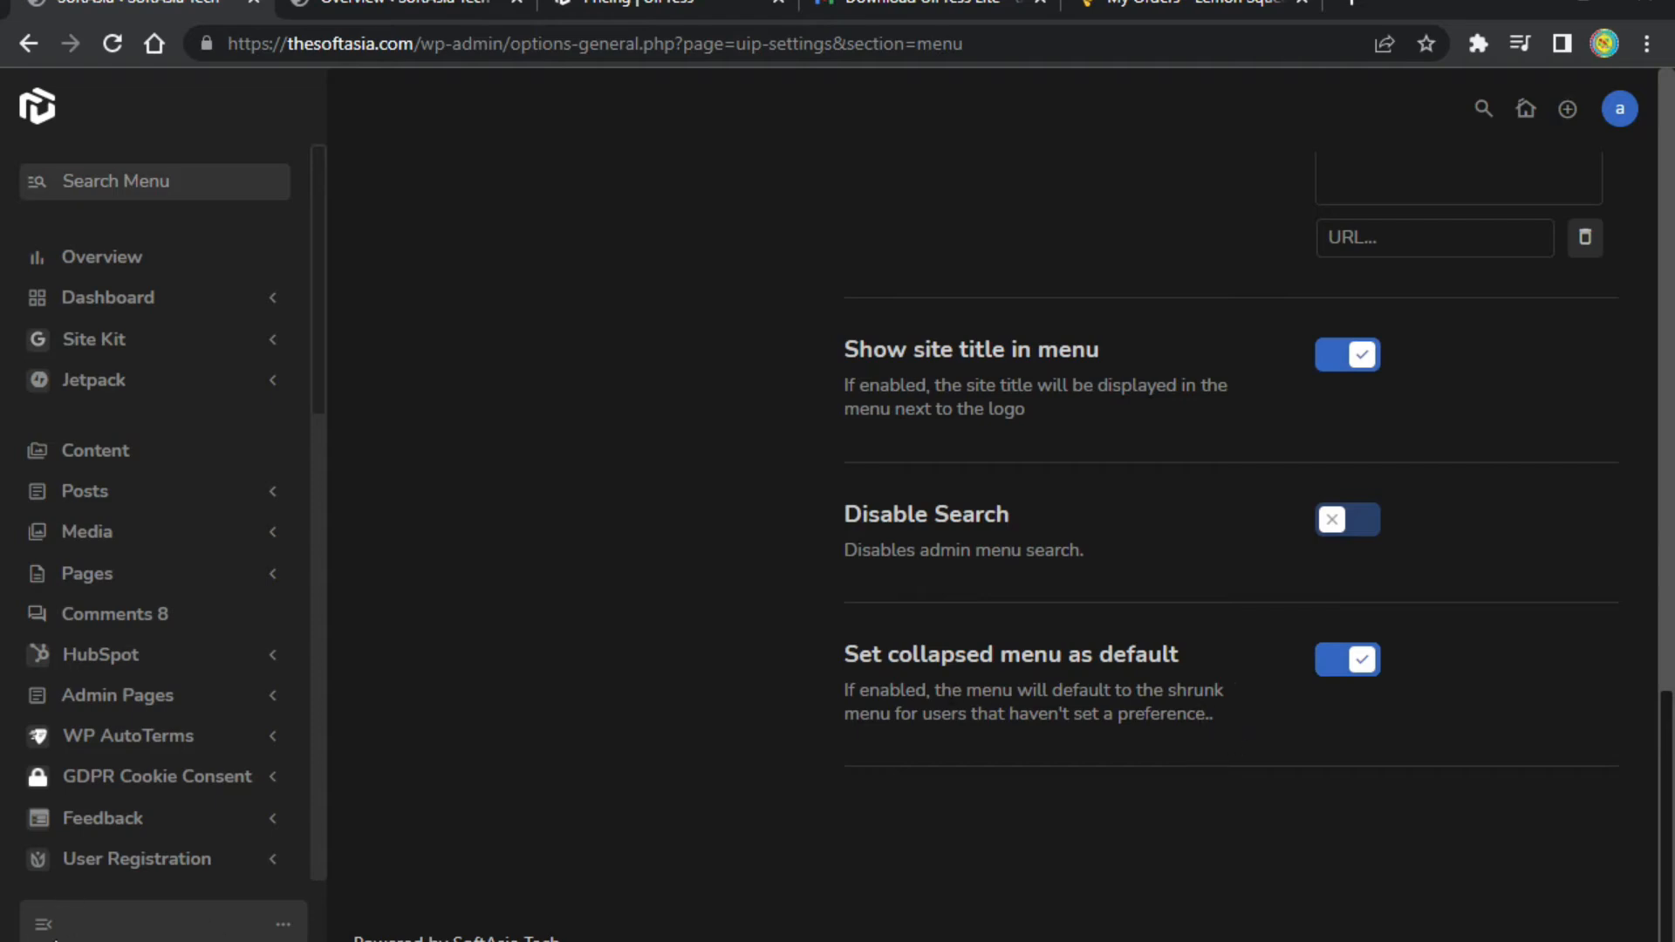
{"action": "left_click", "coordinate": [45, 926]}
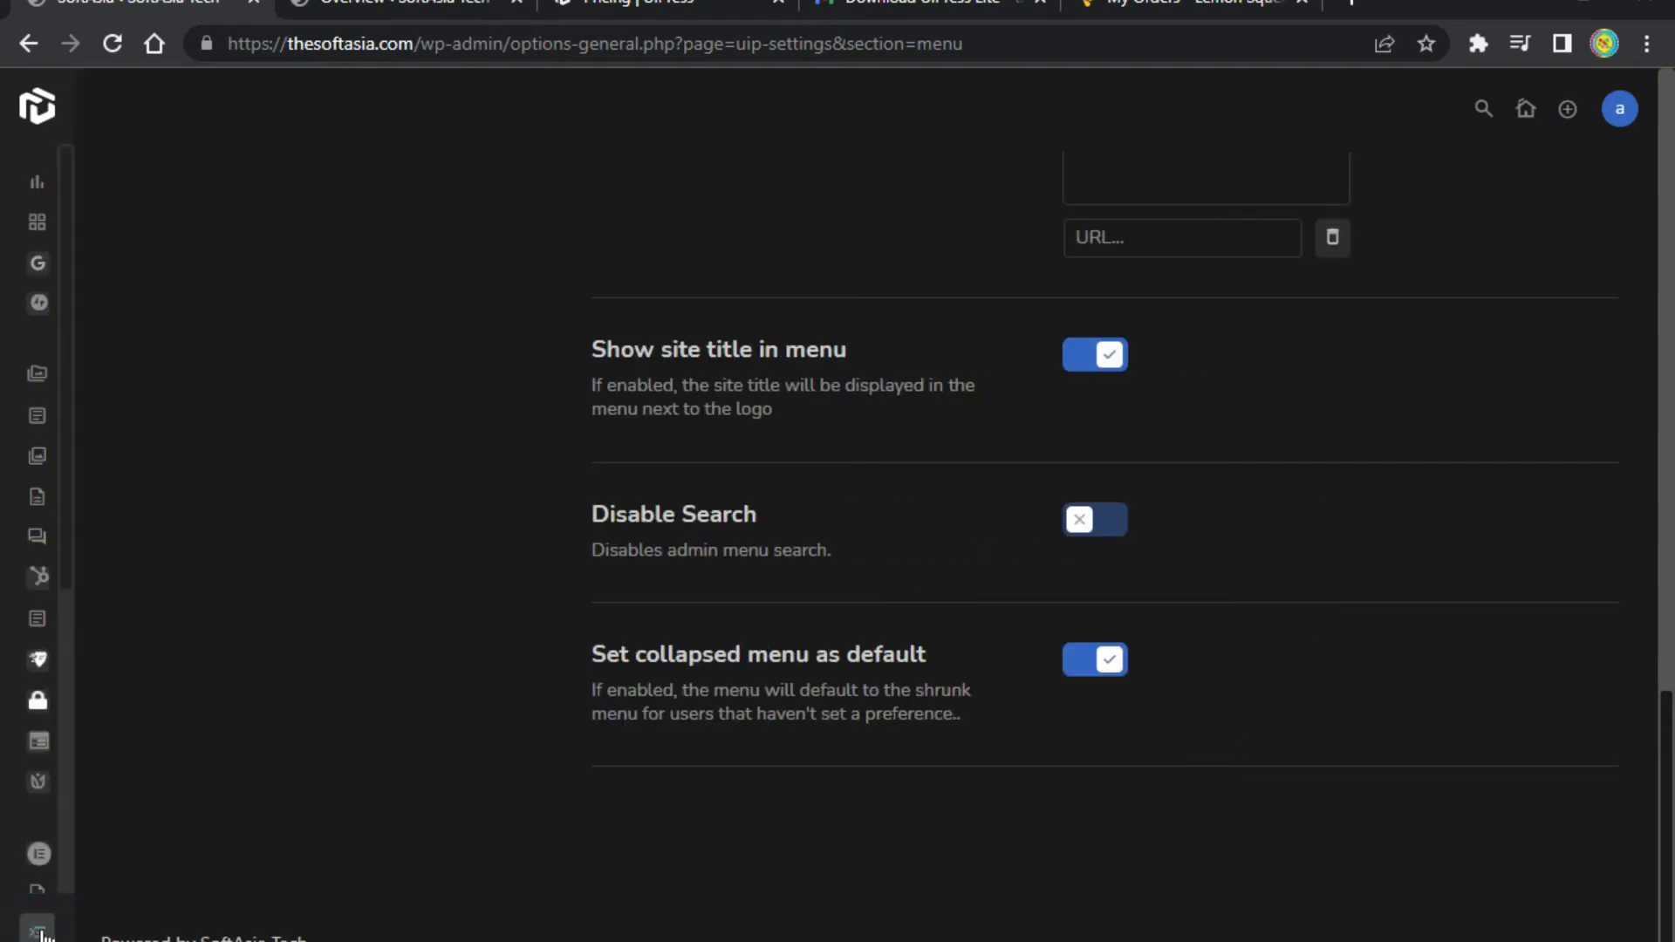
{"action": "left_click", "coordinate": [39, 925]}
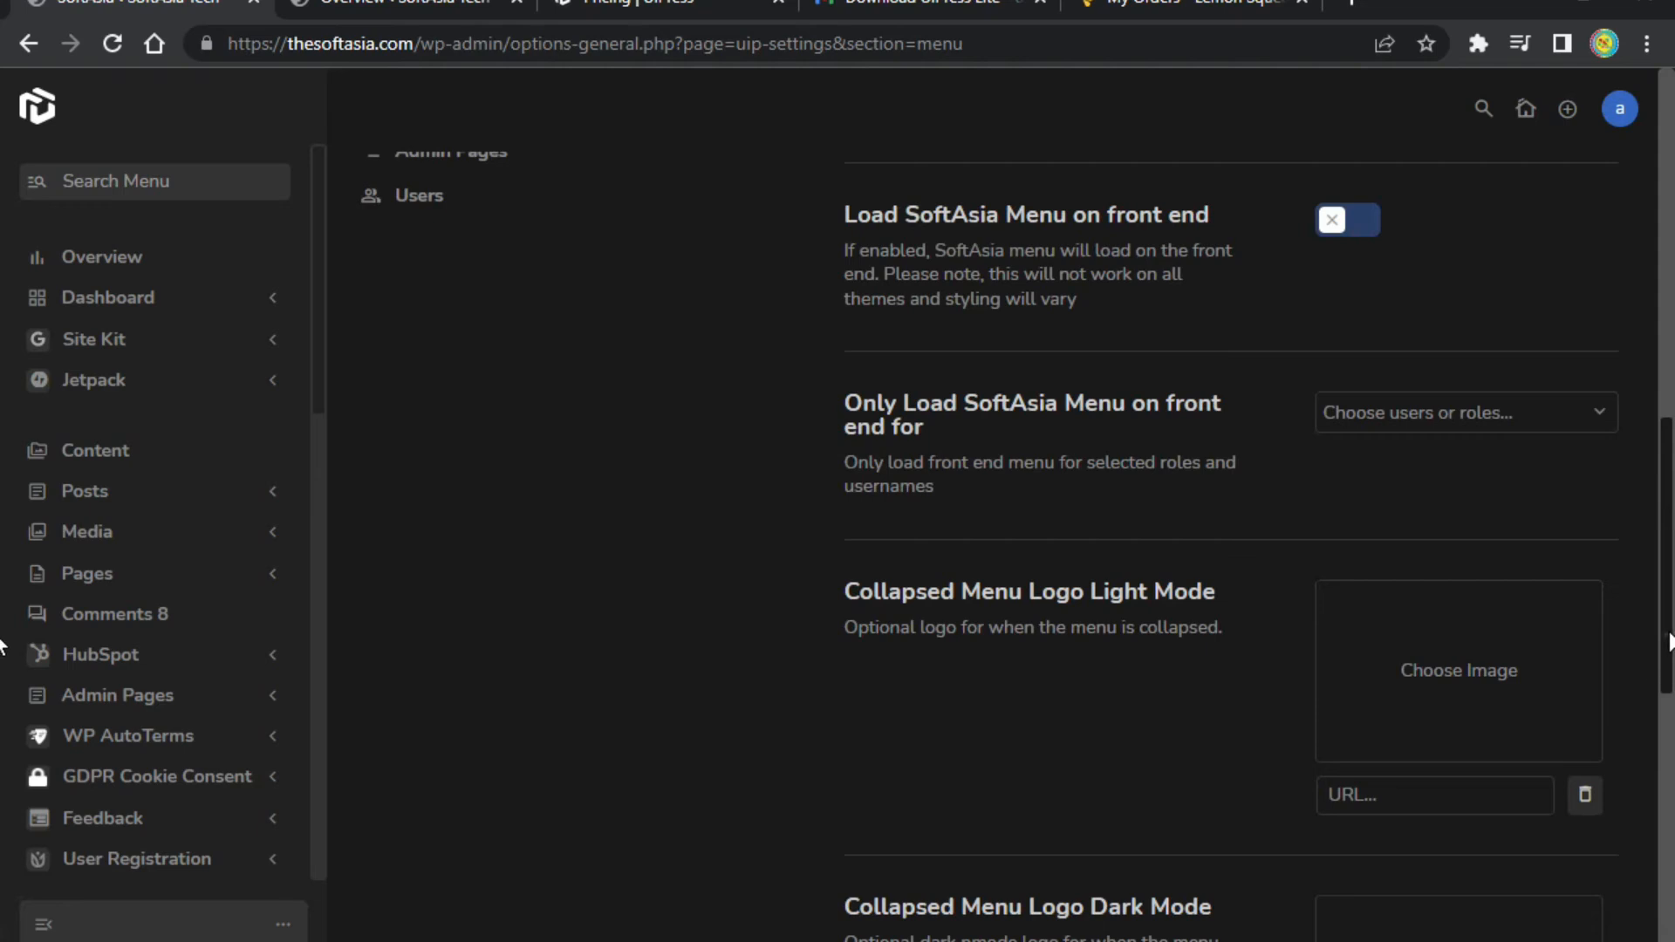
Save the Menu settings, and expand the admin menu to check its logo and site title.
{"action": "left_click_drag", "start_coordinate": [1644, 670], "coordinate": [1647, 223]}
{"action": "left_click", "coordinate": [1494, 199]}
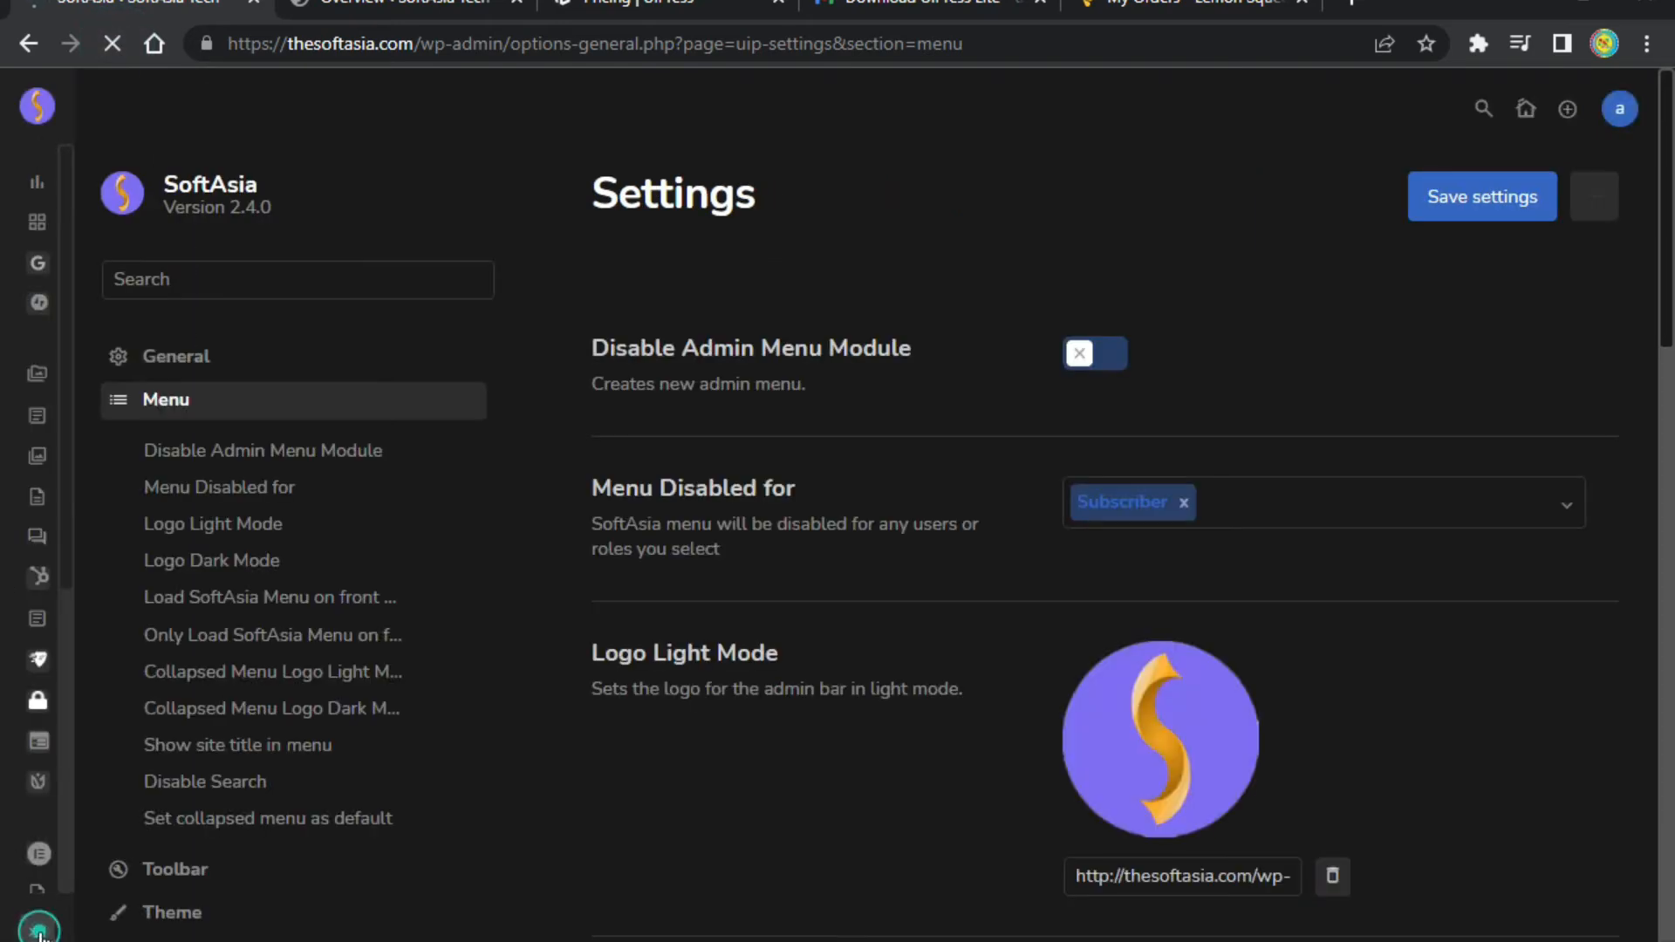
{"action": "left_click", "coordinate": [39, 932]}
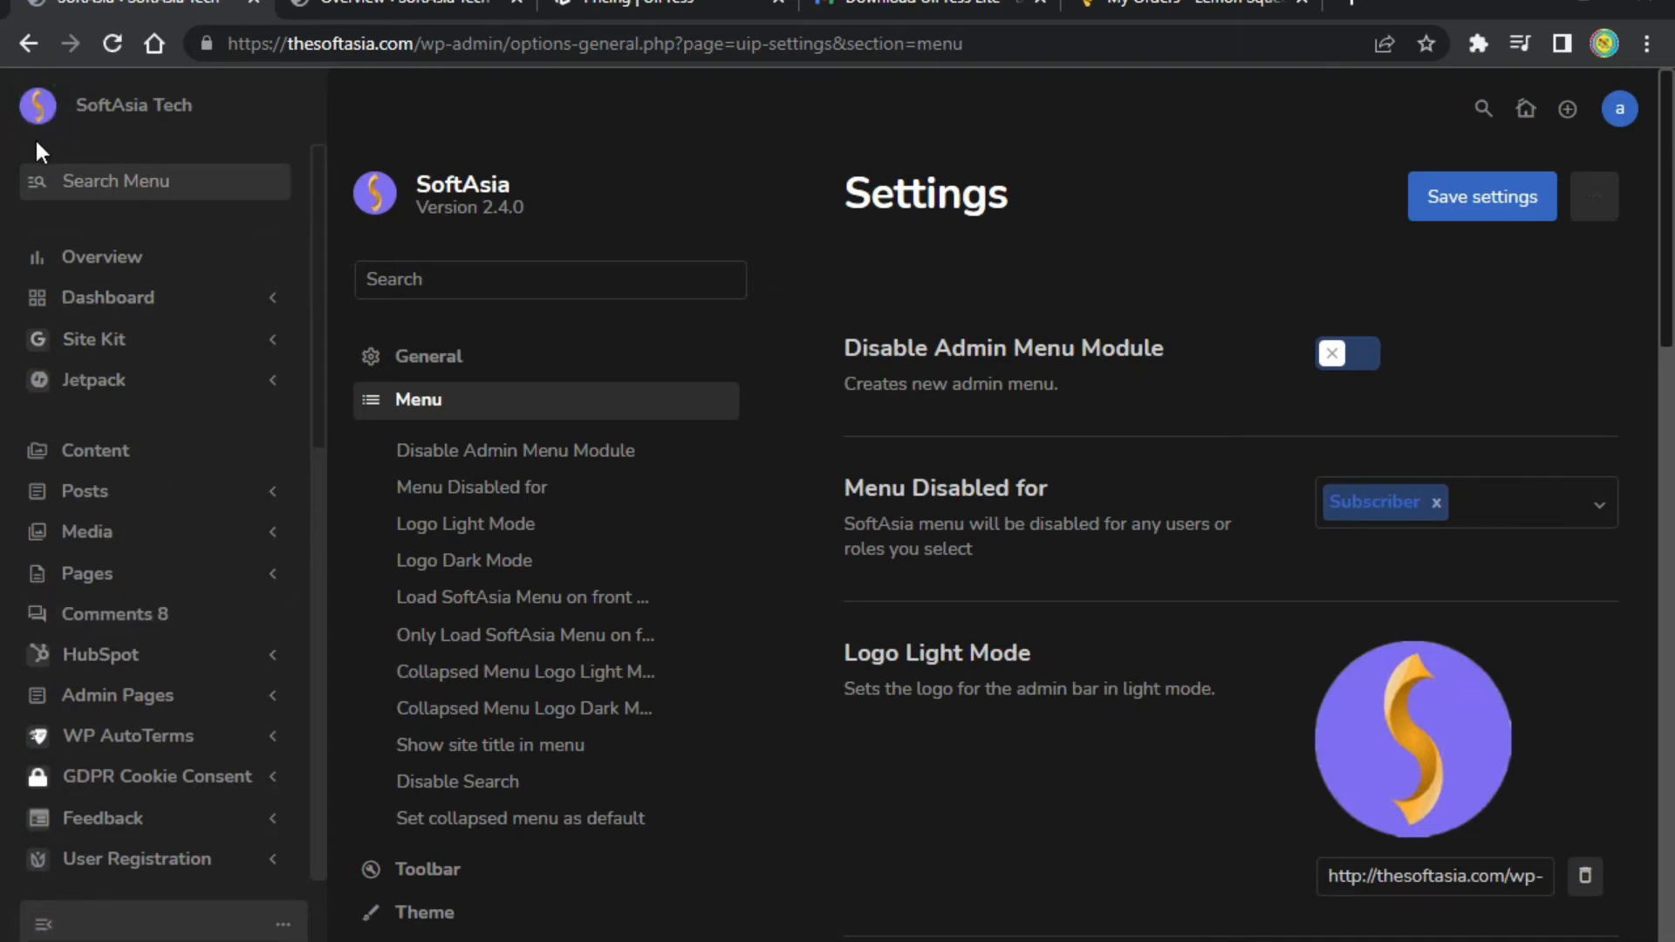
{"action": "left_click_drag", "start_coordinate": [88, 105], "coordinate": [163, 105]}
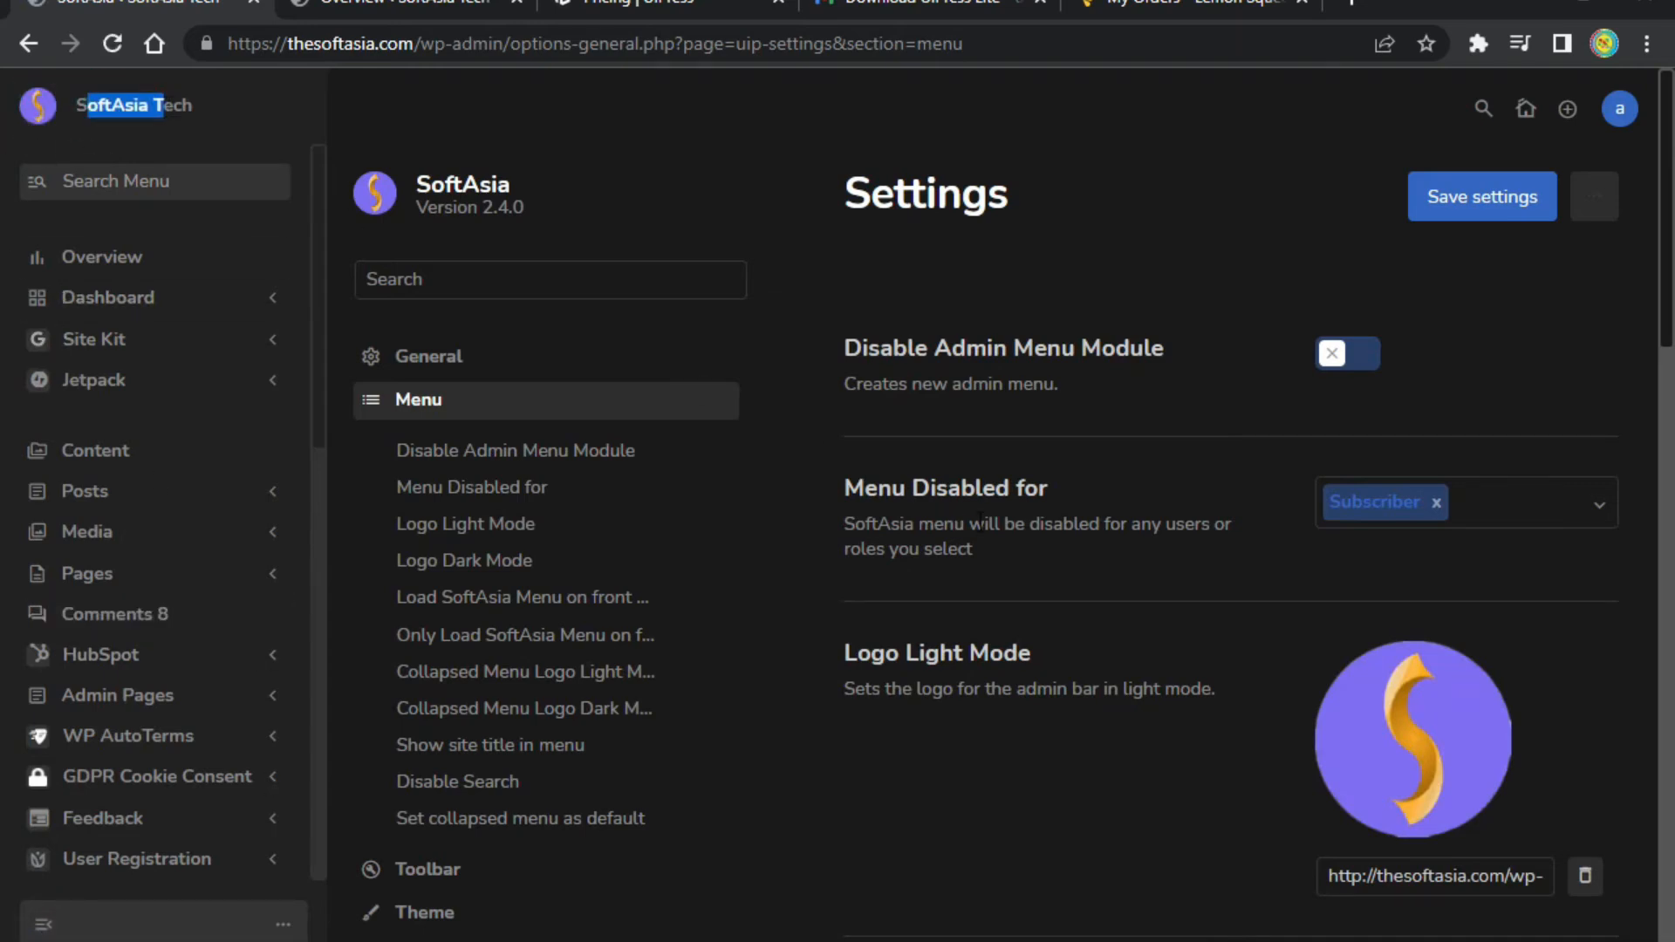
Open the Toolbar section of the SoftAsia settings and look over its first options.
{"action": "scroll", "coordinate": [930, 576], "scroll_direction": "down", "scroll_amount": 4}
{"action": "left_click", "coordinate": [454, 523]}
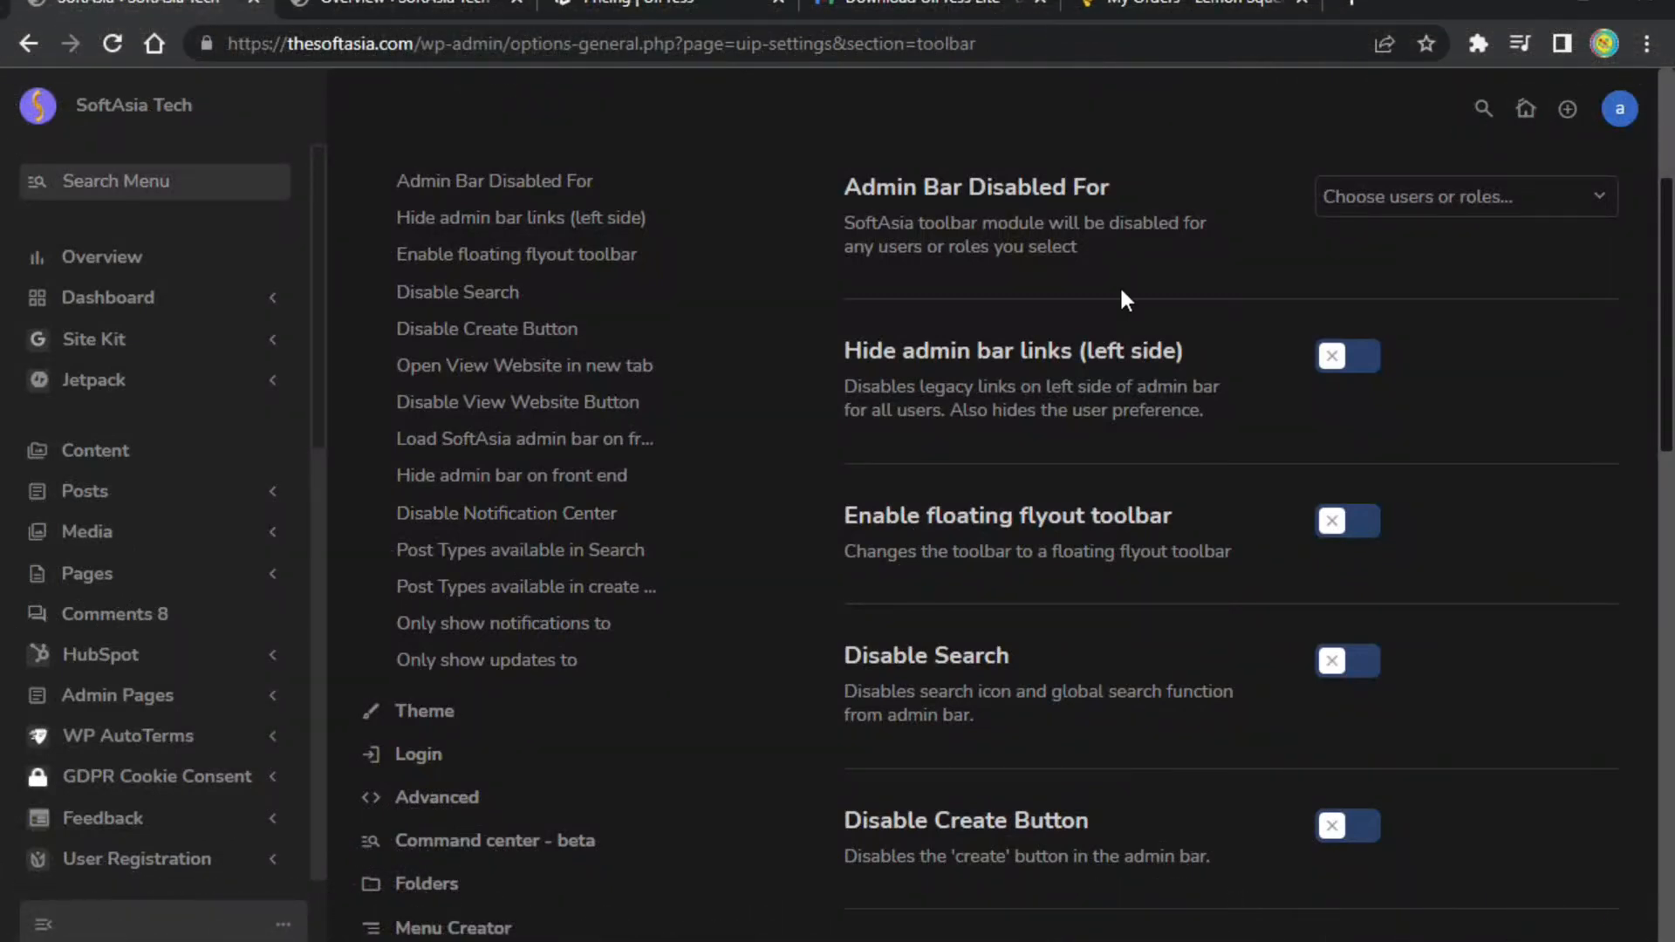
{"action": "scroll", "coordinate": [1124, 299], "scroll_direction": "up", "scroll_amount": 2}
{"action": "scroll", "coordinate": [1393, 436], "scroll_direction": "up", "scroll_amount": 2}
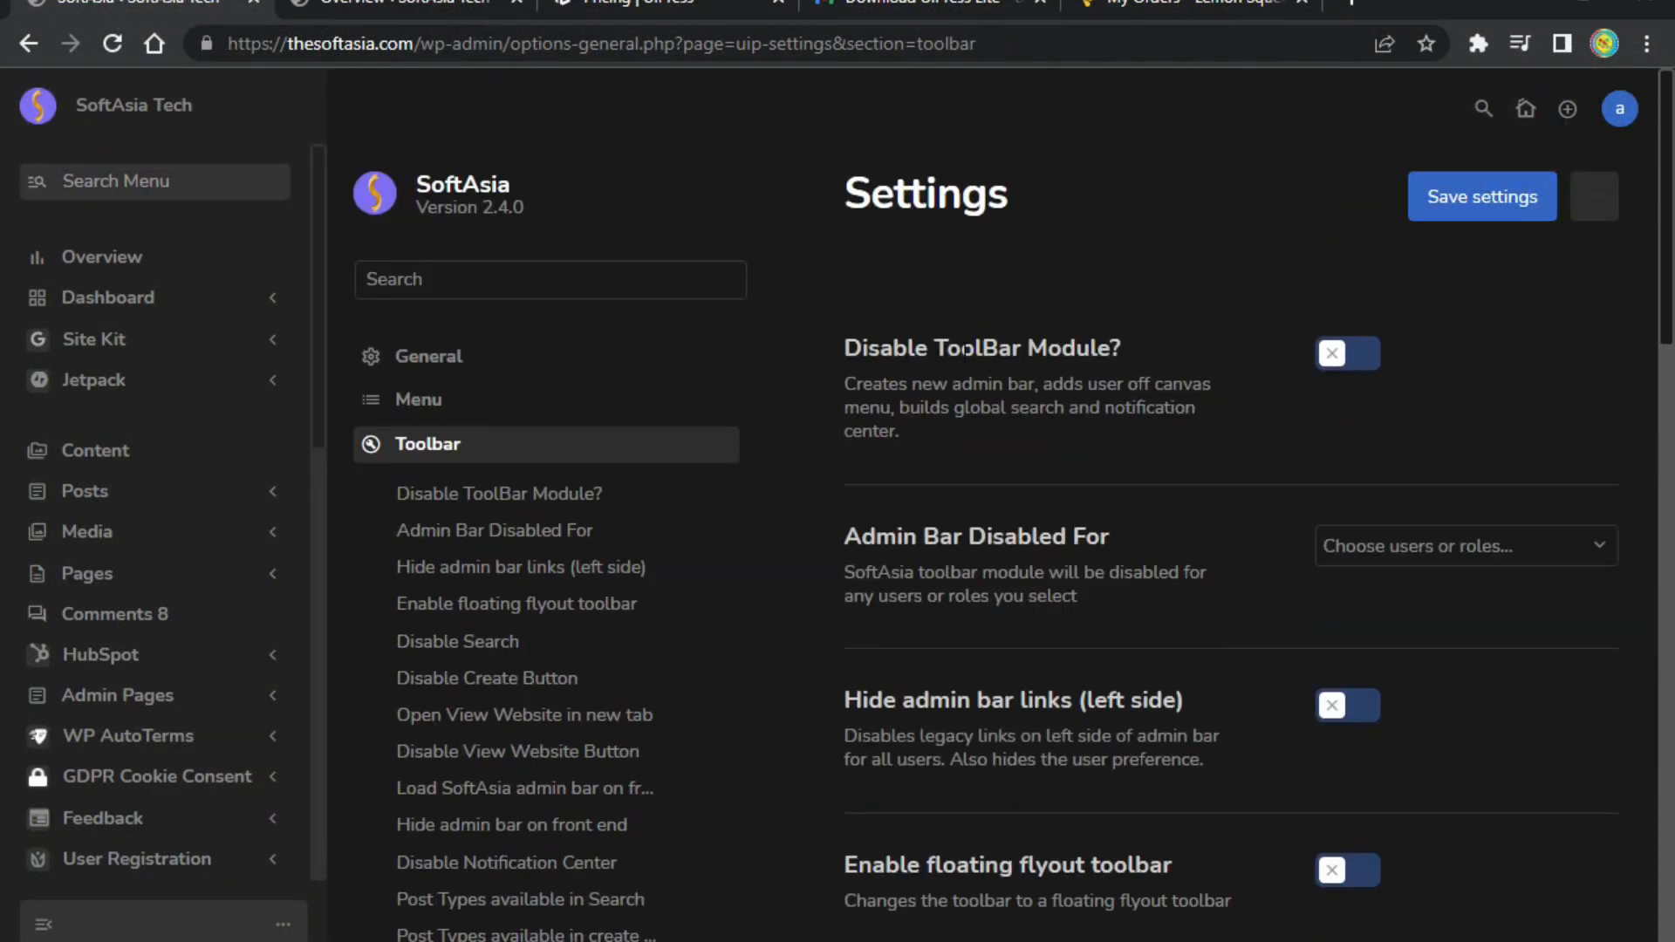
{"action": "scroll", "coordinate": [1243, 371], "scroll_direction": "down", "scroll_amount": 2}
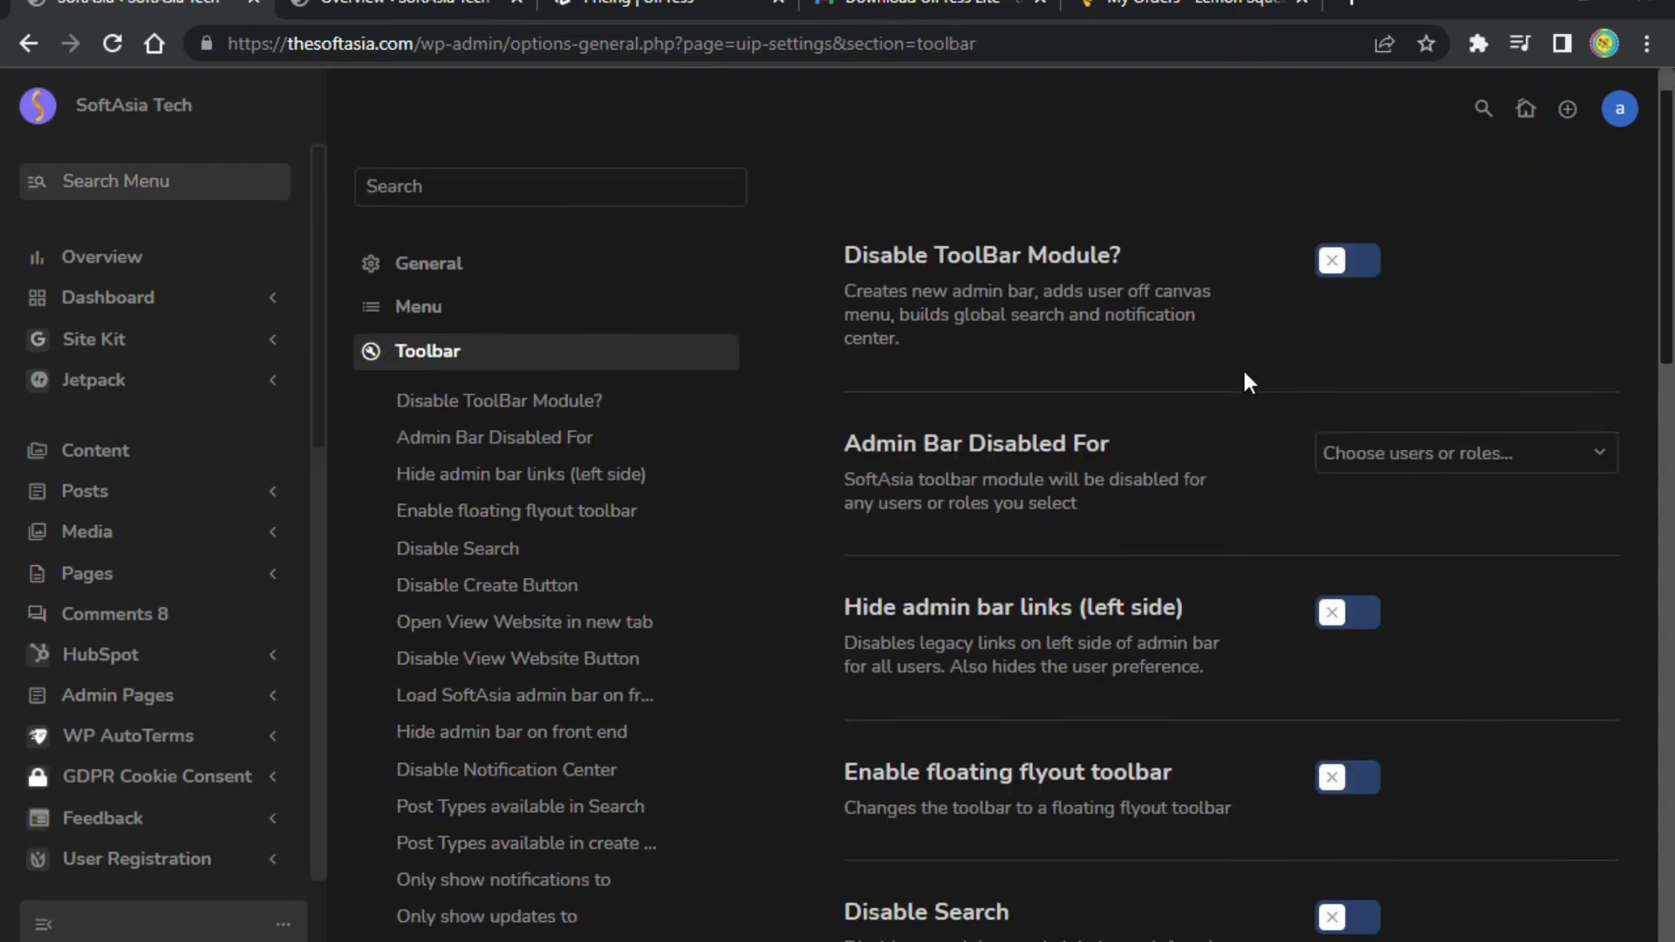
Set Admin Bar Disabled For to the Subscriber role, found by searching users and roles for "subs".
{"action": "left_click", "coordinate": [1400, 375]}
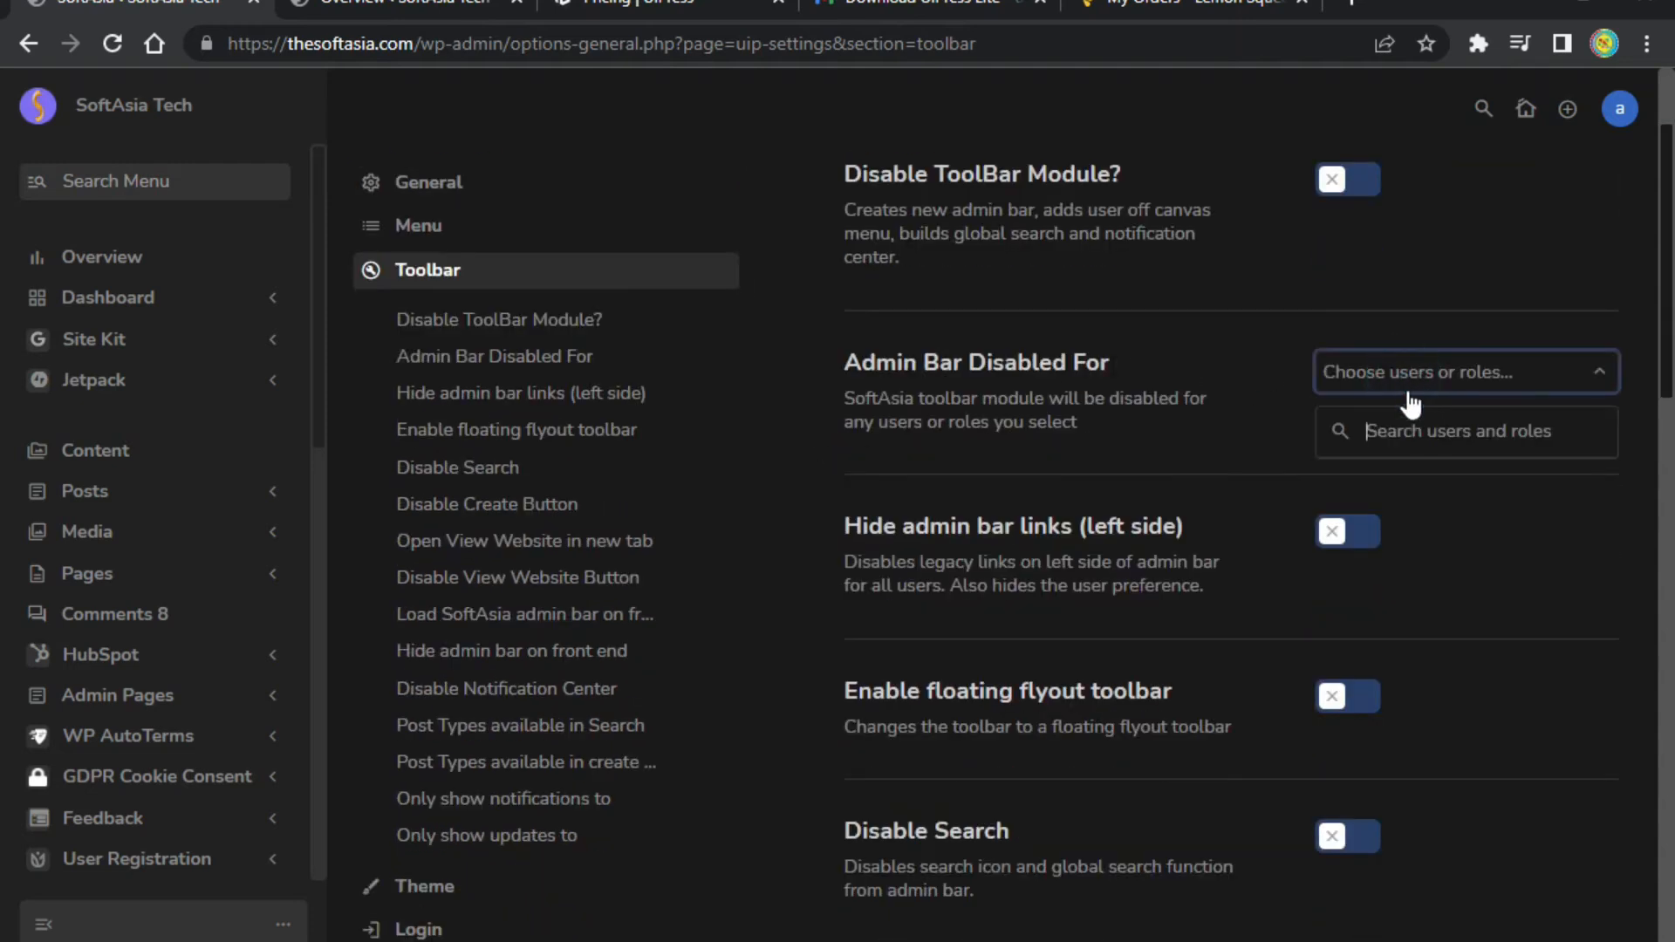
{"action": "left_click", "coordinate": [1420, 438]}
{"action": "type", "text": "subs"}
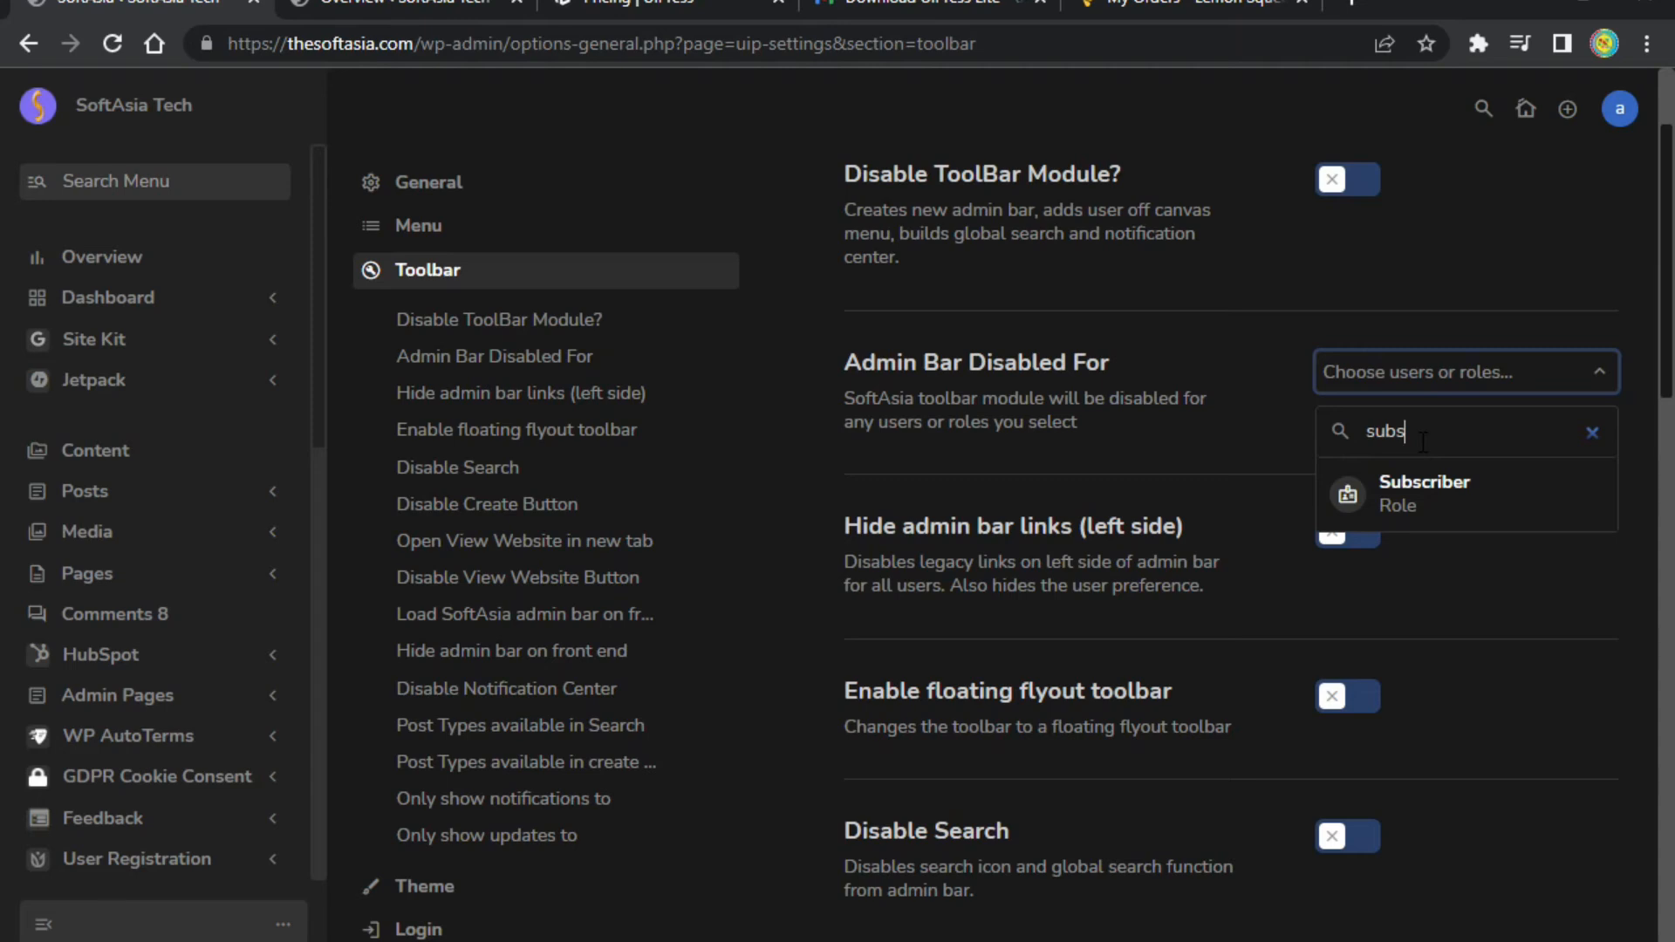
{"action": "left_click", "coordinate": [1424, 494]}
{"action": "left_click", "coordinate": [1129, 380]}
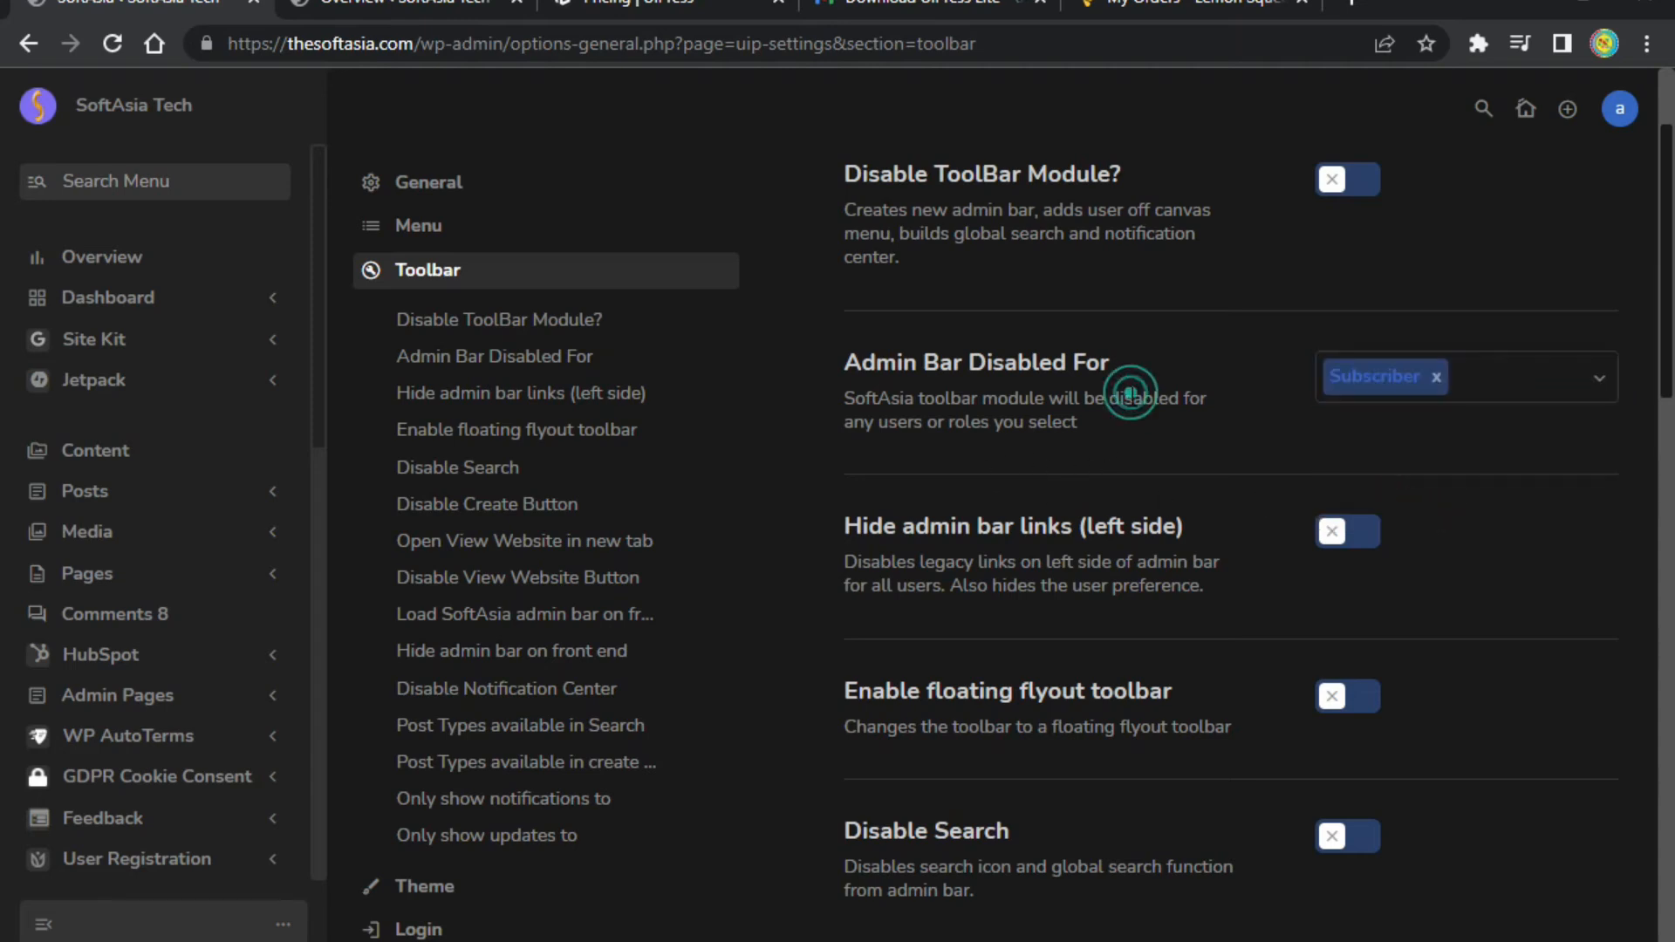
Turn on Disable Search for the admin bar, and try out the Disable Create Button option.
{"action": "scroll", "coordinate": [1113, 410], "scroll_direction": "down", "scroll_amount": 2}
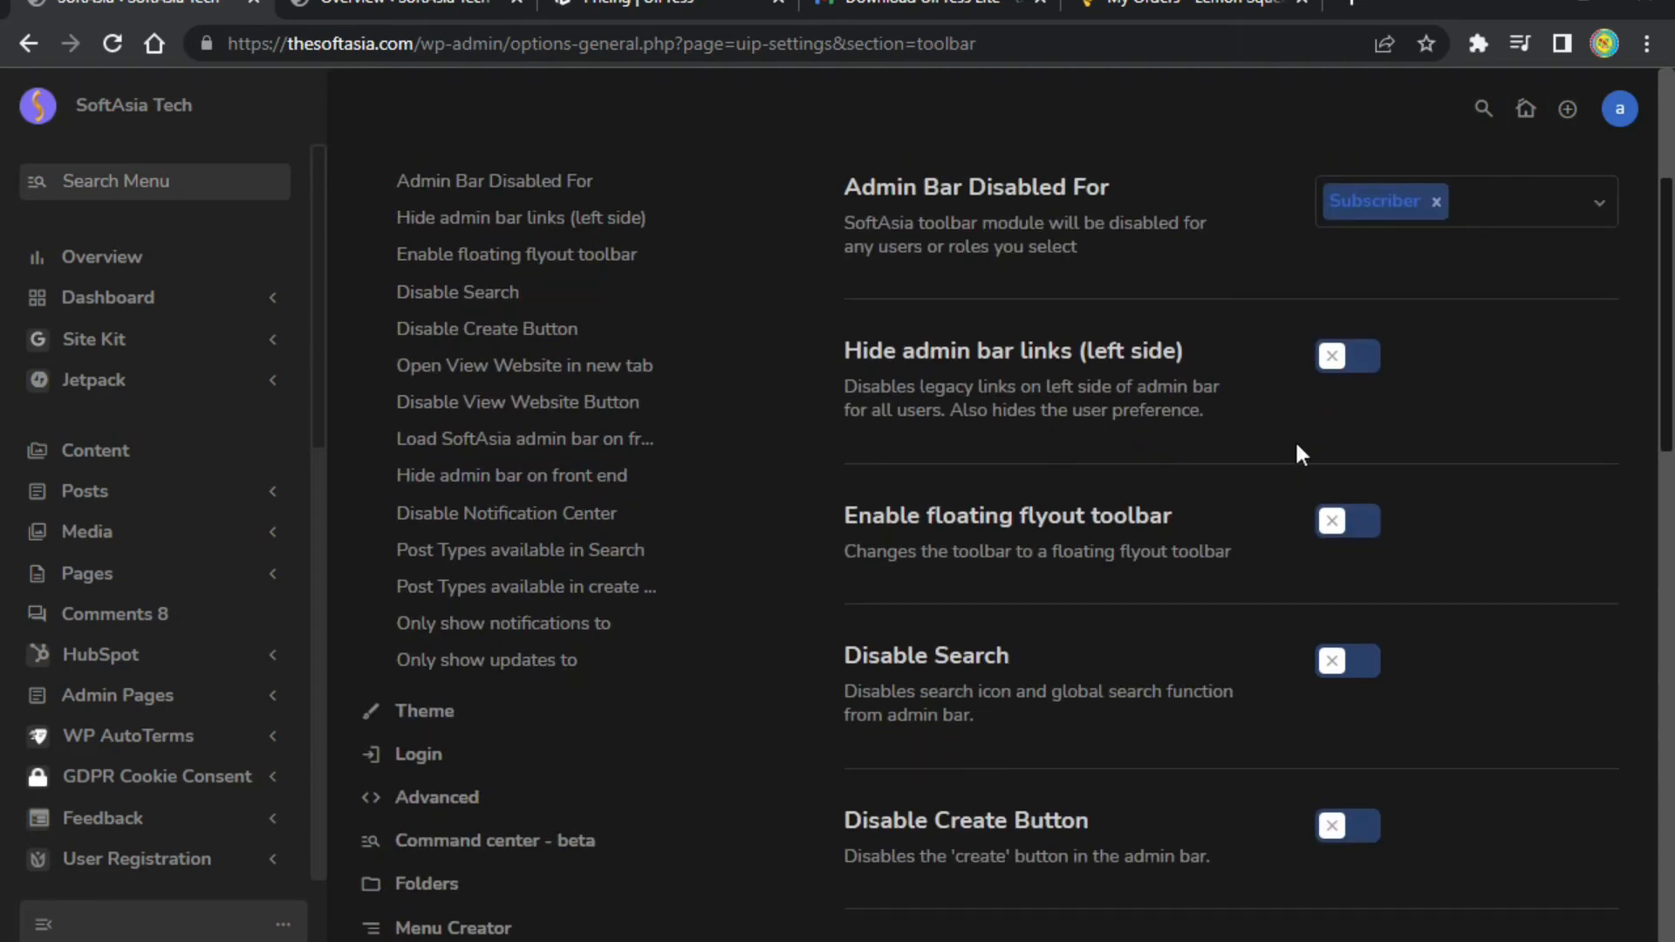
{"action": "scroll", "coordinate": [1196, 630], "scroll_direction": "down", "scroll_amount": 2}
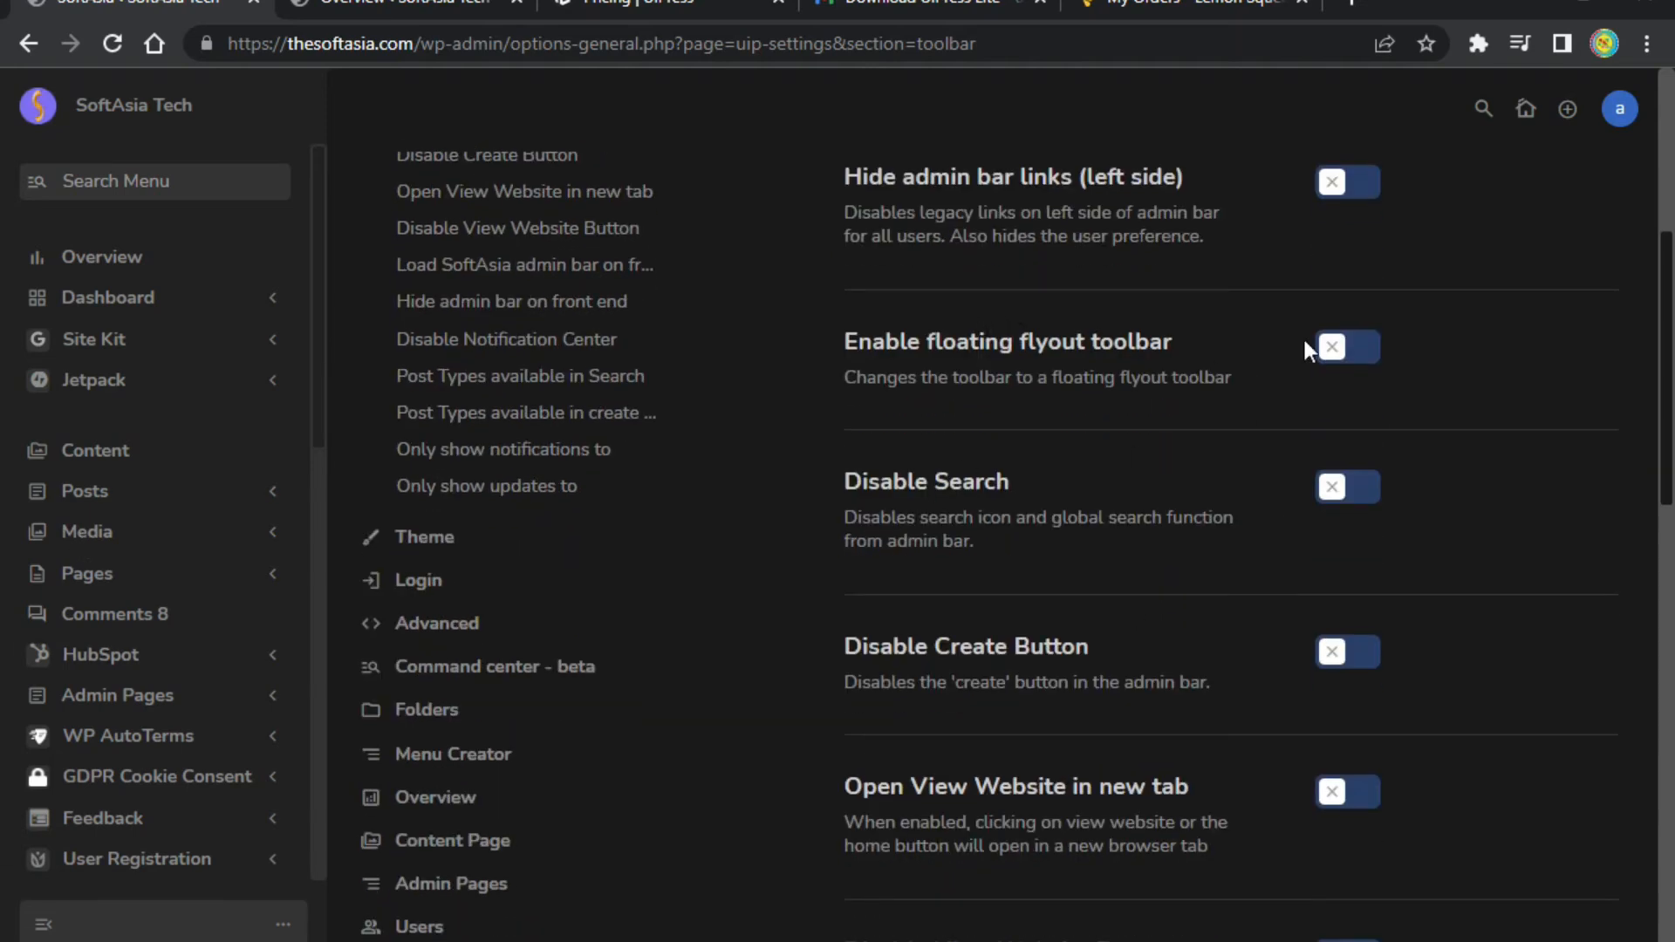
{"action": "scroll", "coordinate": [1374, 358], "scroll_direction": "down", "scroll_amount": 2}
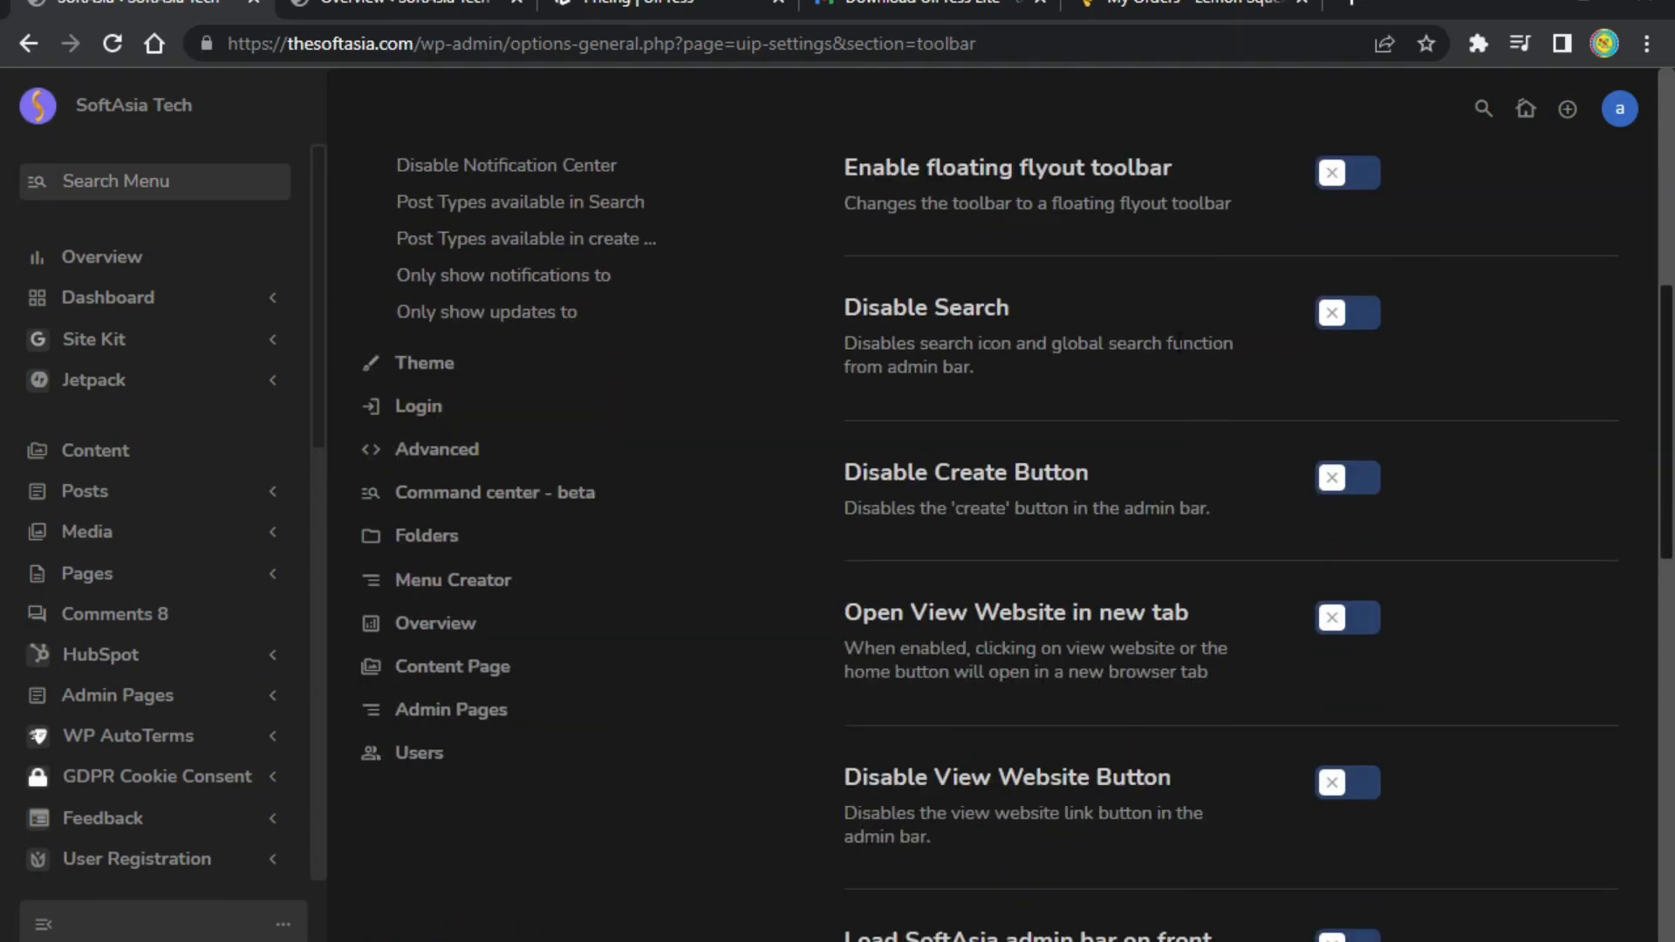
{"action": "left_click", "coordinate": [1348, 314]}
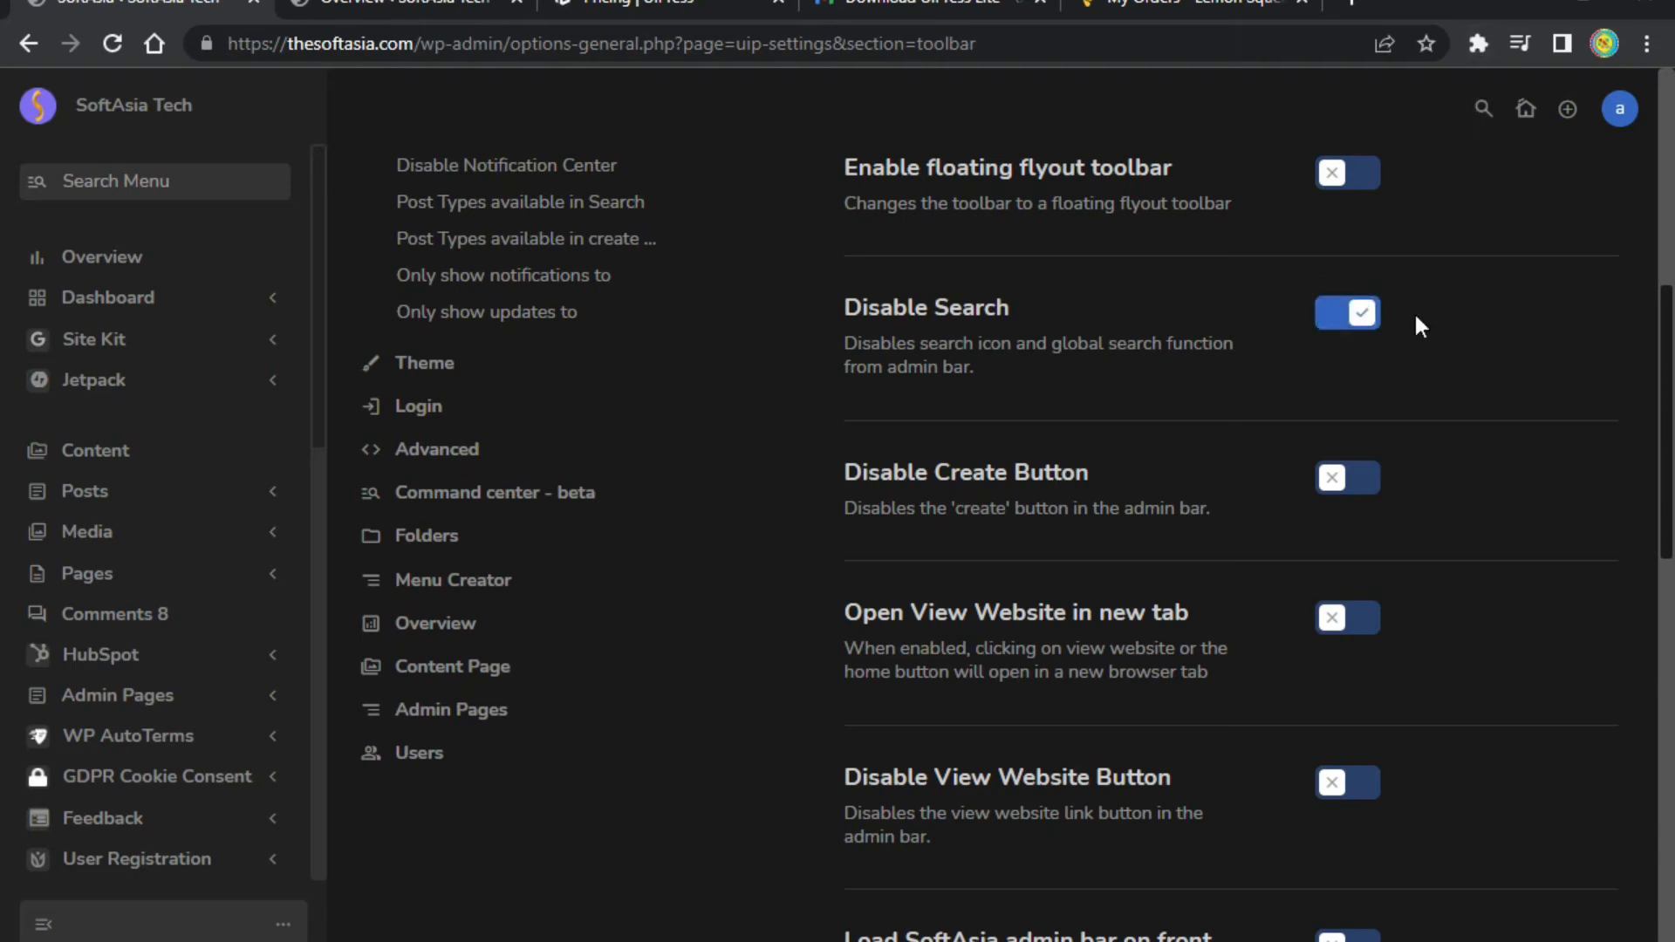
{"action": "scroll", "coordinate": [1248, 440], "scroll_direction": "down", "scroll_amount": 2}
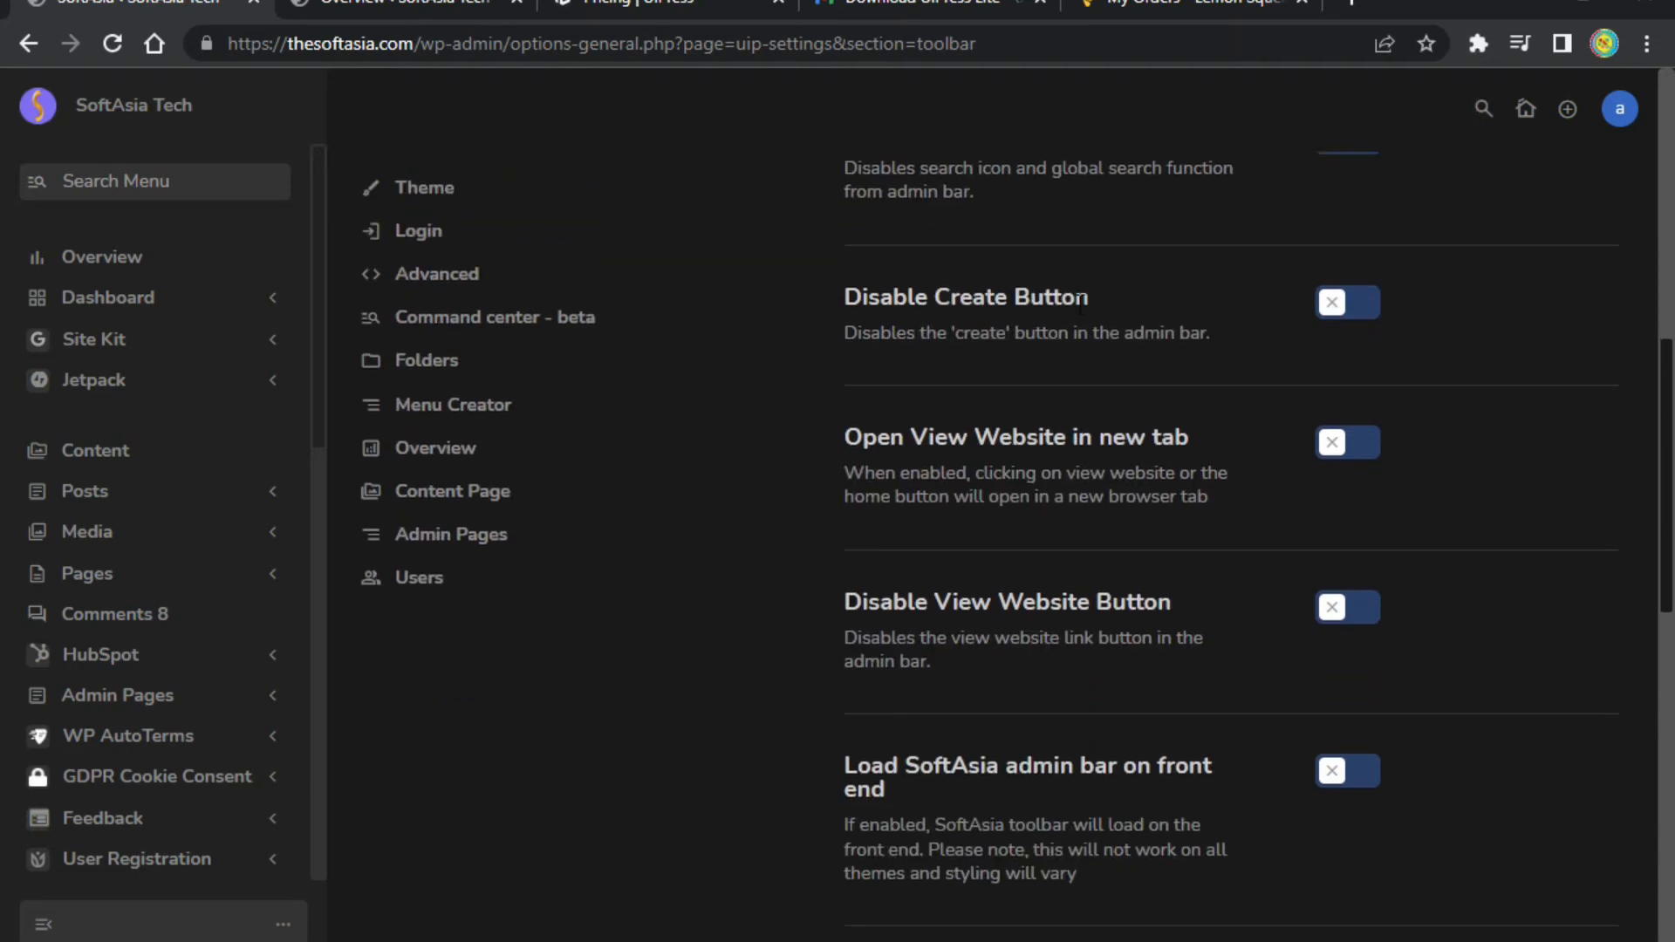
{"action": "left_click", "coordinate": [1356, 307]}
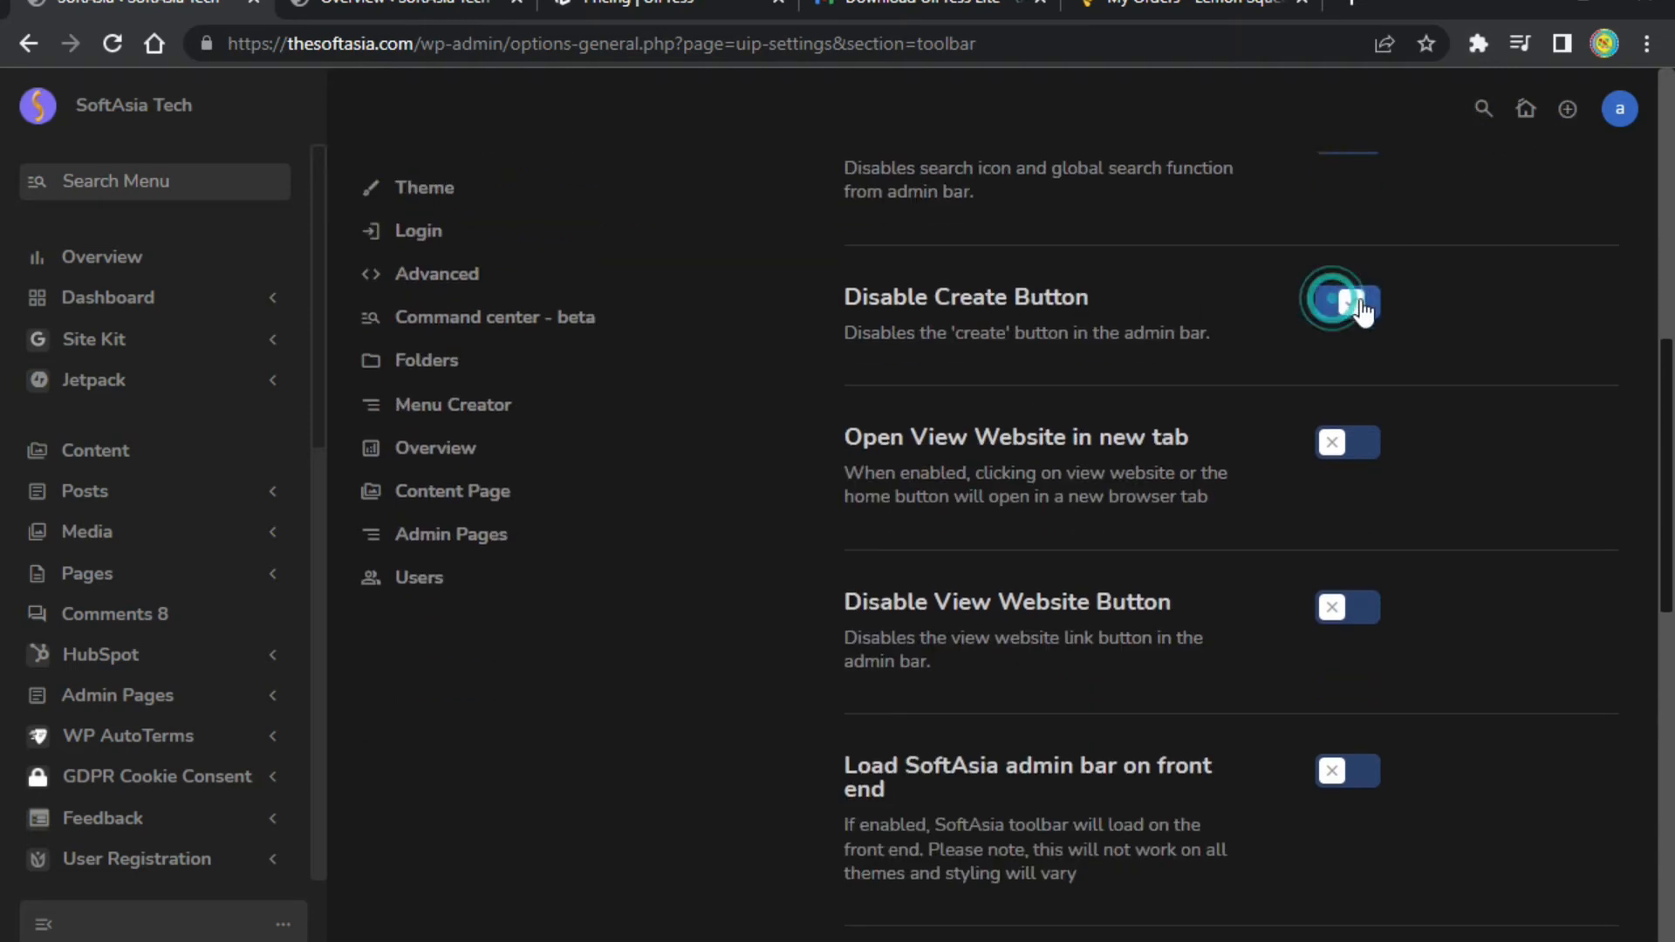
{"action": "left_click", "coordinate": [1361, 307]}
Turn on Open View Website in new tab for the admin bar's home button.
{"action": "scroll", "coordinate": [1134, 349], "scroll_direction": "down", "scroll_amount": 2}
{"action": "left_click_drag", "start_coordinate": [858, 265], "coordinate": [1003, 270]}
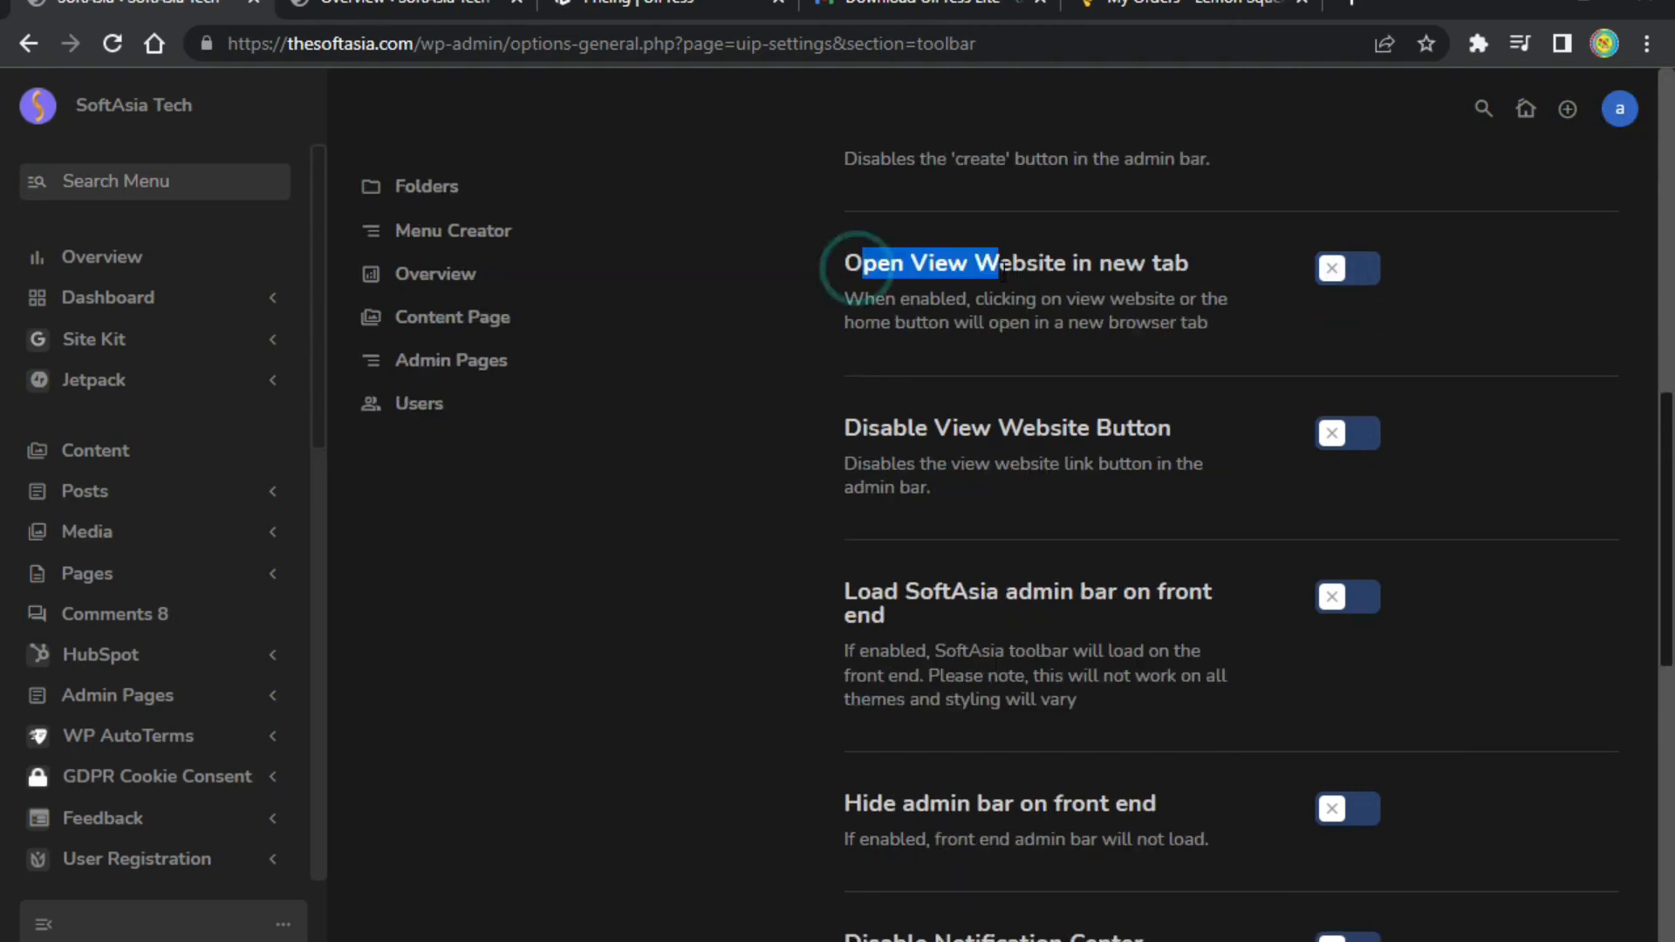
{"action": "left_click", "coordinate": [1223, 268]}
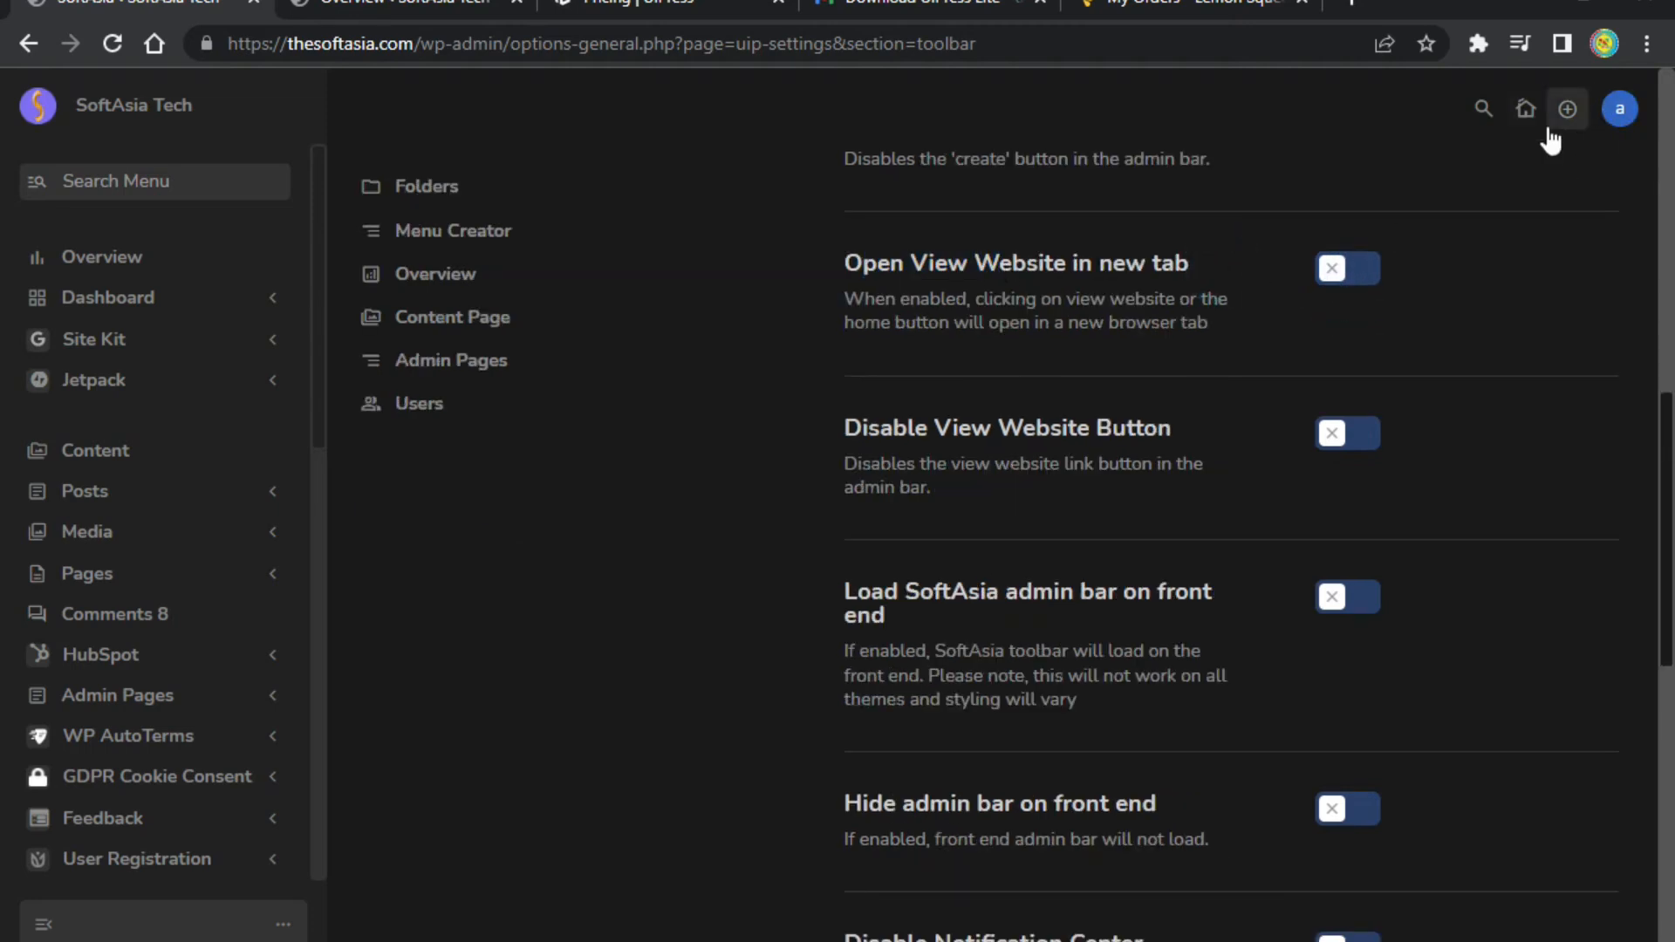
{"action": "left_click", "coordinate": [1332, 271]}
{"action": "scroll", "coordinate": [1428, 193], "scroll_direction": "down", "scroll_amount": 2}
{"action": "scroll", "coordinate": [1425, 187], "scroll_direction": "up", "scroll_amount": 2}
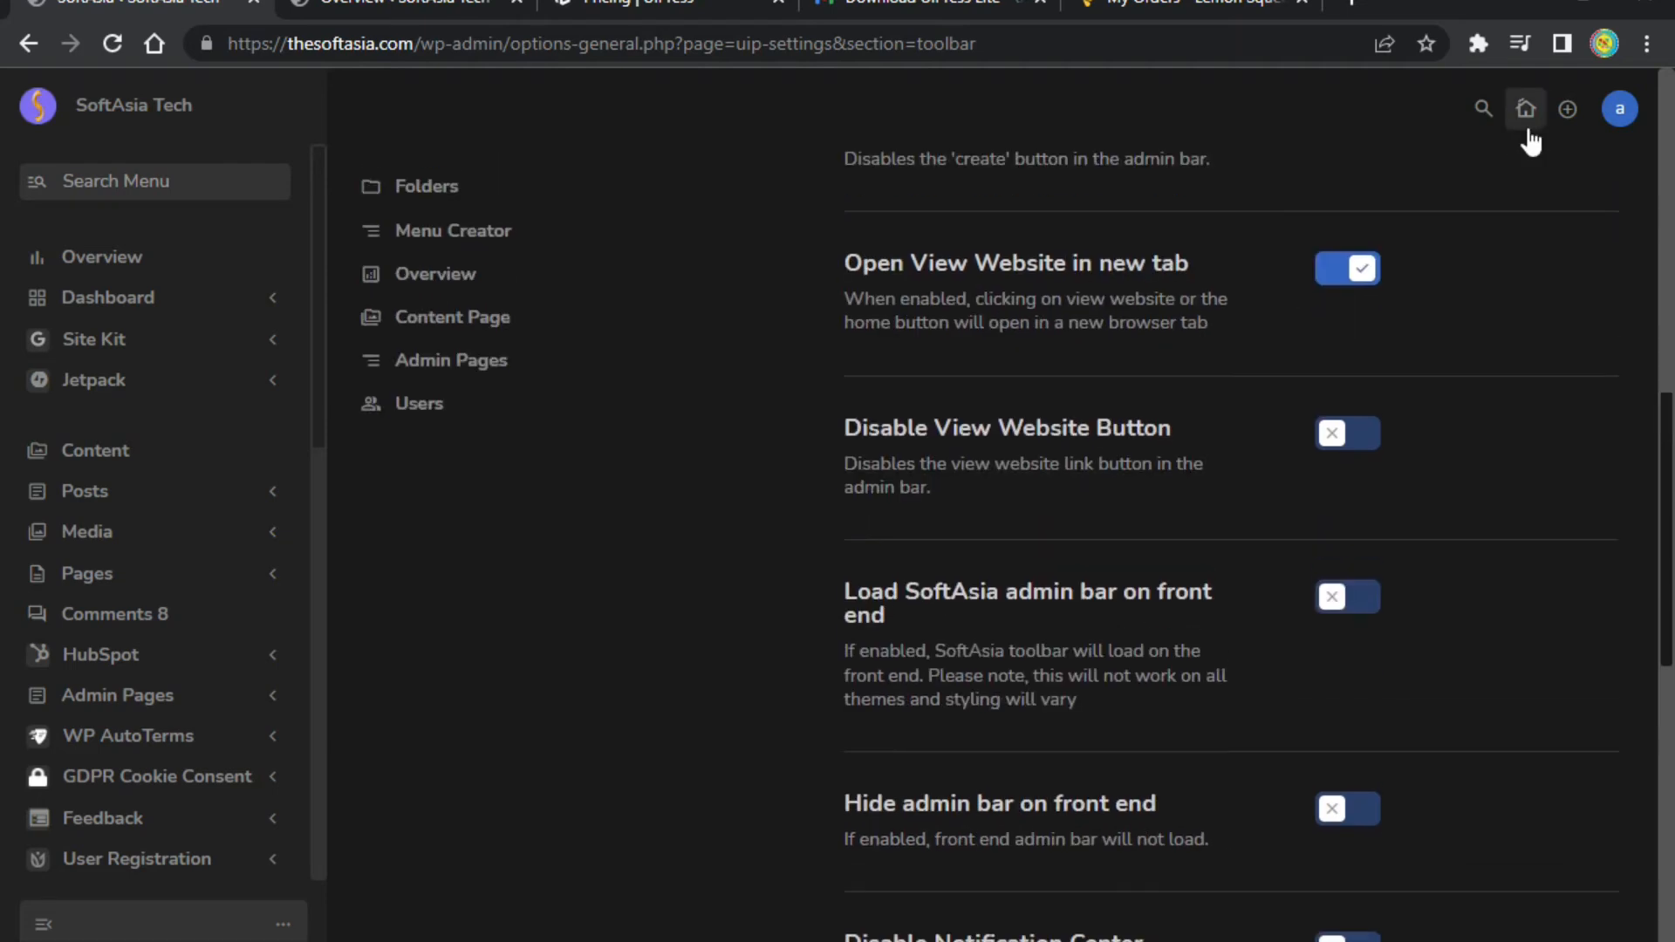
Review the view website and front-end admin bar options, and turn on Hide admin bar on front end.
{"action": "scroll", "coordinate": [960, 610], "scroll_direction": "down", "scroll_amount": 2}
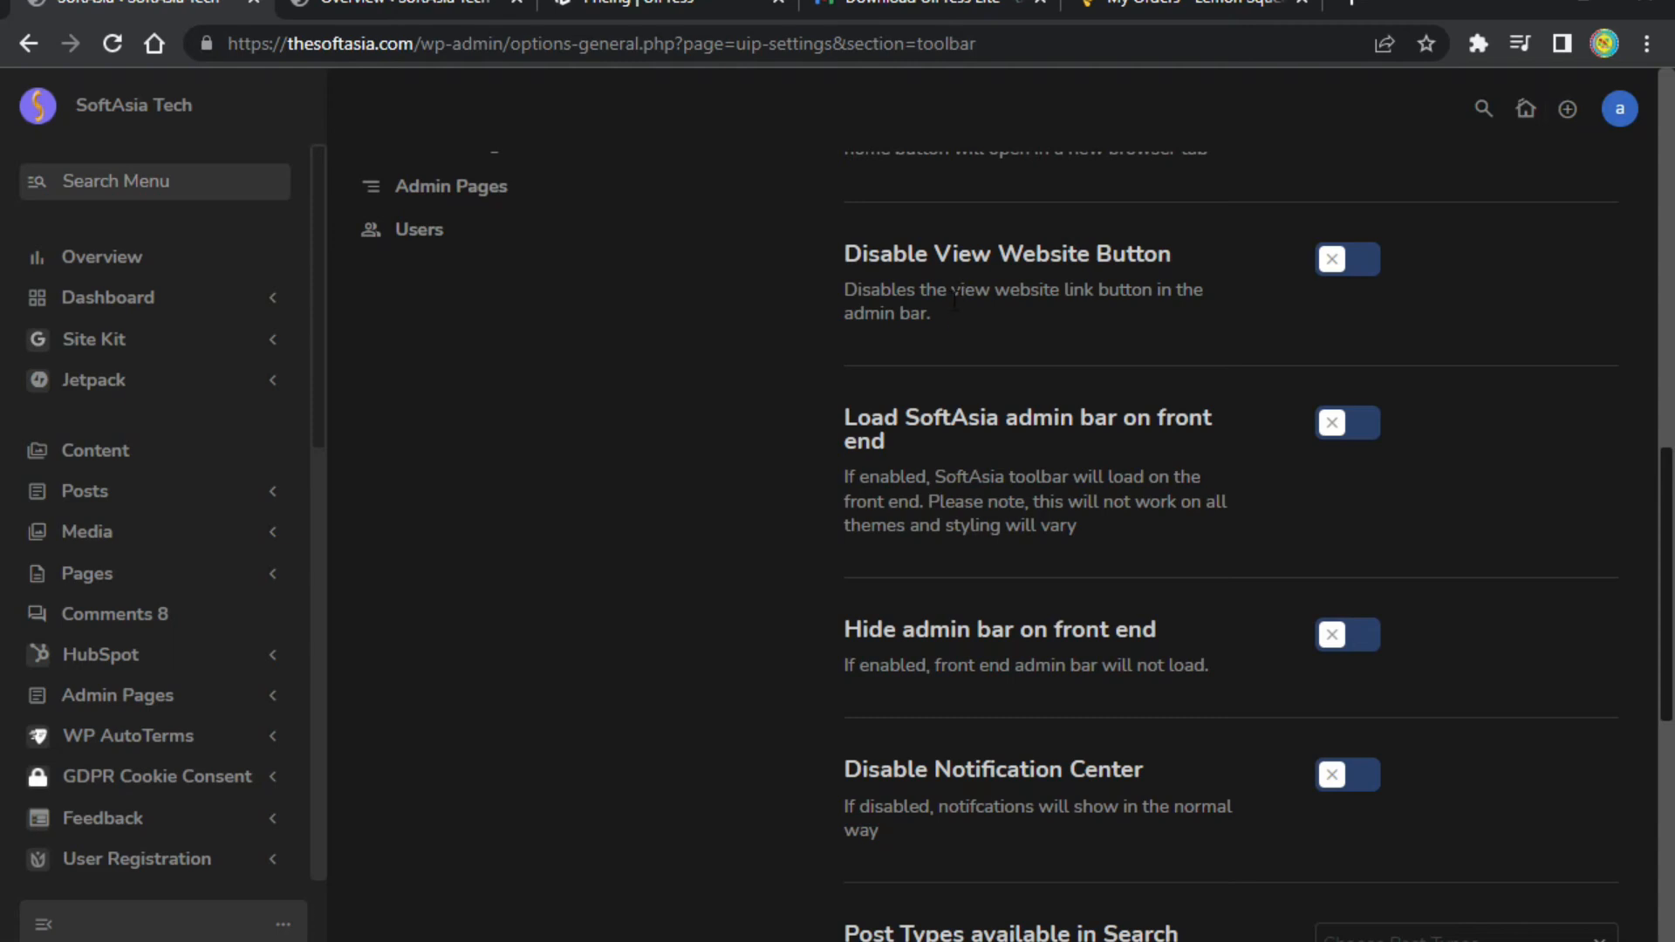
{"action": "scroll", "coordinate": [955, 299], "scroll_direction": "down", "scroll_amount": 2}
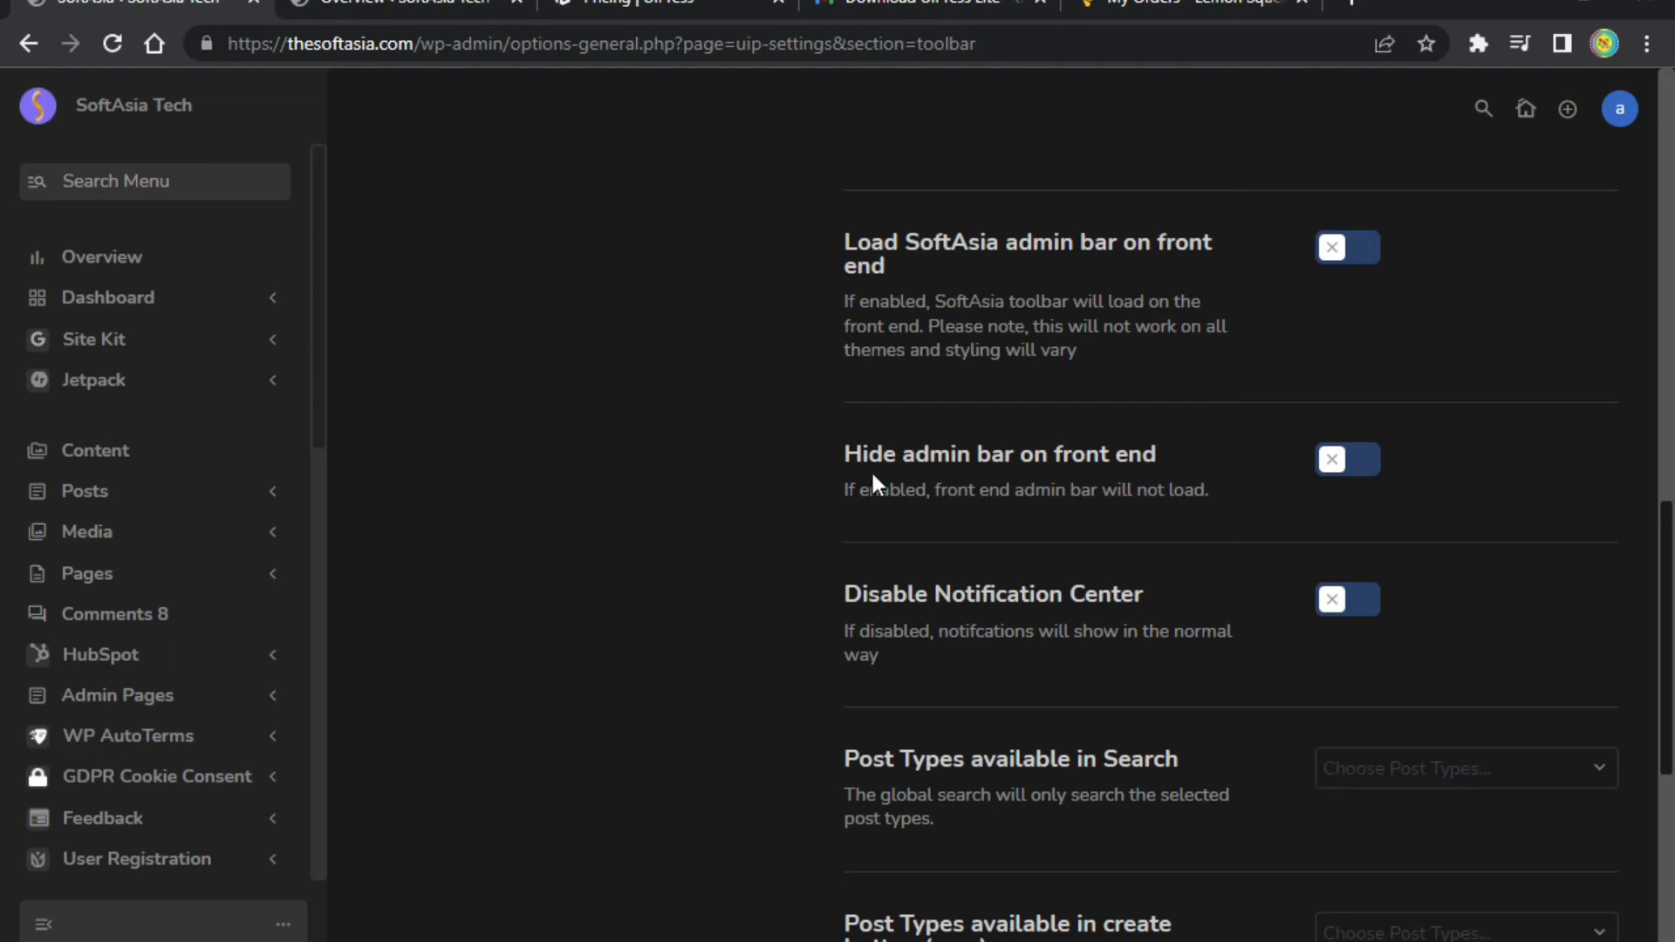
{"action": "scroll", "coordinate": [873, 480], "scroll_direction": "down", "scroll_amount": 2}
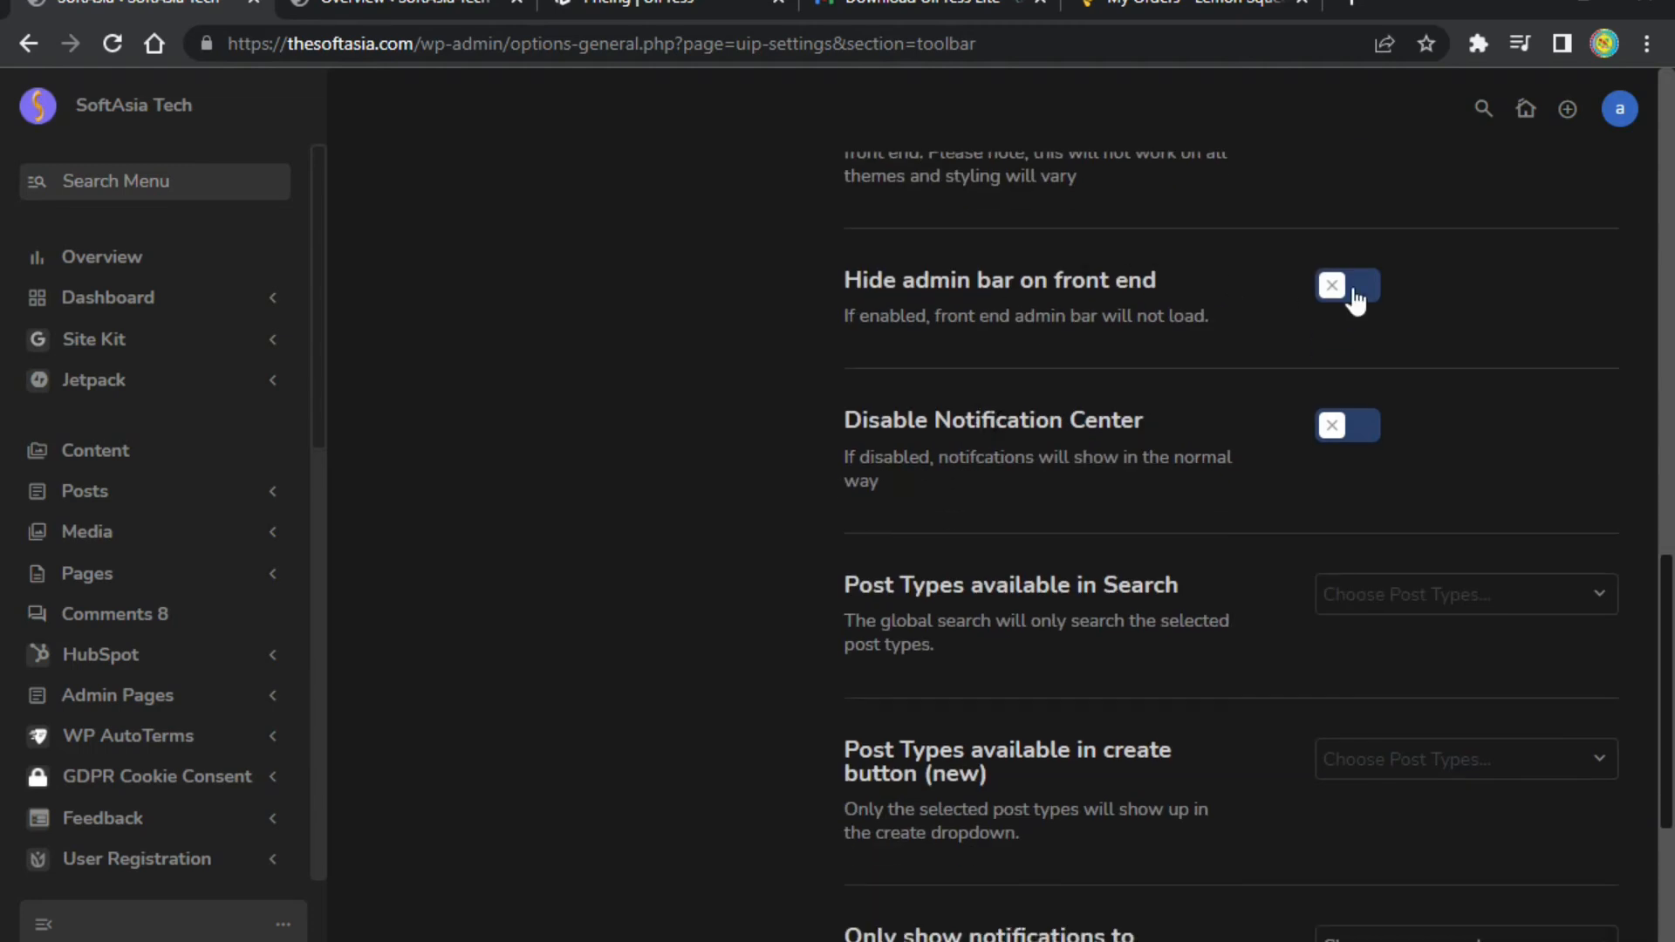
{"action": "left_click", "coordinate": [1355, 297]}
Try Posts, Pages and Attachments as Post Types available in Search, and clear all three selections again.
{"action": "scroll", "coordinate": [934, 365], "scroll_direction": "down", "scroll_amount": 2}
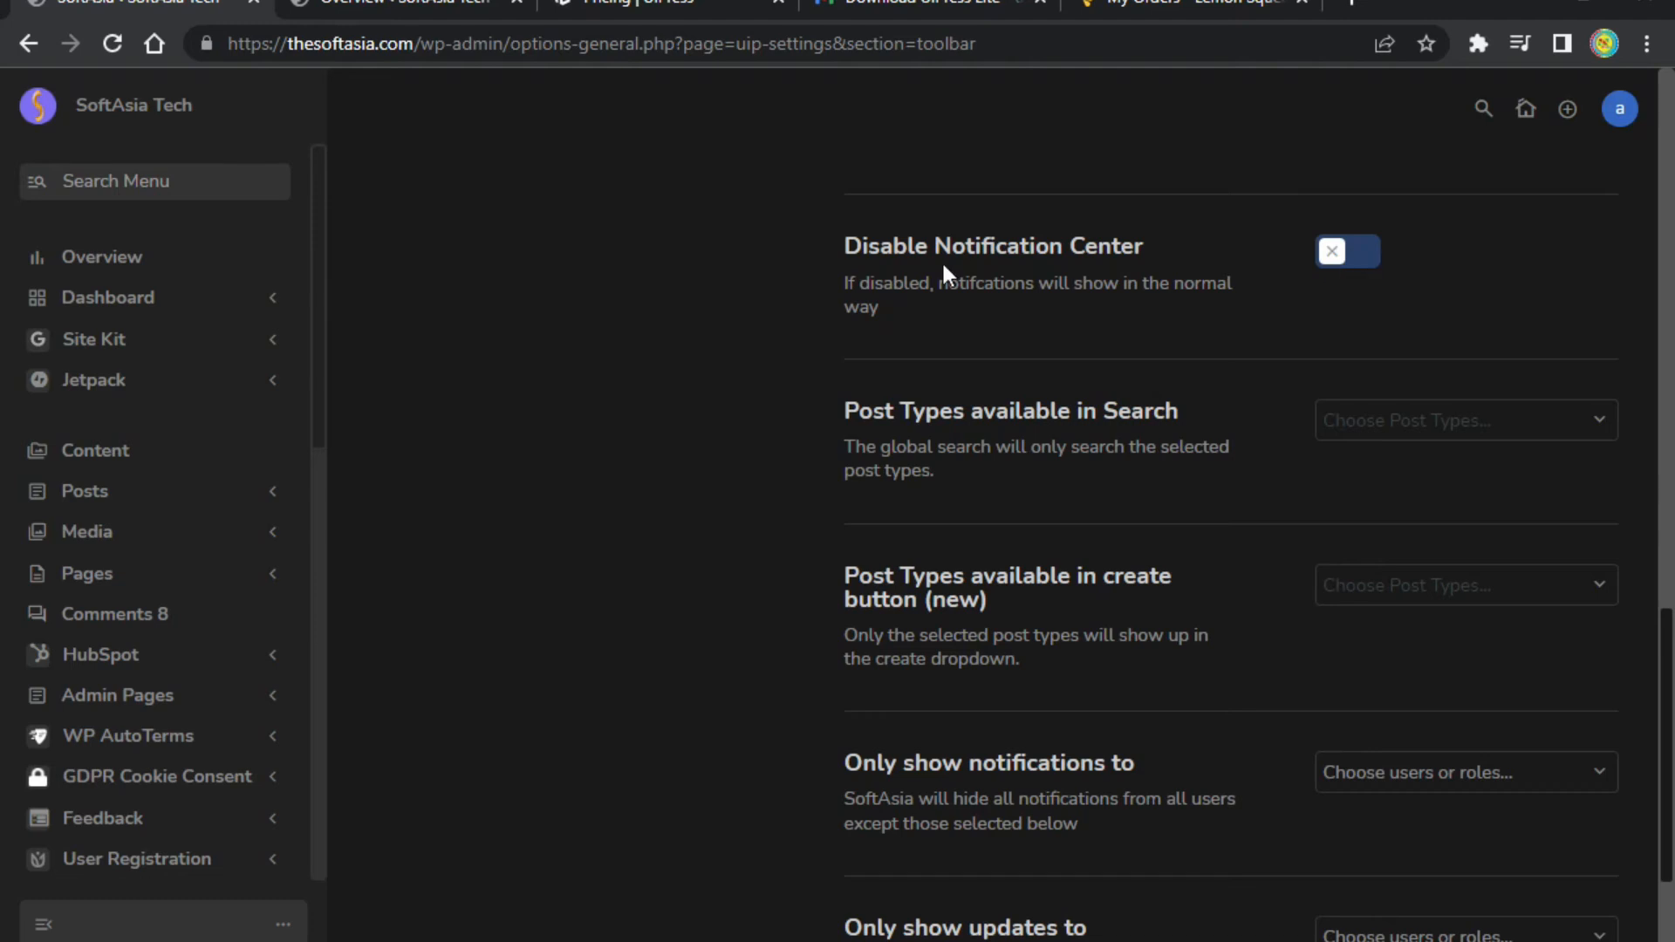
{"action": "left_click", "coordinate": [1495, 432]}
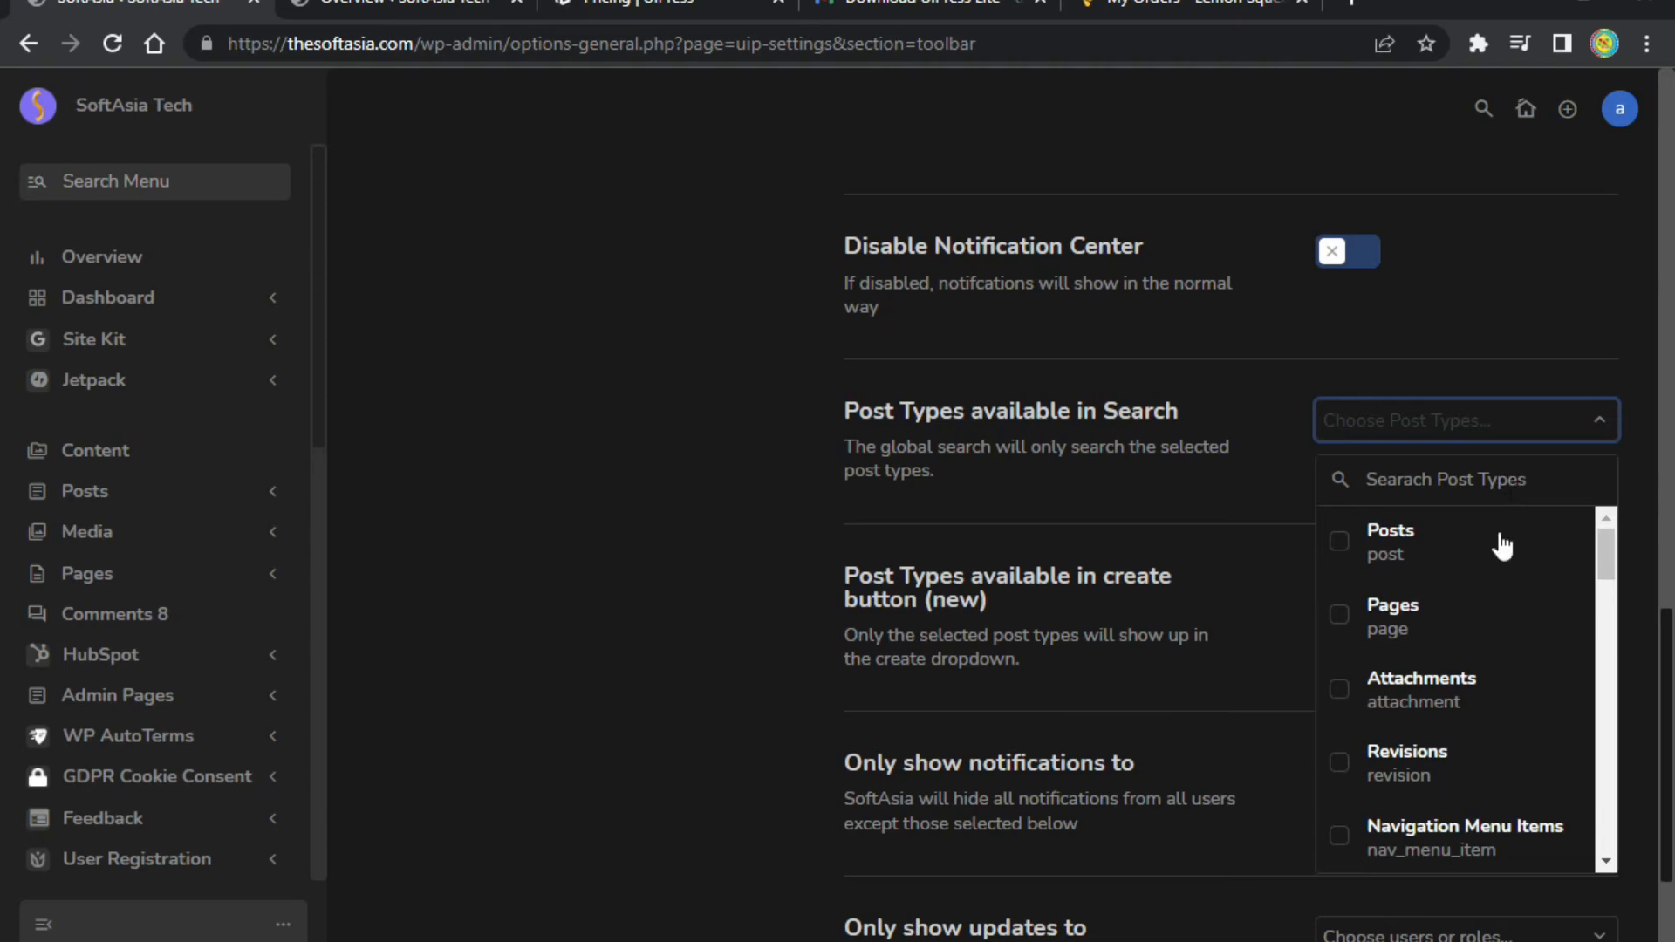
{"action": "scroll", "coordinate": [1505, 716], "scroll_direction": "down", "scroll_amount": 2}
{"action": "scroll", "coordinate": [1509, 720], "scroll_direction": "up", "scroll_amount": 2}
{"action": "left_click", "coordinate": [1338, 555]}
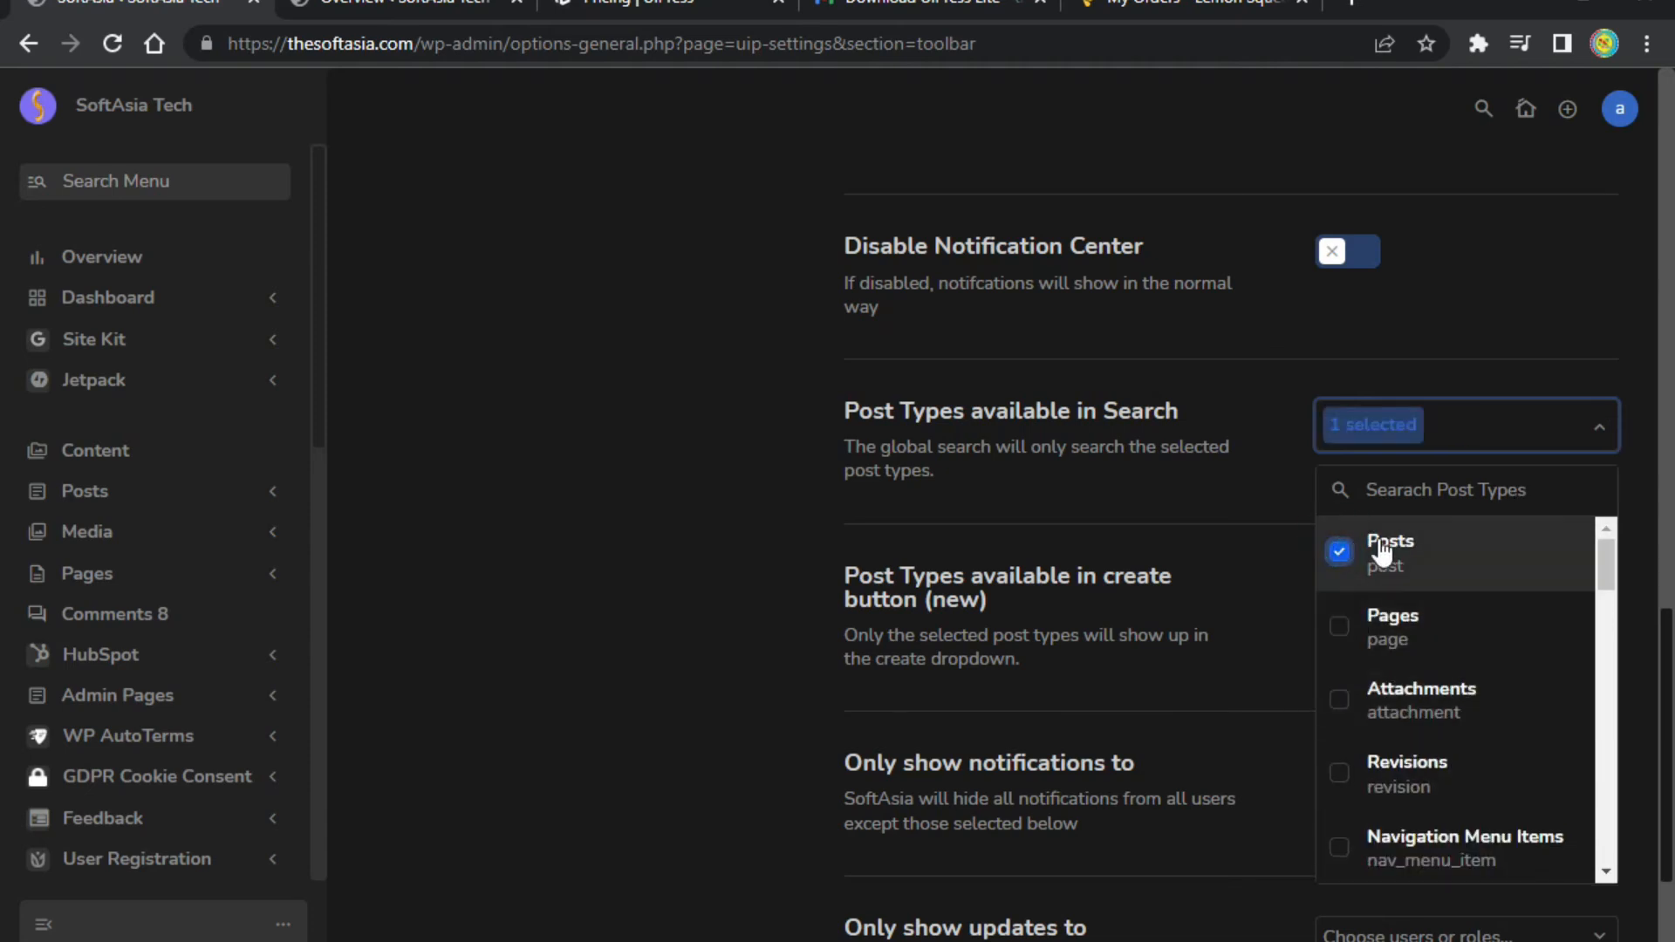
{"action": "left_click", "coordinate": [1335, 630]}
{"action": "left_click", "coordinate": [1349, 696]}
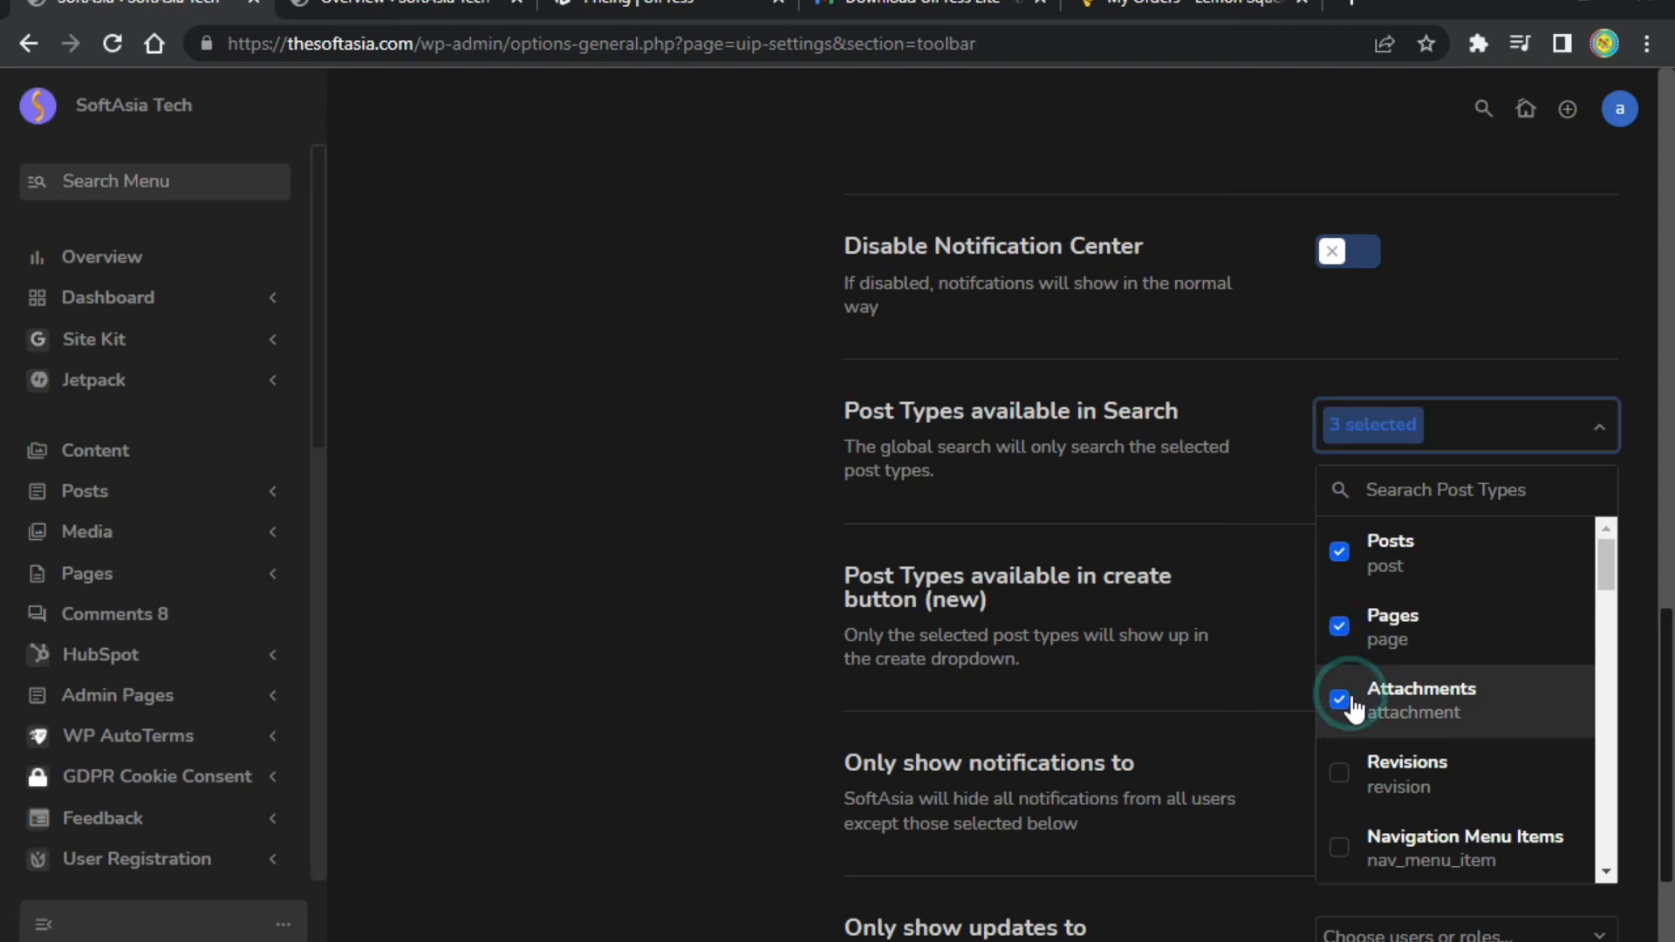
{"action": "left_click", "coordinate": [1350, 696]}
{"action": "left_click", "coordinate": [1345, 630]}
{"action": "left_click", "coordinate": [1339, 559]}
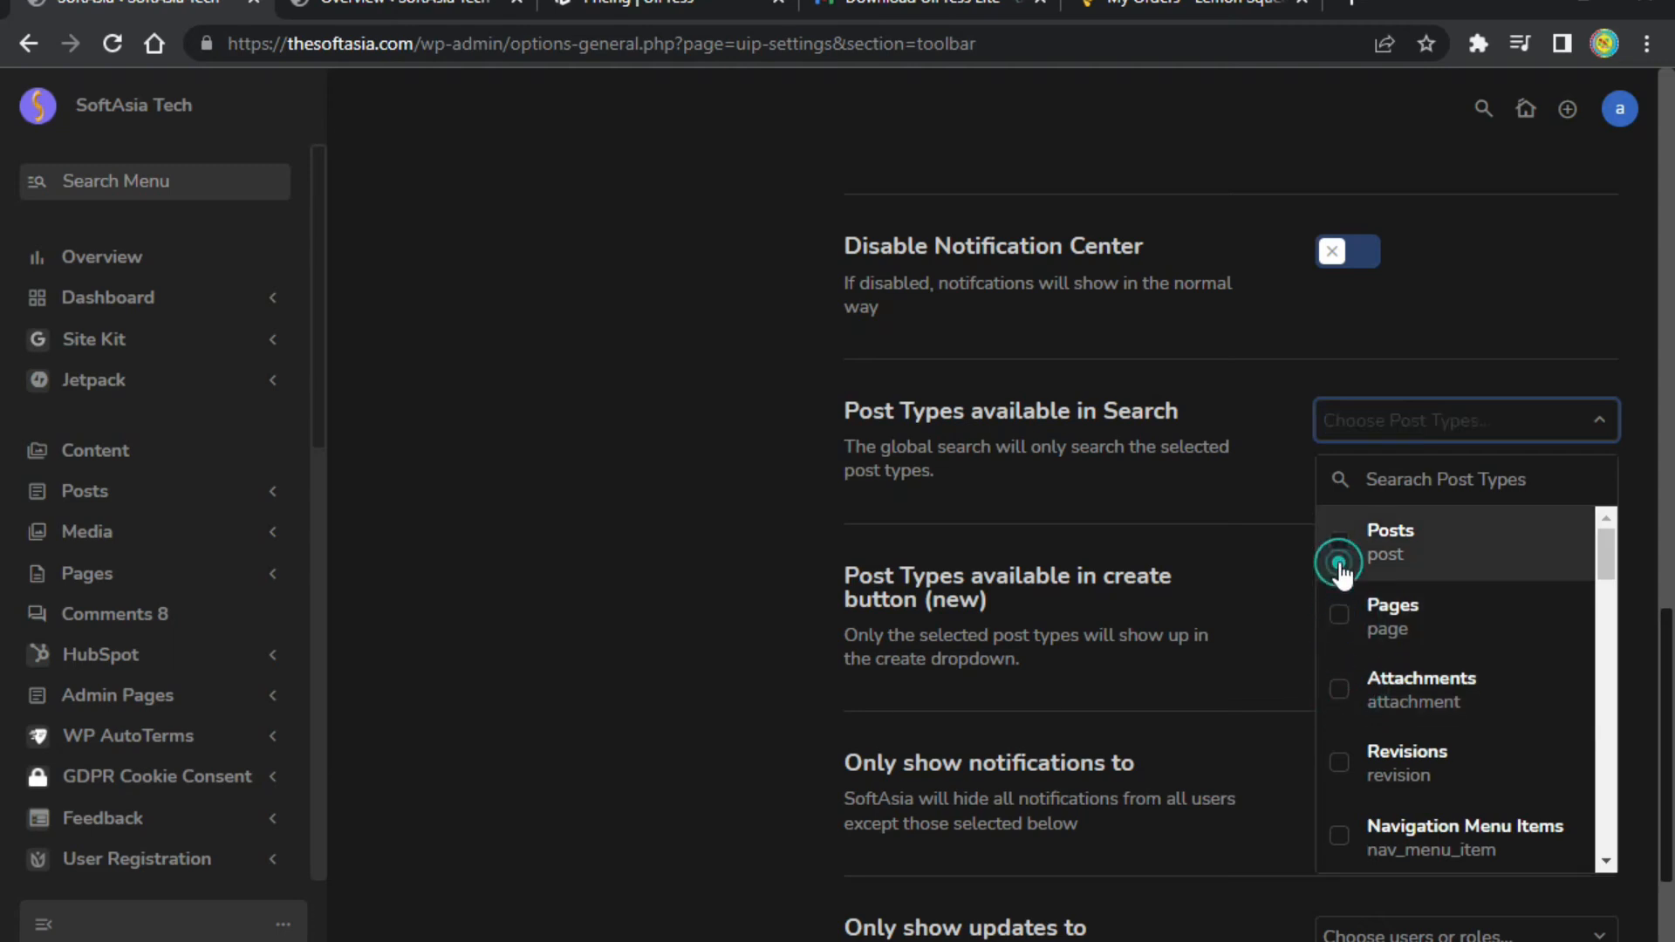
{"action": "left_click", "coordinate": [1279, 445]}
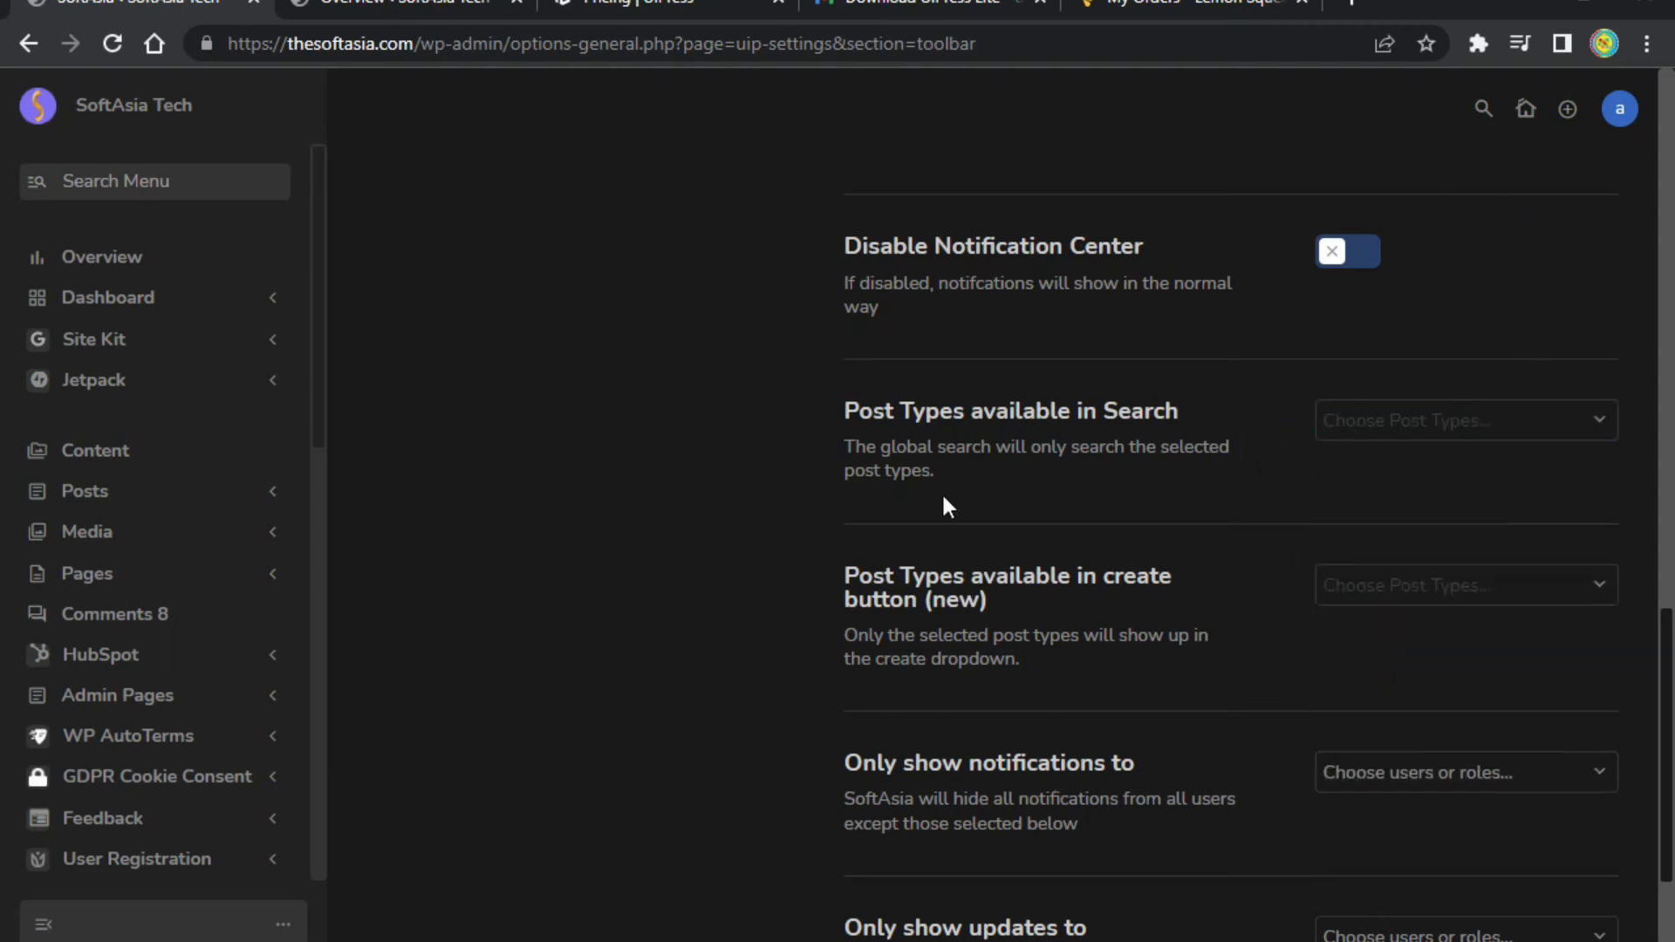
Review the remaining post type, notification and update options for the toolbar, and save the toolbar settings.
{"action": "scroll", "coordinate": [1164, 416], "scroll_direction": "down", "scroll_amount": 3}
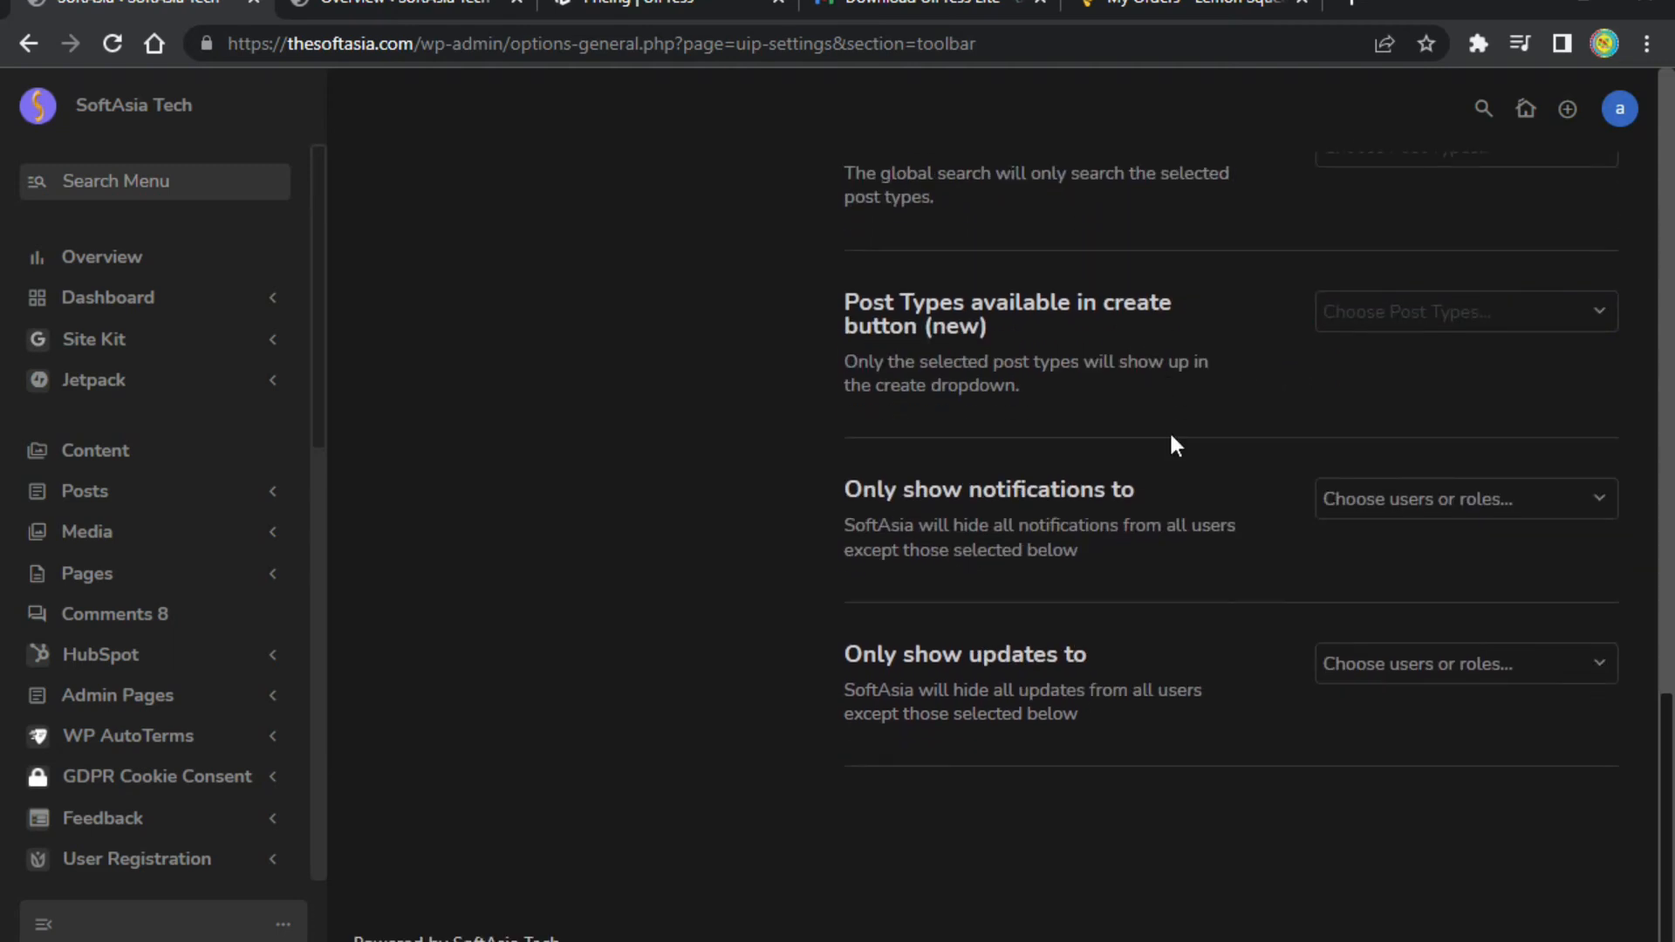
{"action": "scroll", "coordinate": [1309, 375], "scroll_direction": "up", "scroll_amount": 20}
{"action": "left_click", "coordinate": [1483, 198]}
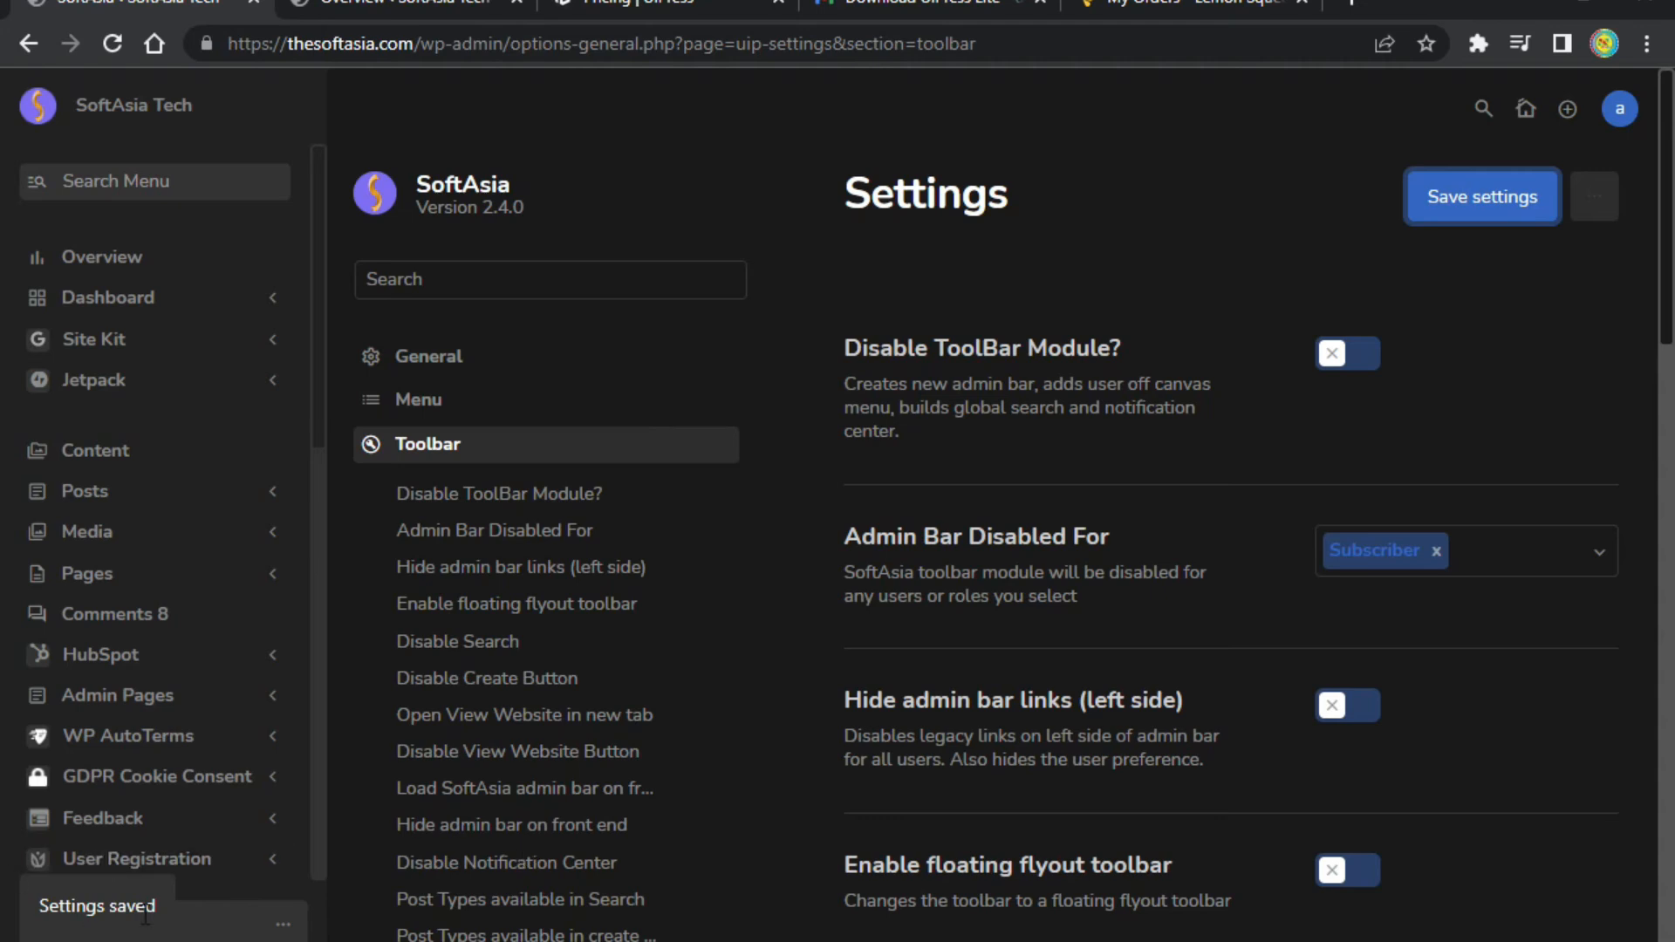
Open the Theme settings and review the Disable Admin Theme Module and Theme Disabled for options.
{"action": "scroll", "coordinate": [626, 617], "scroll_direction": "down", "scroll_amount": 7}
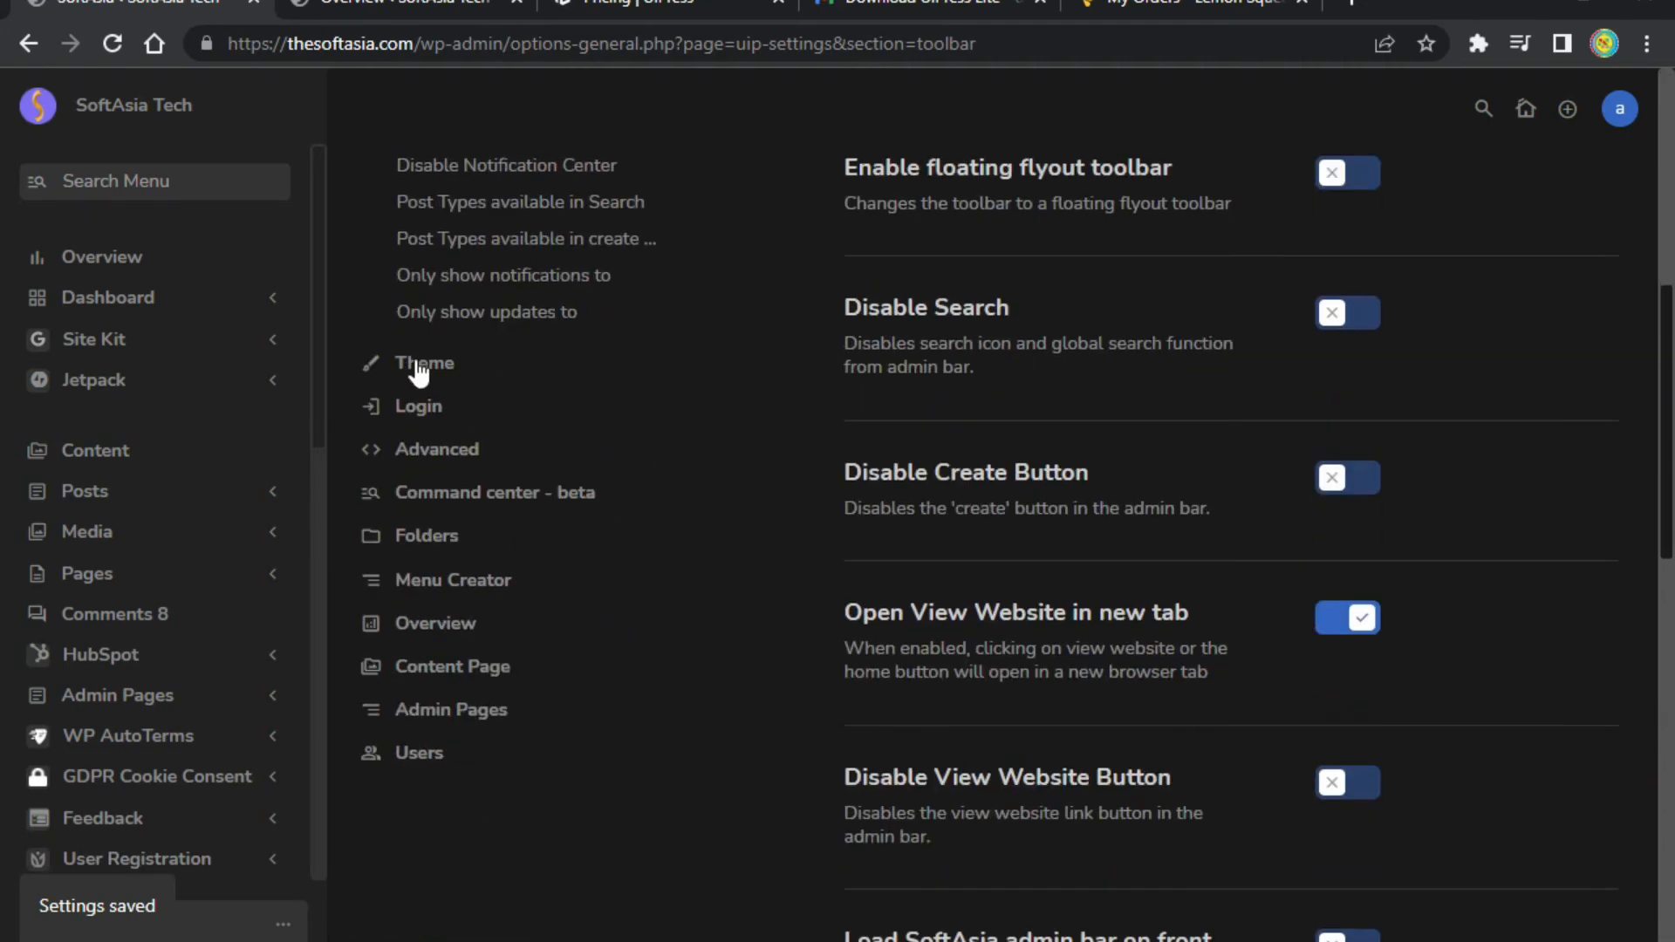
{"action": "left_click", "coordinate": [418, 370]}
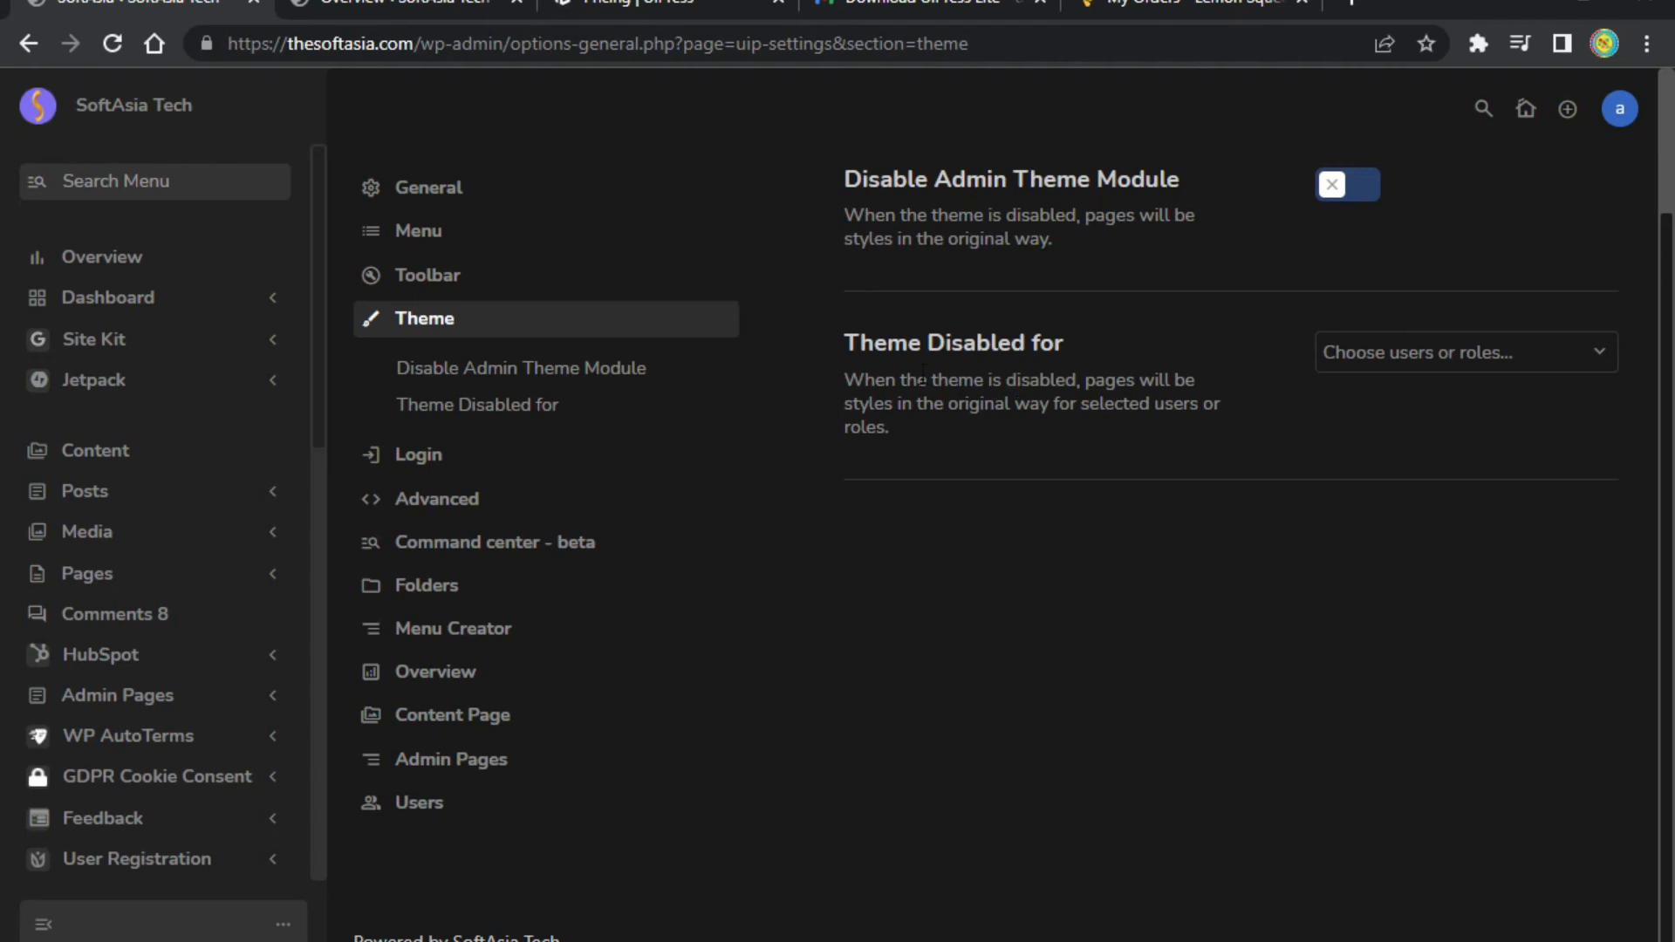
{"action": "left_click_drag", "start_coordinate": [860, 343], "coordinate": [1024, 343]}
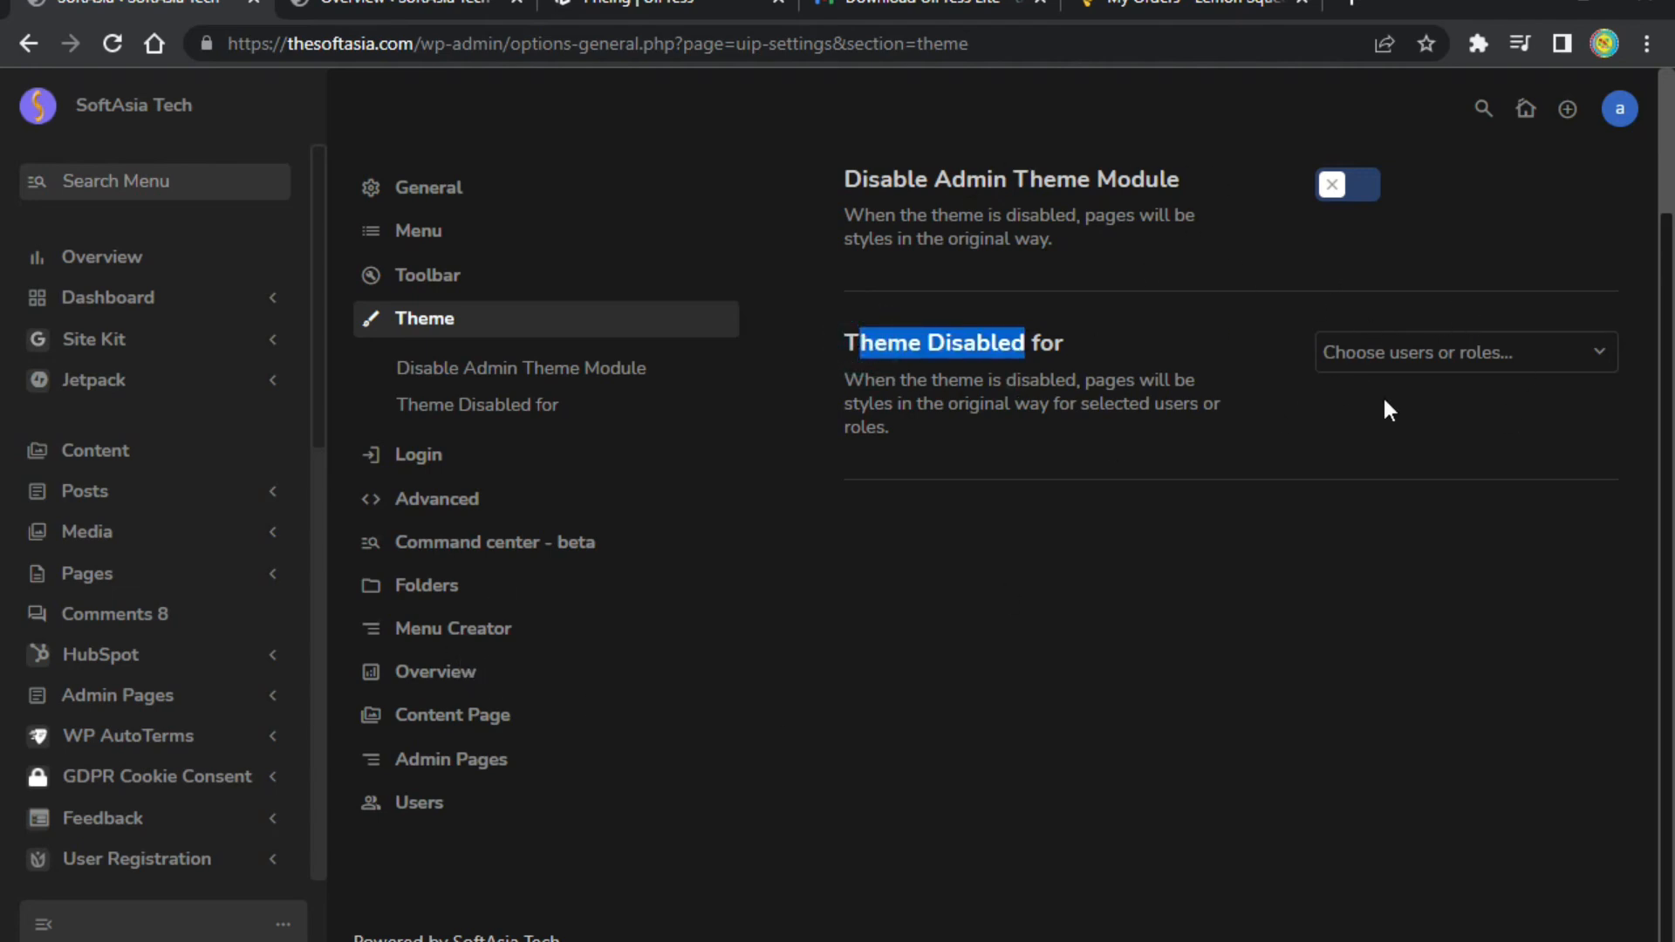
In the Login settings, set the Login Logo to the skull image from the media library.
{"action": "left_click", "coordinate": [426, 454]}
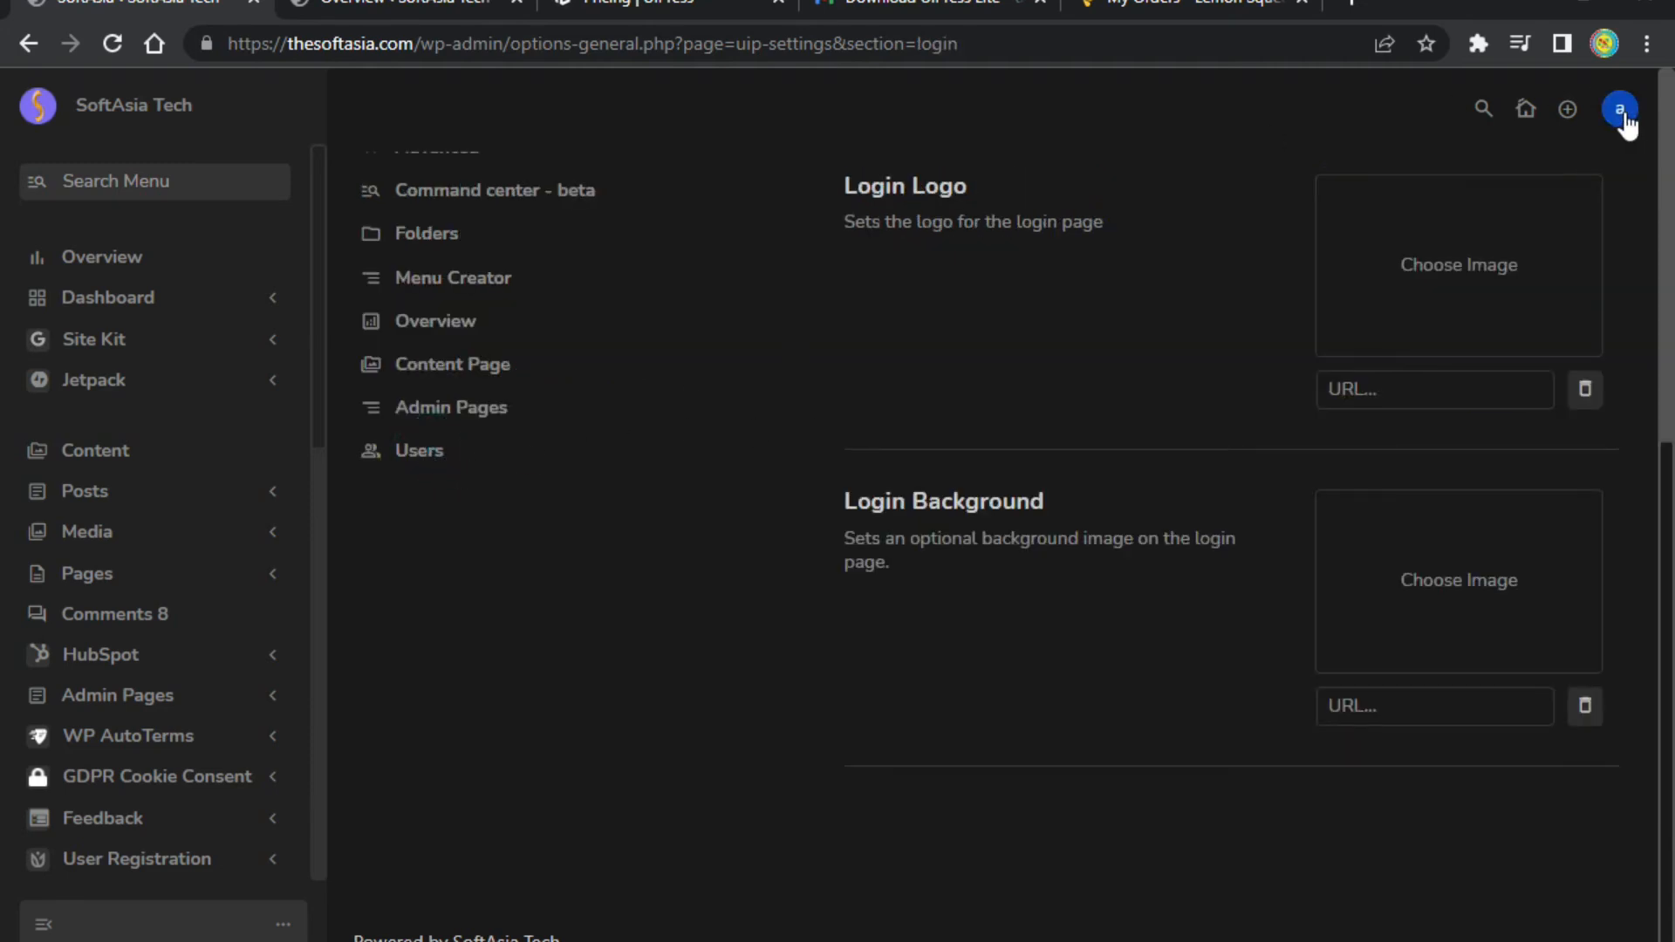
{"action": "left_click", "coordinate": [1456, 264]}
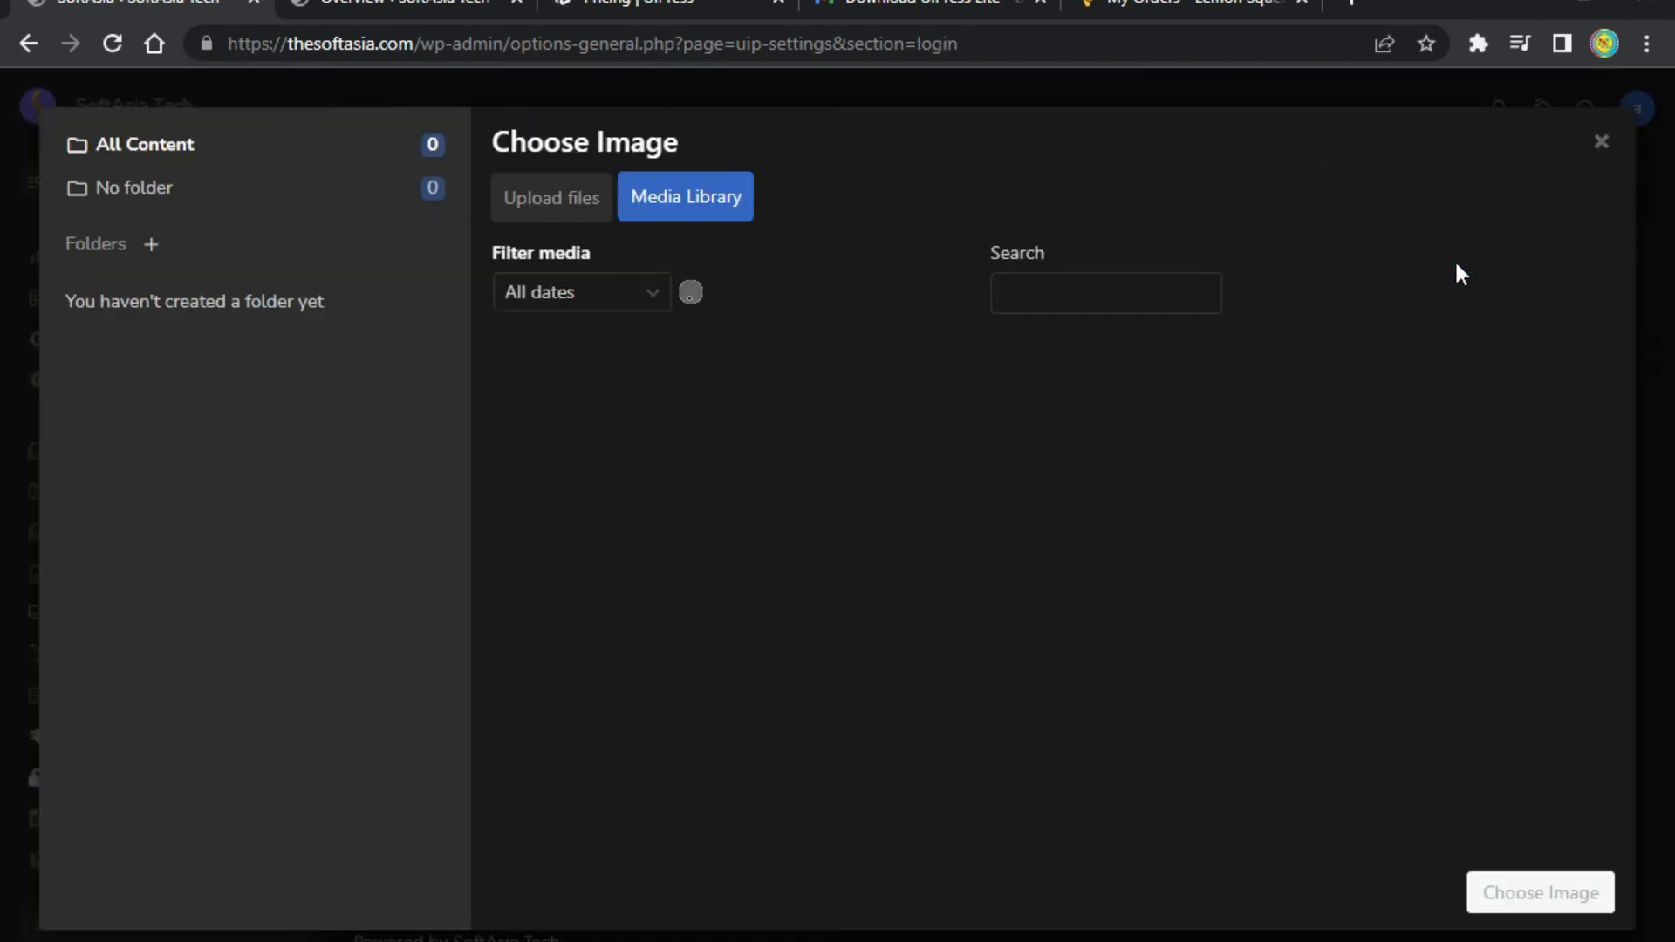
{"action": "scroll", "coordinate": [1021, 567], "scroll_direction": "down", "scroll_amount": 4}
{"action": "scroll", "coordinate": [1021, 593], "scroll_direction": "down", "scroll_amount": 15}
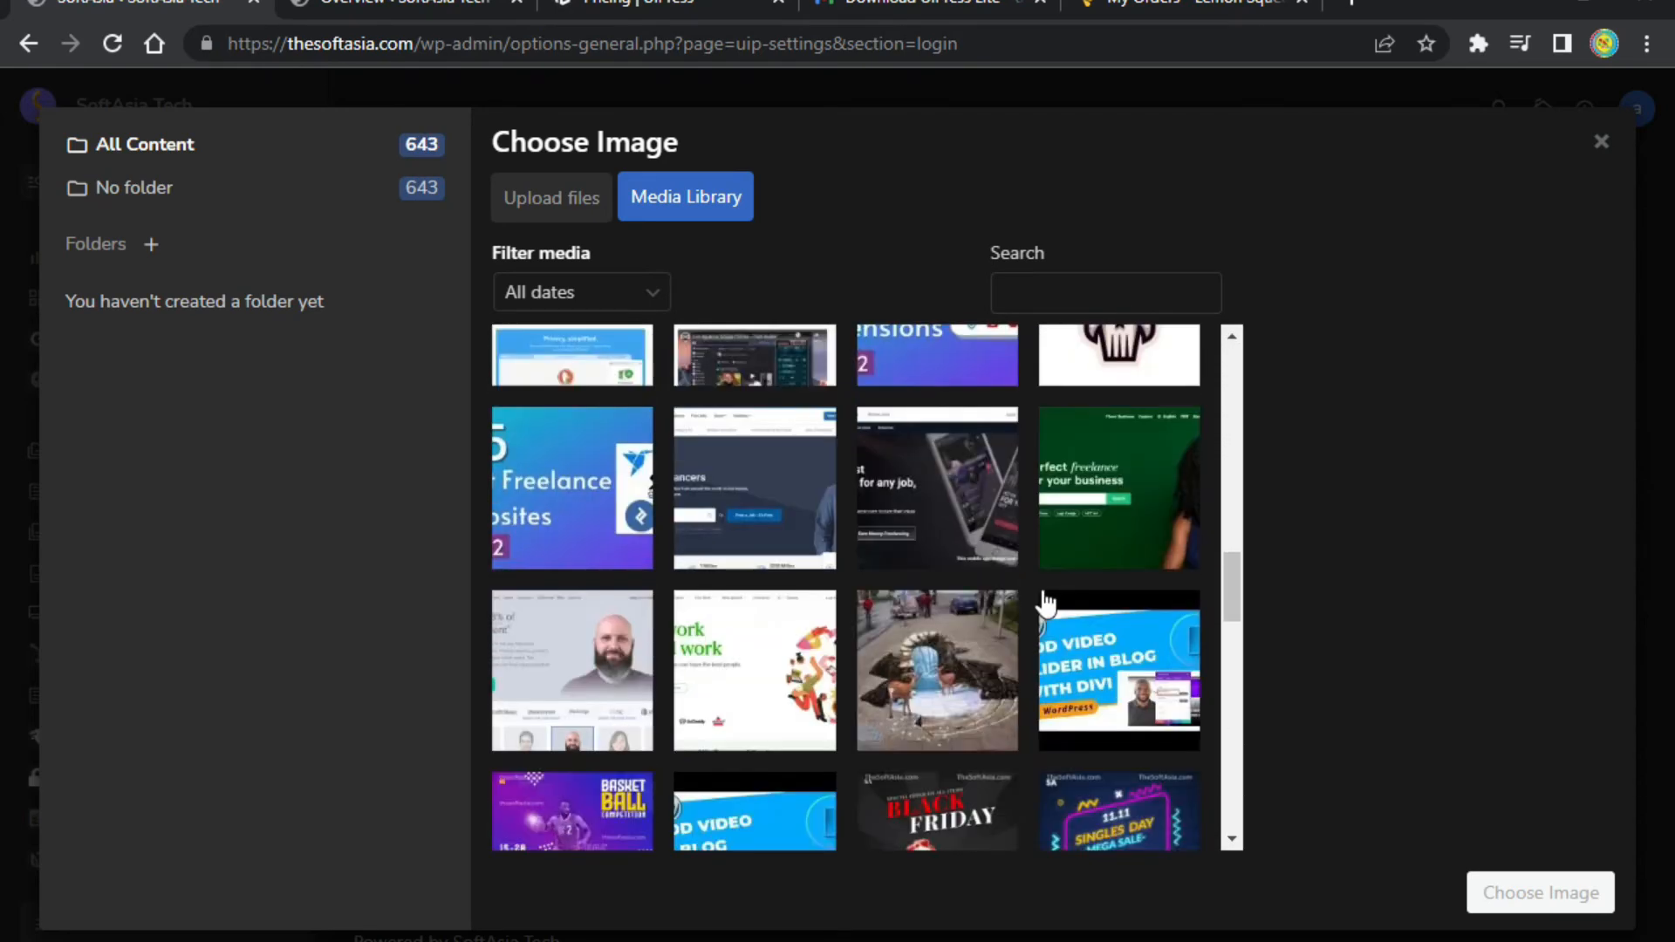
{"action": "left_click", "coordinate": [1152, 550]}
{"action": "left_click", "coordinate": [1541, 892]}
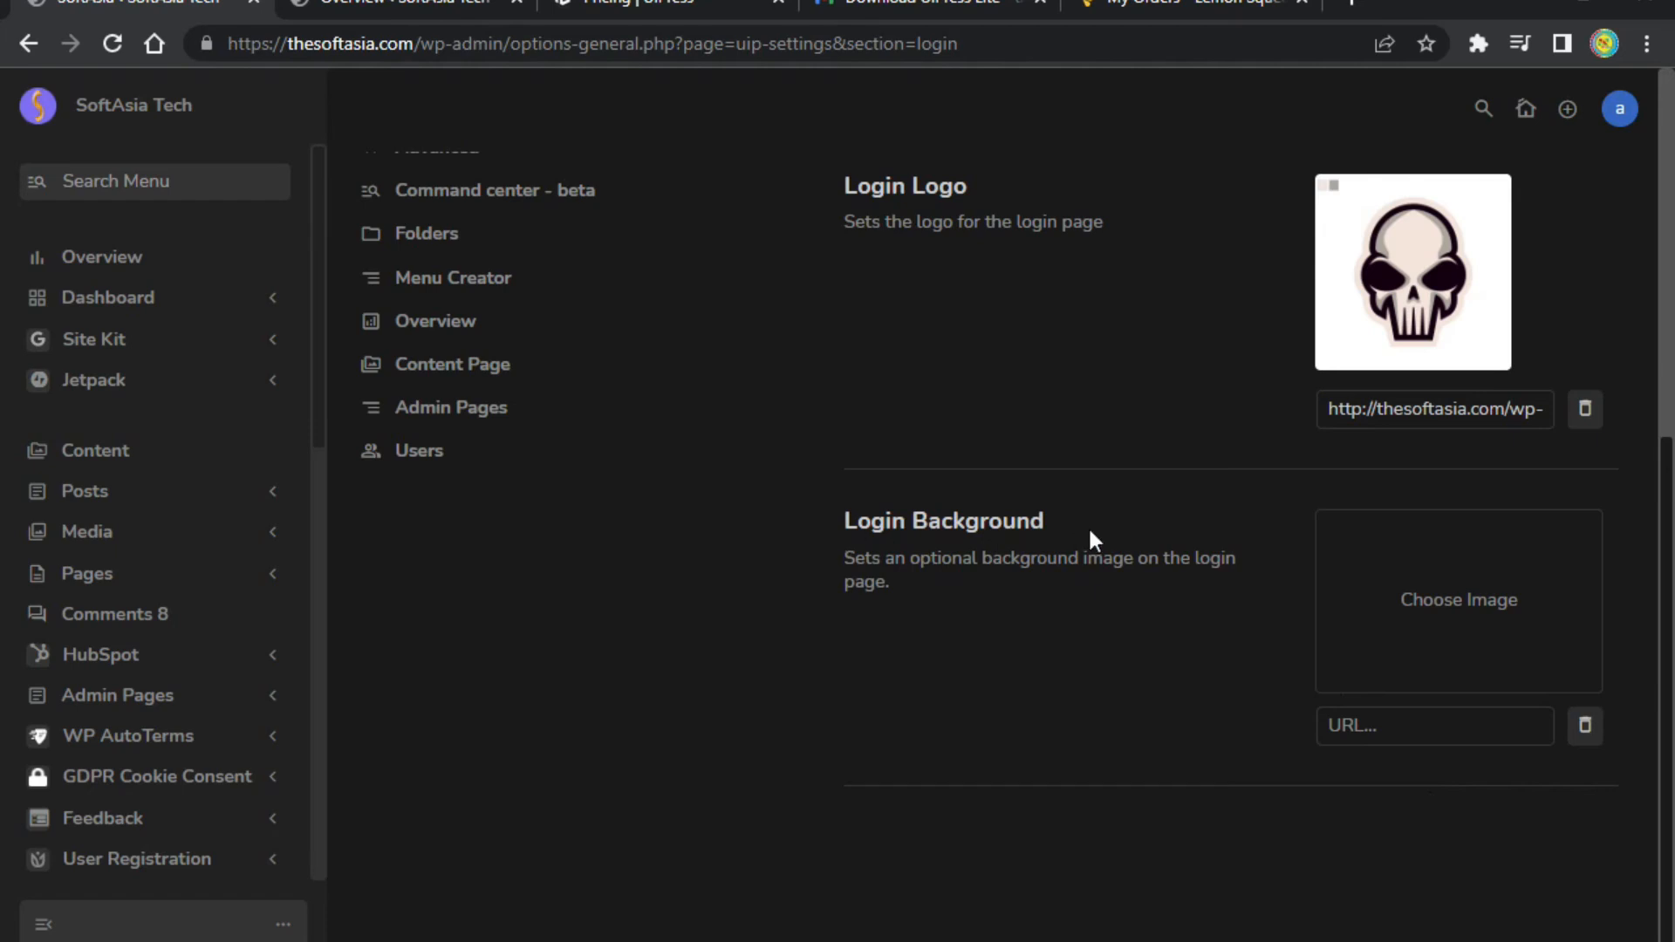
Set the Login Background to the teal gradient image Screenshot-2022-01-26-122237.jpg from the media library, and save the login settings.
{"action": "left_click", "coordinate": [1502, 599]}
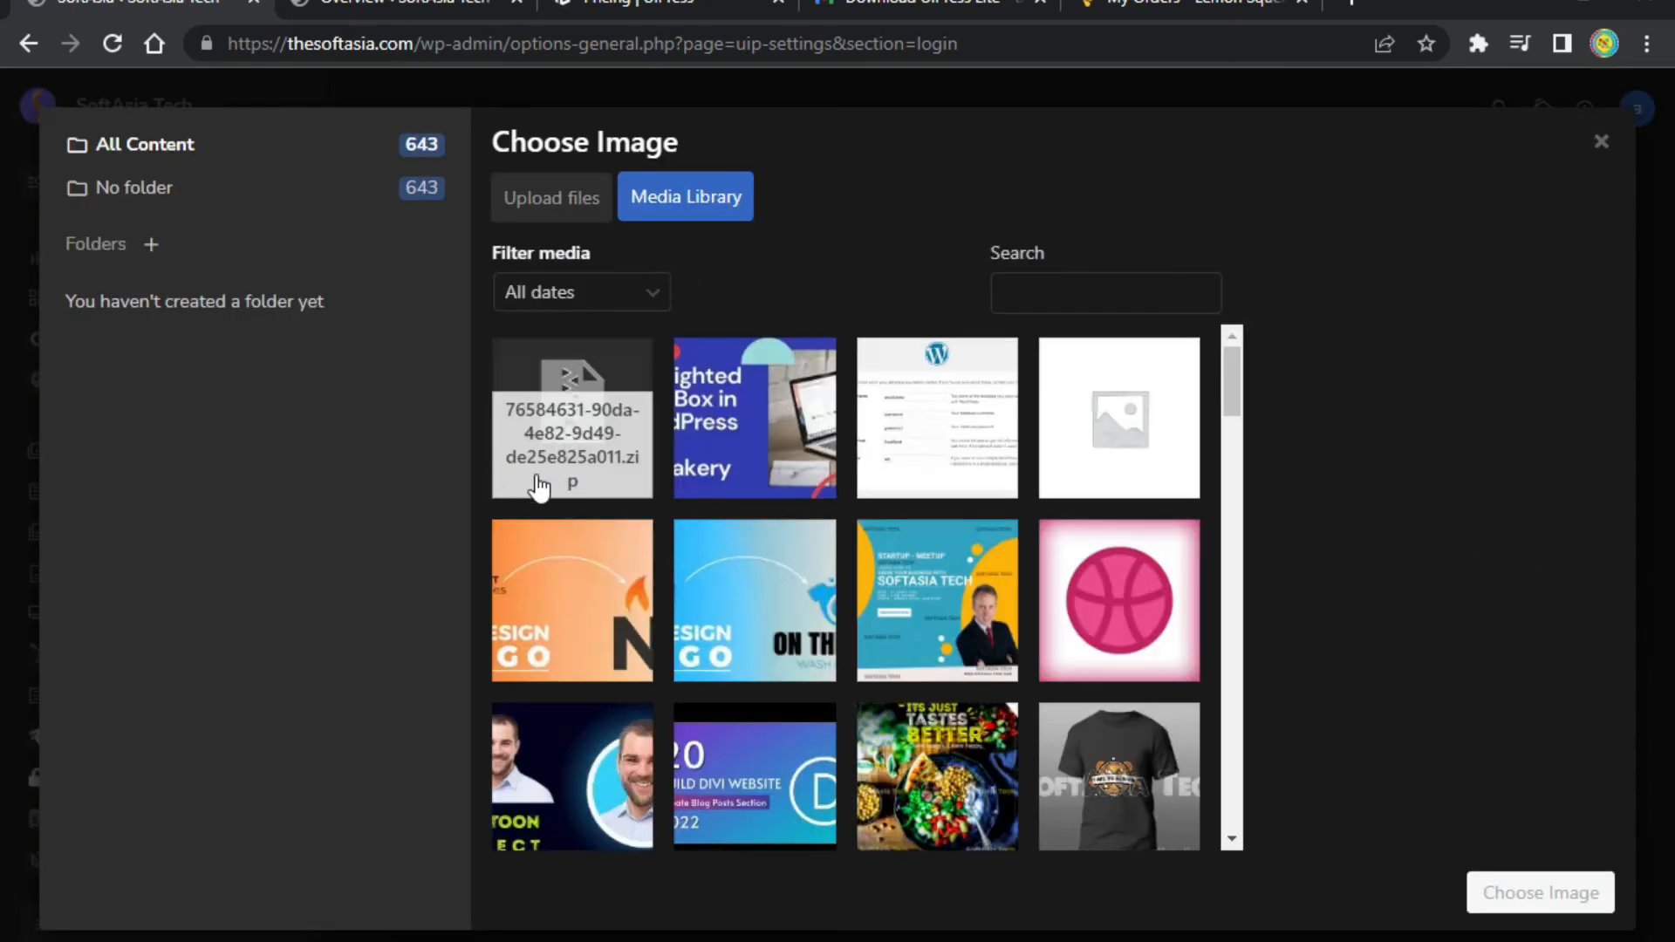
{"action": "scroll", "coordinate": [750, 559], "scroll_direction": "down", "scroll_amount": 10}
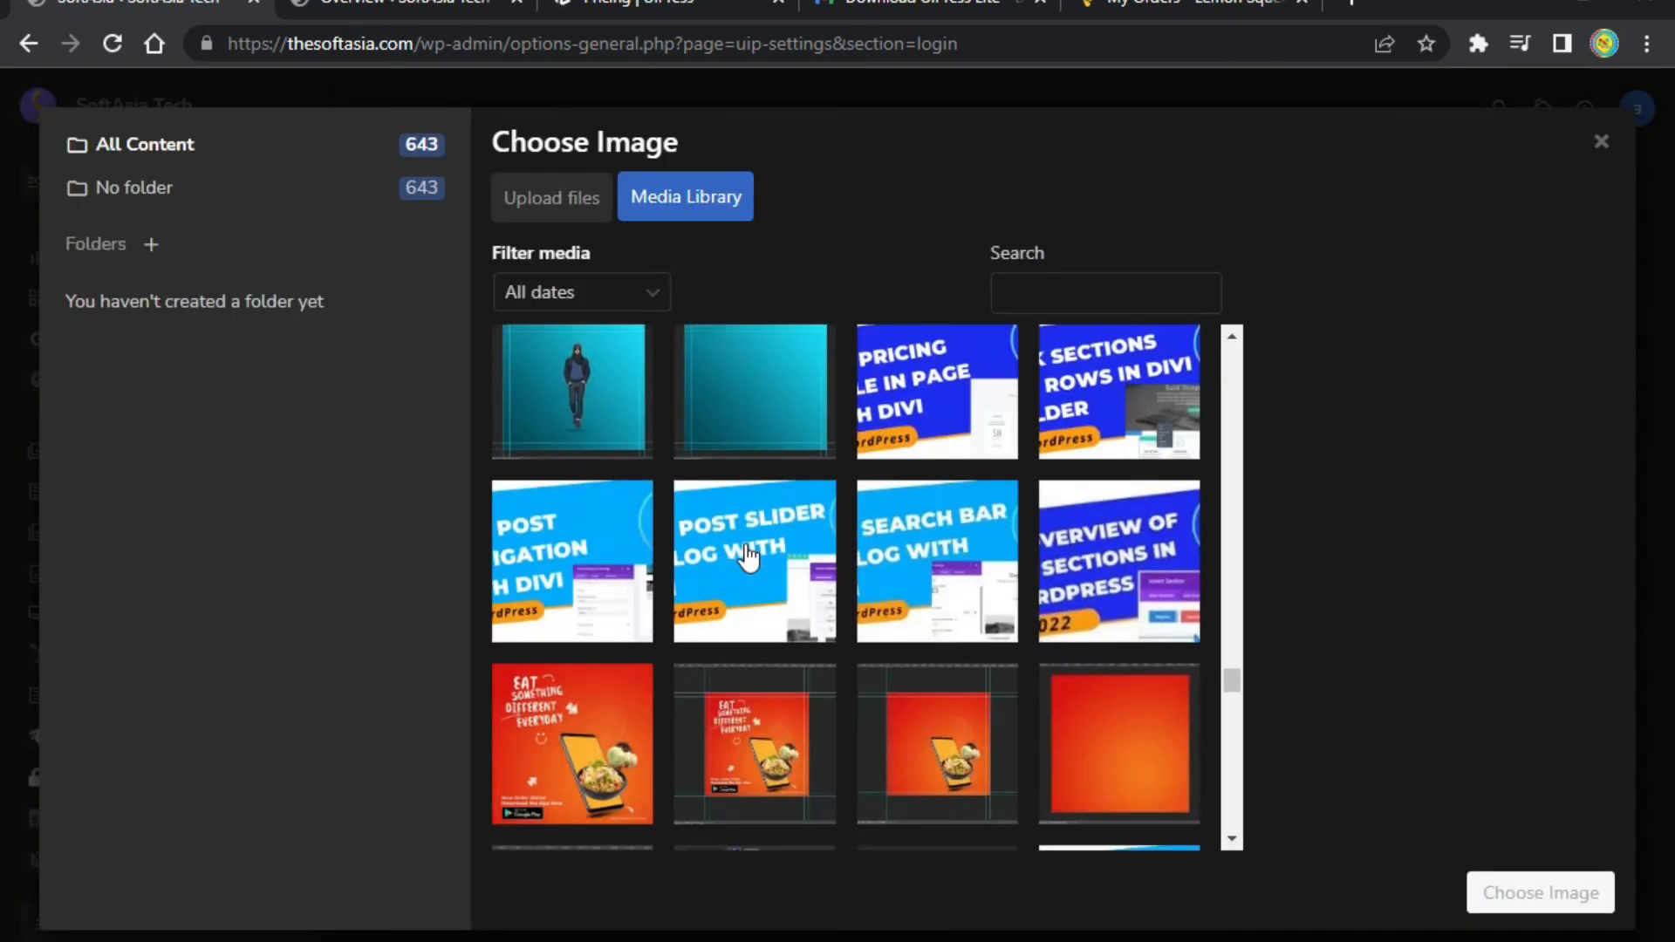
{"action": "left_click", "coordinate": [733, 362]}
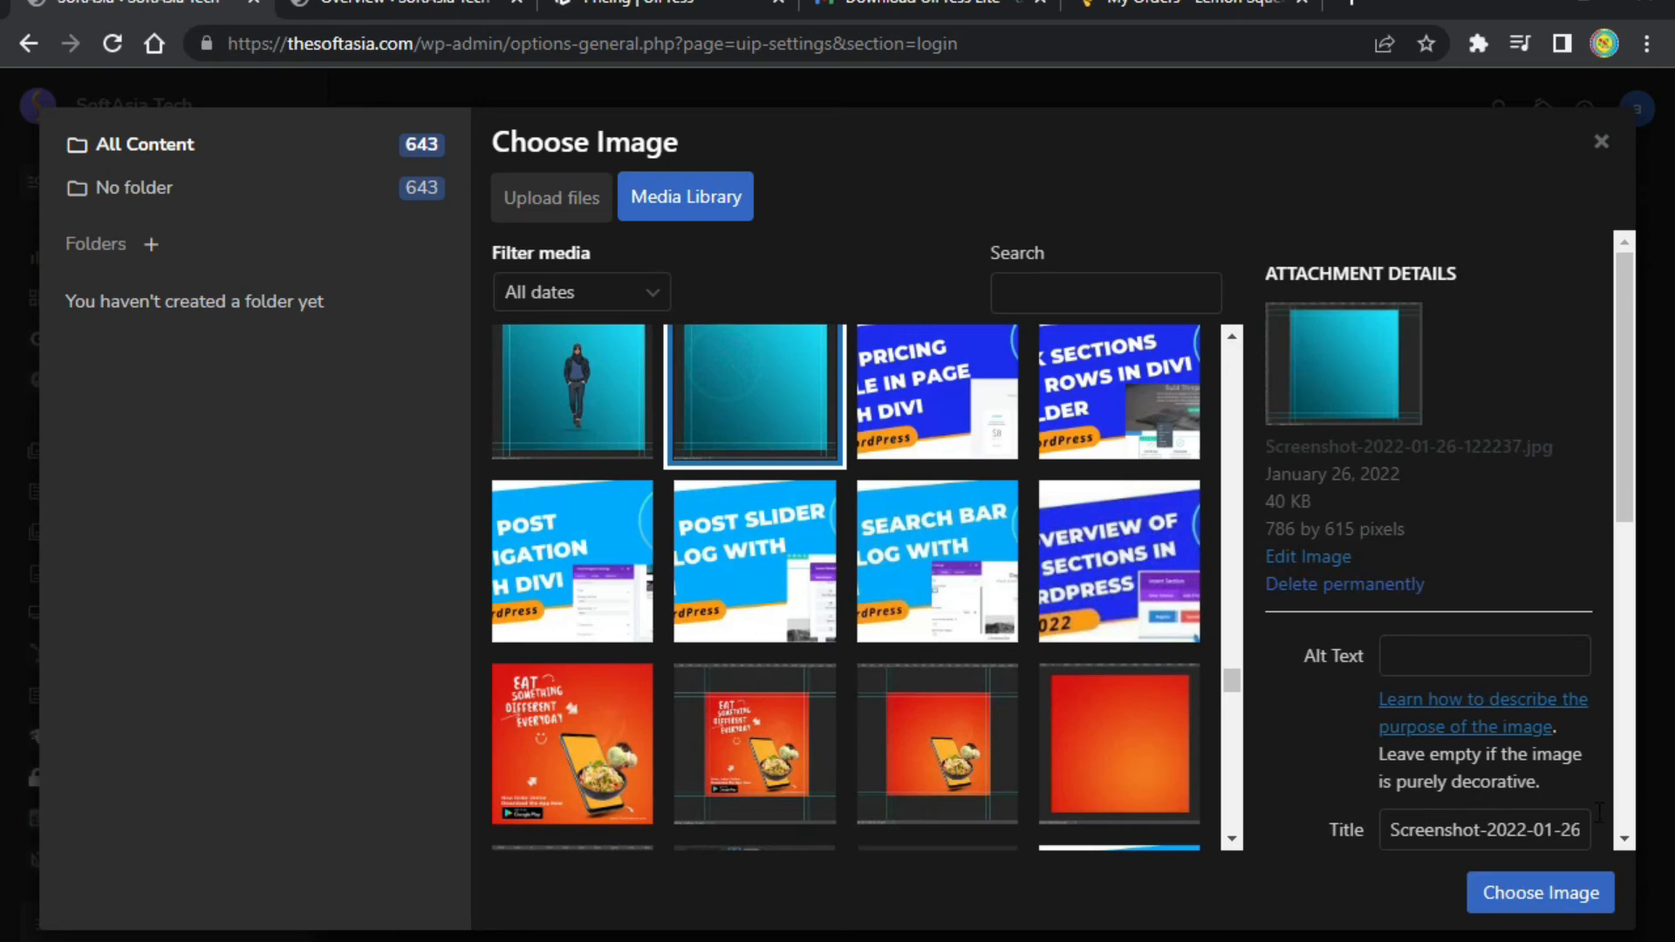
{"action": "left_click", "coordinate": [1559, 899]}
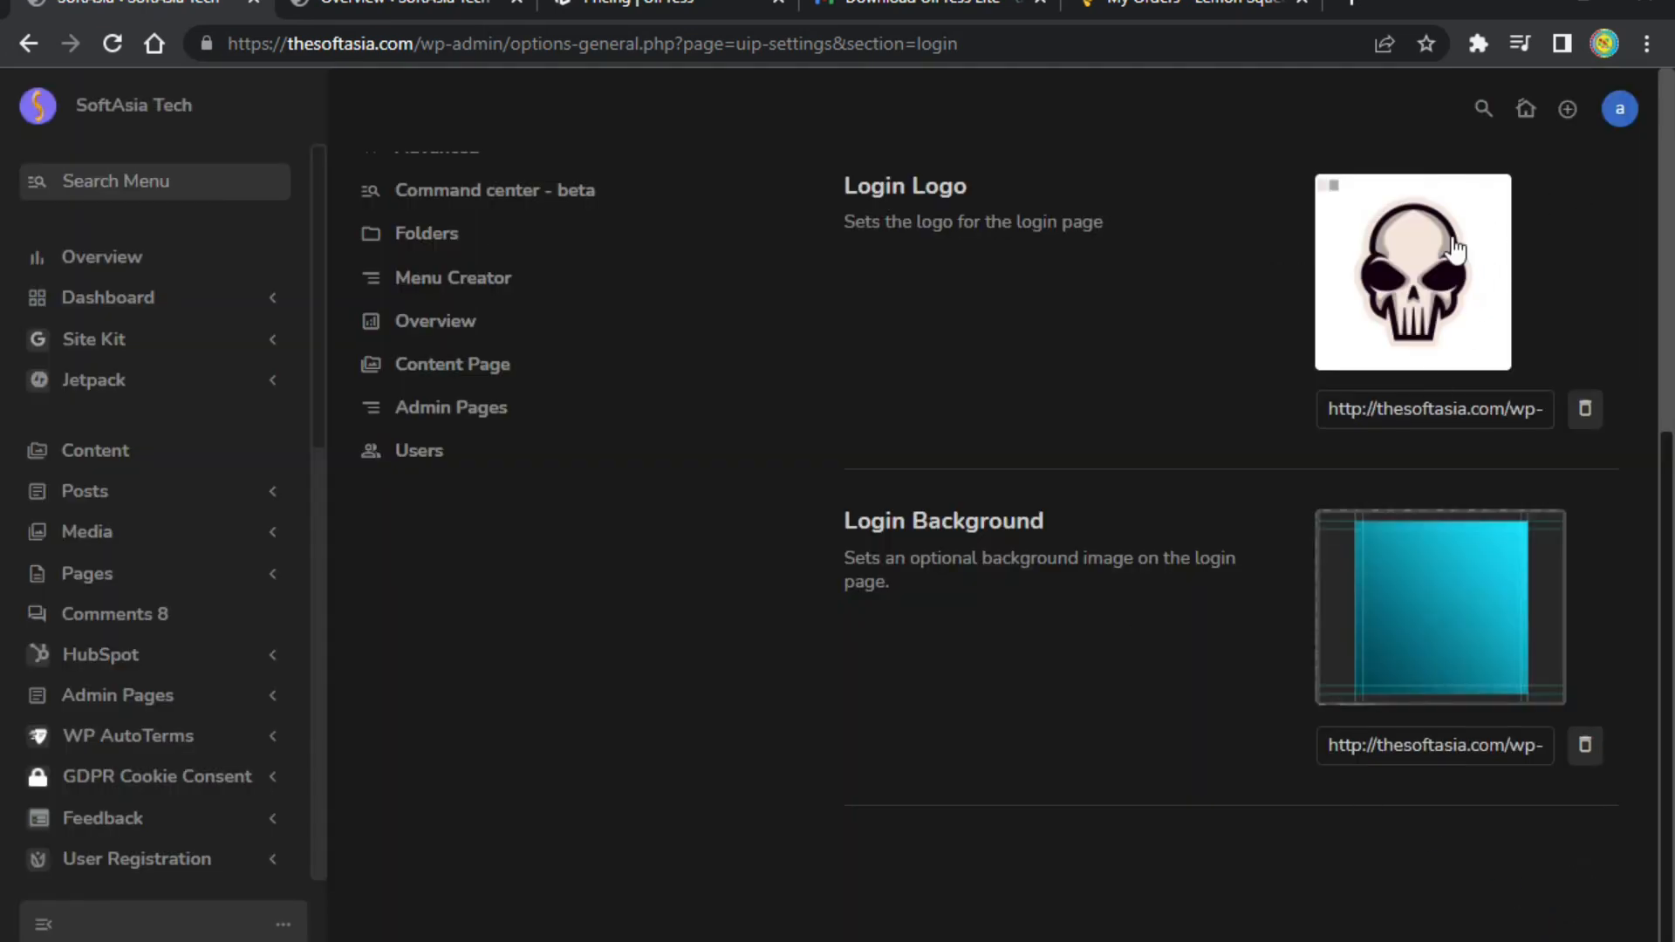
{"action": "scroll", "coordinate": [1455, 250], "scroll_direction": "up", "scroll_amount": 7}
{"action": "left_click", "coordinate": [1471, 218]}
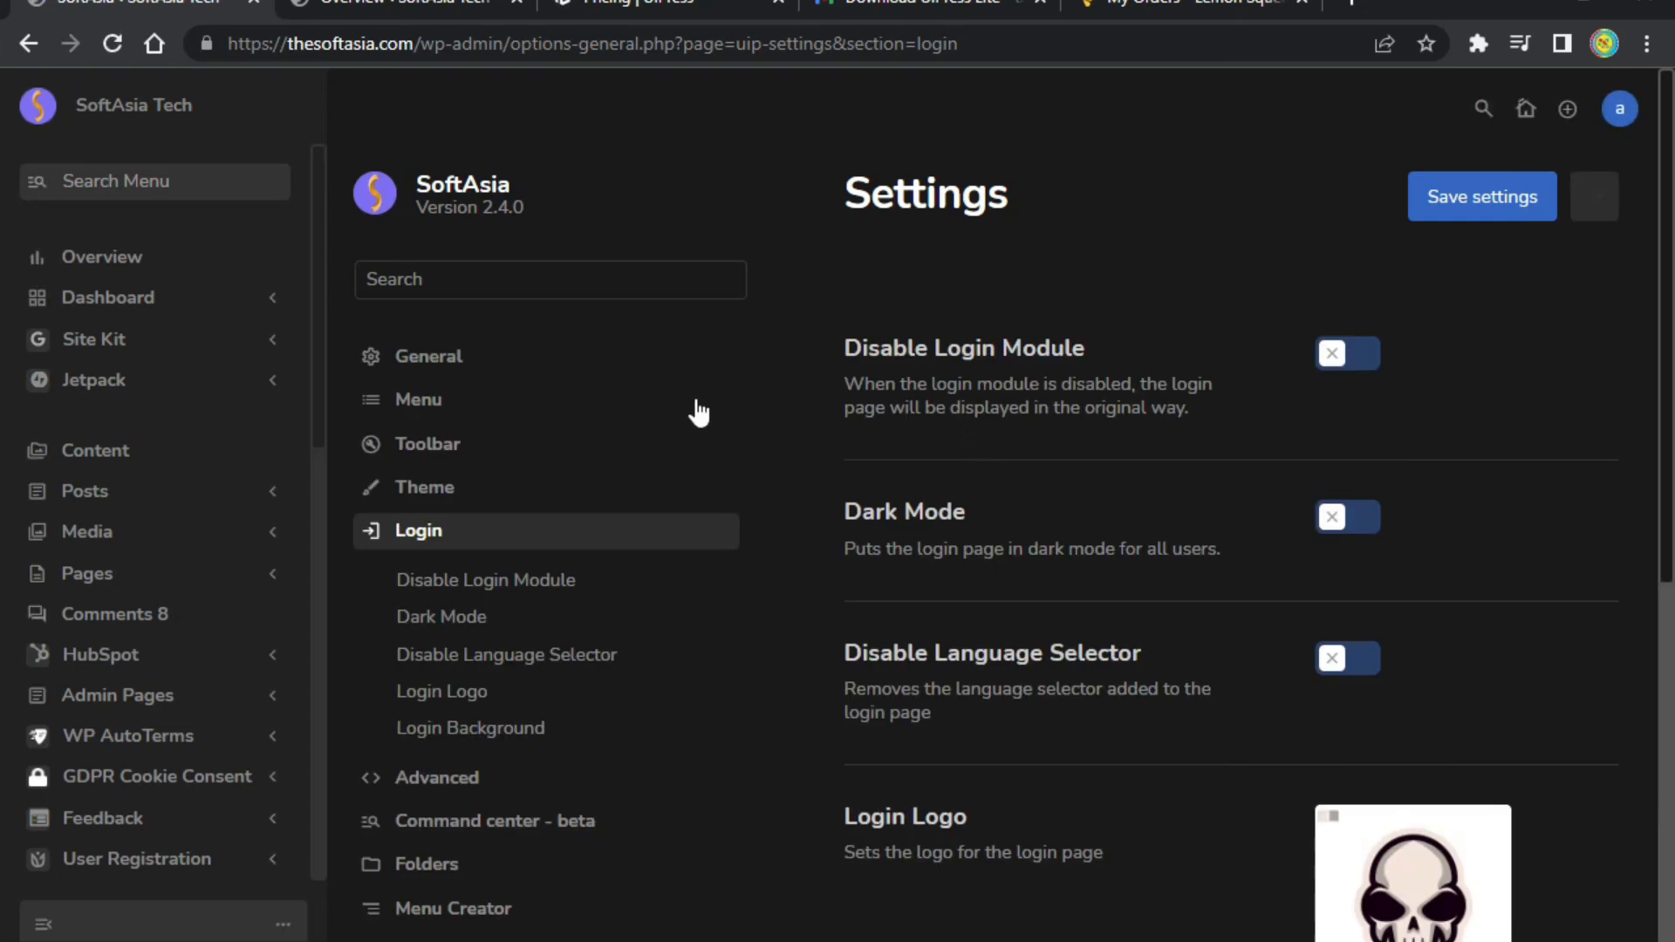
Open the Folders settings and look at the users or roles choice under Folders Disabled For.
{"action": "scroll", "coordinate": [898, 574], "scroll_direction": "down", "scroll_amount": 4}
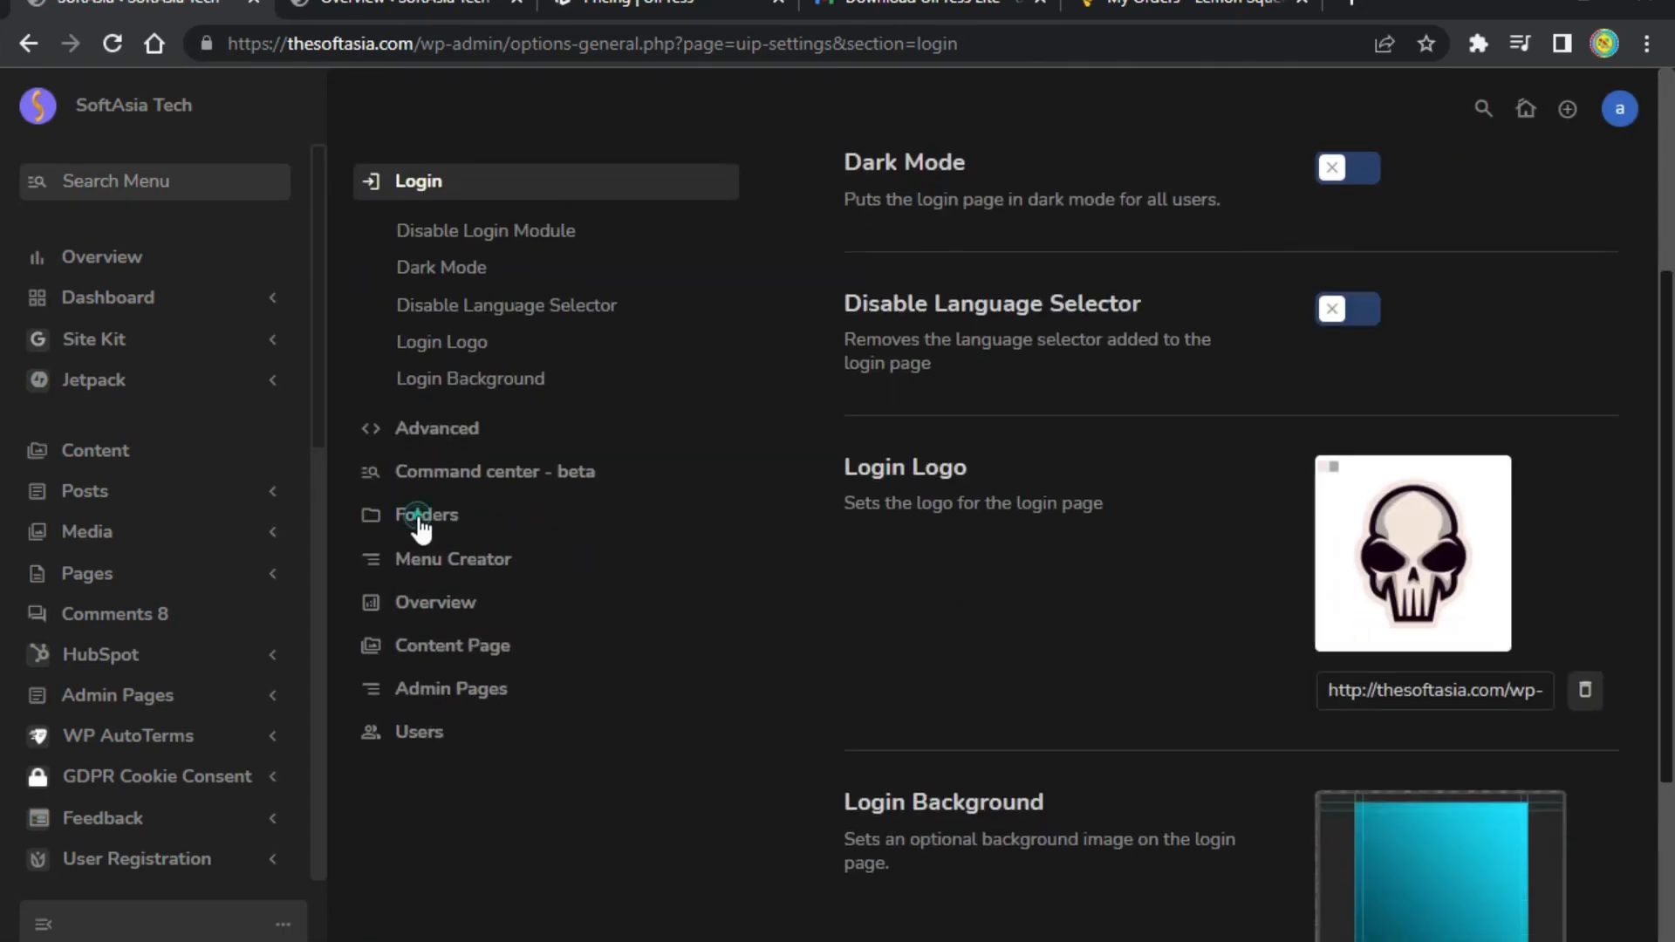
{"action": "left_click", "coordinate": [423, 521]}
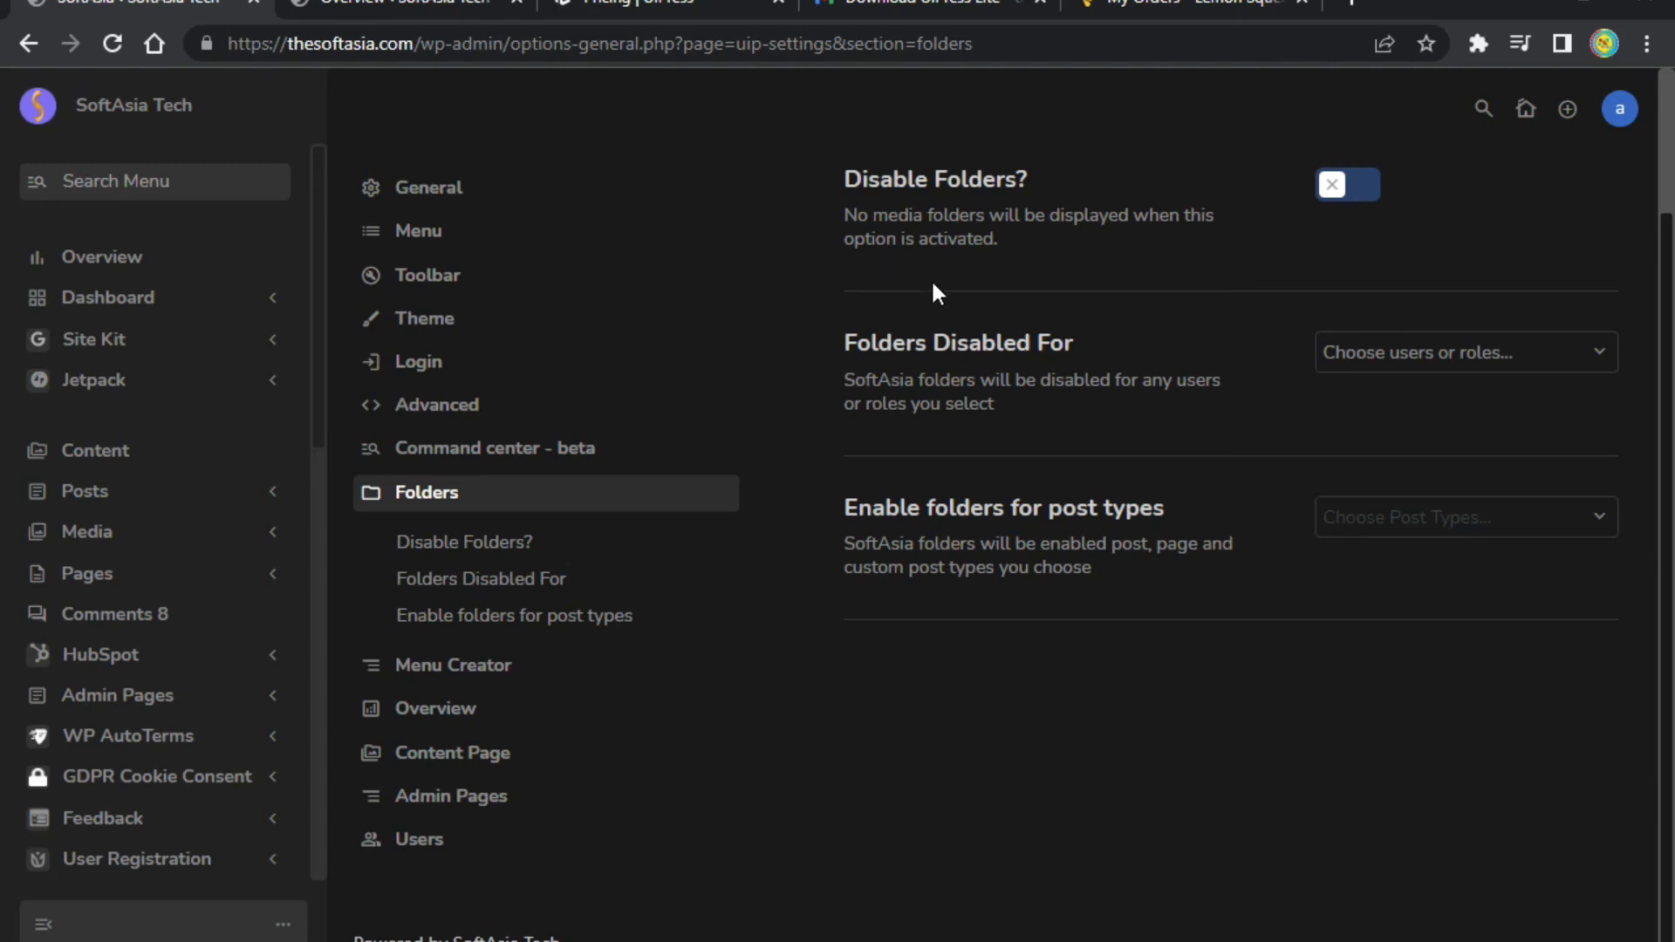
{"action": "left_click", "coordinate": [1385, 352]}
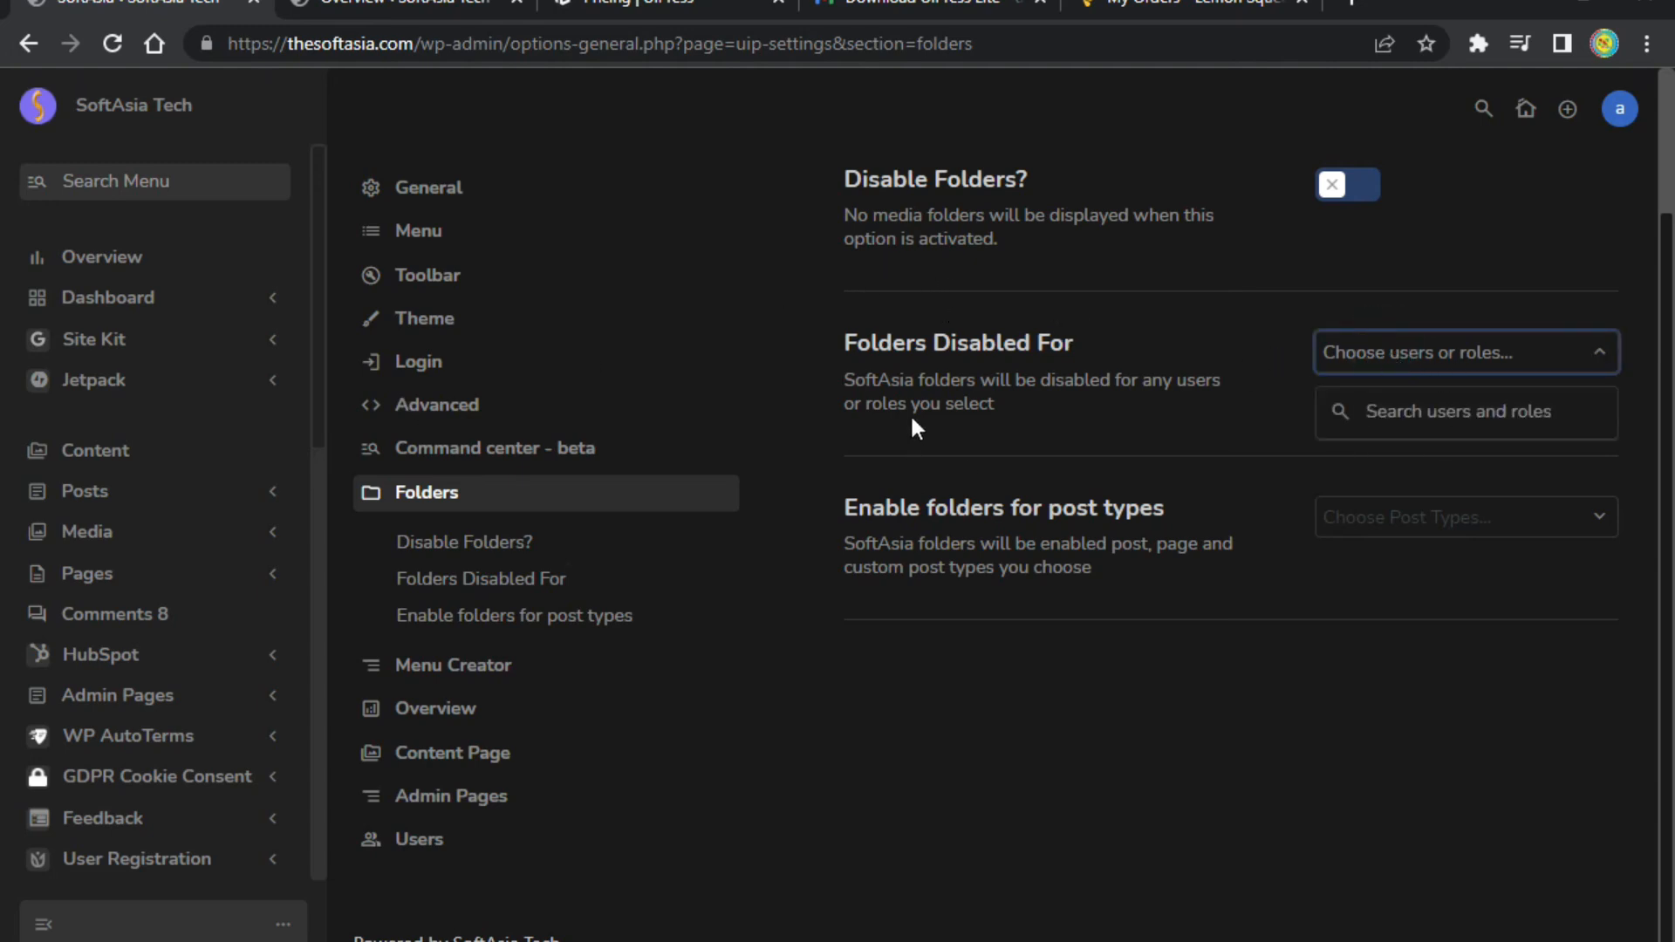
Review the Admin Pages settings: disabling custom pages, the page slug, and who can edit, create and see admin pages.
{"action": "left_click", "coordinate": [458, 795]}
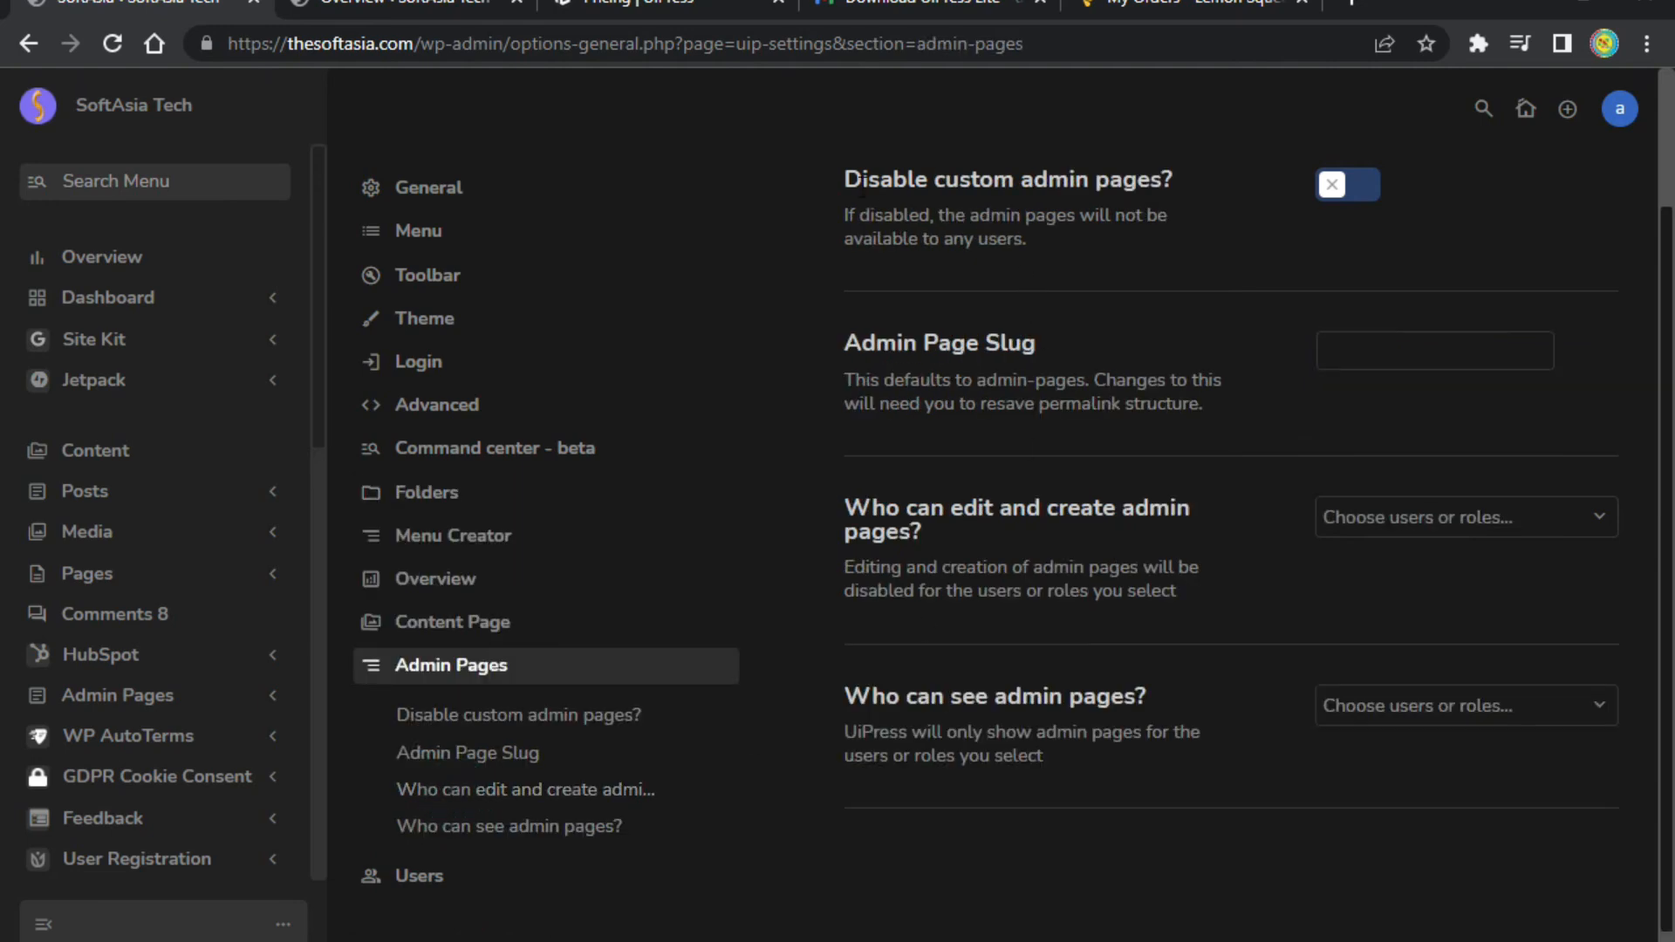
{"action": "left_click_drag", "start_coordinate": [843, 180], "coordinate": [1180, 181]}
{"action": "scroll", "coordinate": [1180, 181], "scroll_direction": "down", "scroll_amount": 1}
{"action": "left_click", "coordinate": [839, 302]}
{"action": "left_click_drag", "start_coordinate": [839, 303], "coordinate": [1037, 303]}
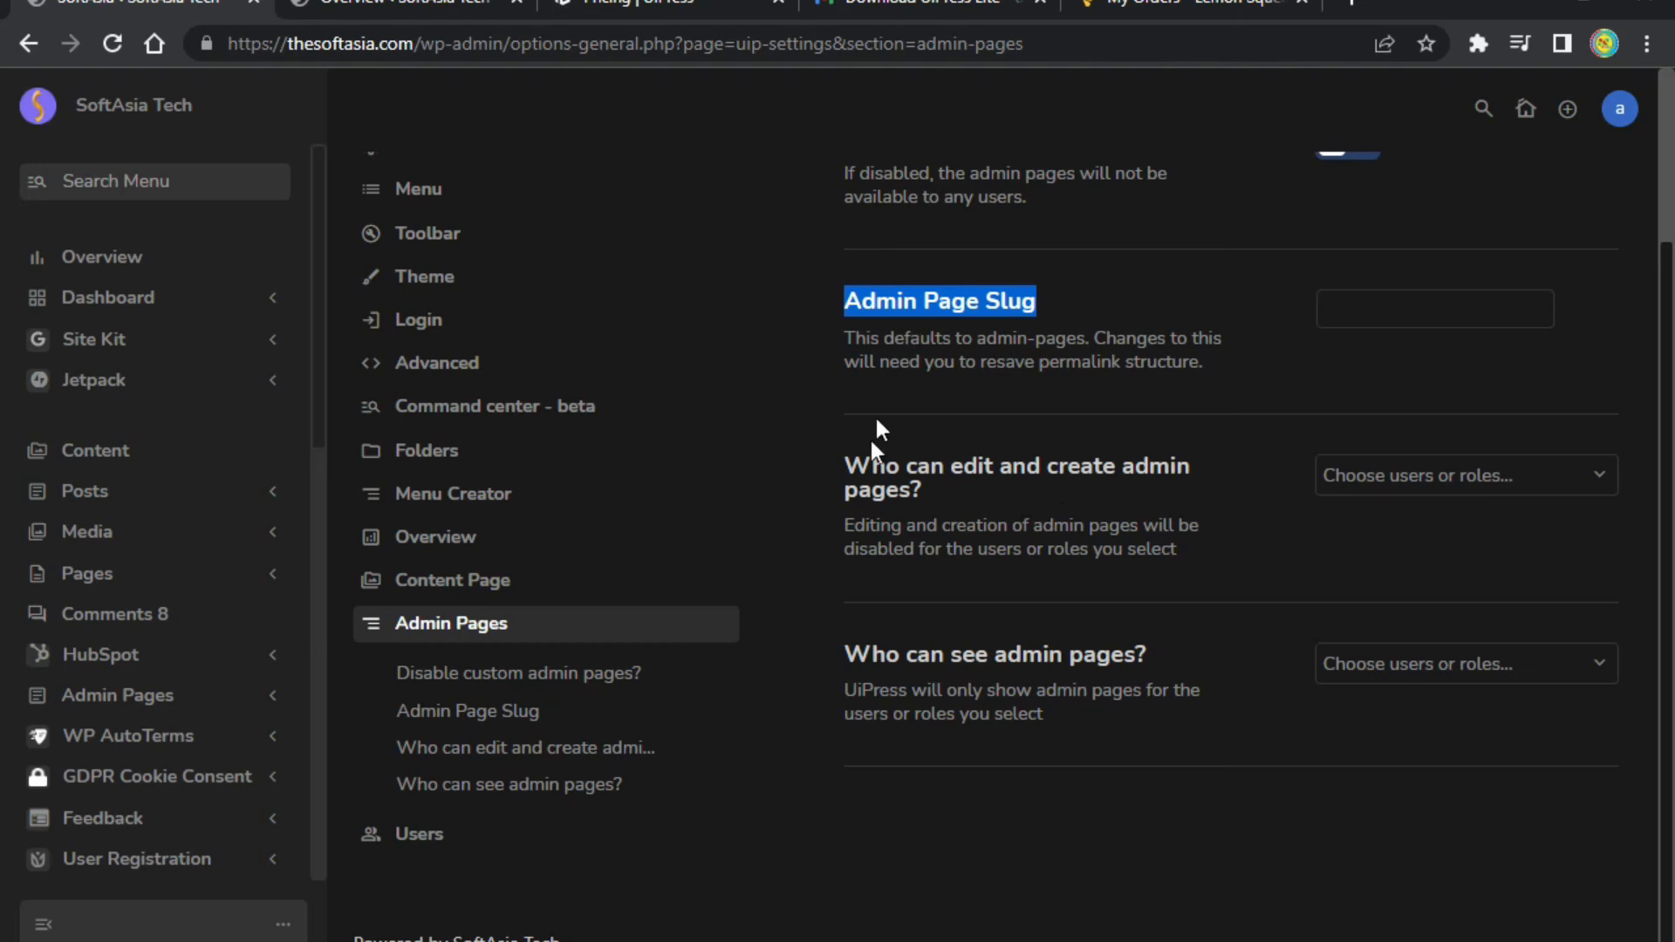
{"action": "left_click_drag", "start_coordinate": [872, 466], "coordinate": [1217, 469]}
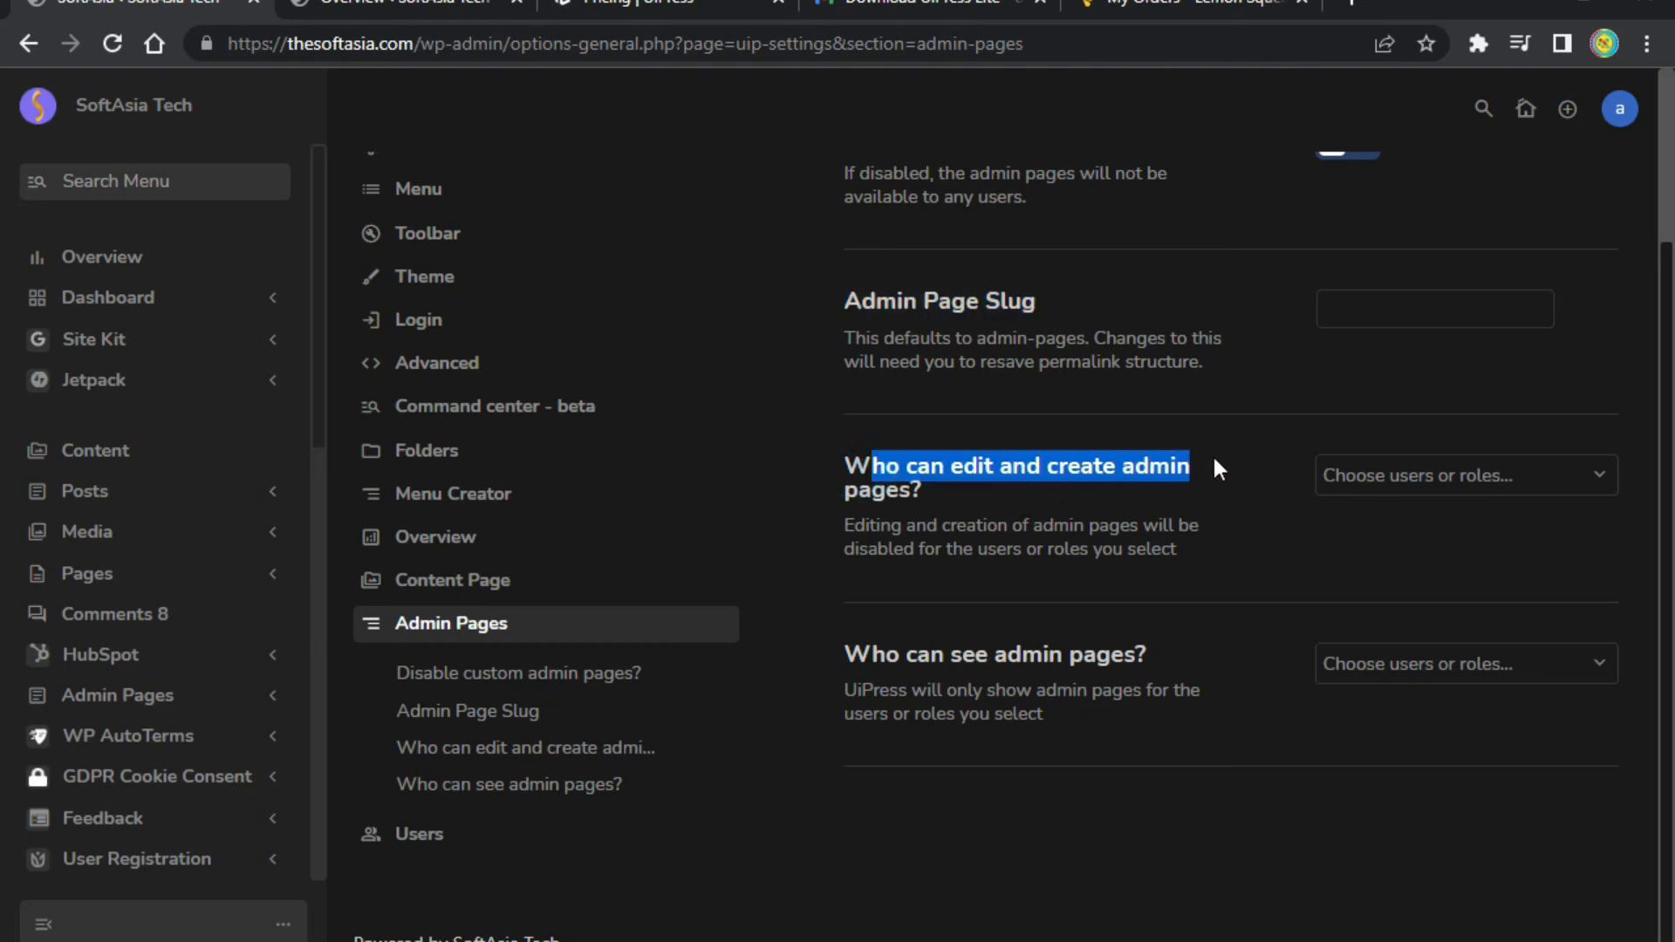
{"action": "left_click", "coordinate": [1463, 477]}
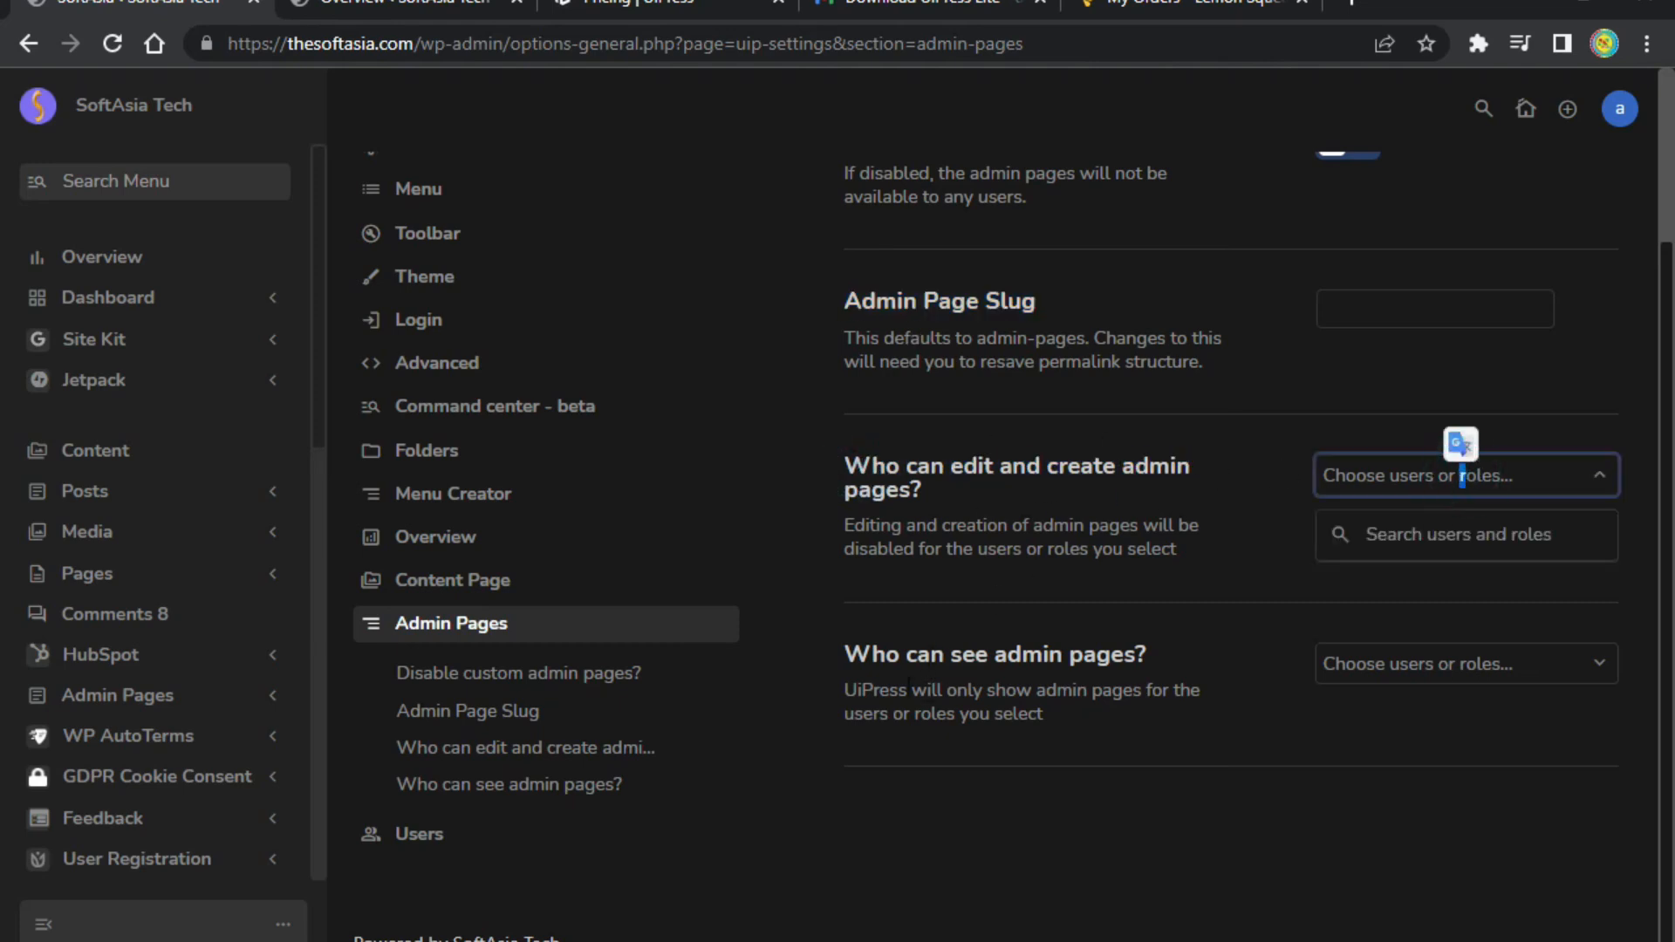
{"action": "left_click_drag", "start_coordinate": [858, 656], "coordinate": [1179, 656]}
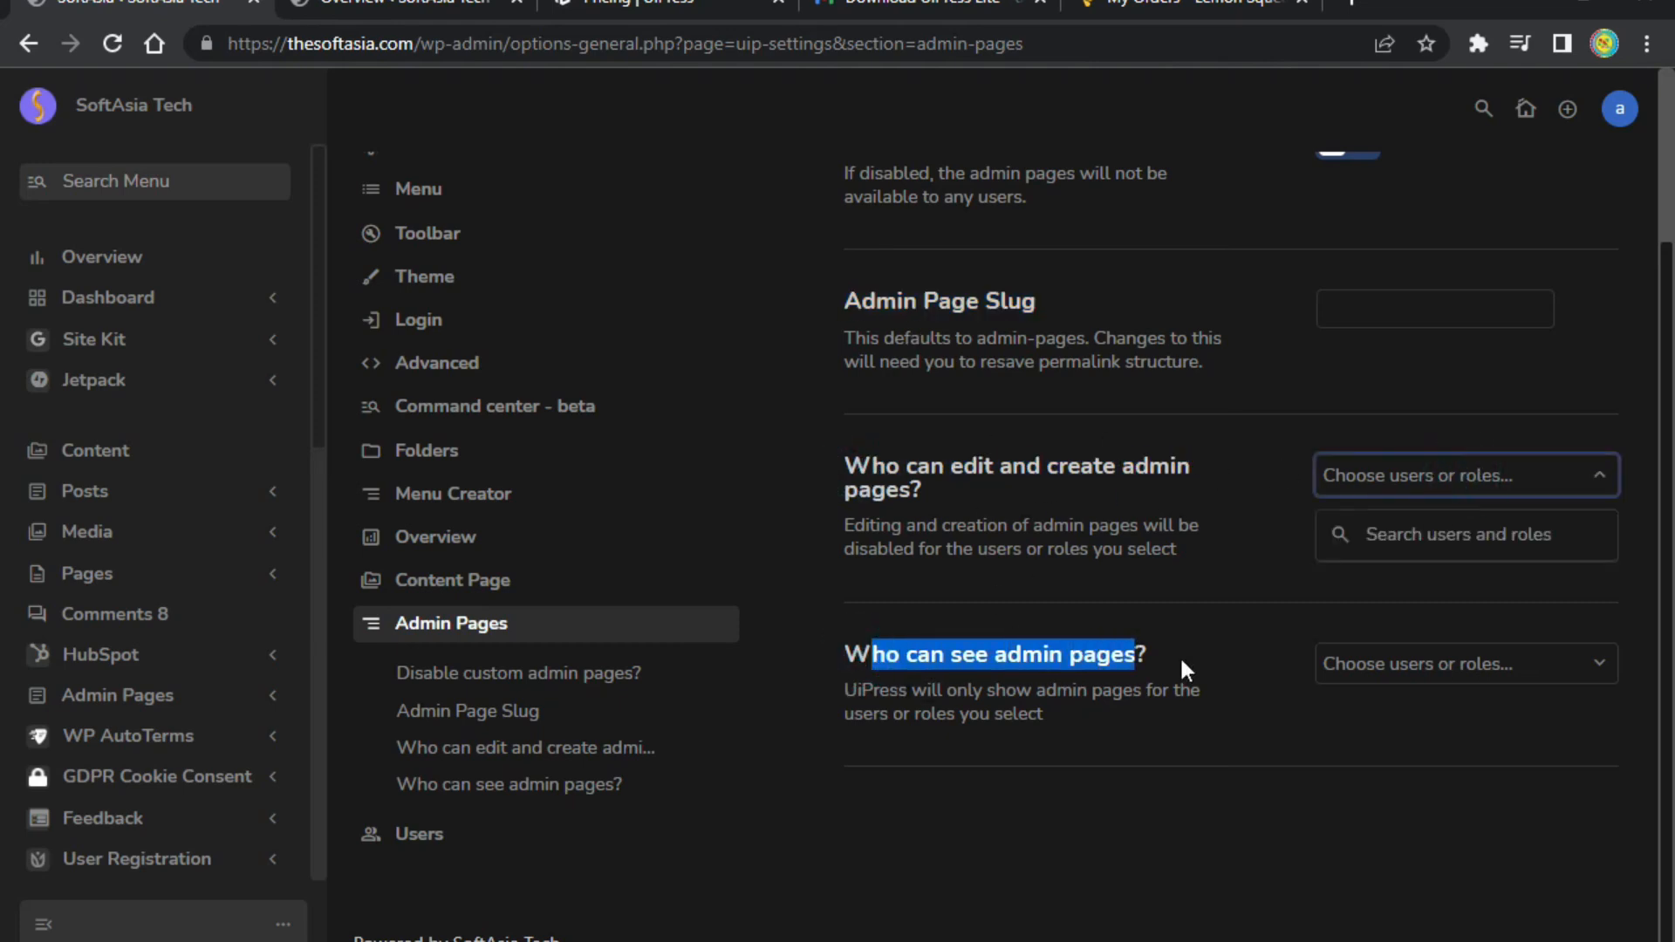
{"action": "left_click", "coordinate": [1476, 670]}
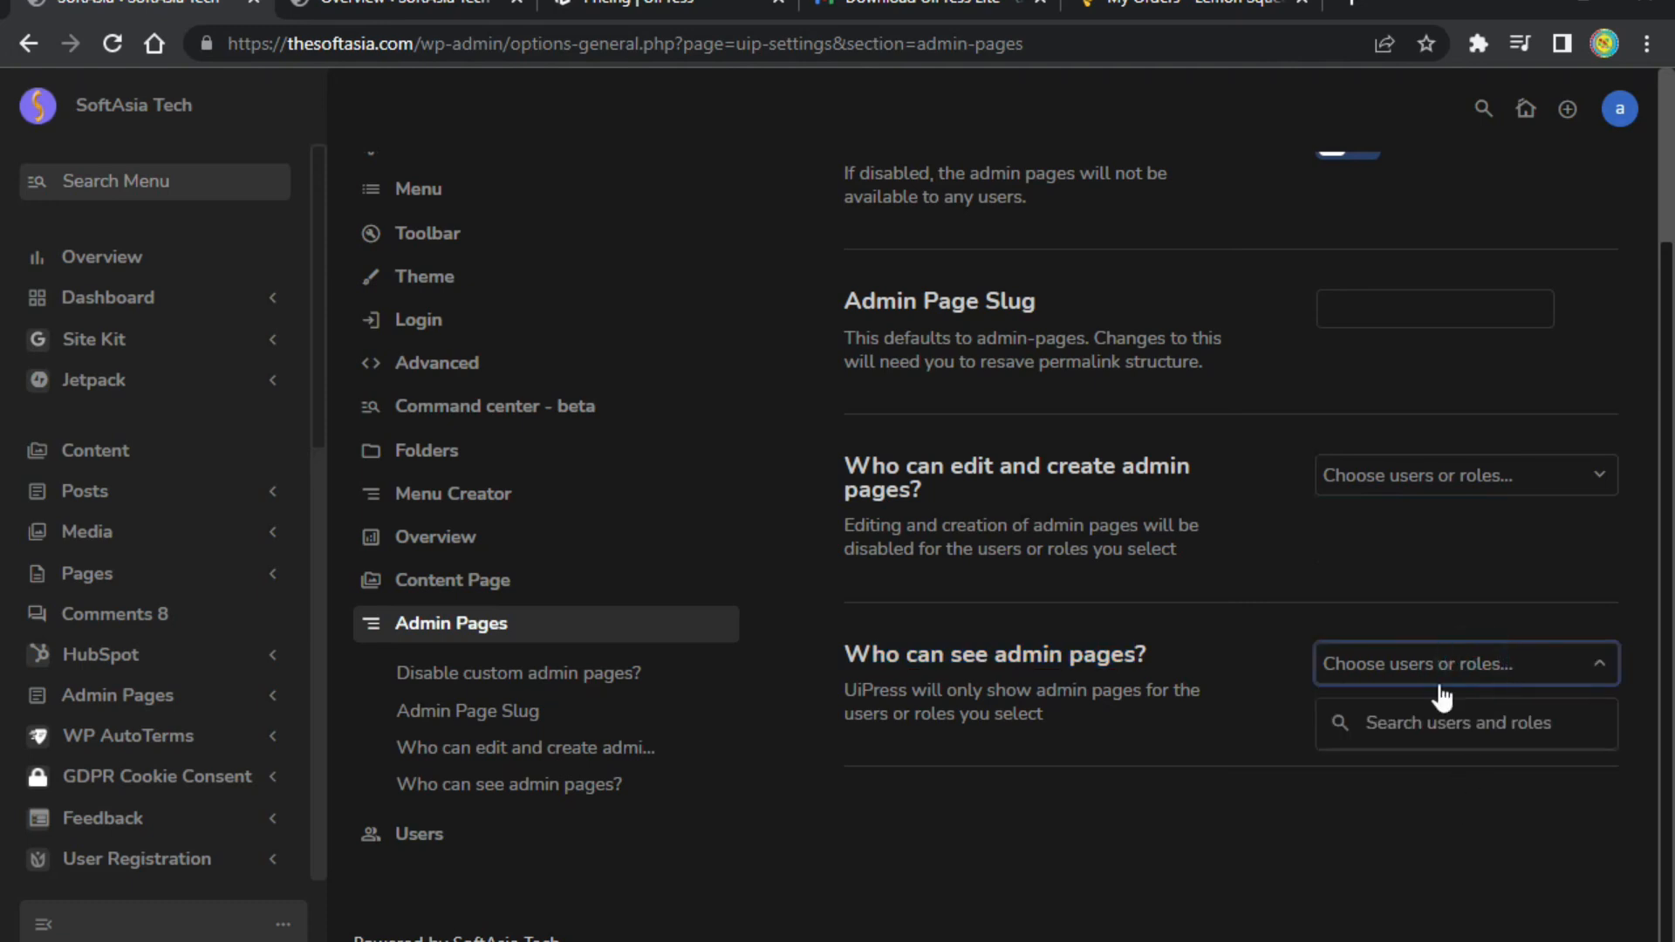
Review the Users settings, covering the user management page, activity log, page view logging and history options.
{"action": "left_click", "coordinate": [400, 831]}
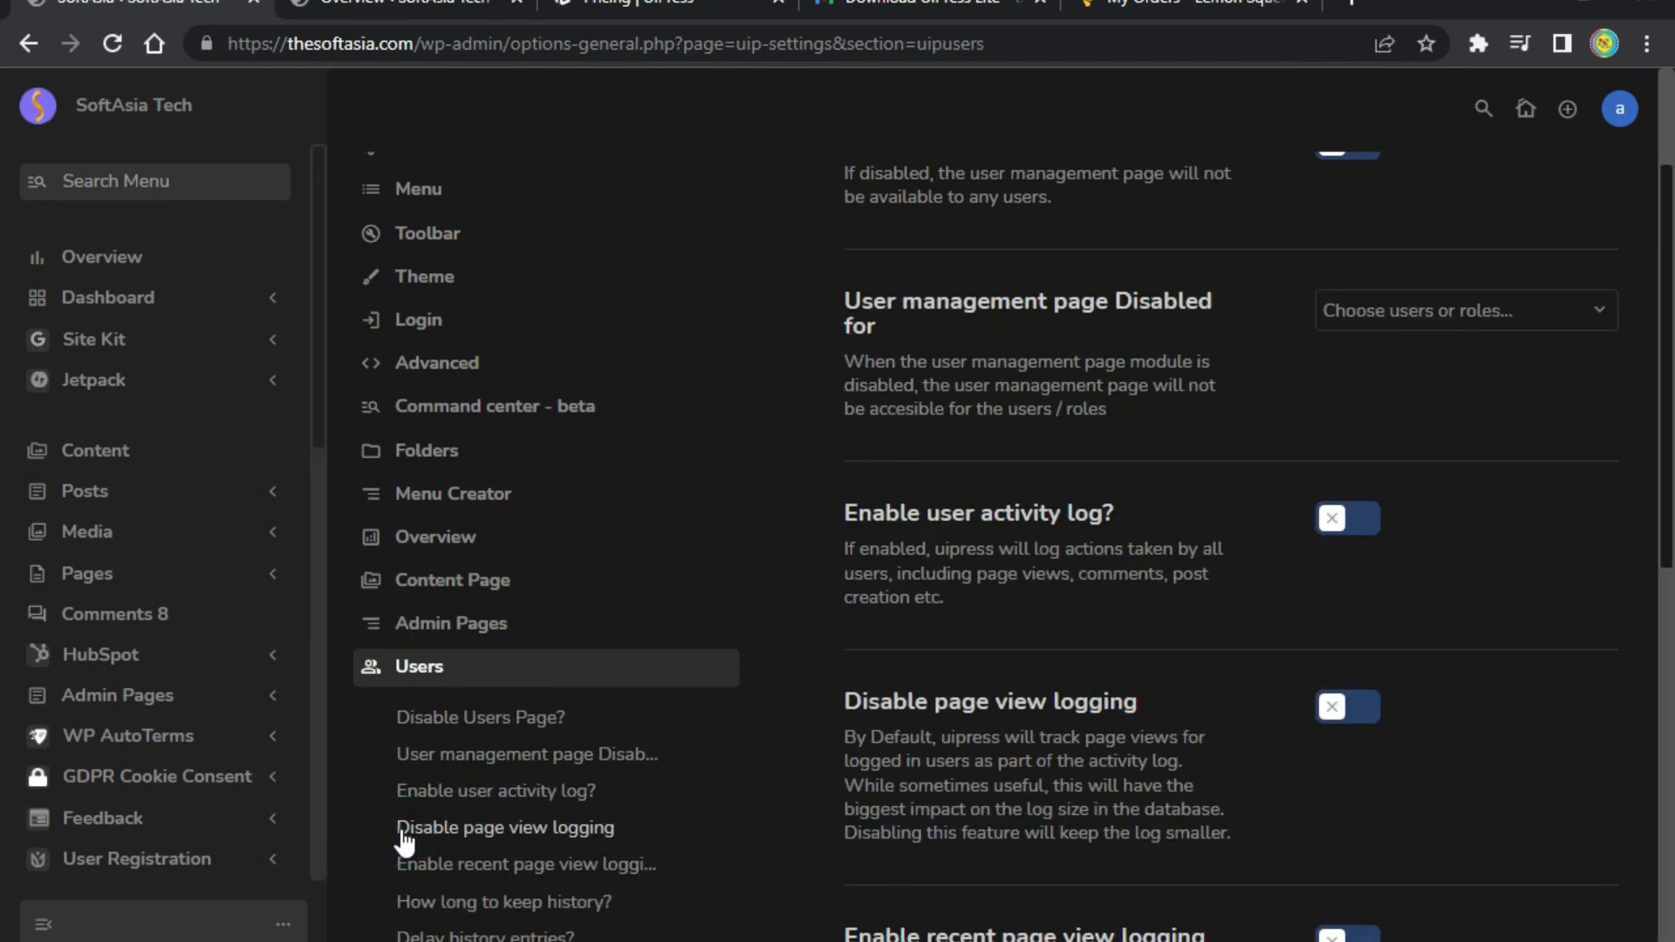
{"action": "scroll", "coordinate": [1133, 713], "scroll_direction": "up", "scroll_amount": 2}
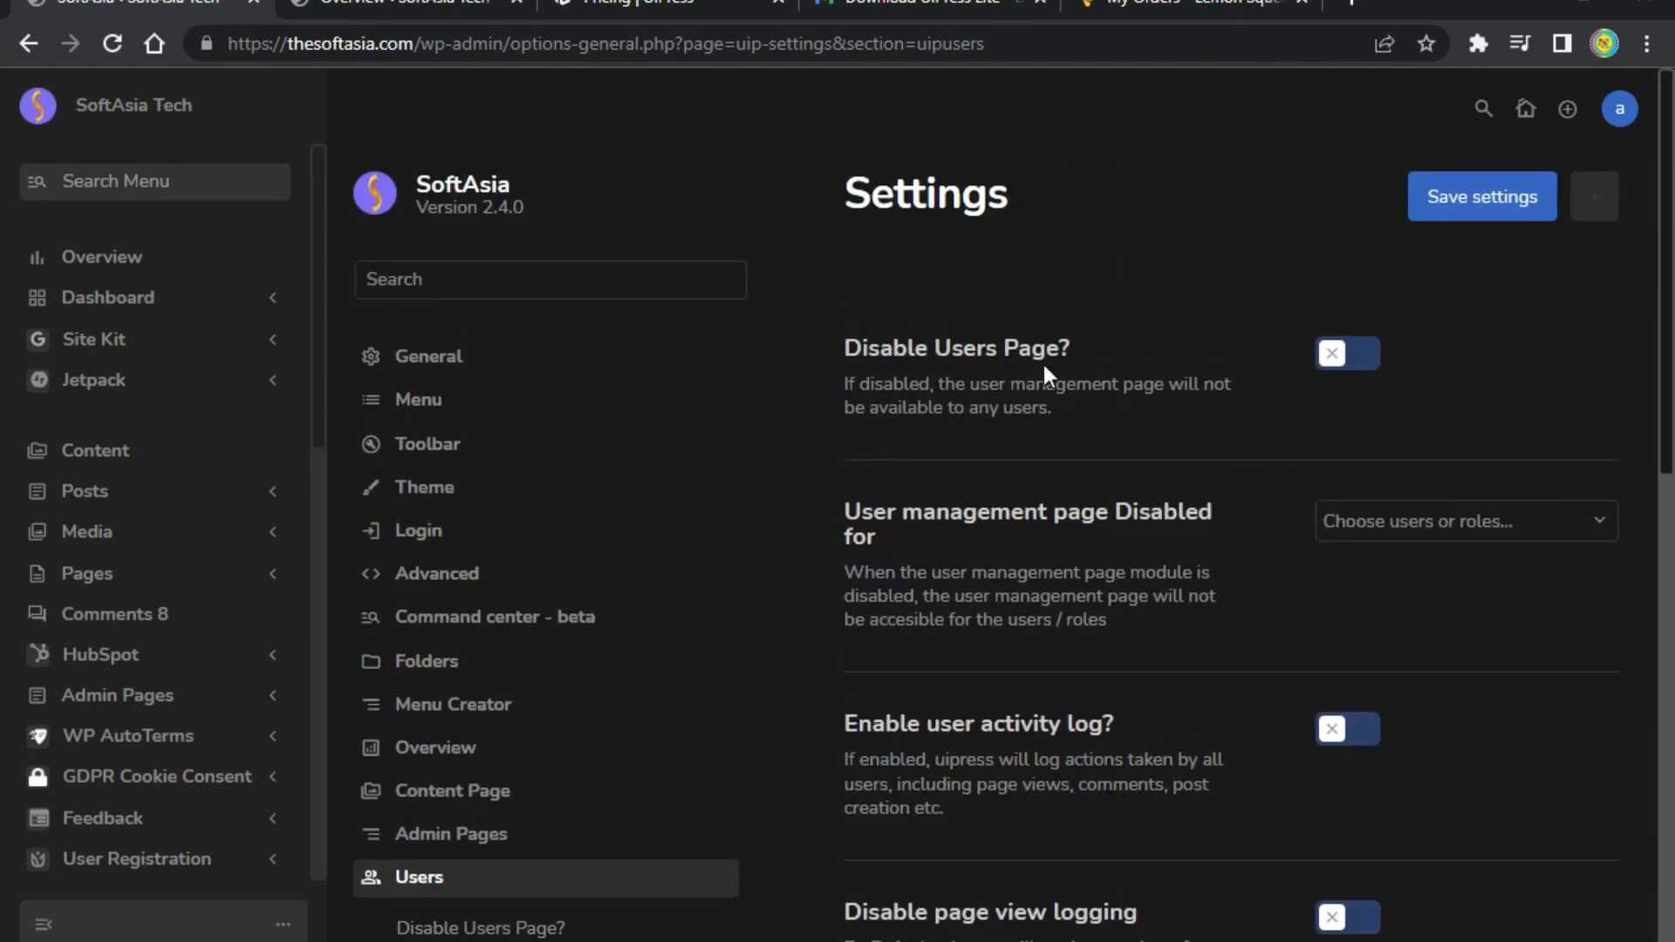
{"action": "left_click_drag", "start_coordinate": [881, 348], "coordinate": [1088, 358]}
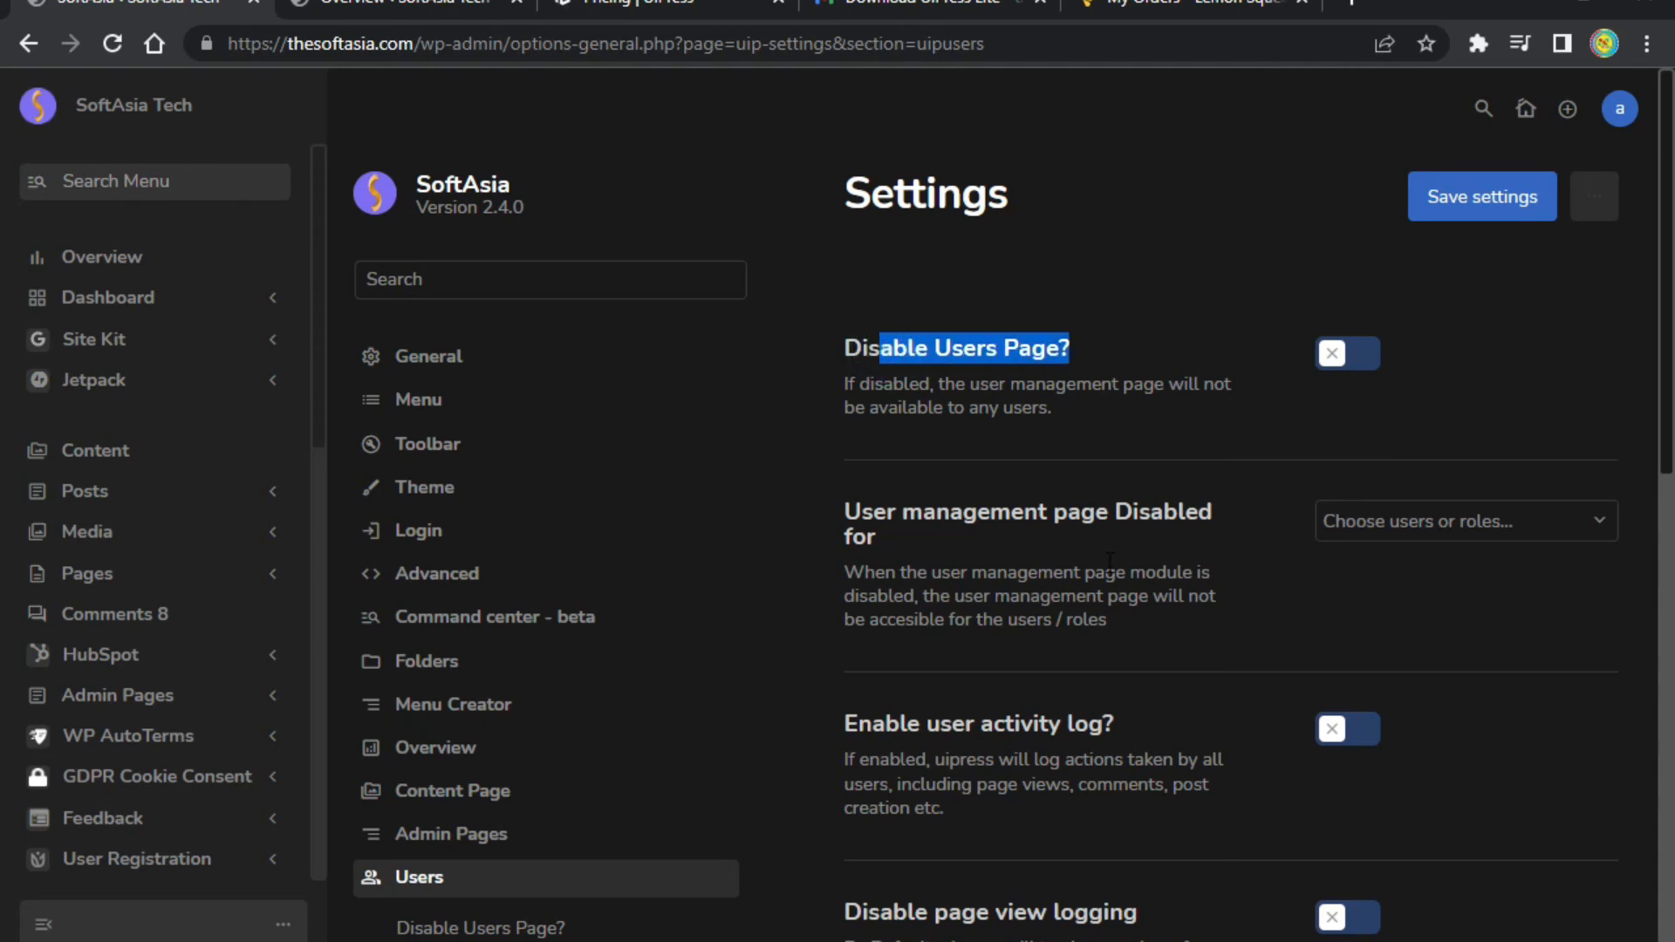
{"action": "left_click", "coordinate": [1466, 521]}
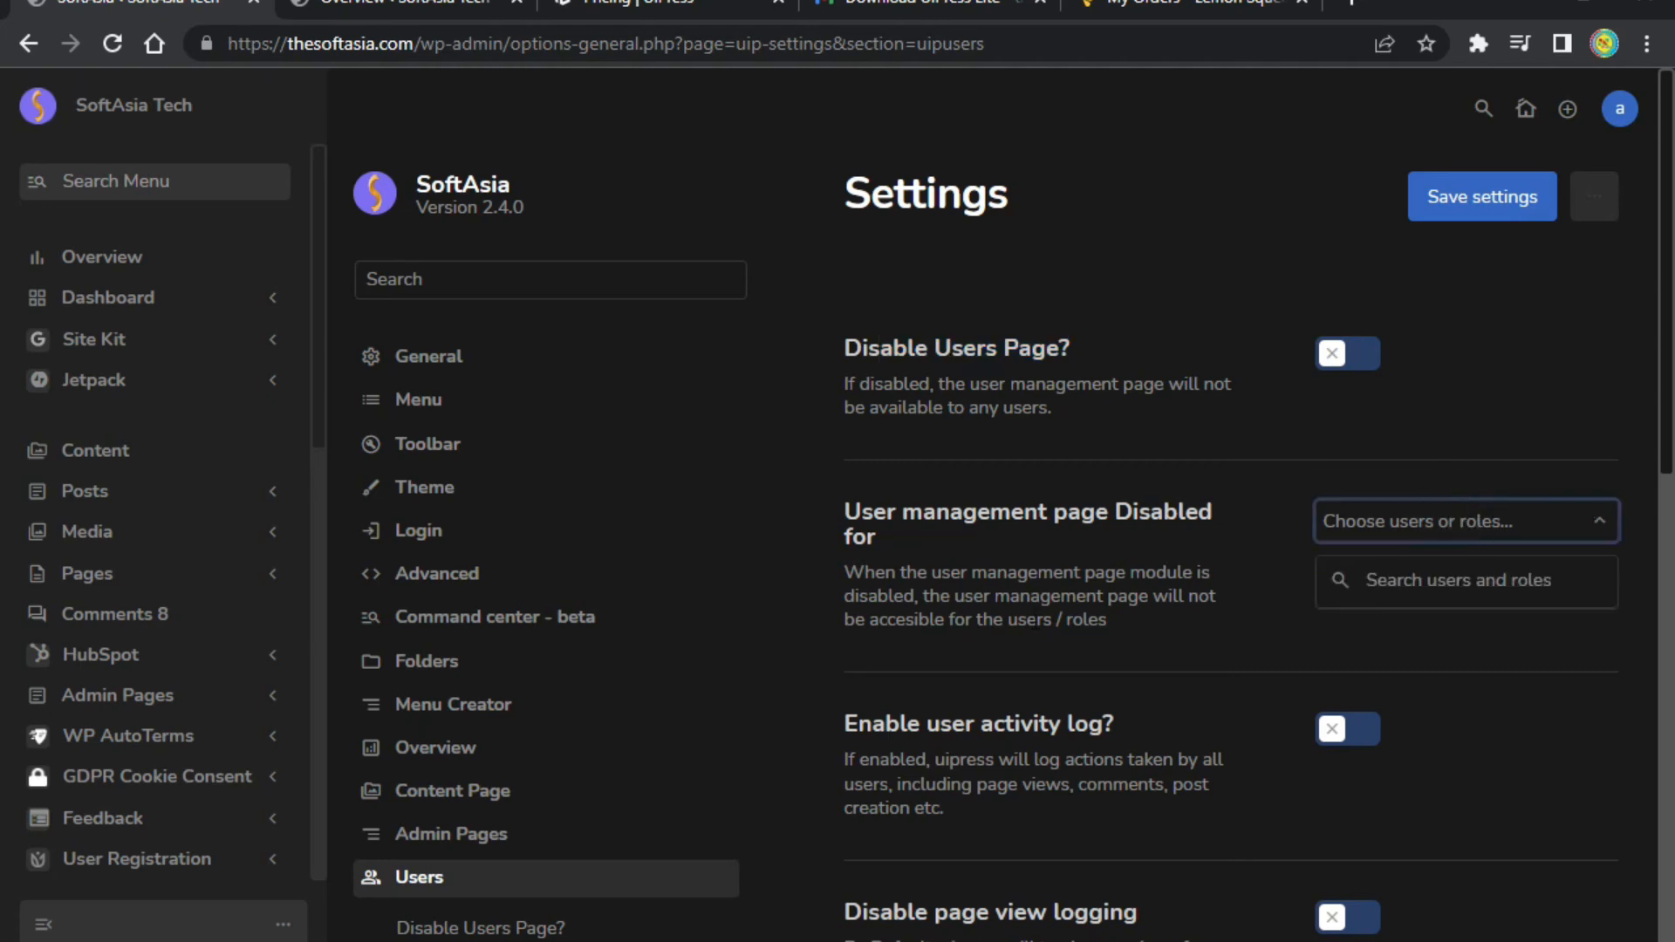
{"action": "scroll", "coordinate": [964, 714], "scroll_direction": "down", "scroll_amount": 10}
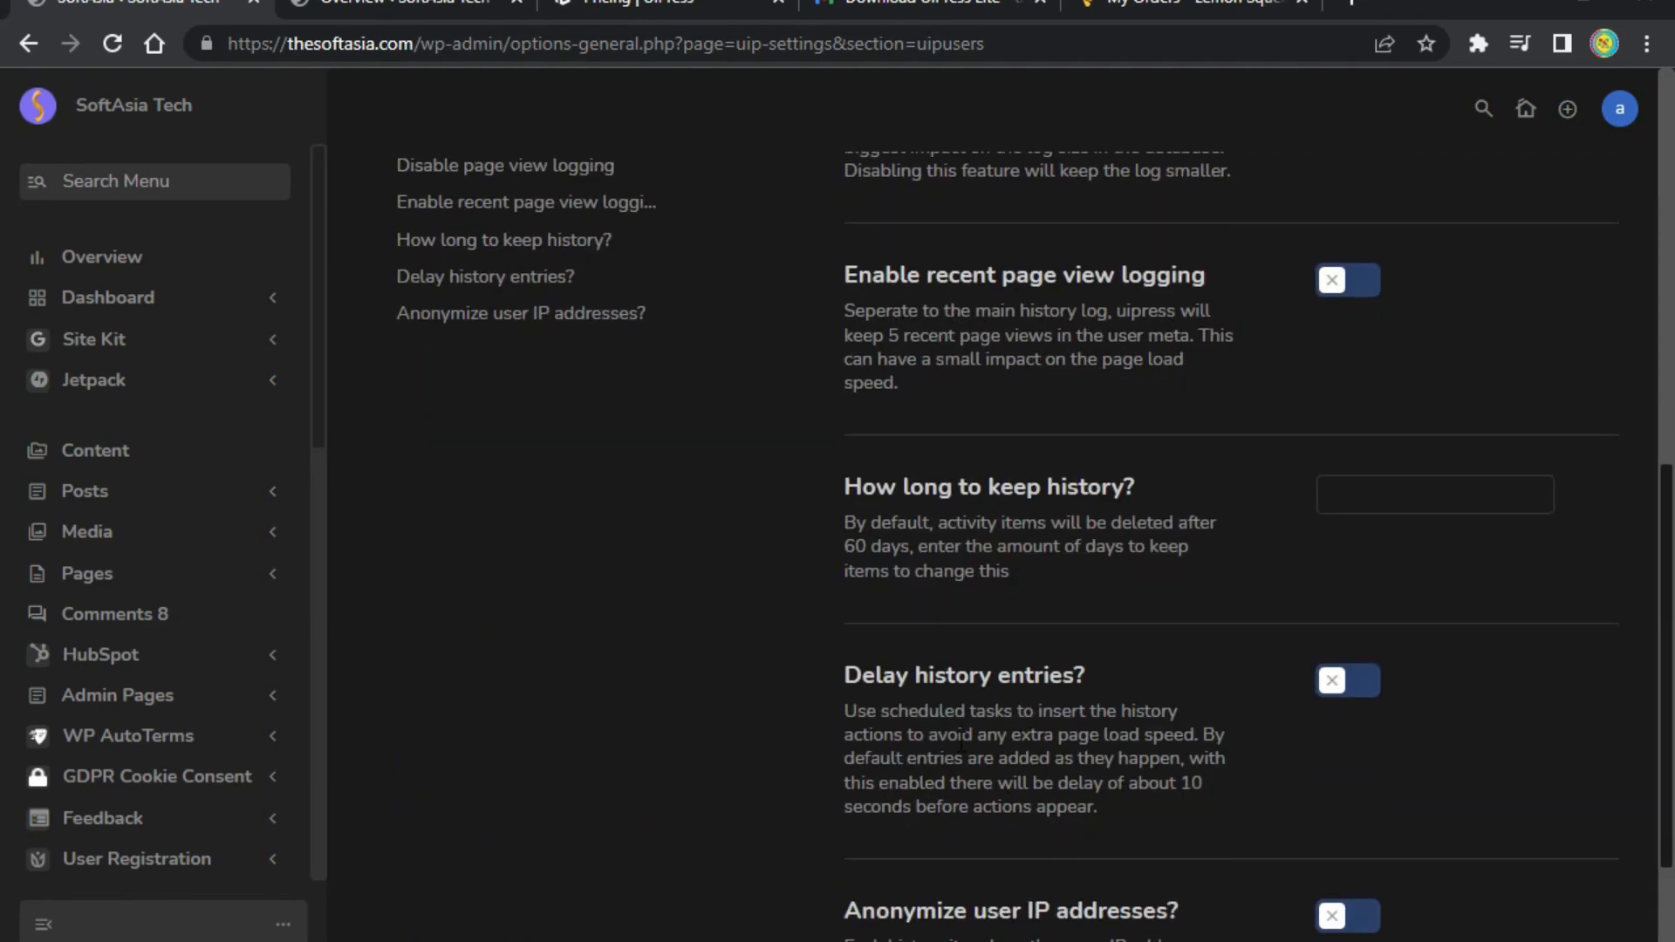
{"action": "scroll", "coordinate": [934, 749], "scroll_direction": "up", "scroll_amount": 6}
{"action": "scroll", "coordinate": [934, 748], "scroll_direction": "up", "scroll_amount": 4}
{"action": "left_click", "coordinate": [1017, 641]}
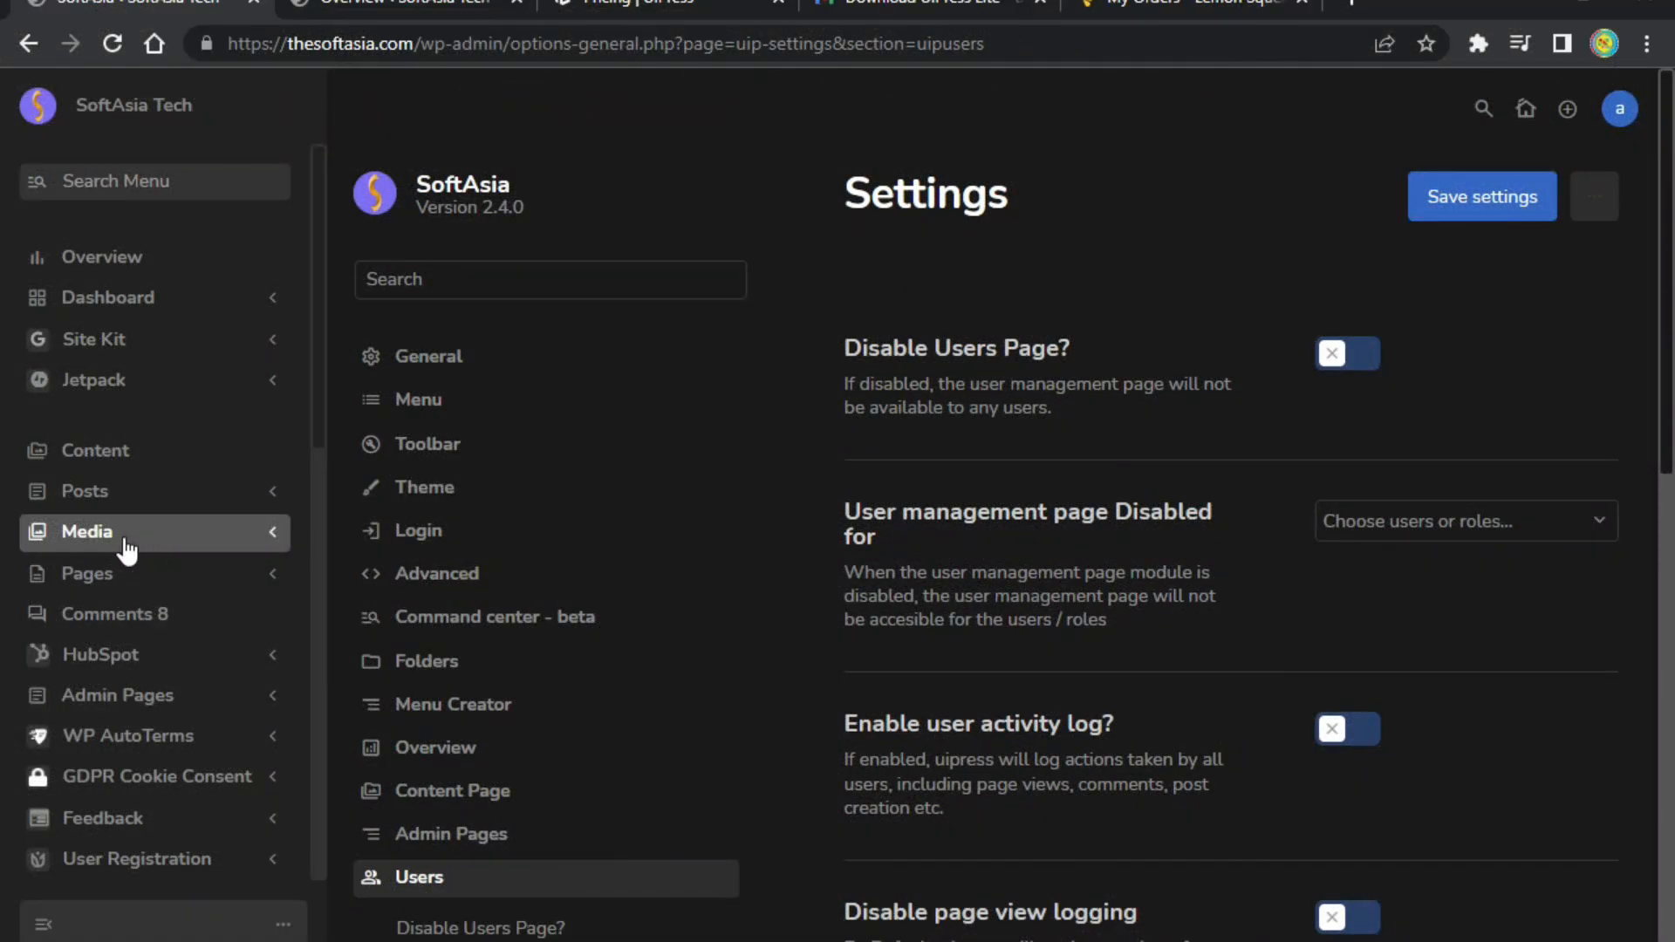
Open the site's Media Library and look through its images and folder list.
{"action": "left_click", "coordinate": [128, 550]}
{"action": "left_click", "coordinate": [128, 548]}
{"action": "left_click", "coordinate": [124, 546]}
{"action": "left_click", "coordinate": [100, 577]}
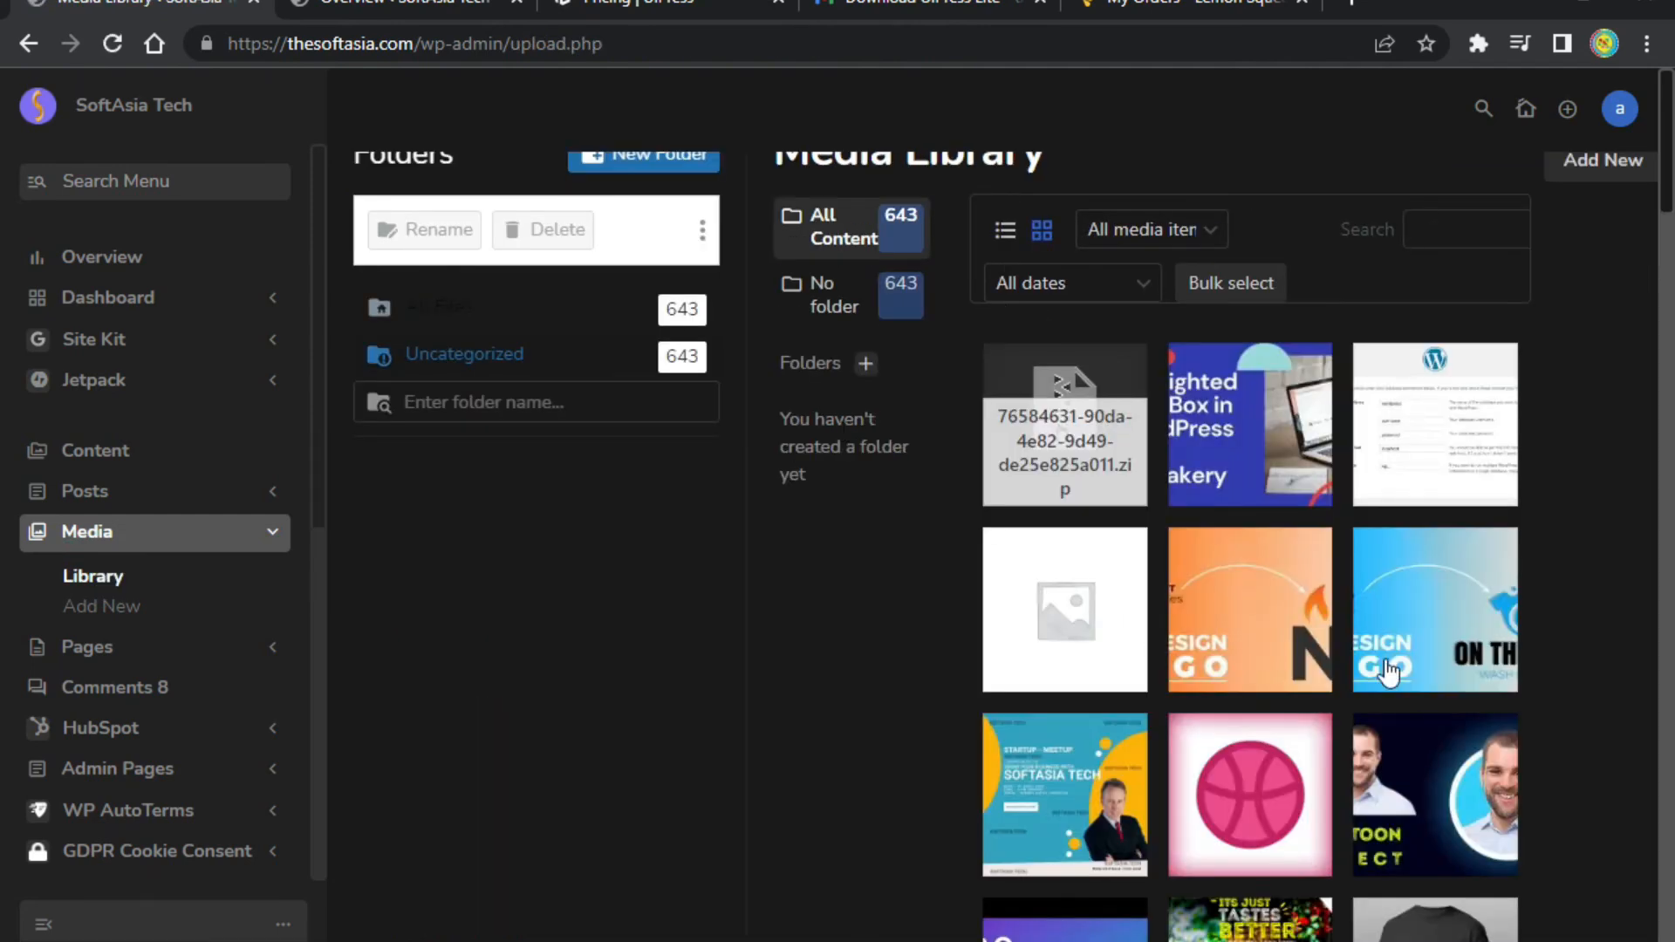
{"action": "scroll", "coordinate": [1297, 593], "scroll_direction": "down", "scroll_amount": 4}
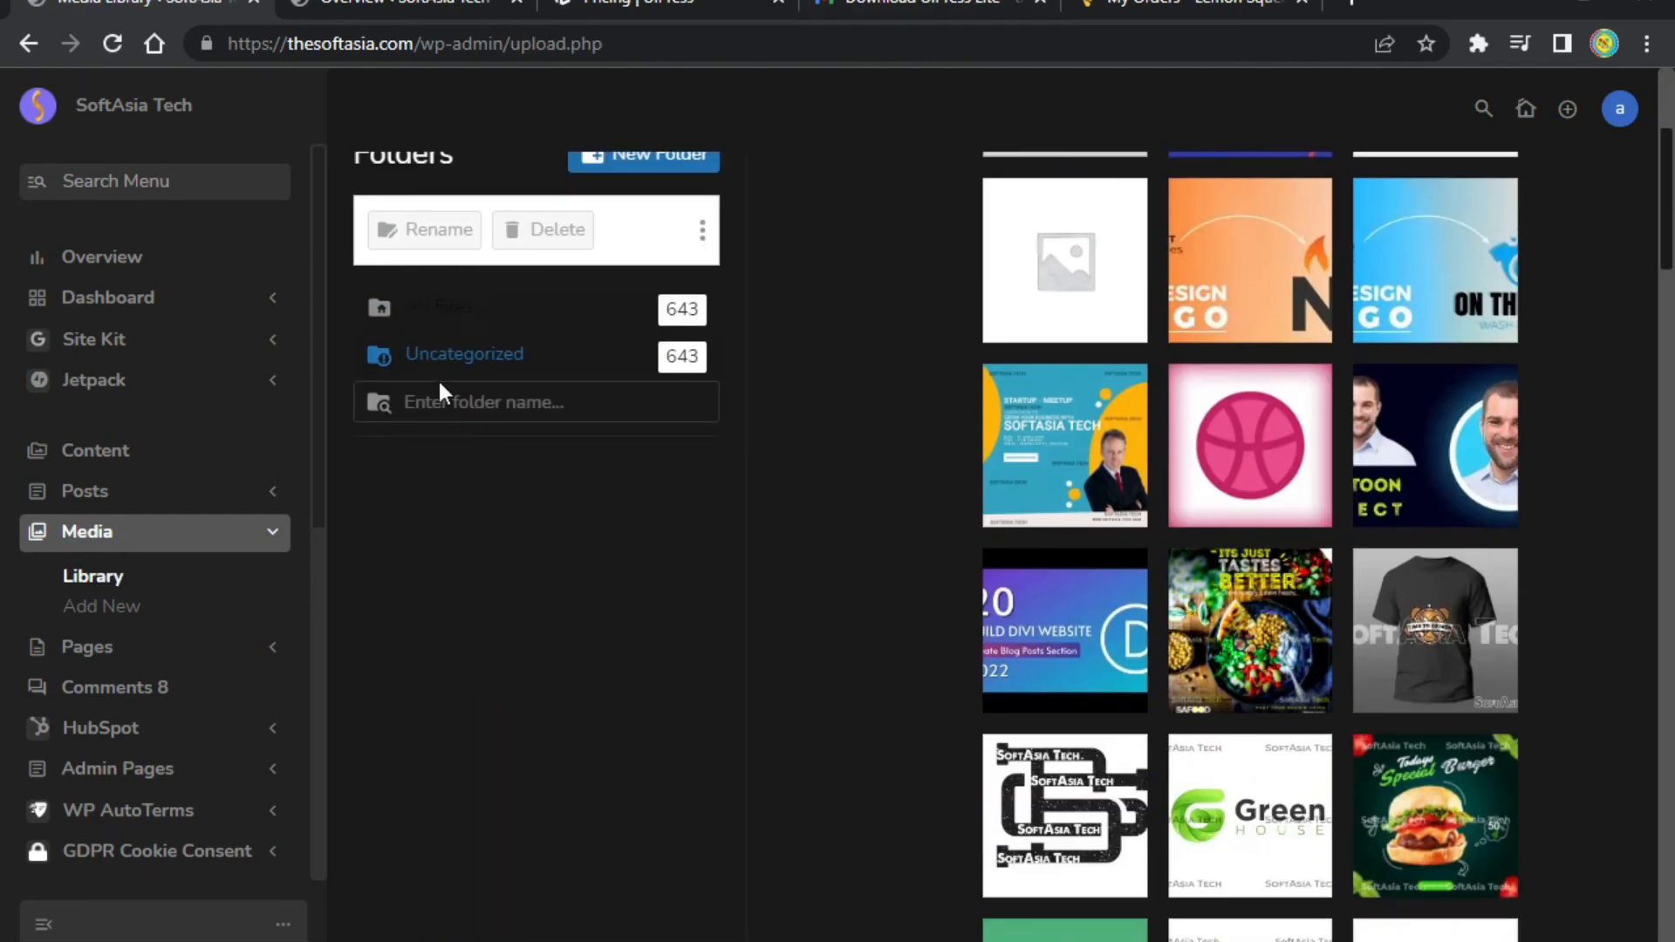
{"action": "scroll", "coordinate": [587, 363], "scroll_direction": "up", "scroll_amount": 4}
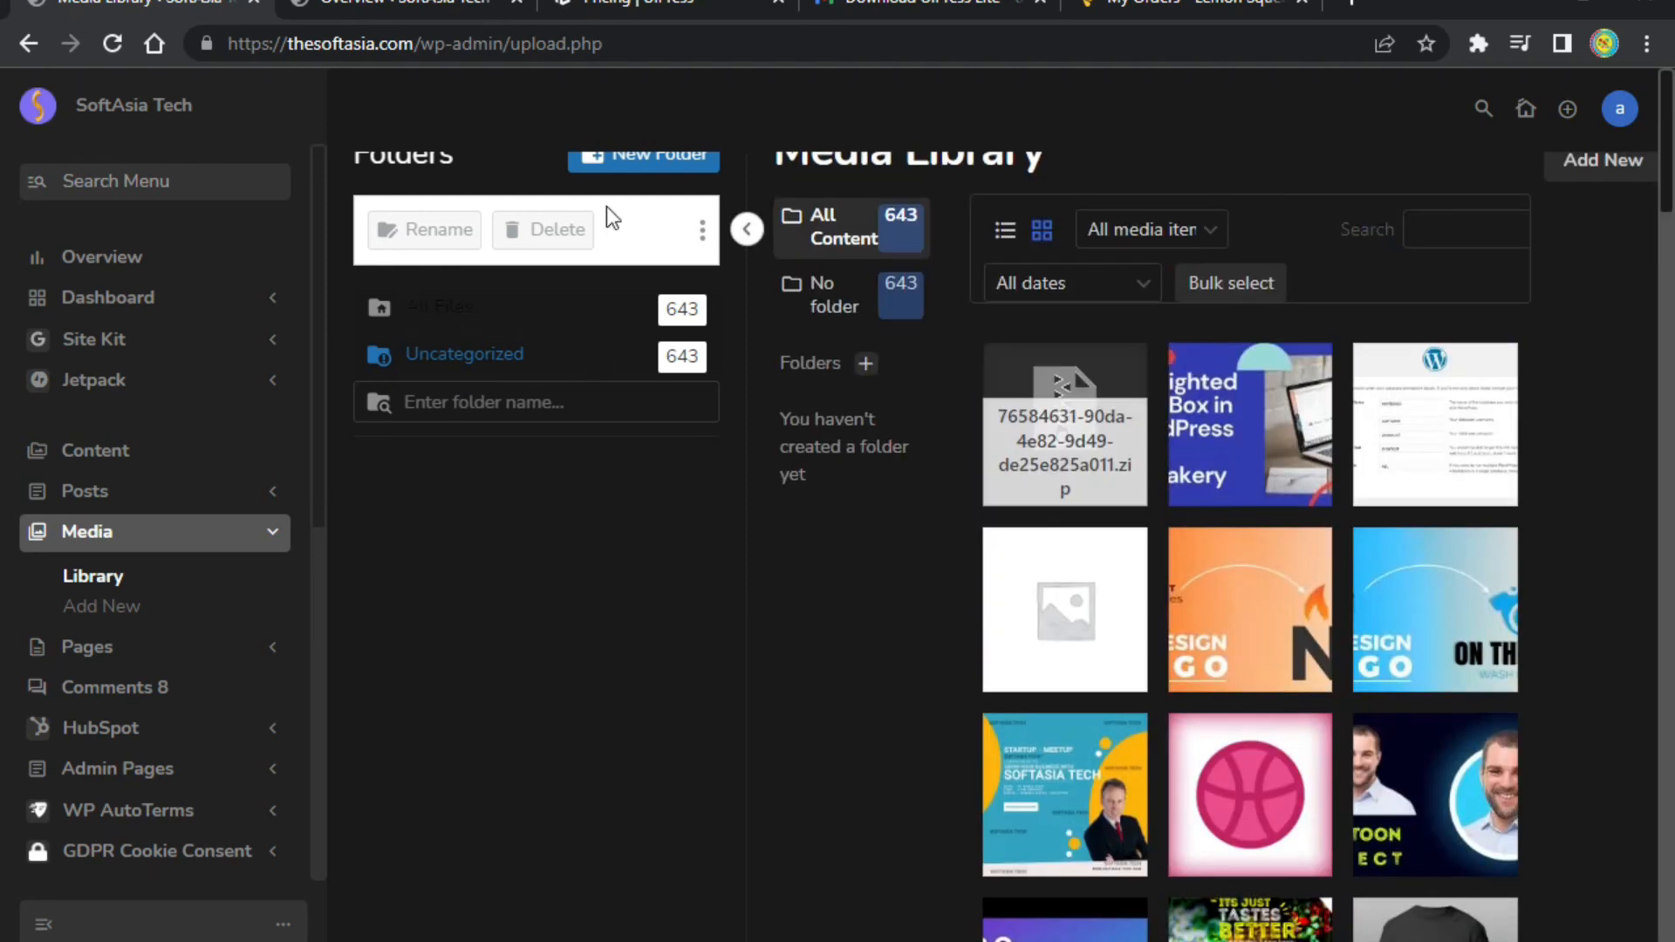
Create a new media folder named Design and save it.
{"action": "left_click", "coordinate": [640, 163]}
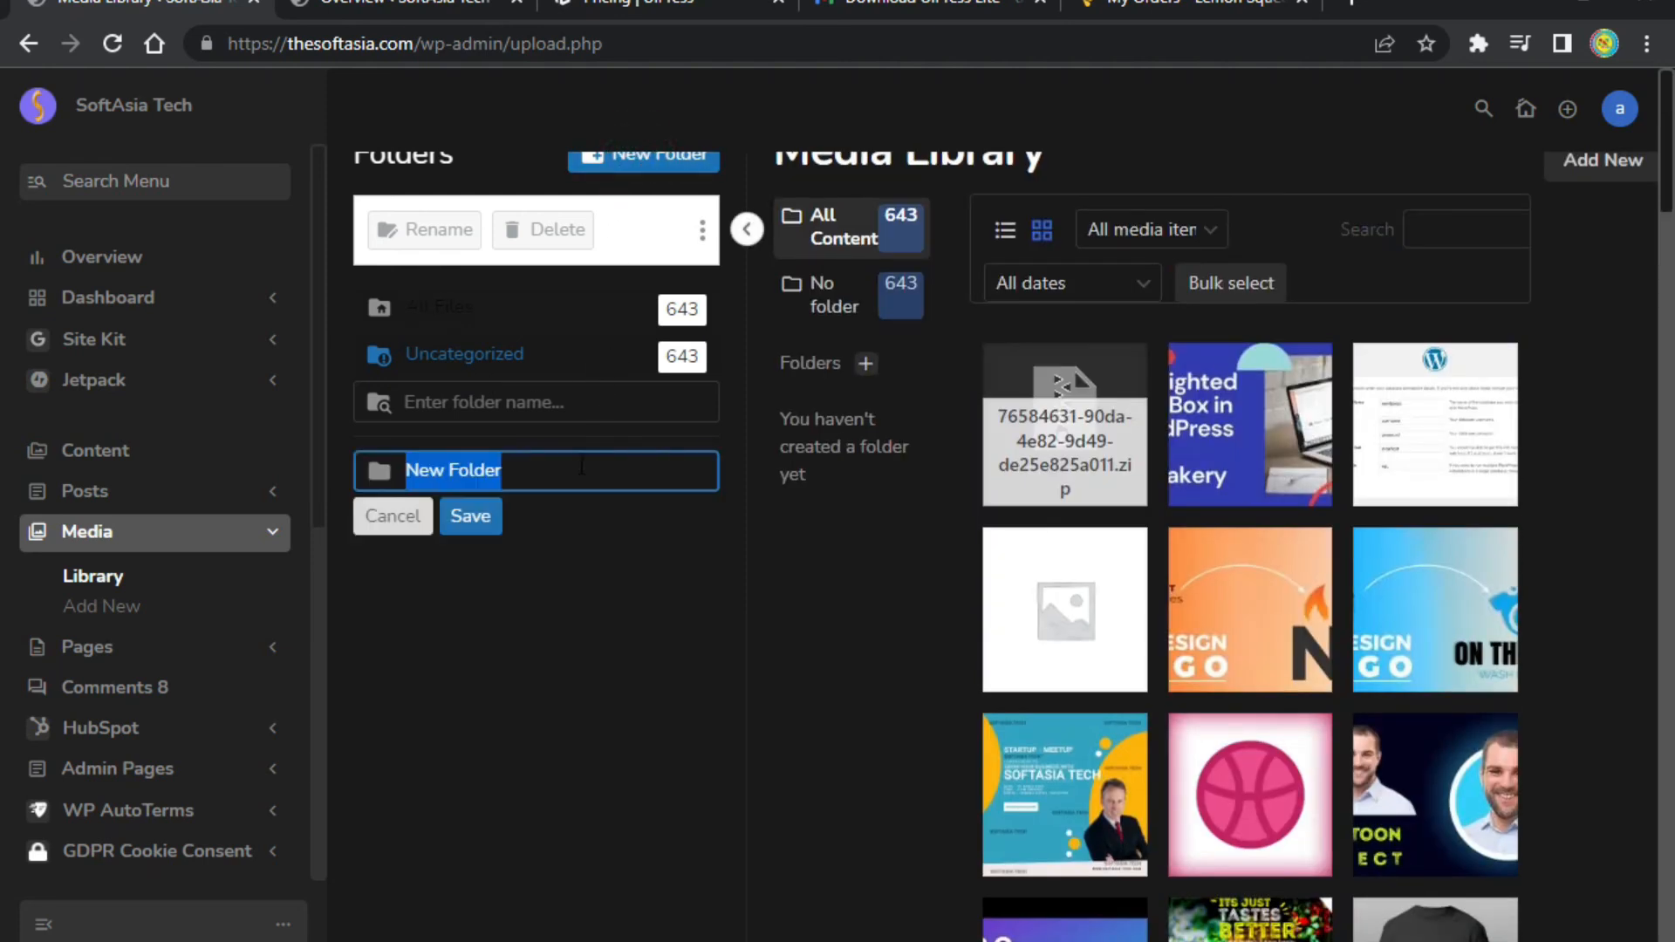
{"action": "type", "text": "Design"}
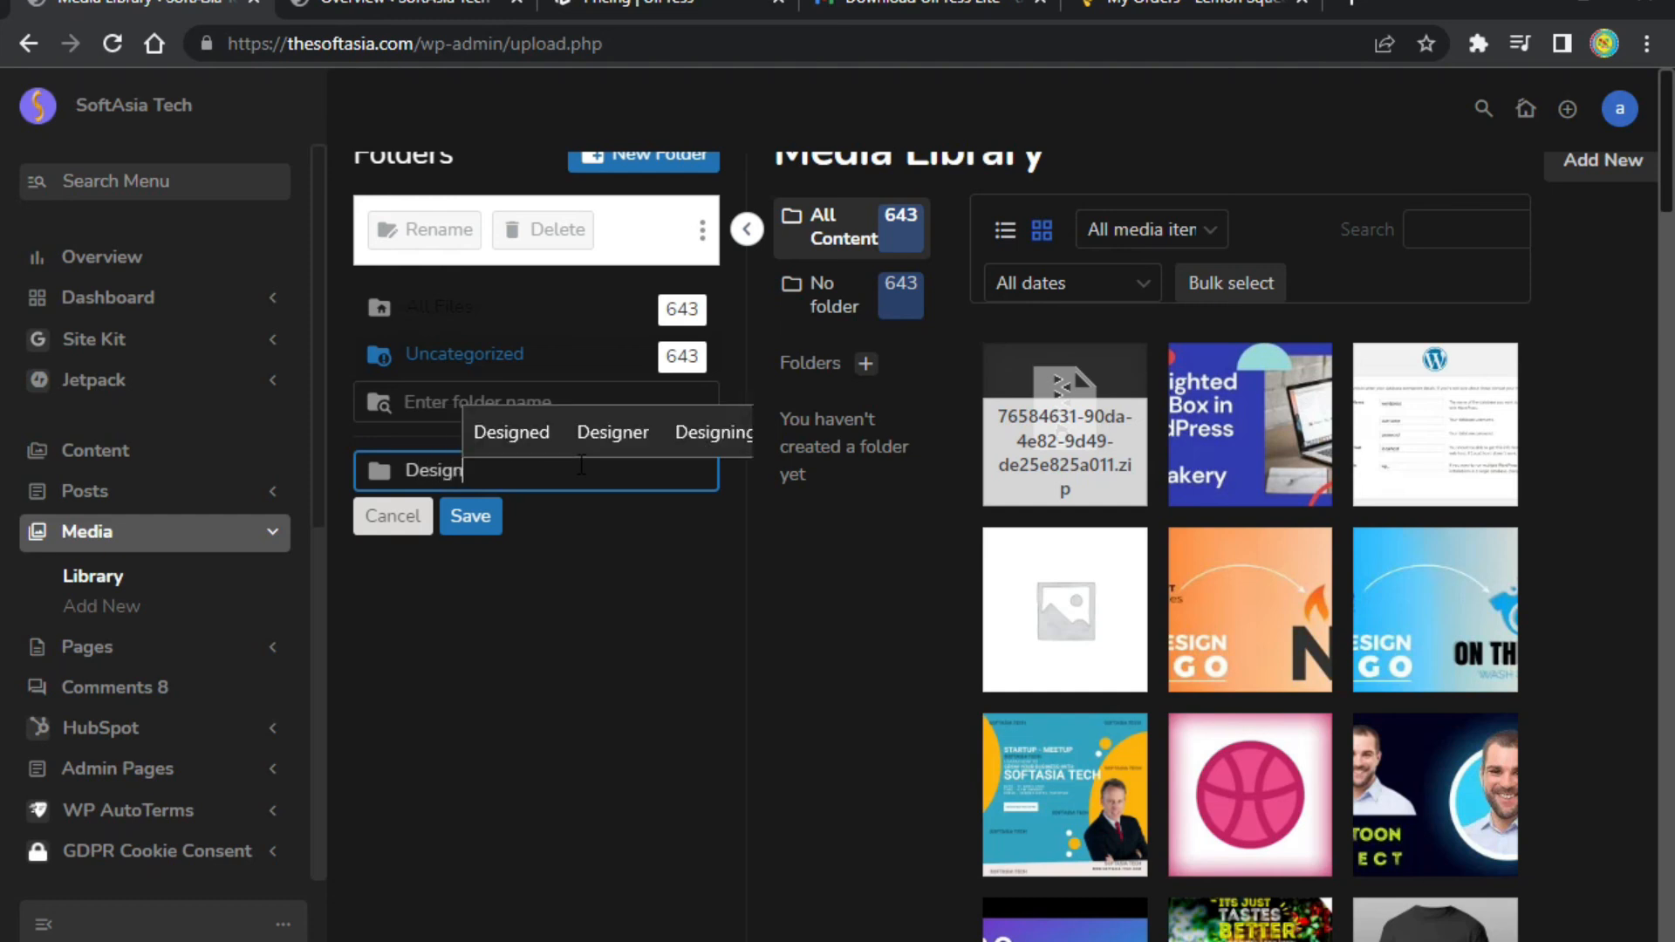
{"action": "left_click", "coordinate": [455, 525]}
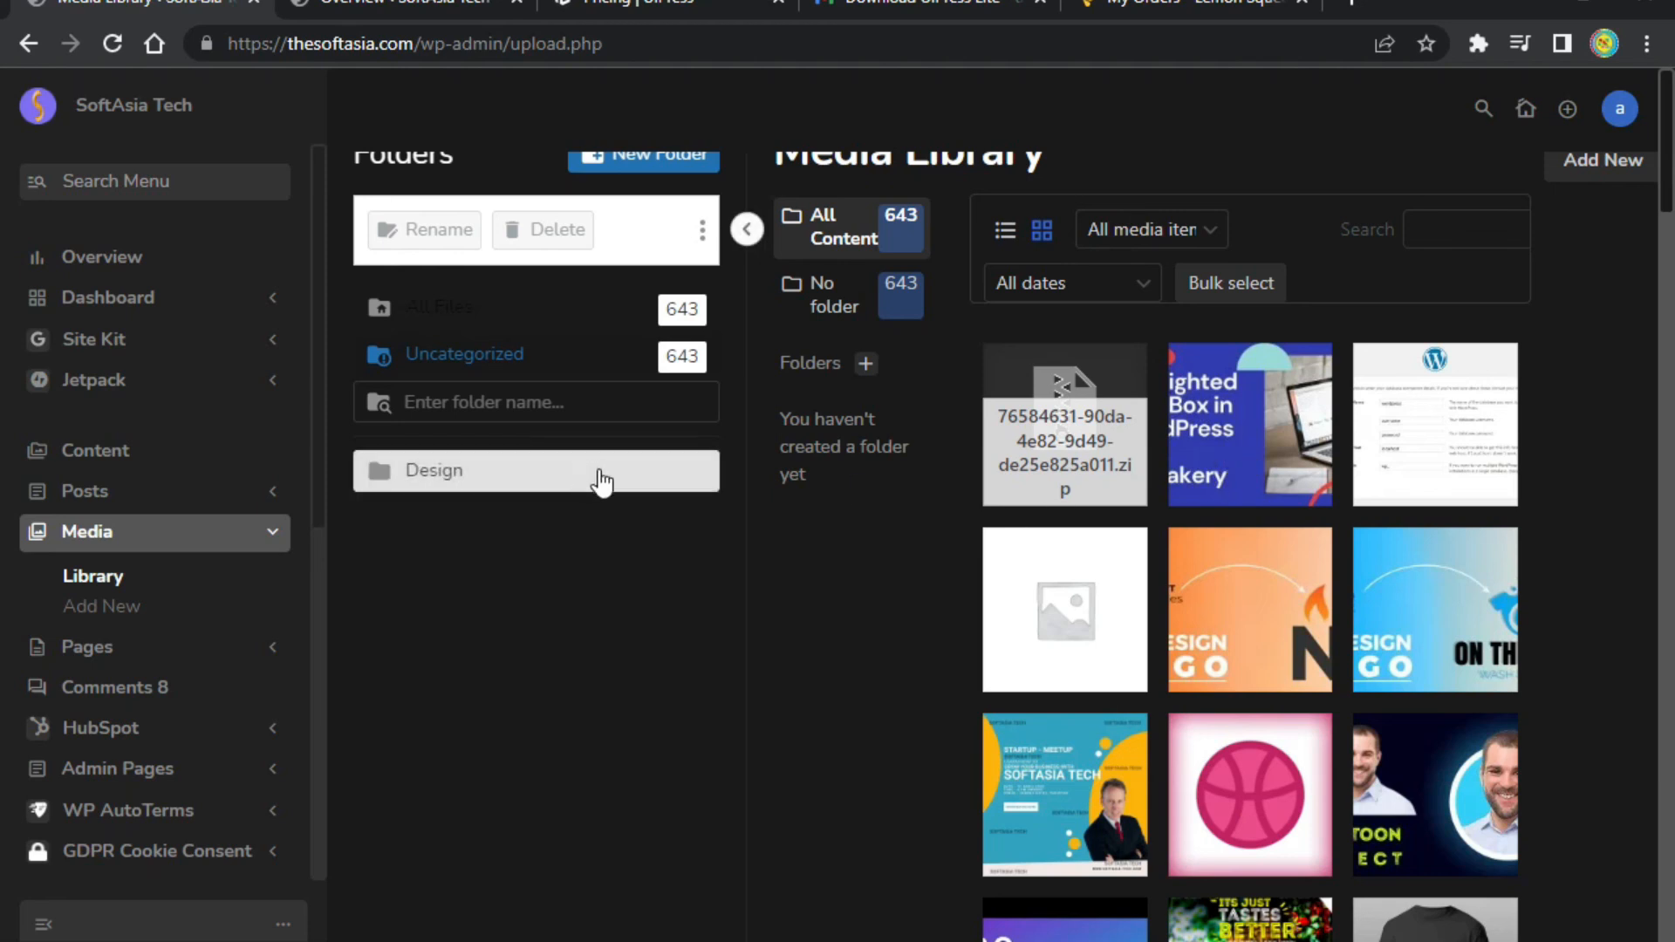
Assign the "maxresdefault (28)" image, the highlighted text box thumbnail, to the Design FileBird folder and close its attachment details.
{"action": "left_click", "coordinate": [1202, 440]}
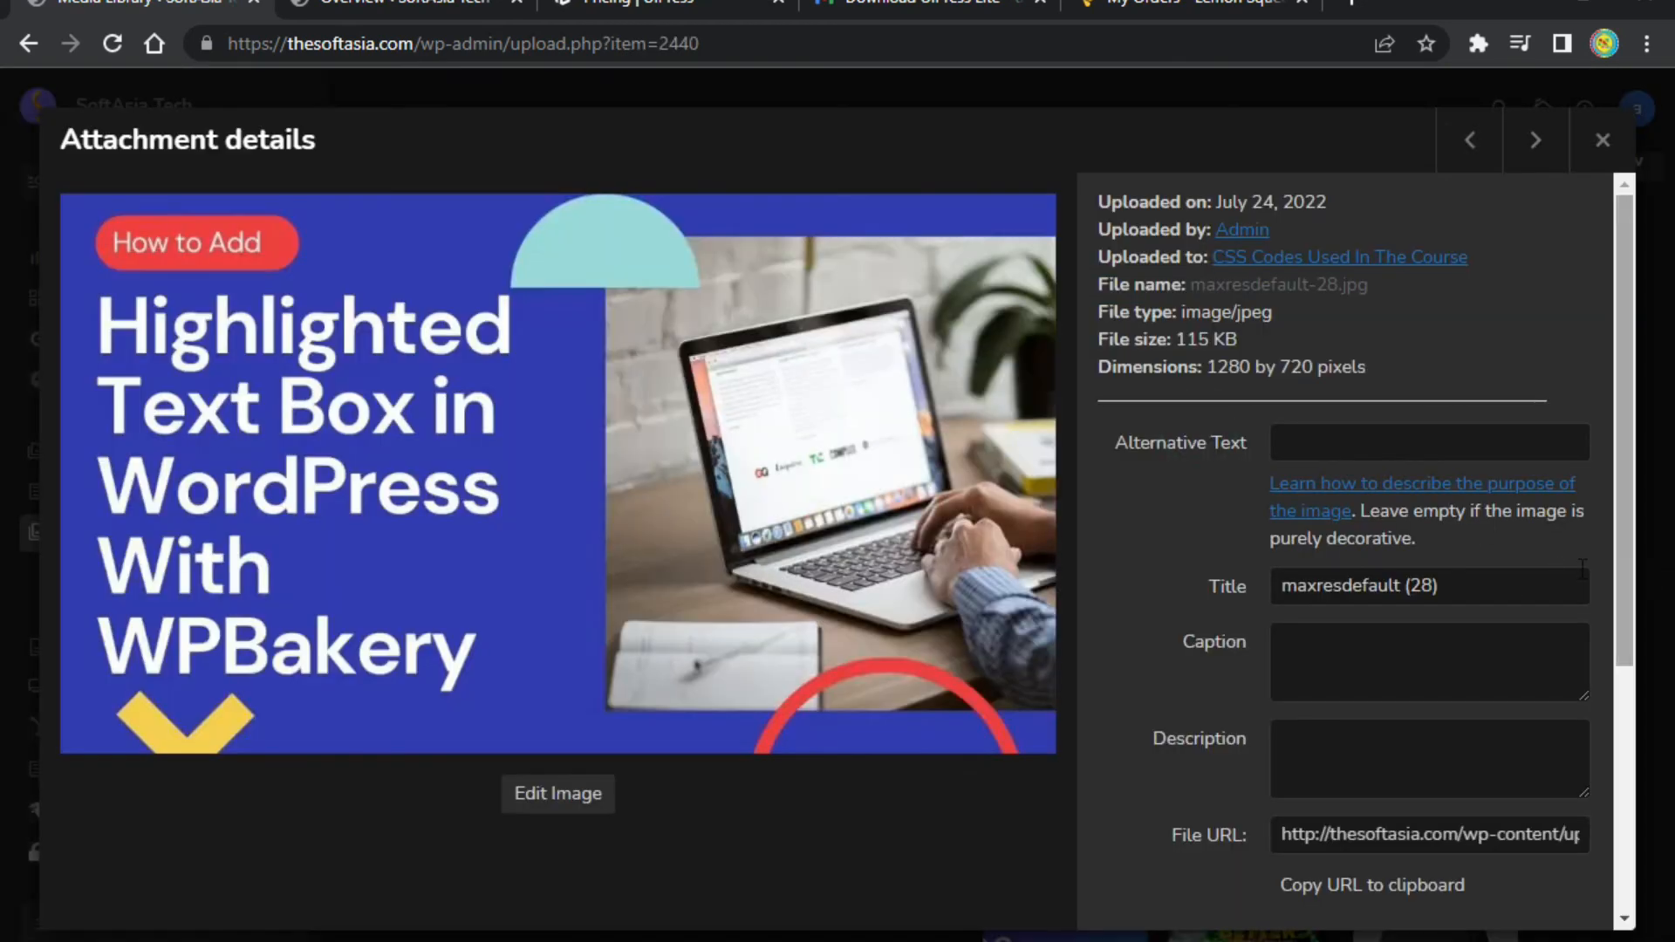
{"action": "scroll", "coordinate": [1552, 579], "scroll_direction": "down", "scroll_amount": 4}
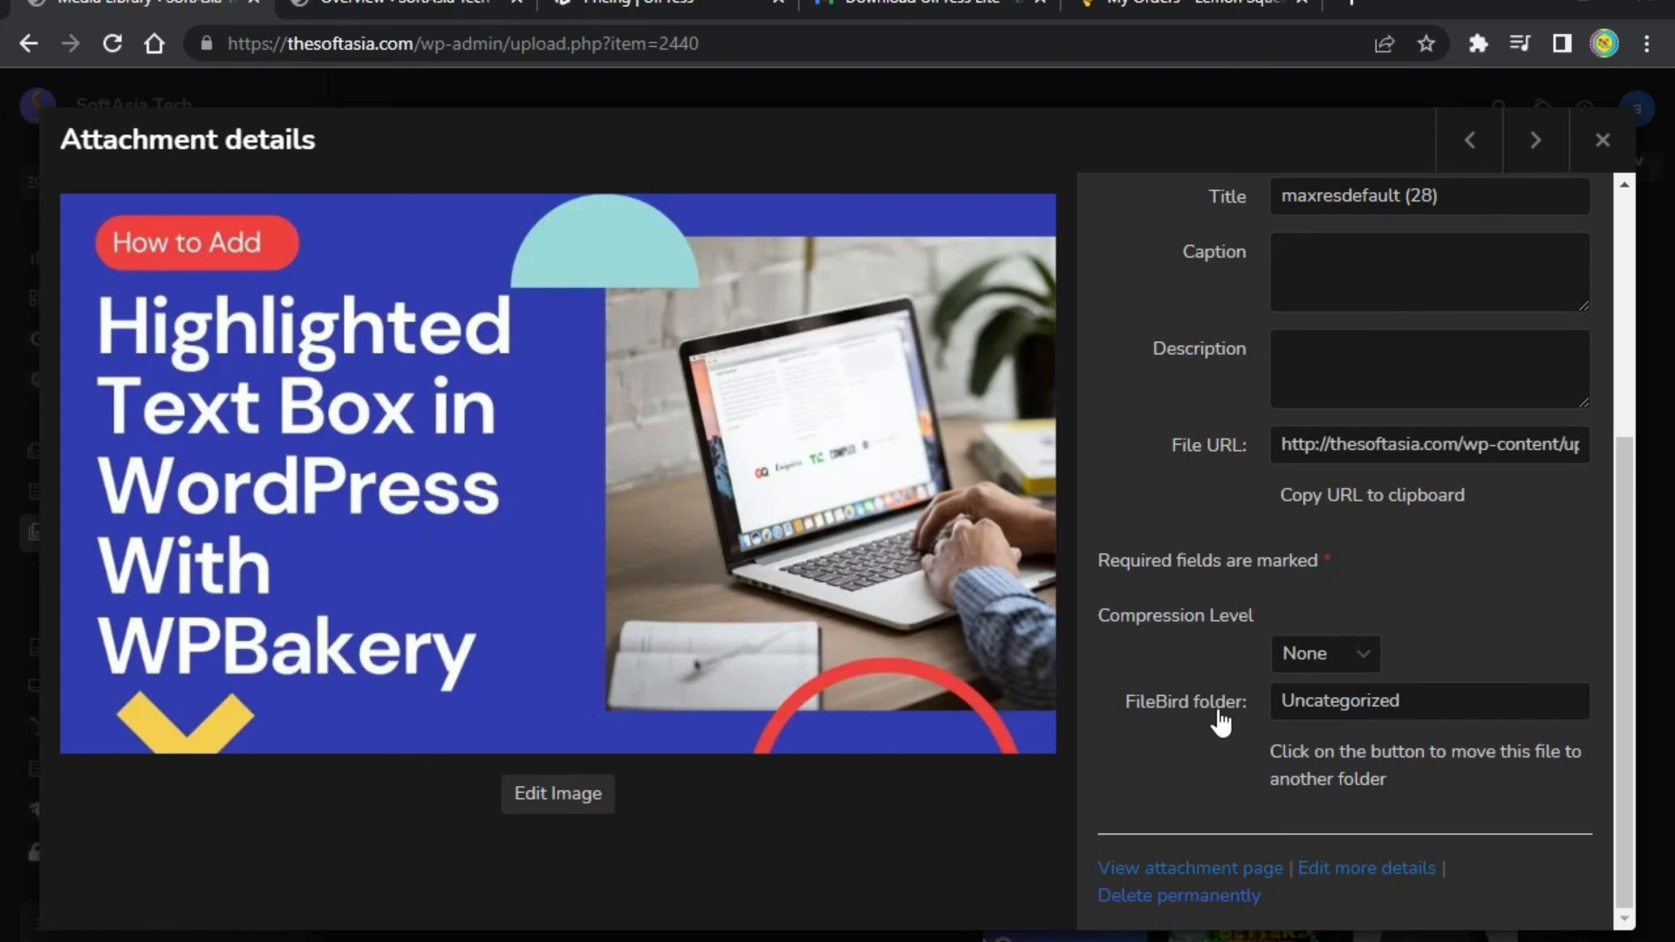
{"action": "left_click", "coordinate": [1436, 704]}
{"action": "left_click", "coordinate": [1441, 723]}
{"action": "left_click", "coordinate": [1427, 758]}
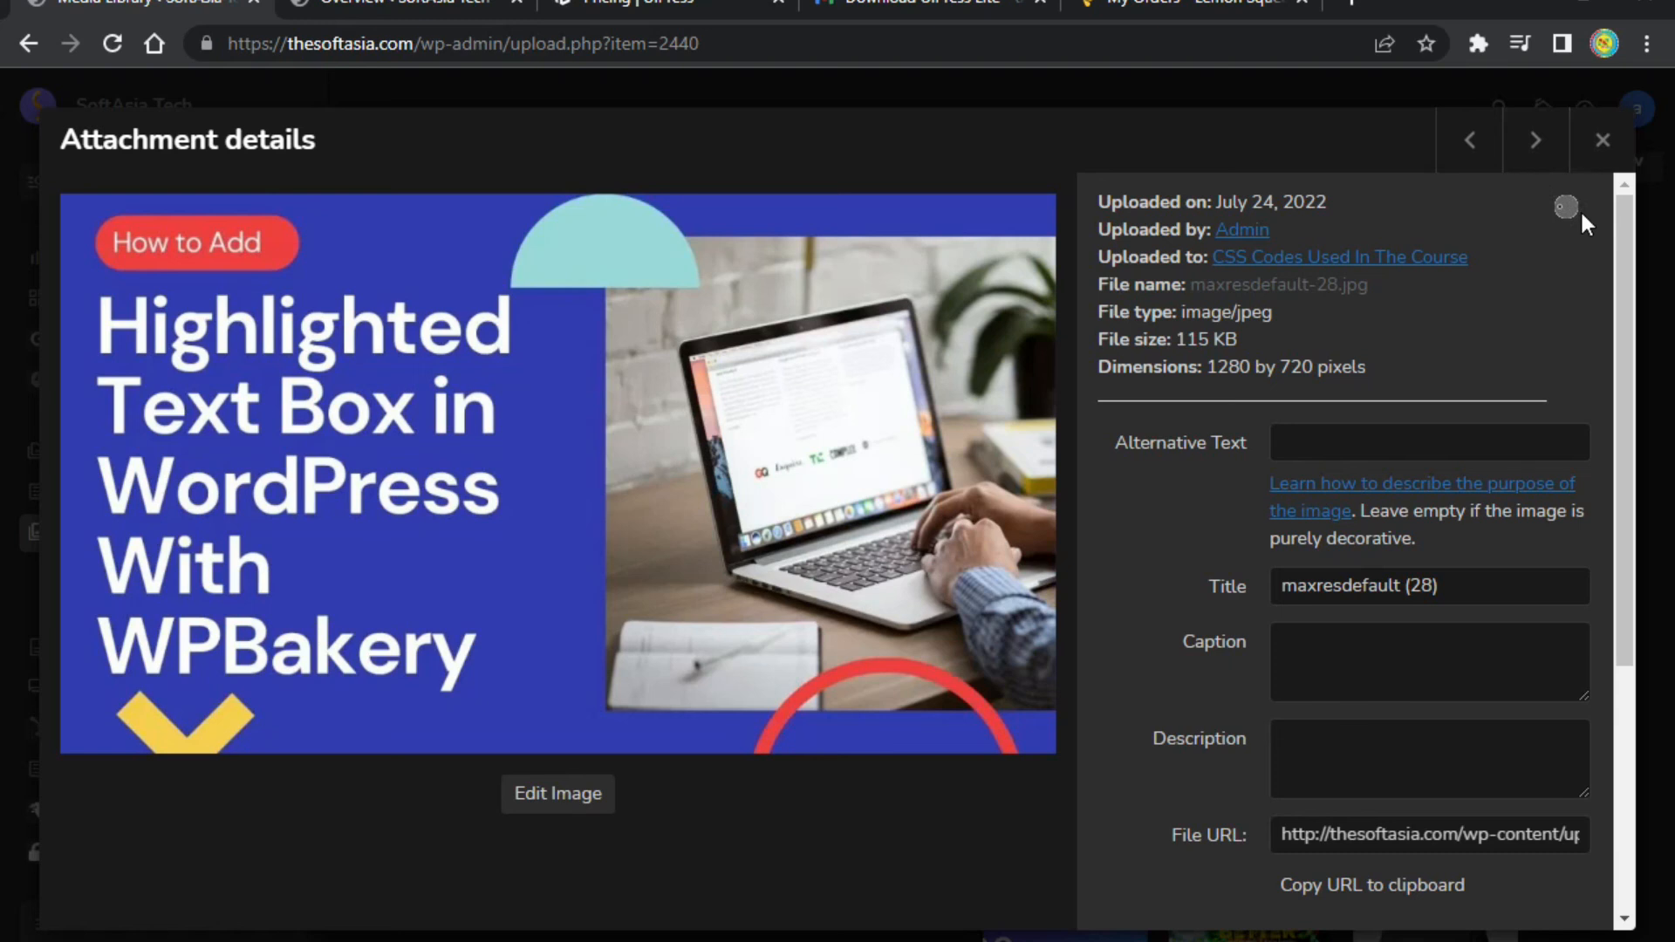
{"action": "left_click", "coordinate": [1605, 150]}
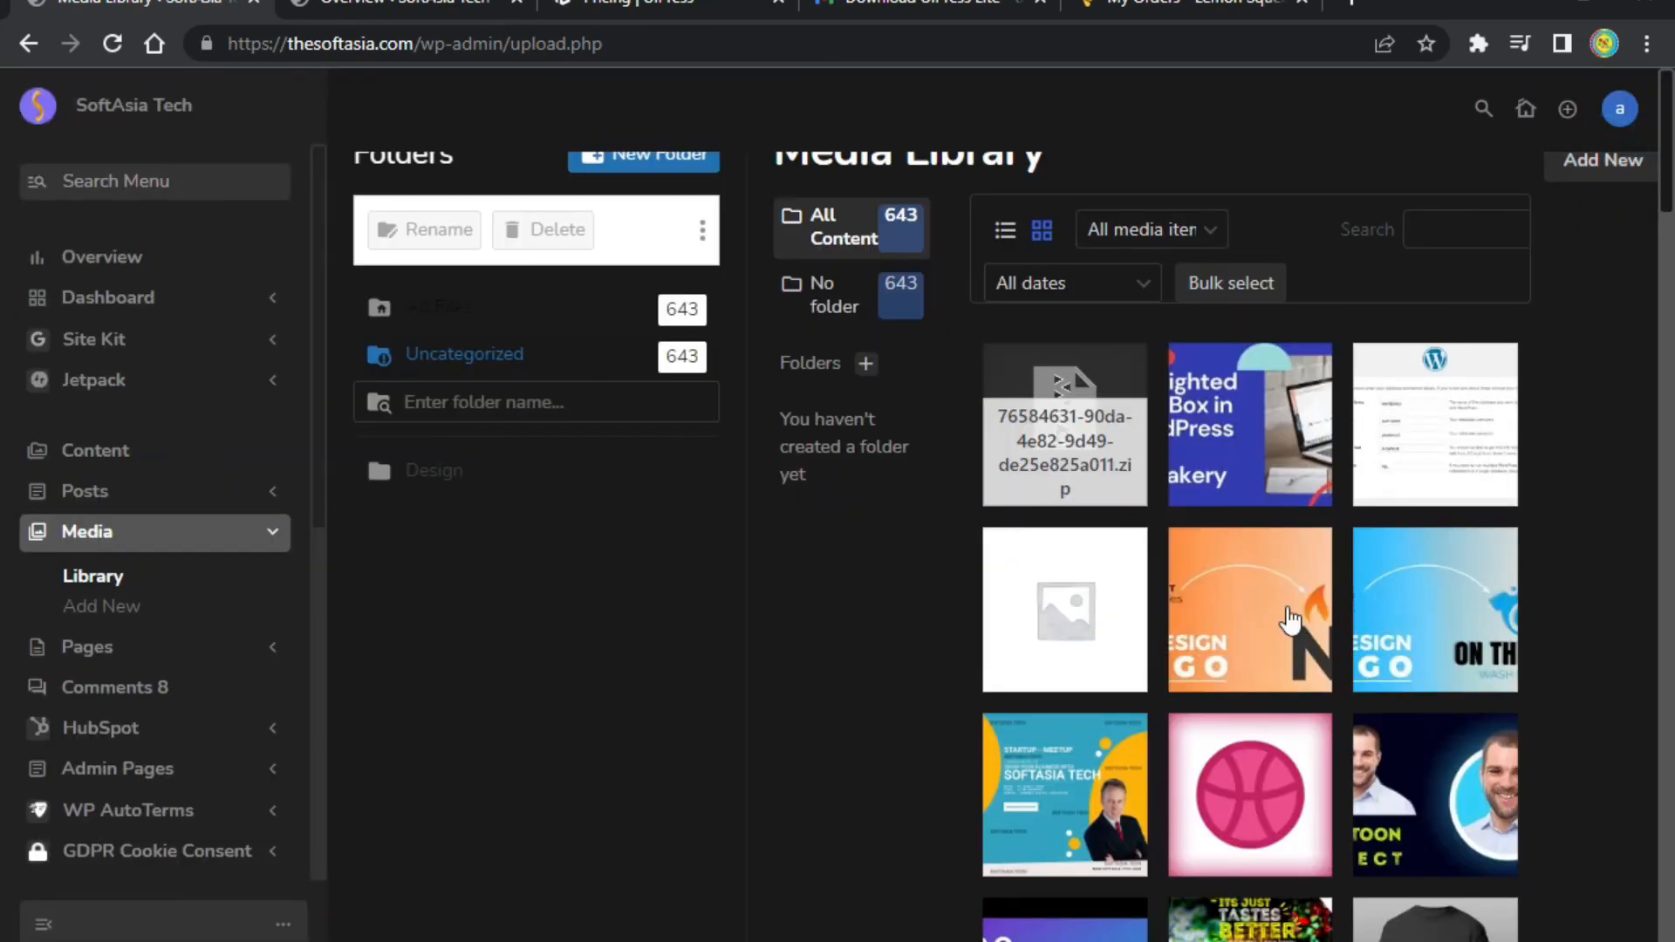
Assign the orange "redesign logo 02" image to the Design FileBird folder and close its attachment details.
{"action": "left_click", "coordinate": [1289, 620]}
{"action": "scroll", "coordinate": [1316, 657], "scroll_direction": "down", "scroll_amount": 5}
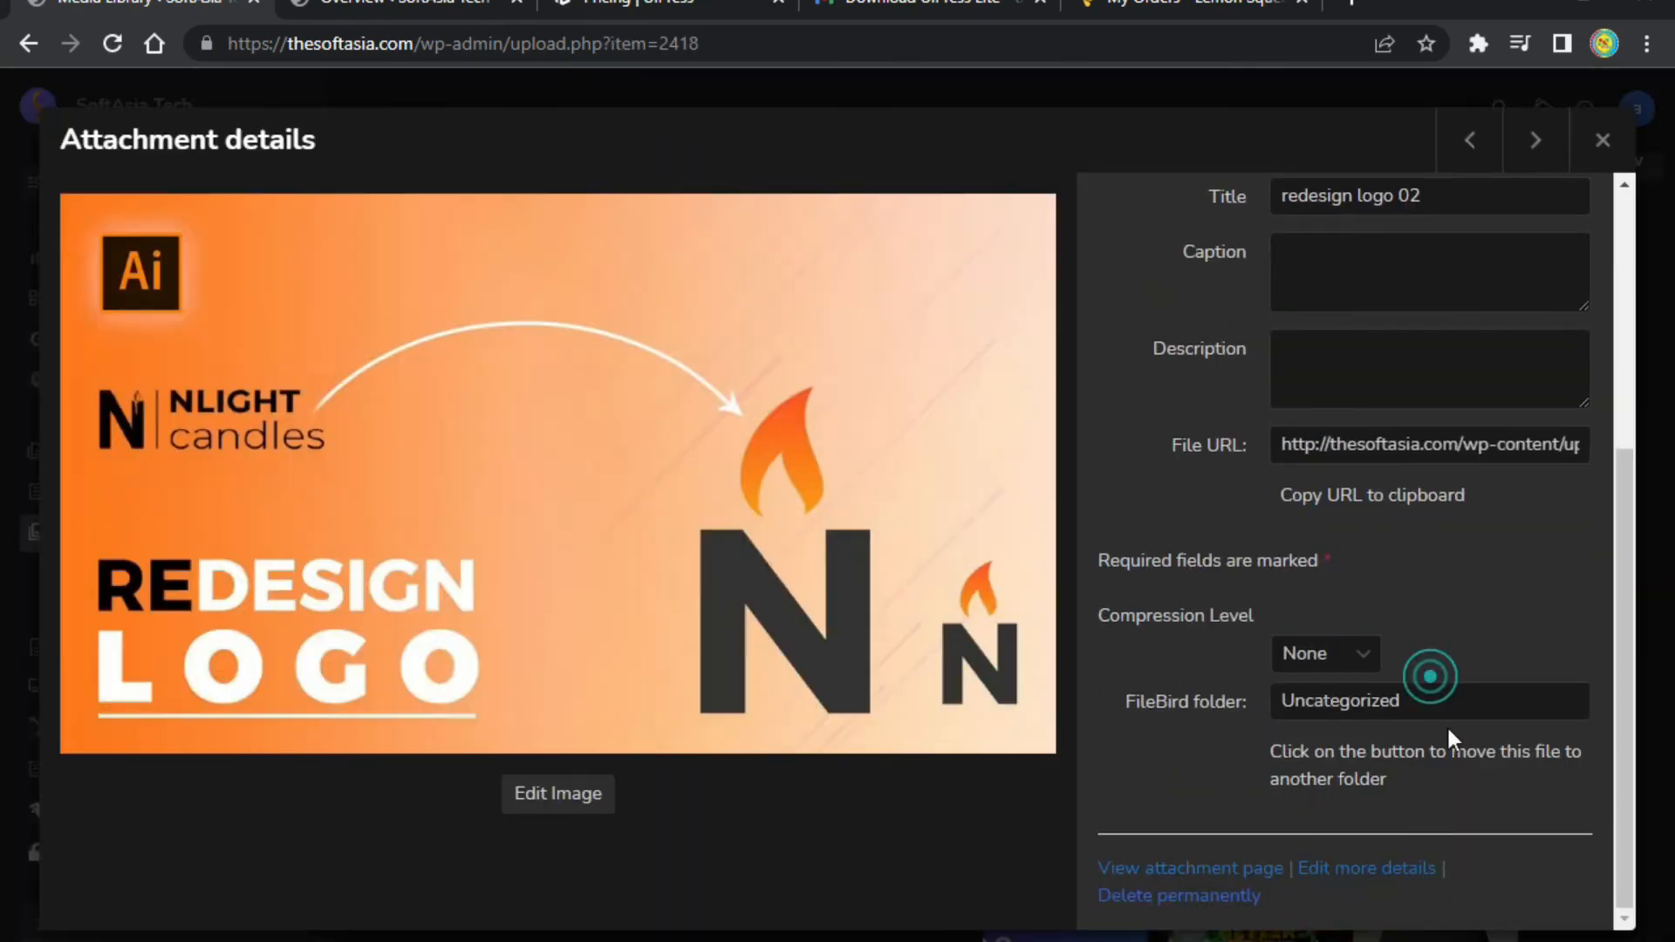
{"action": "left_click", "coordinate": [1442, 698]}
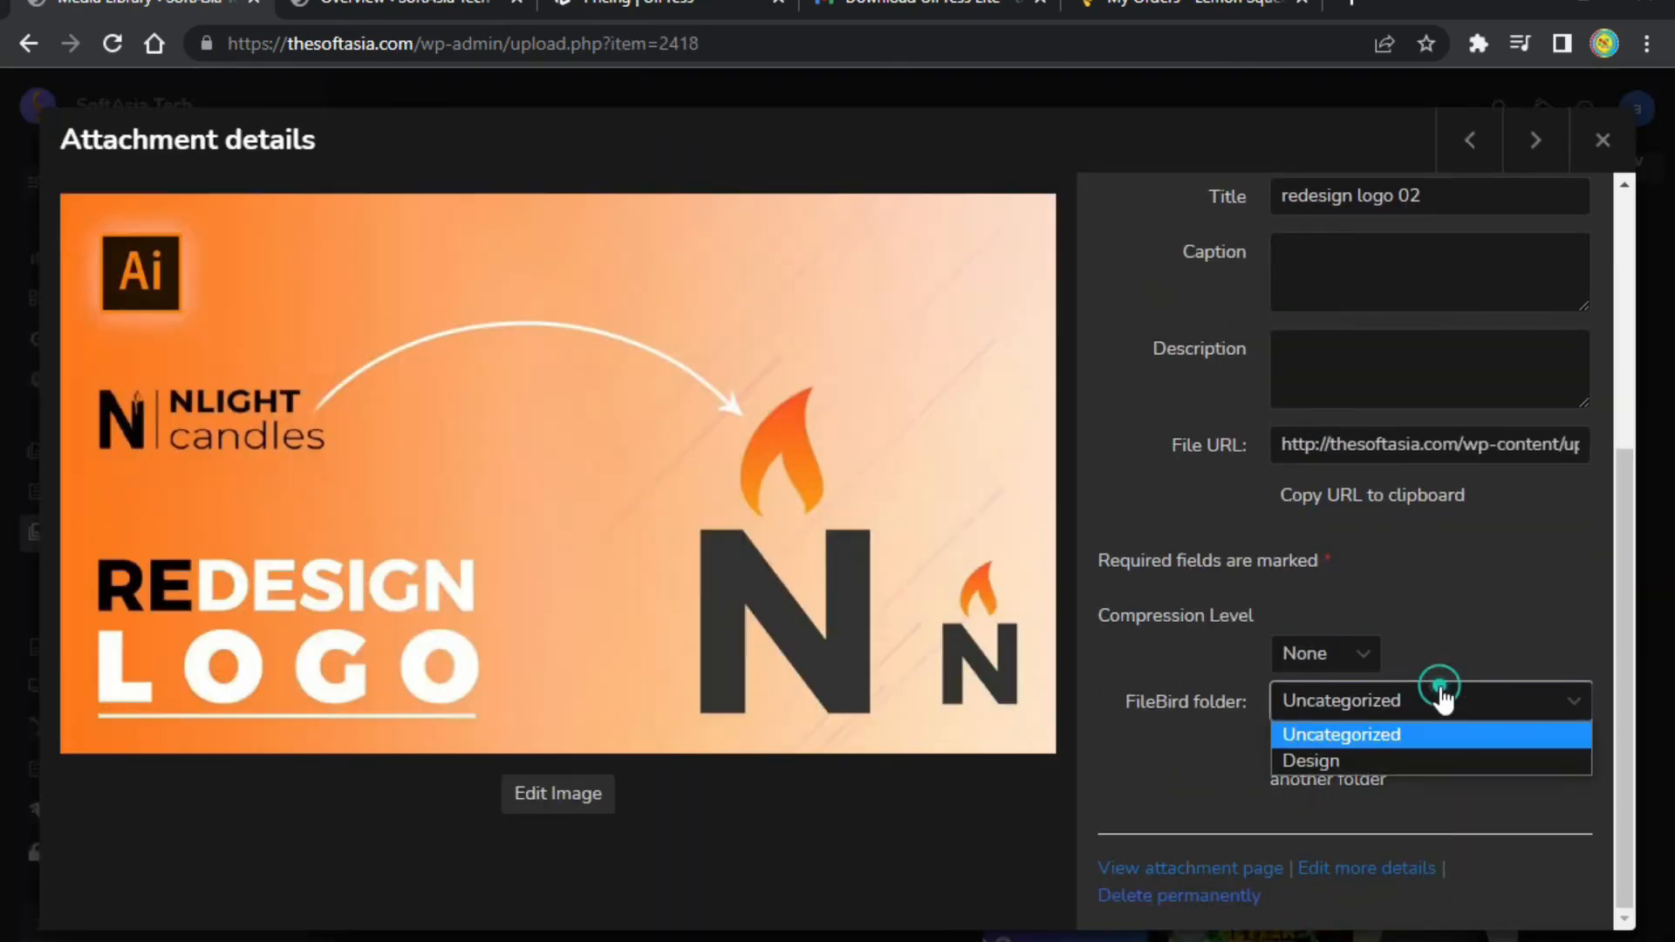
{"action": "left_click", "coordinate": [1415, 760]}
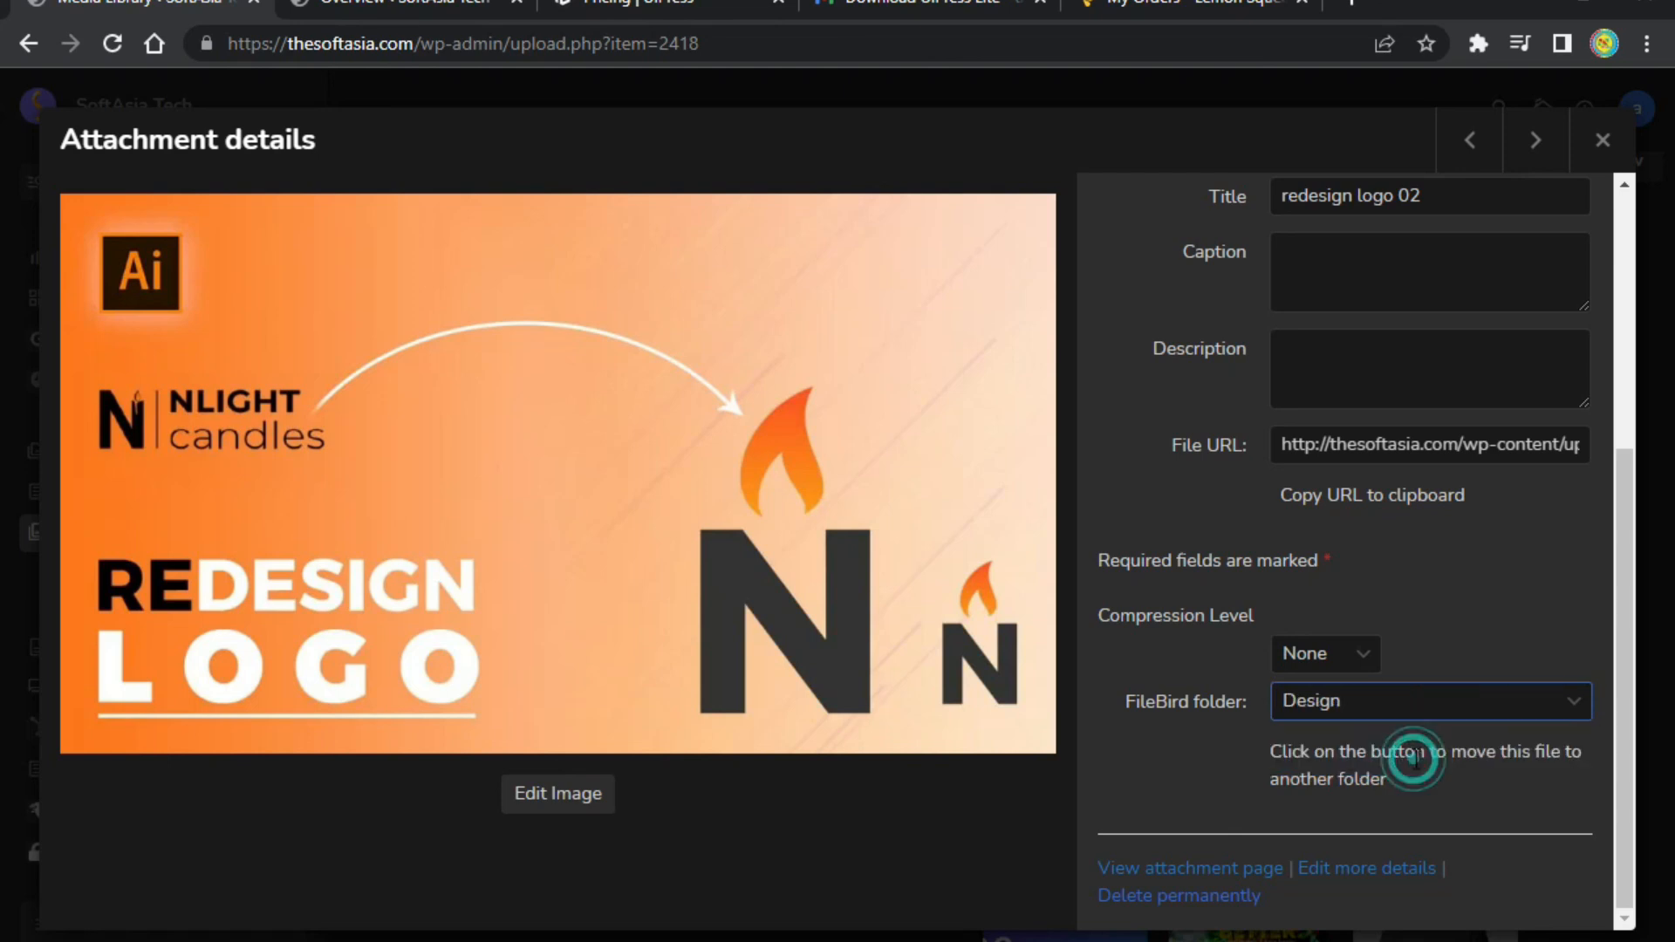
{"action": "left_click", "coordinate": [1605, 148]}
Assign the blue "logo thumnial" image to the Design FileBird folder and close its attachment details.
{"action": "scroll", "coordinate": [1402, 672], "scroll_direction": "down", "scroll_amount": 2}
{"action": "left_click", "coordinate": [1411, 476]}
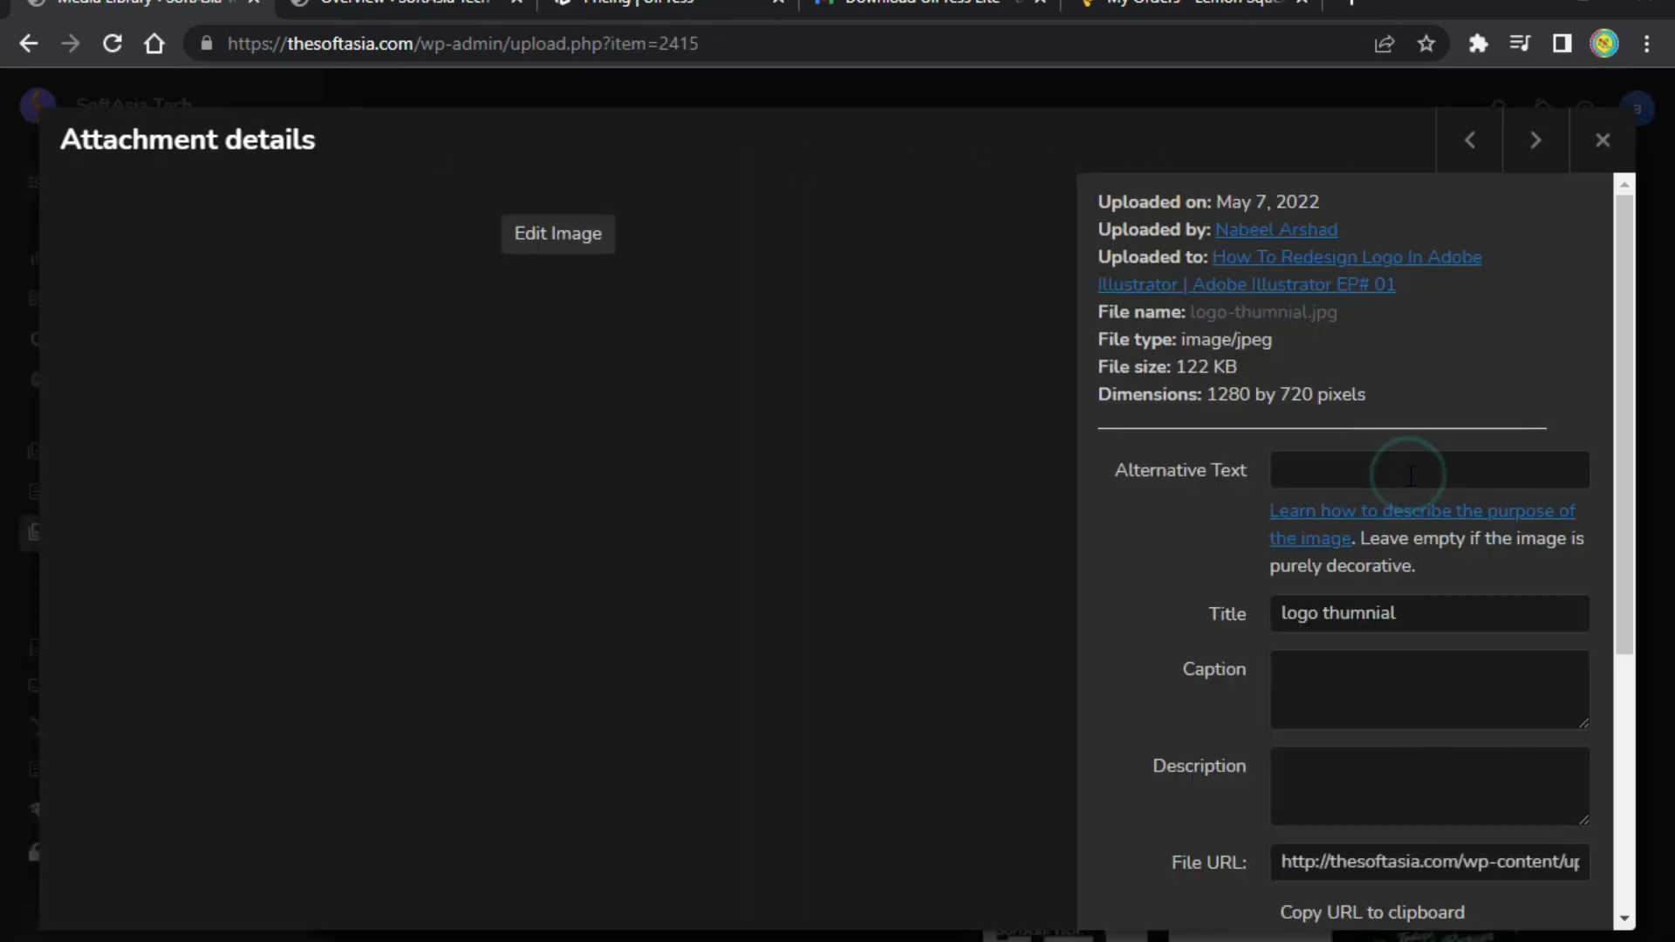
{"action": "scroll", "coordinate": [1411, 480], "scroll_direction": "down", "scroll_amount": 5}
{"action": "left_click", "coordinate": [1357, 707]}
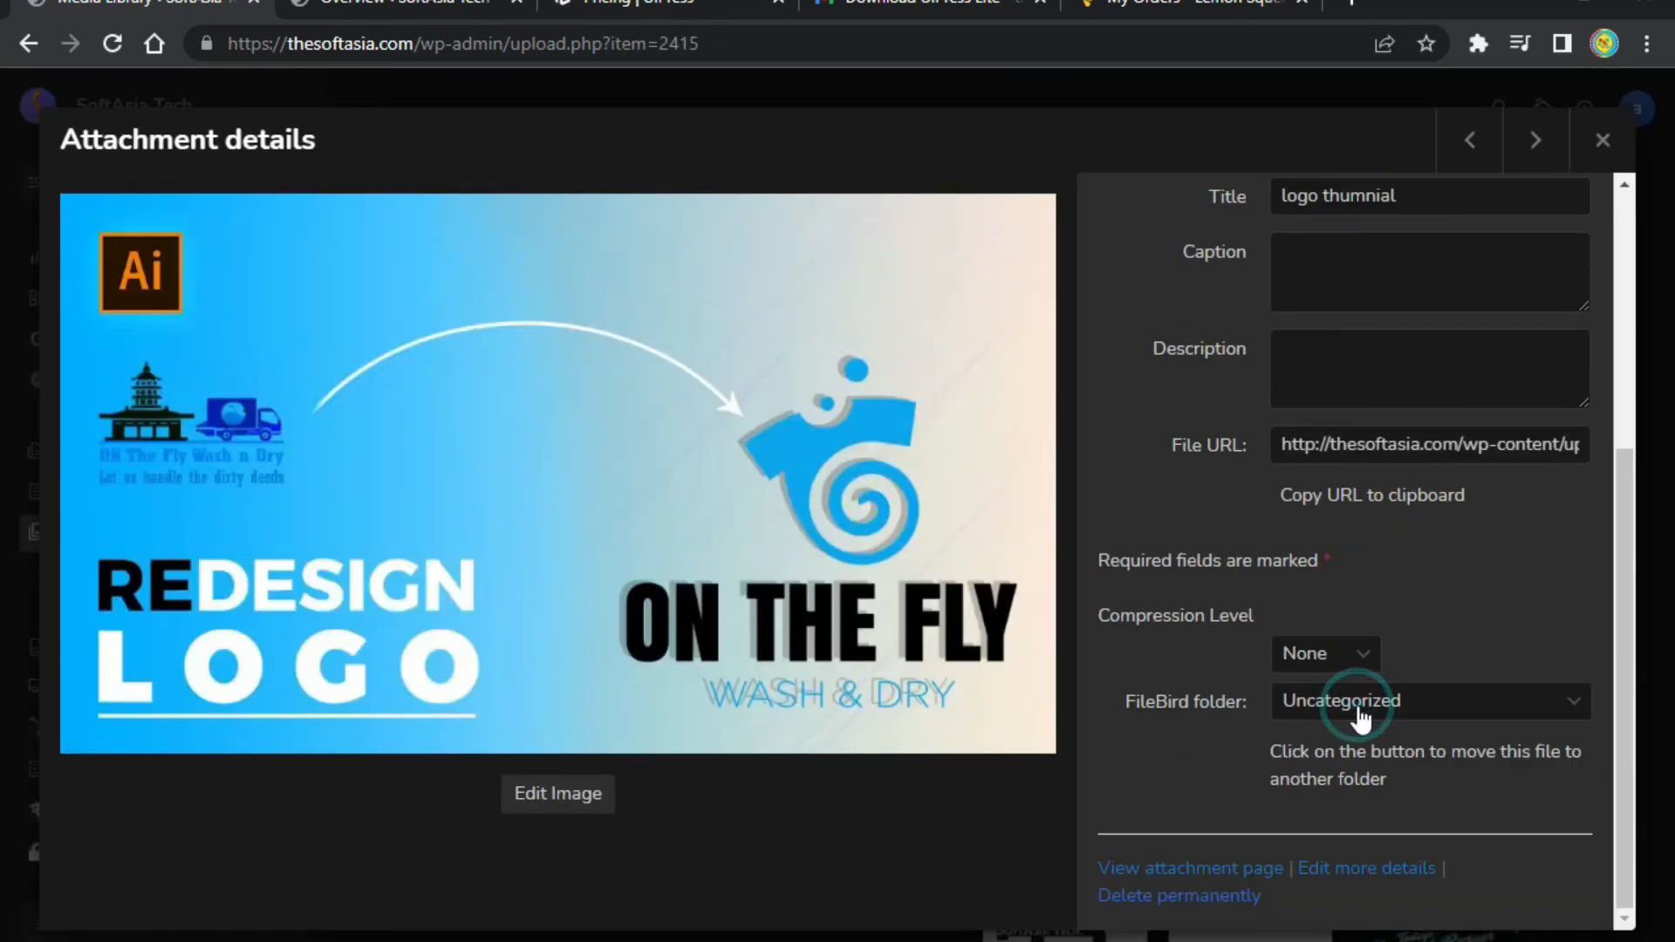
{"action": "left_click", "coordinate": [1358, 761]}
{"action": "scroll", "coordinate": [1431, 523], "scroll_direction": "up", "scroll_amount": 5}
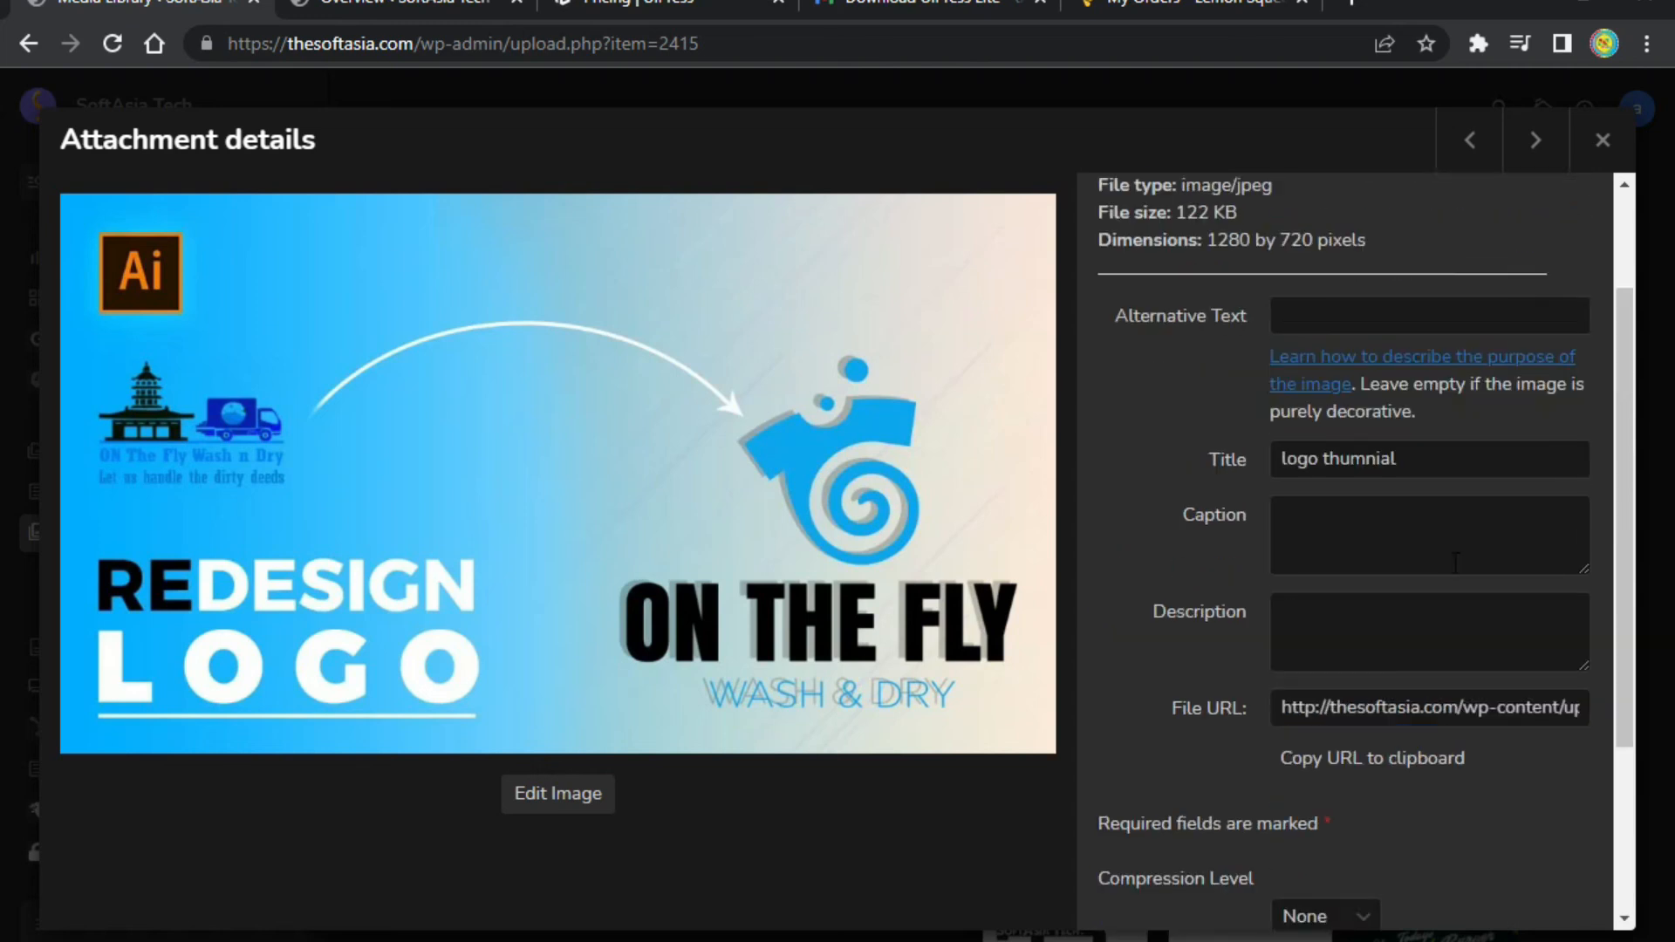
{"action": "left_click", "coordinate": [1603, 140]}
Assign the "corporate banner water mark" image to the Design FileBird folder and close its attachment details.
{"action": "scroll", "coordinate": [1208, 531], "scroll_direction": "down", "scroll_amount": 1}
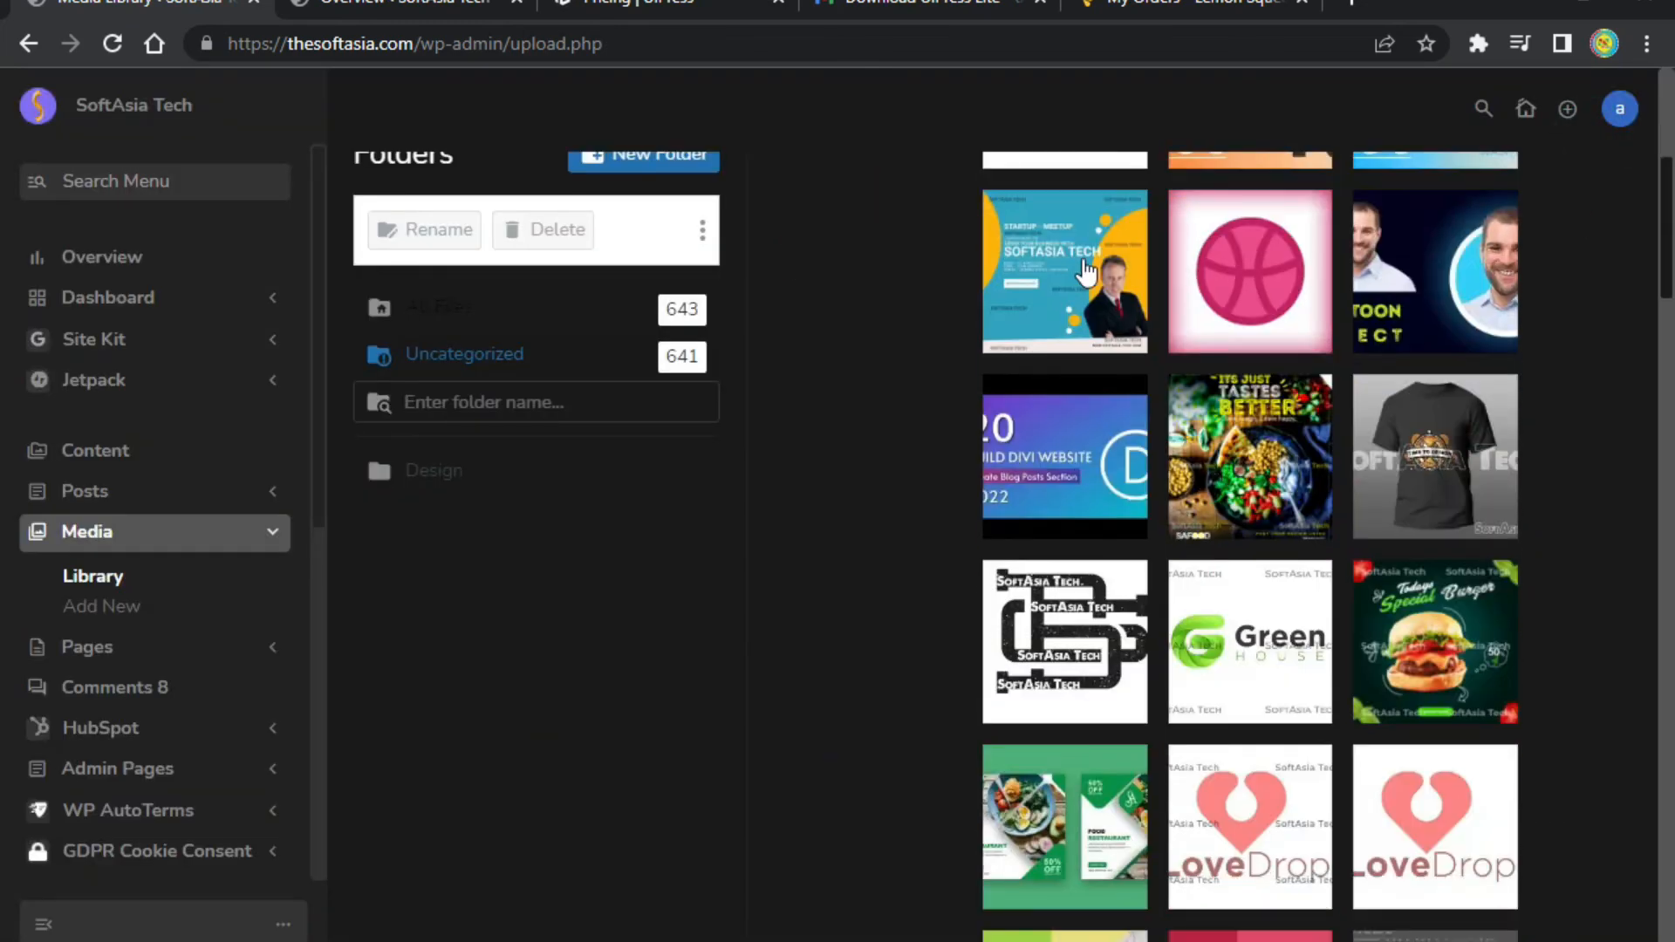
{"action": "left_click", "coordinate": [1082, 255]}
{"action": "scroll", "coordinate": [1372, 749], "scroll_direction": "down", "scroll_amount": 5}
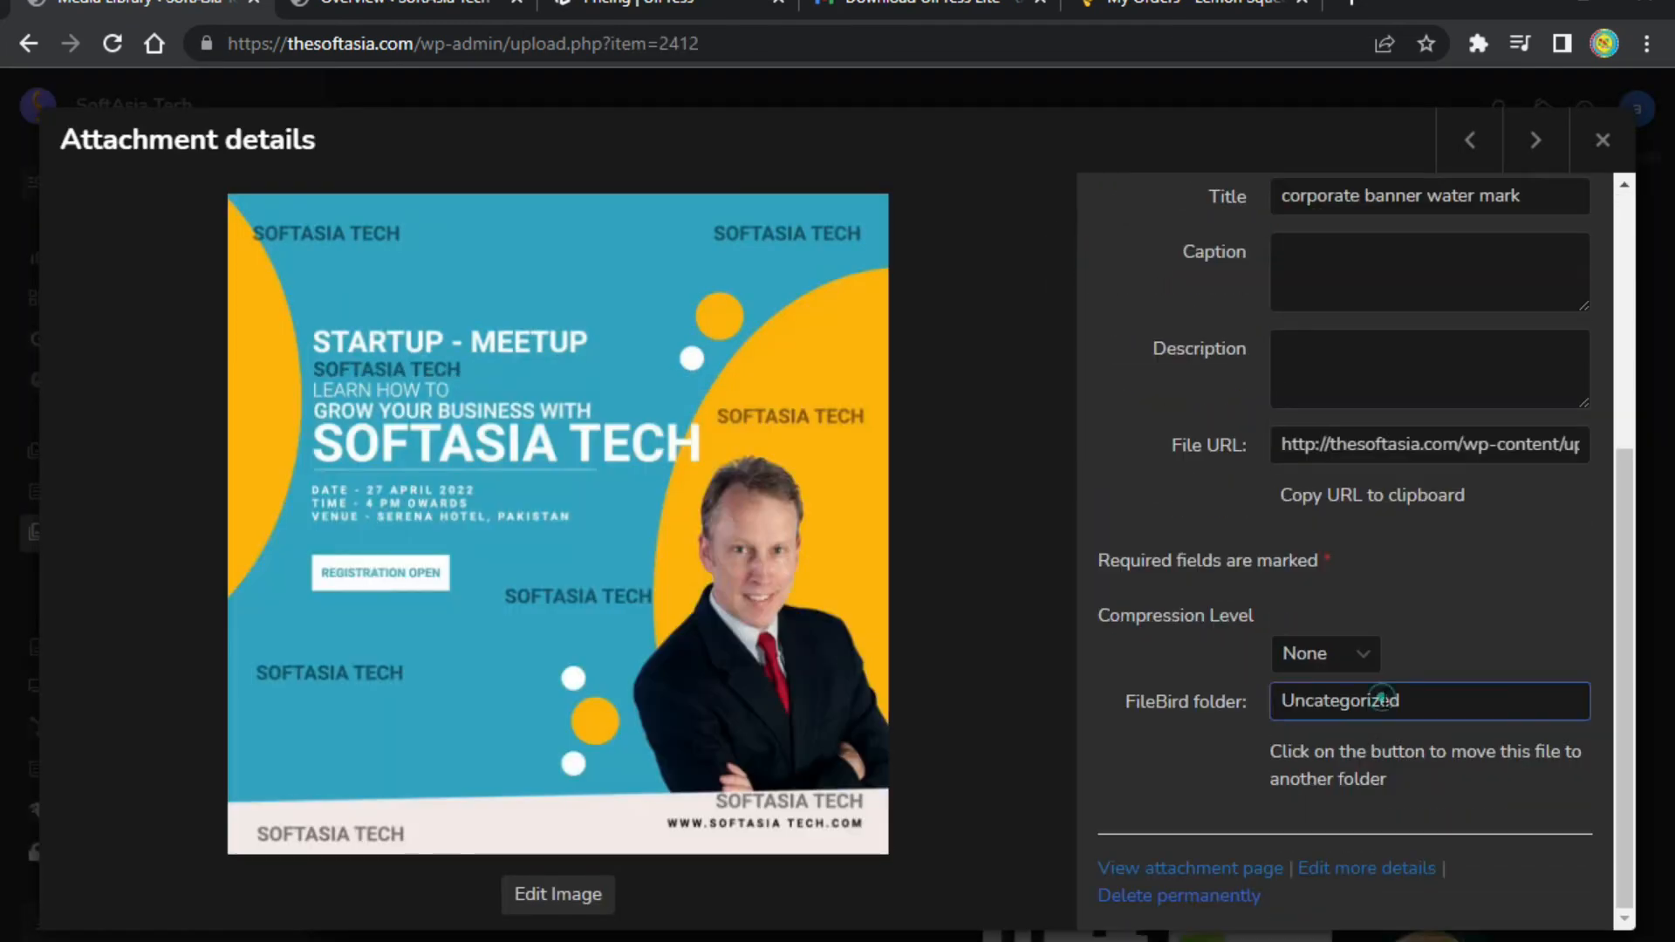
{"action": "left_click", "coordinate": [1492, 694]}
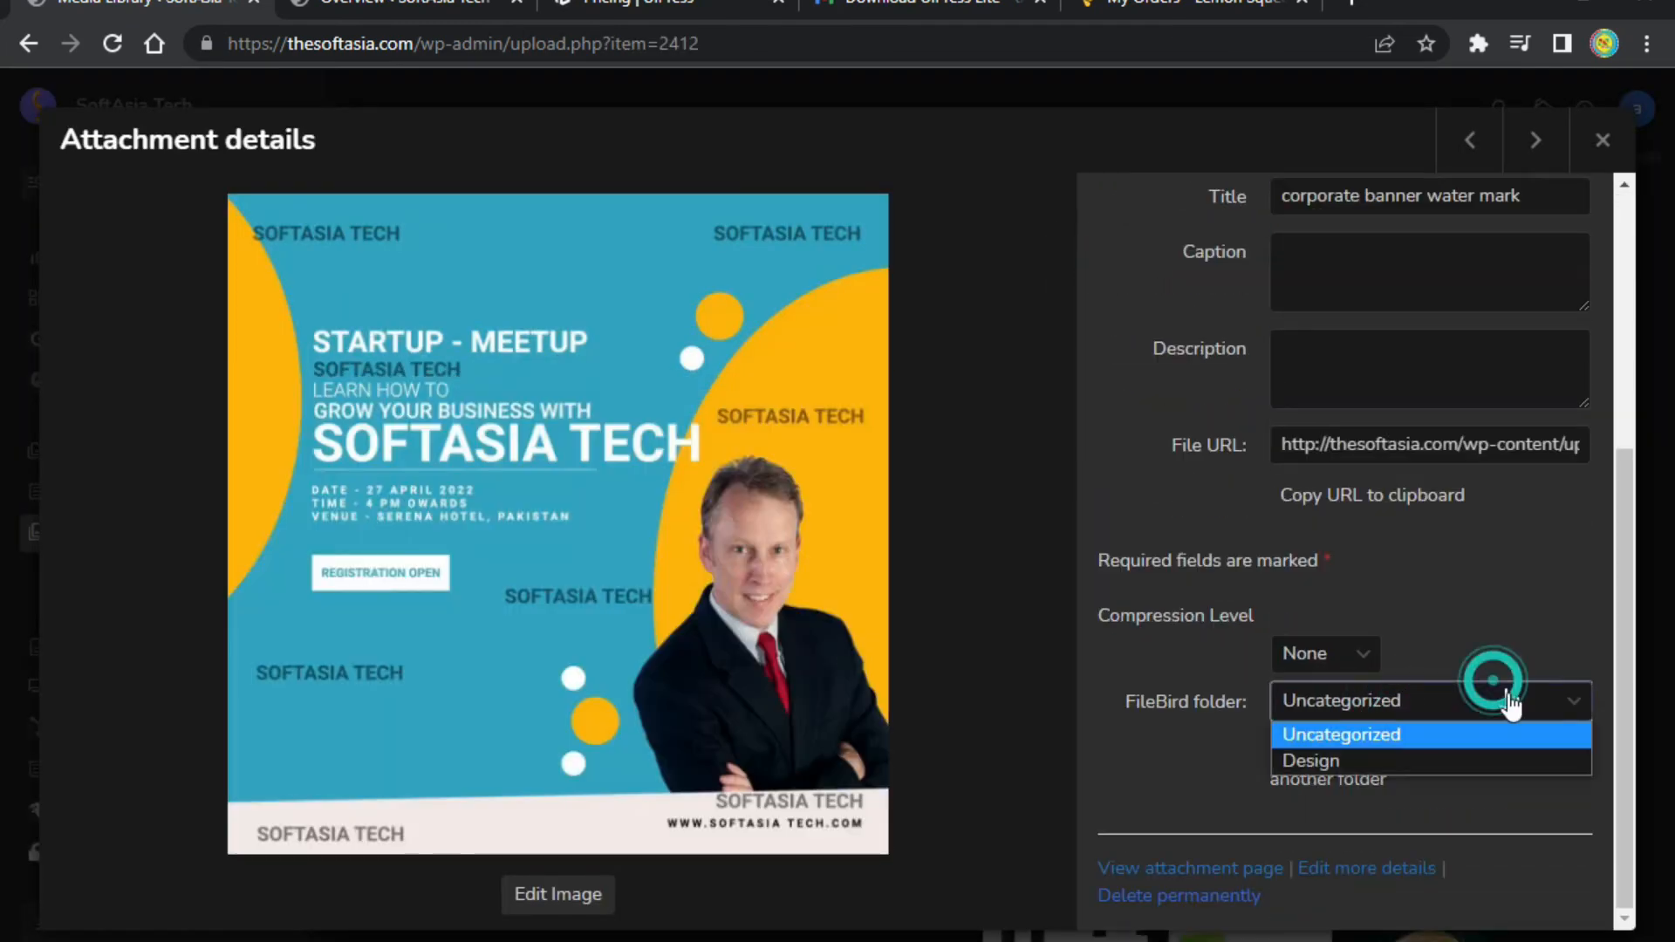
{"action": "left_click", "coordinate": [1474, 763]}
{"action": "scroll", "coordinate": [1478, 548], "scroll_direction": "up", "scroll_amount": 5}
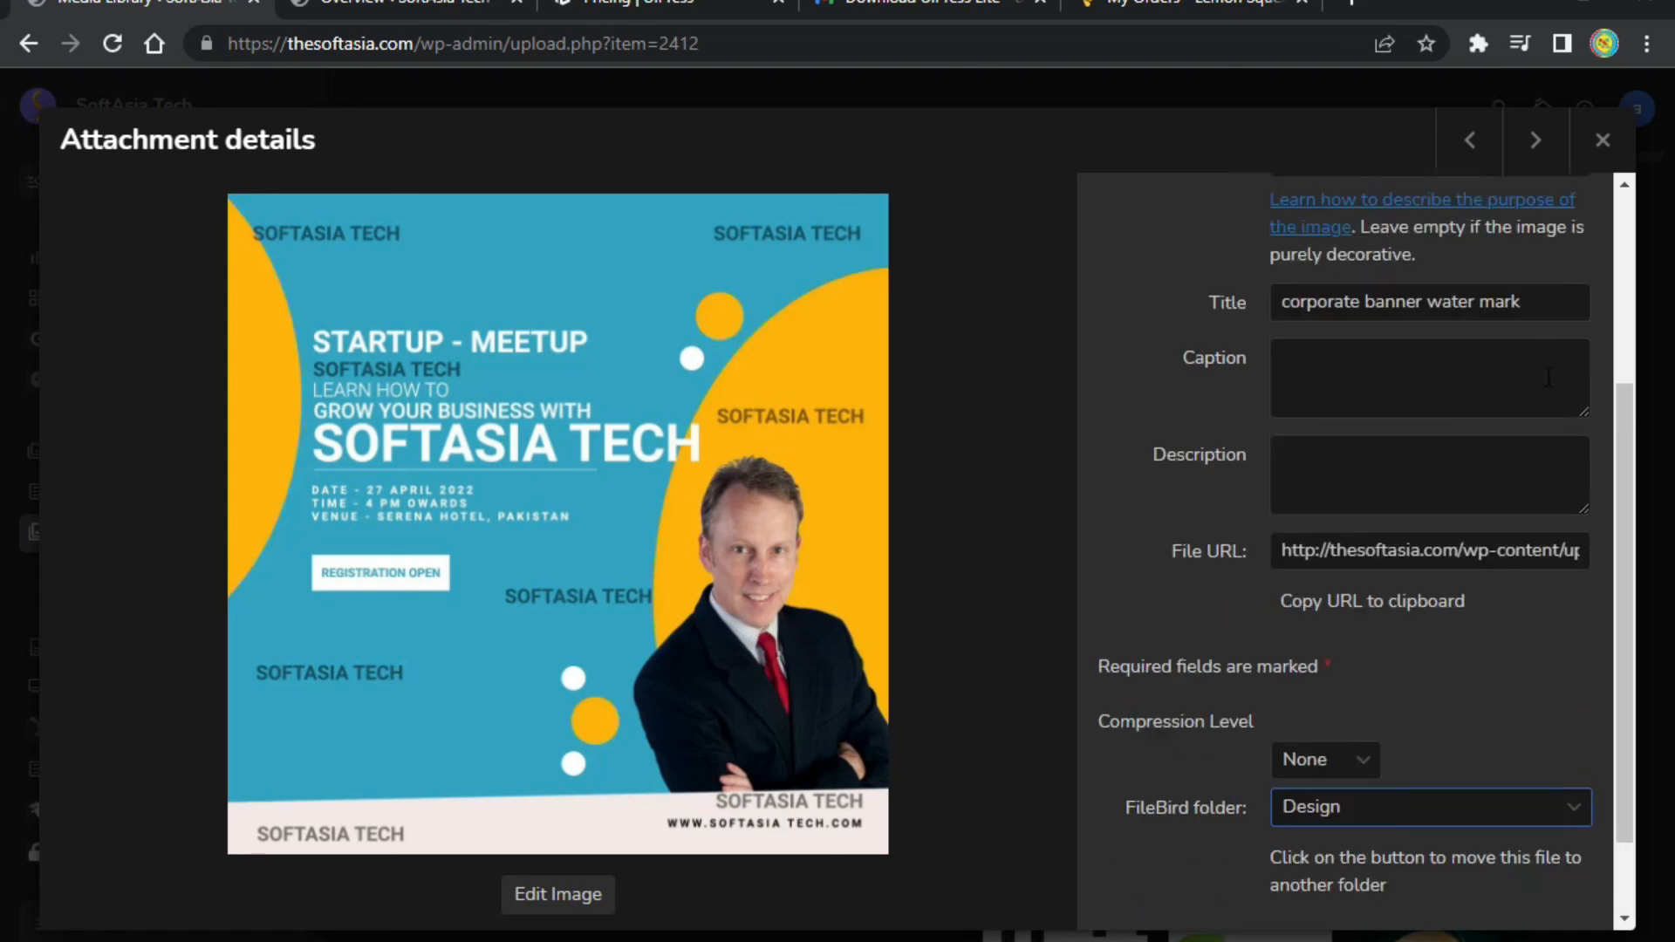
{"action": "left_click", "coordinate": [1611, 145]}
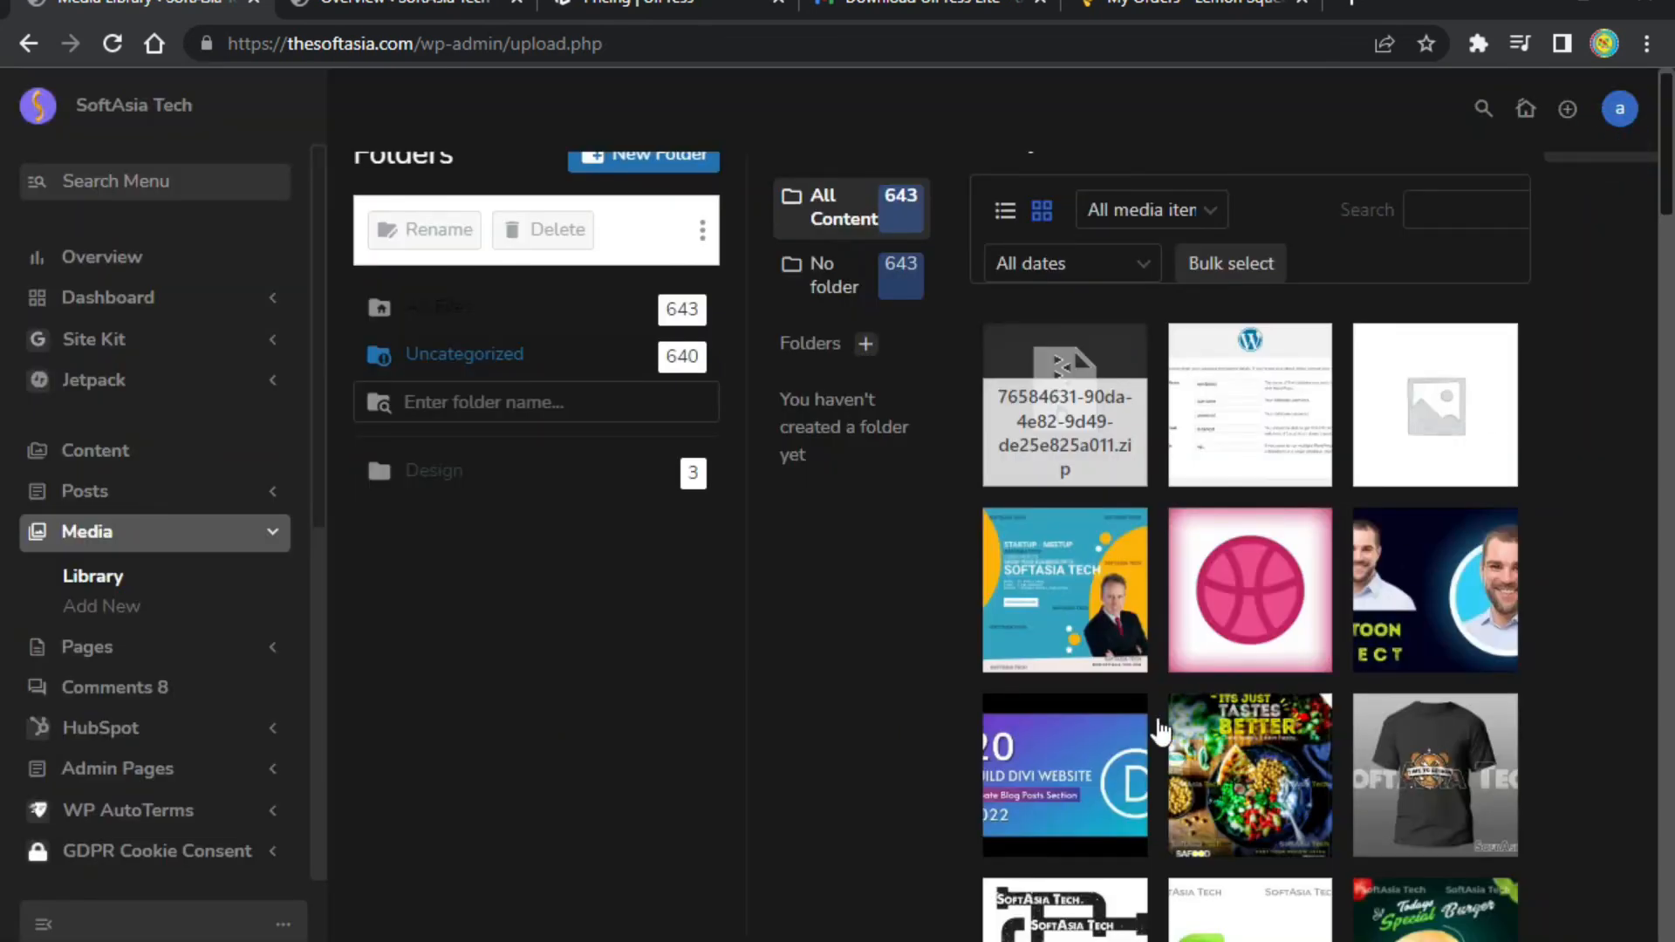
View the images in the Design folder and look through the files in the Uncategorized folder.
{"action": "left_click", "coordinate": [465, 476]}
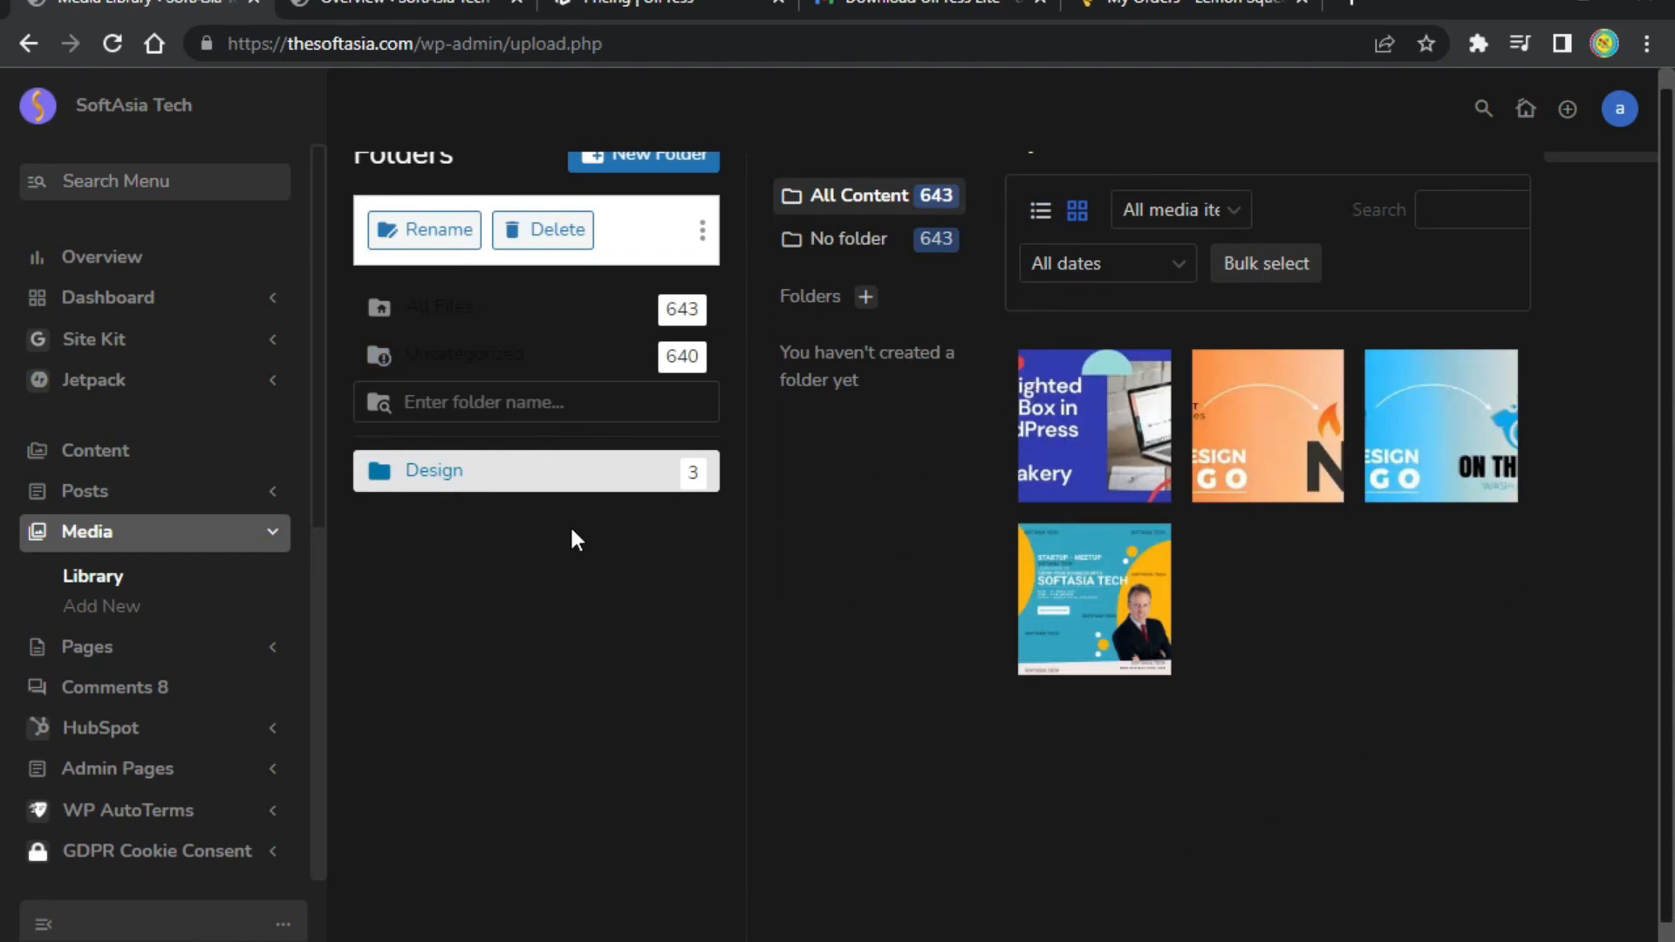
{"action": "left_click", "coordinate": [440, 360]}
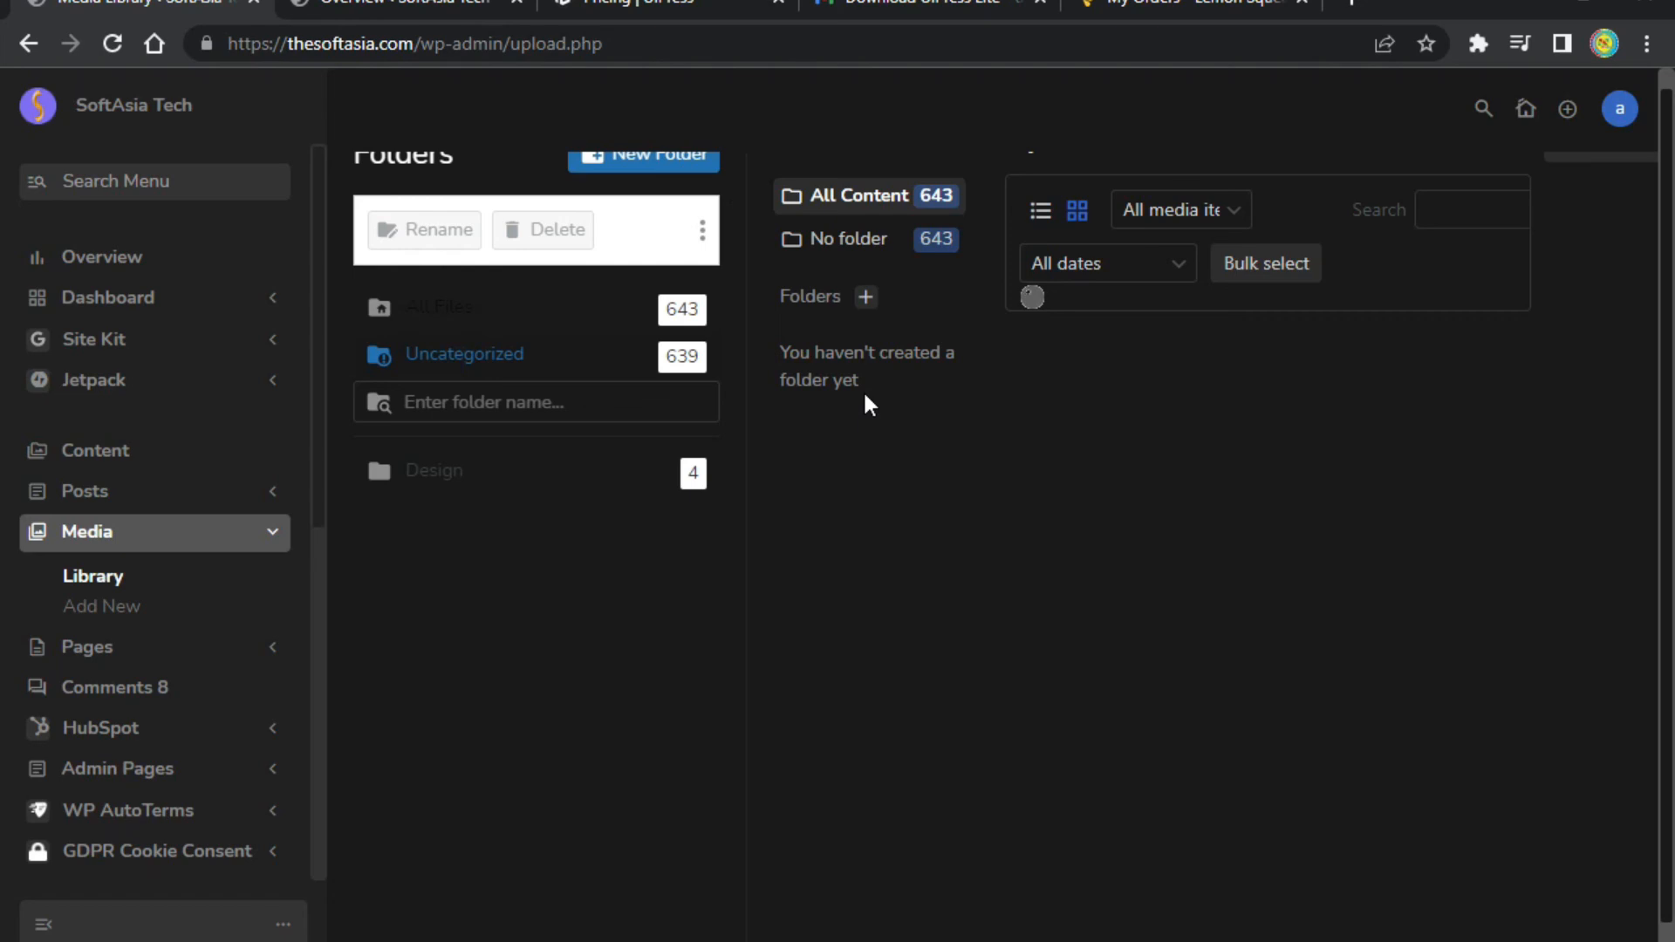
{"action": "scroll", "coordinate": [1276, 567], "scroll_direction": "down", "scroll_amount": 5}
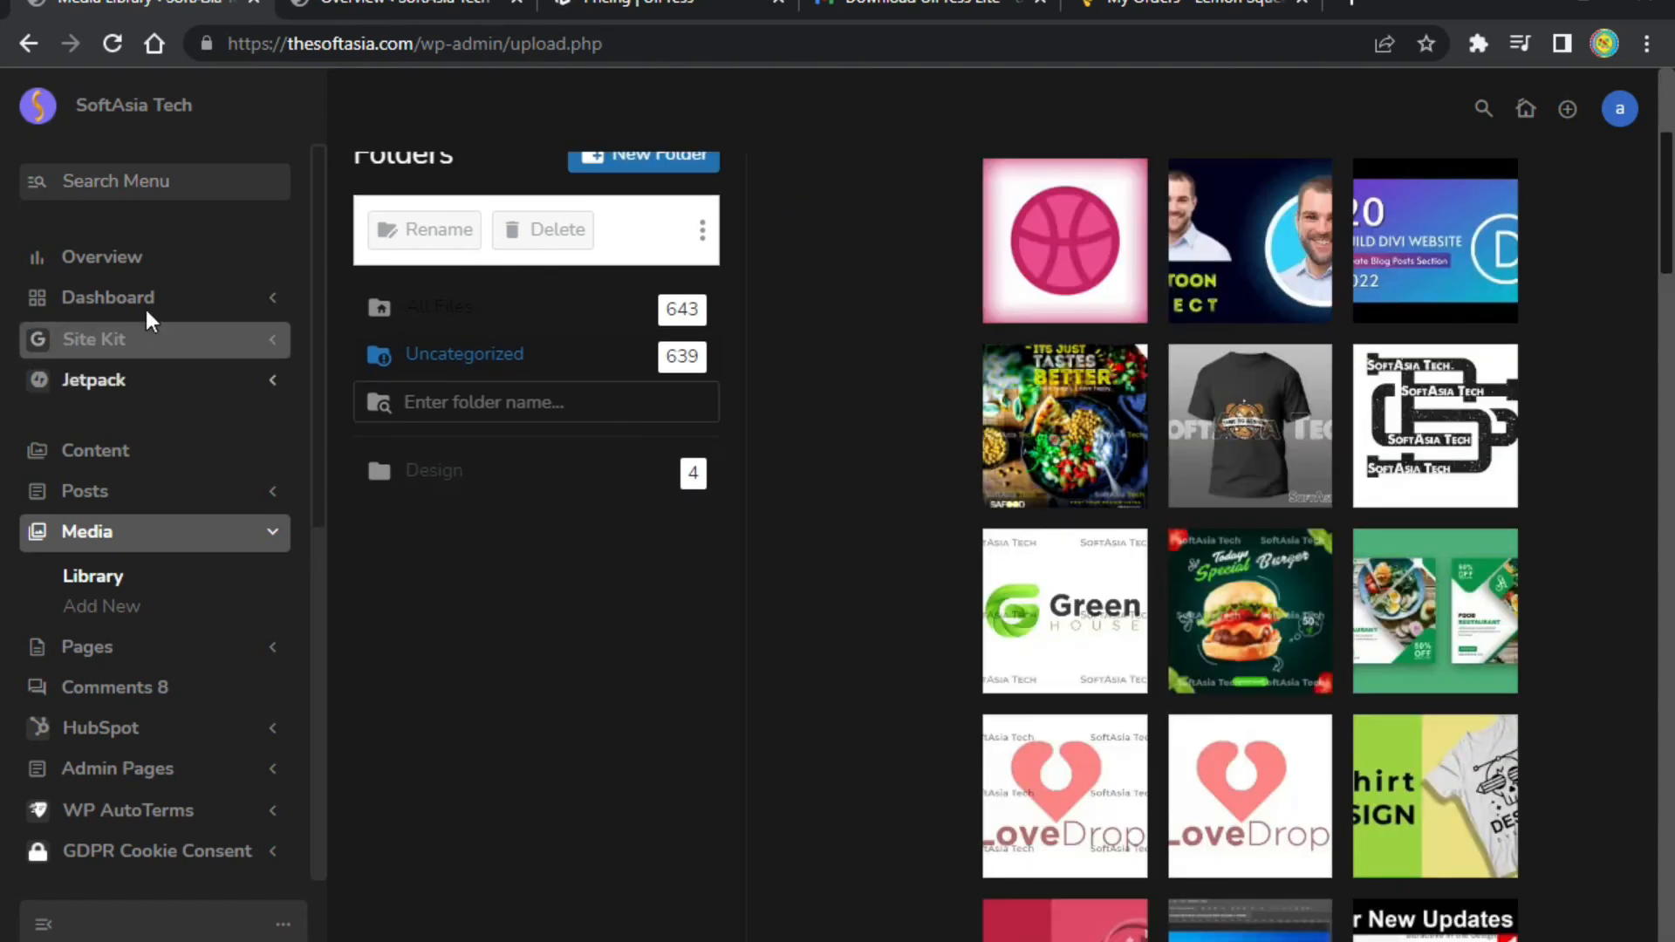
Open the Overview page and review its date range picker, report cards, and the editing, analytics and layout settings.
{"action": "left_click", "coordinate": [147, 278]}
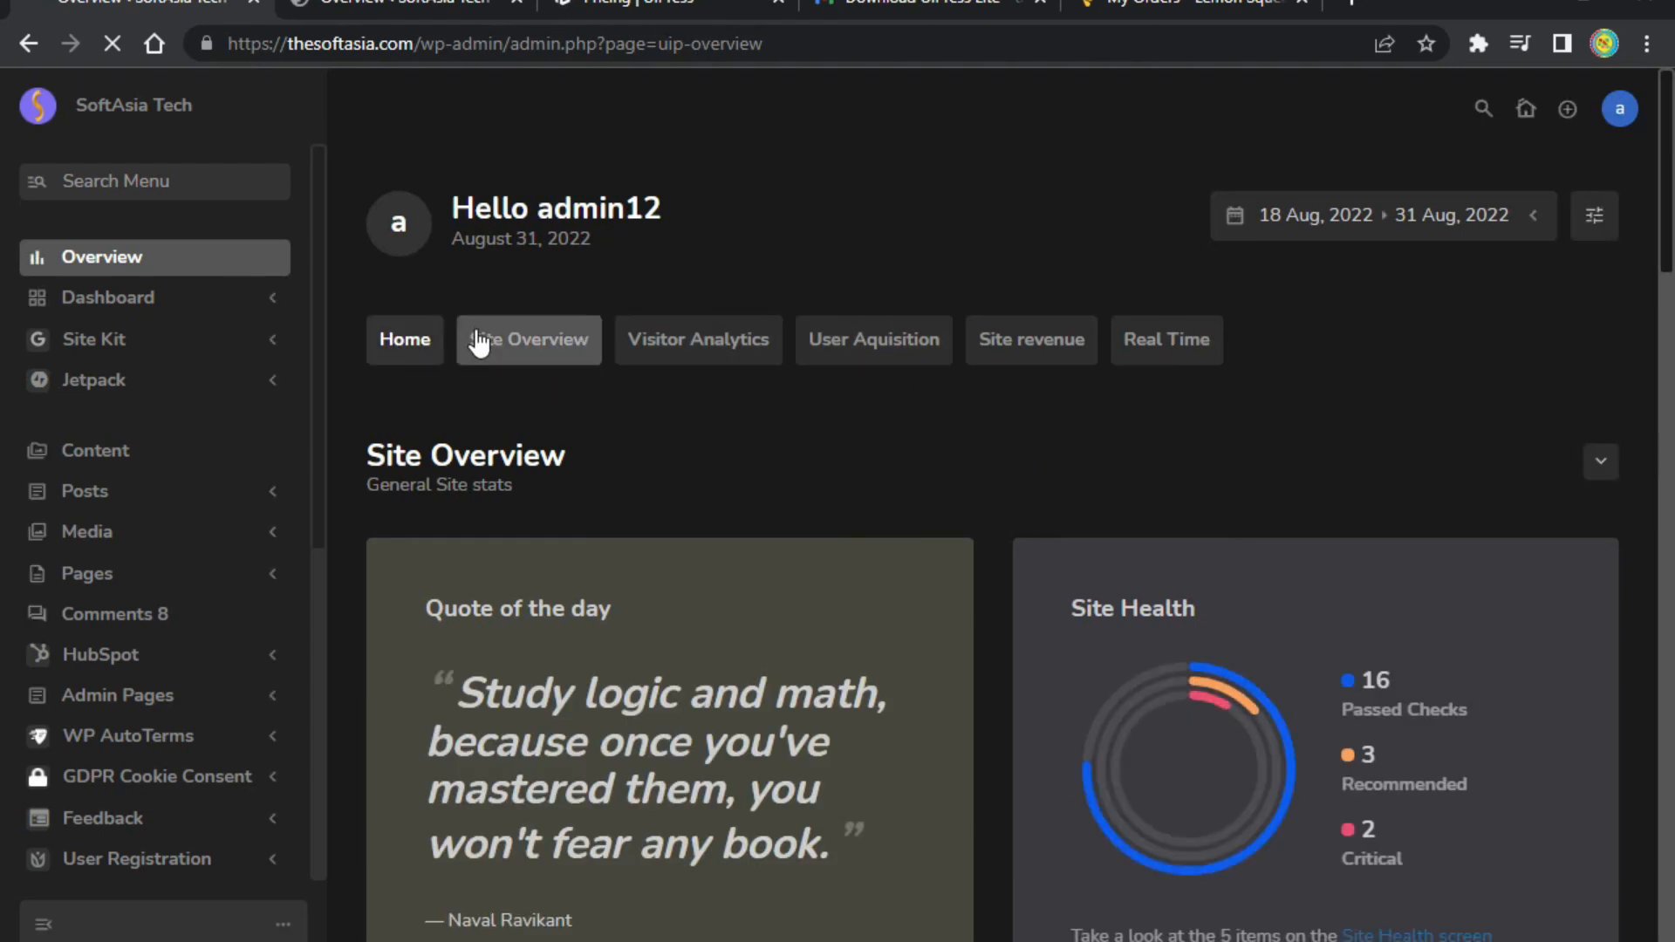
{"action": "left_click", "coordinate": [1533, 225]}
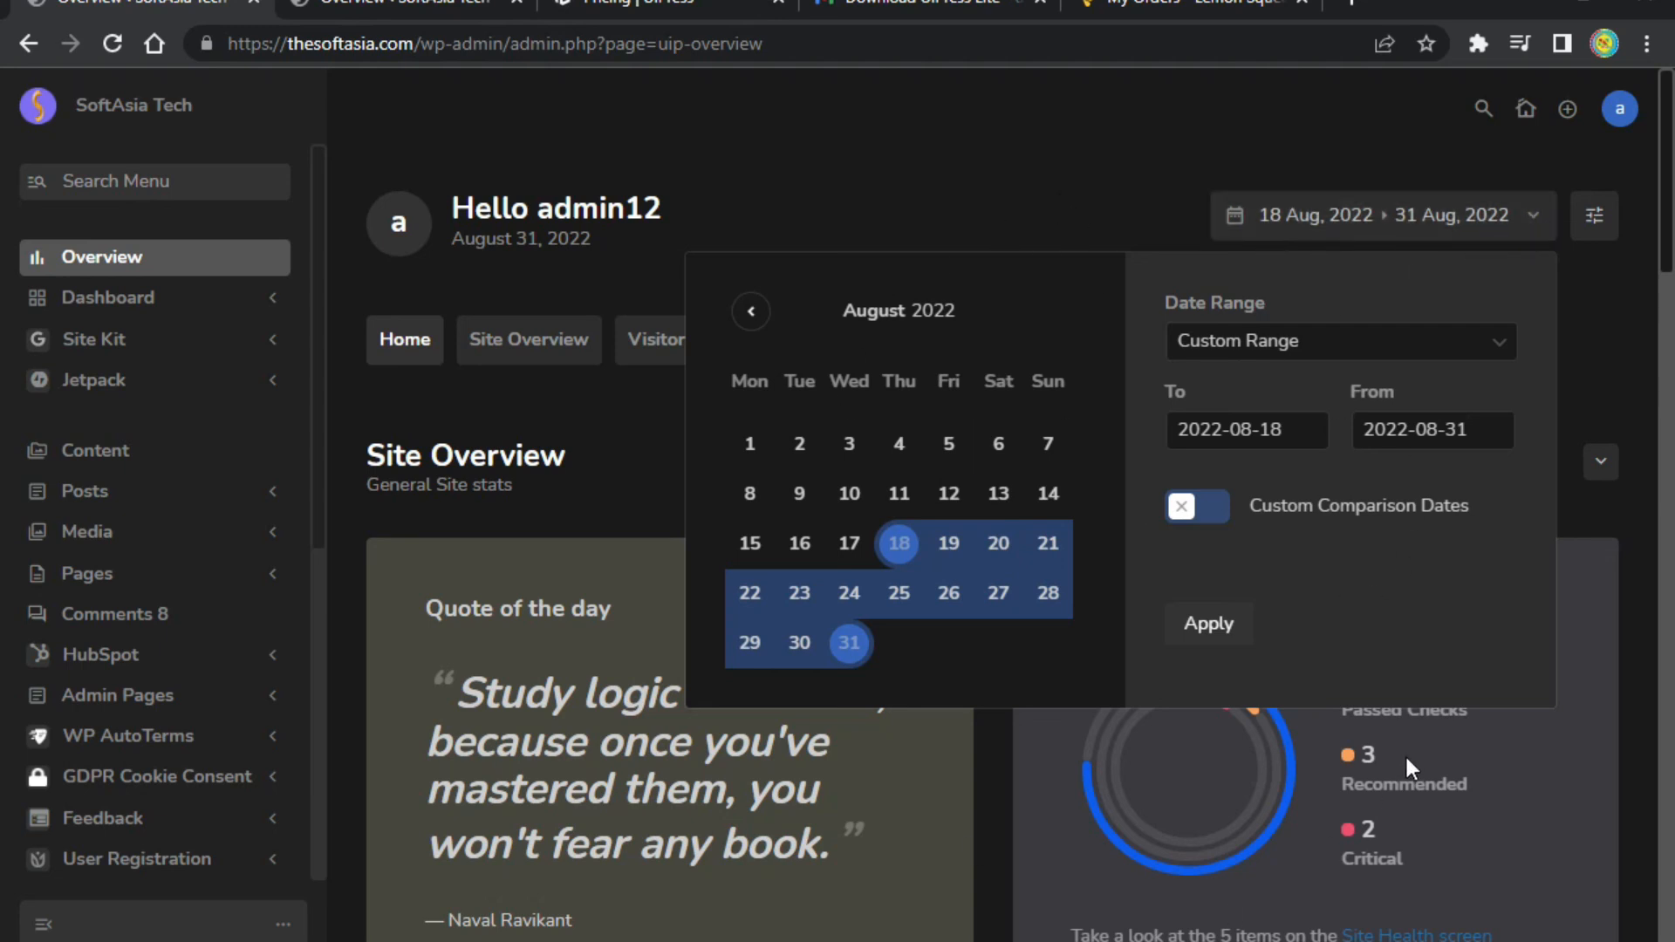
{"action": "scroll", "coordinate": [870, 621], "scroll_direction": "down", "scroll_amount": 6}
{"action": "scroll", "coordinate": [935, 619], "scroll_direction": "down", "scroll_amount": 2}
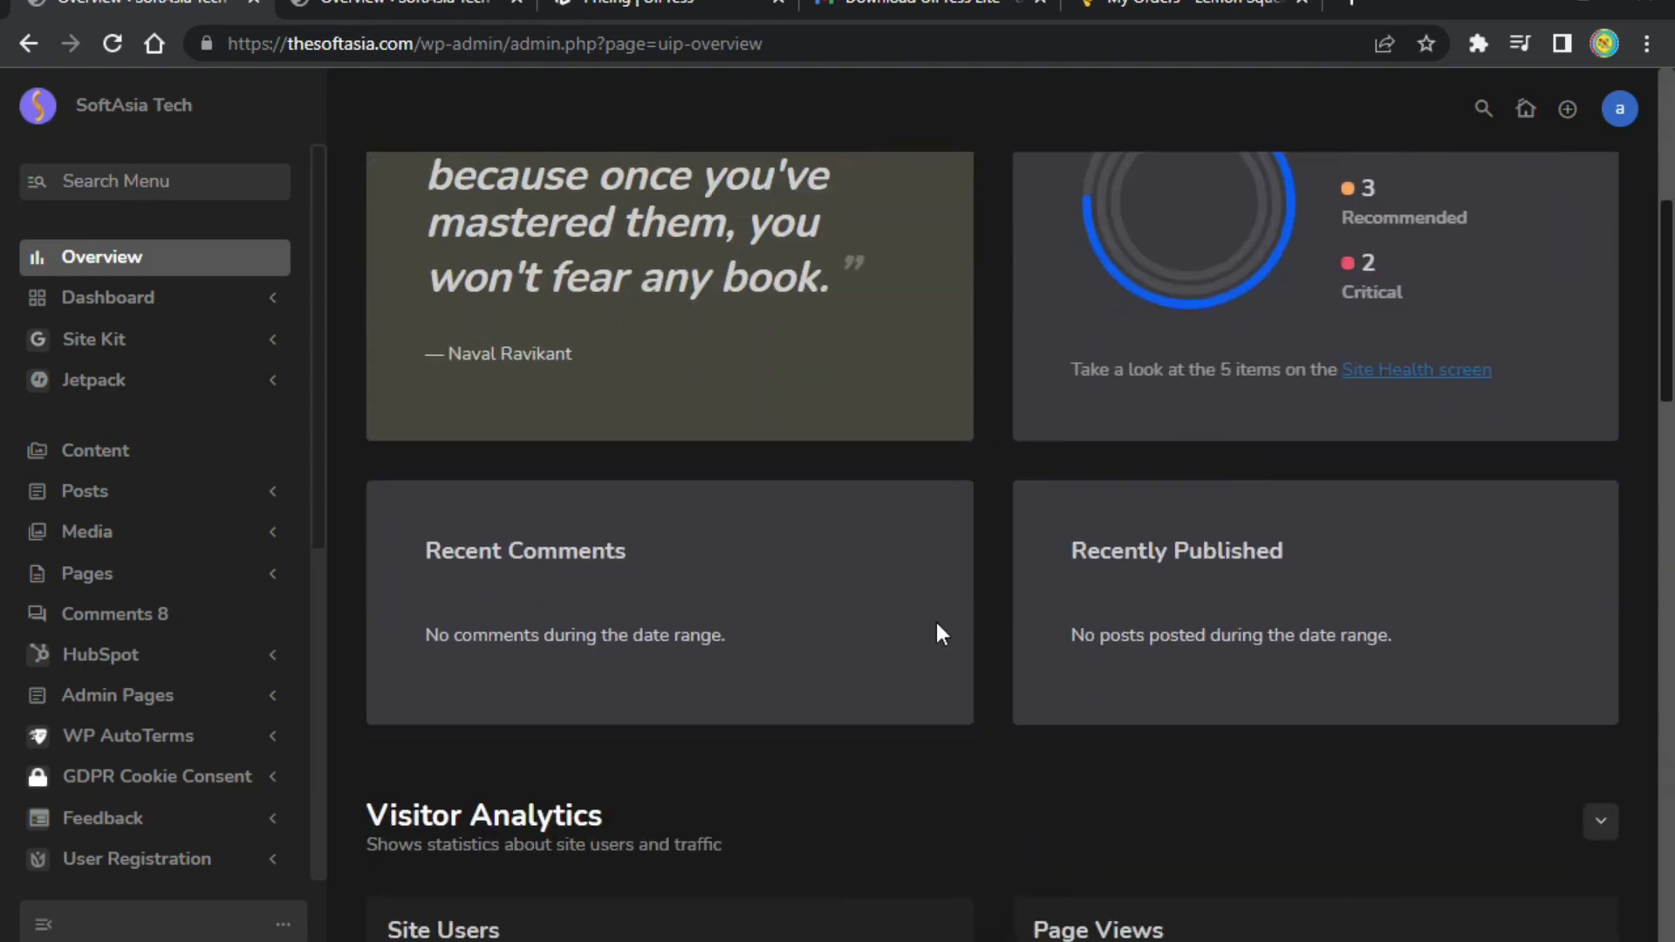
{"action": "scroll", "coordinate": [960, 631], "scroll_direction": "up", "scroll_amount": 8}
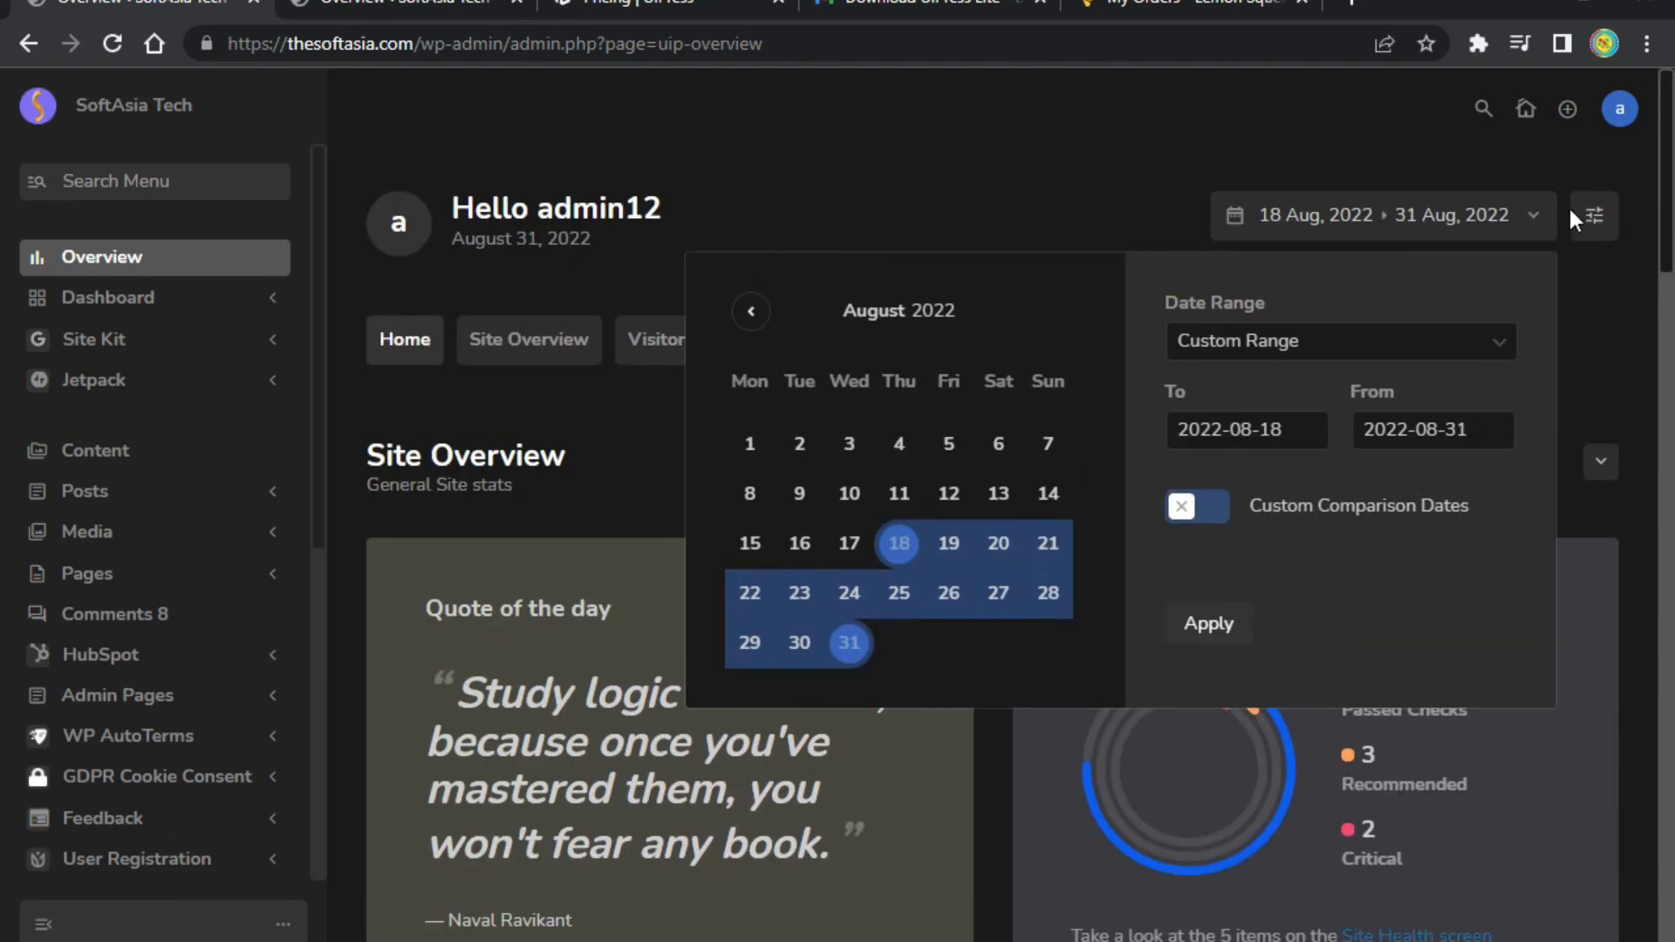
{"action": "left_click", "coordinate": [1612, 222]}
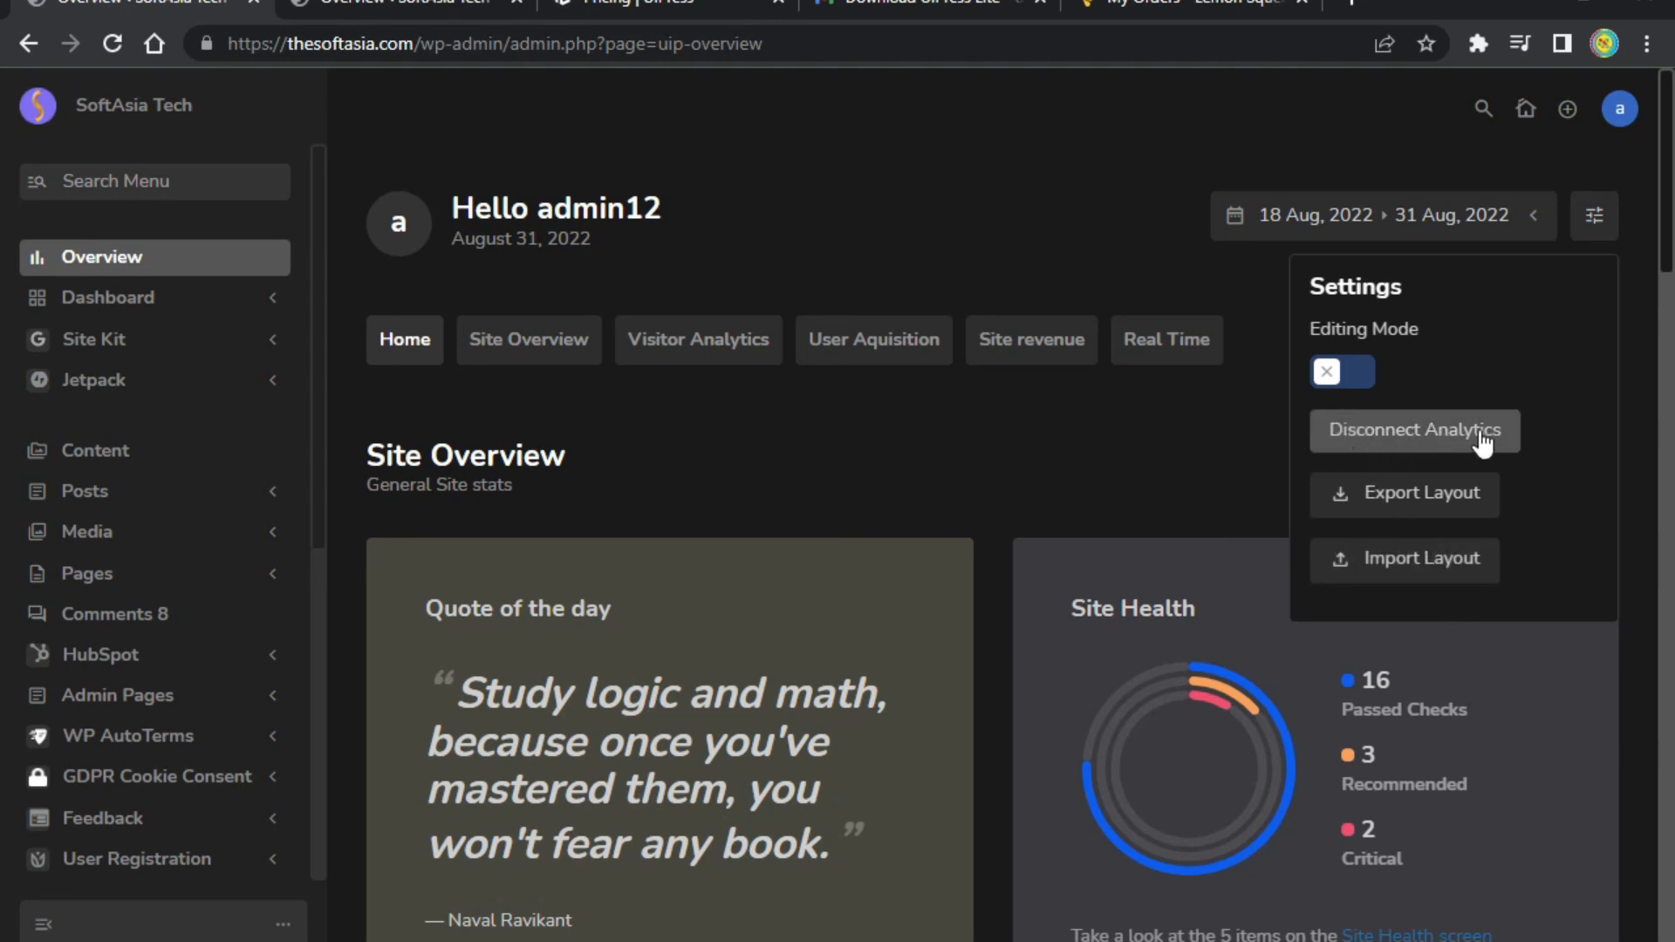
{"action": "left_click", "coordinate": [1242, 436]}
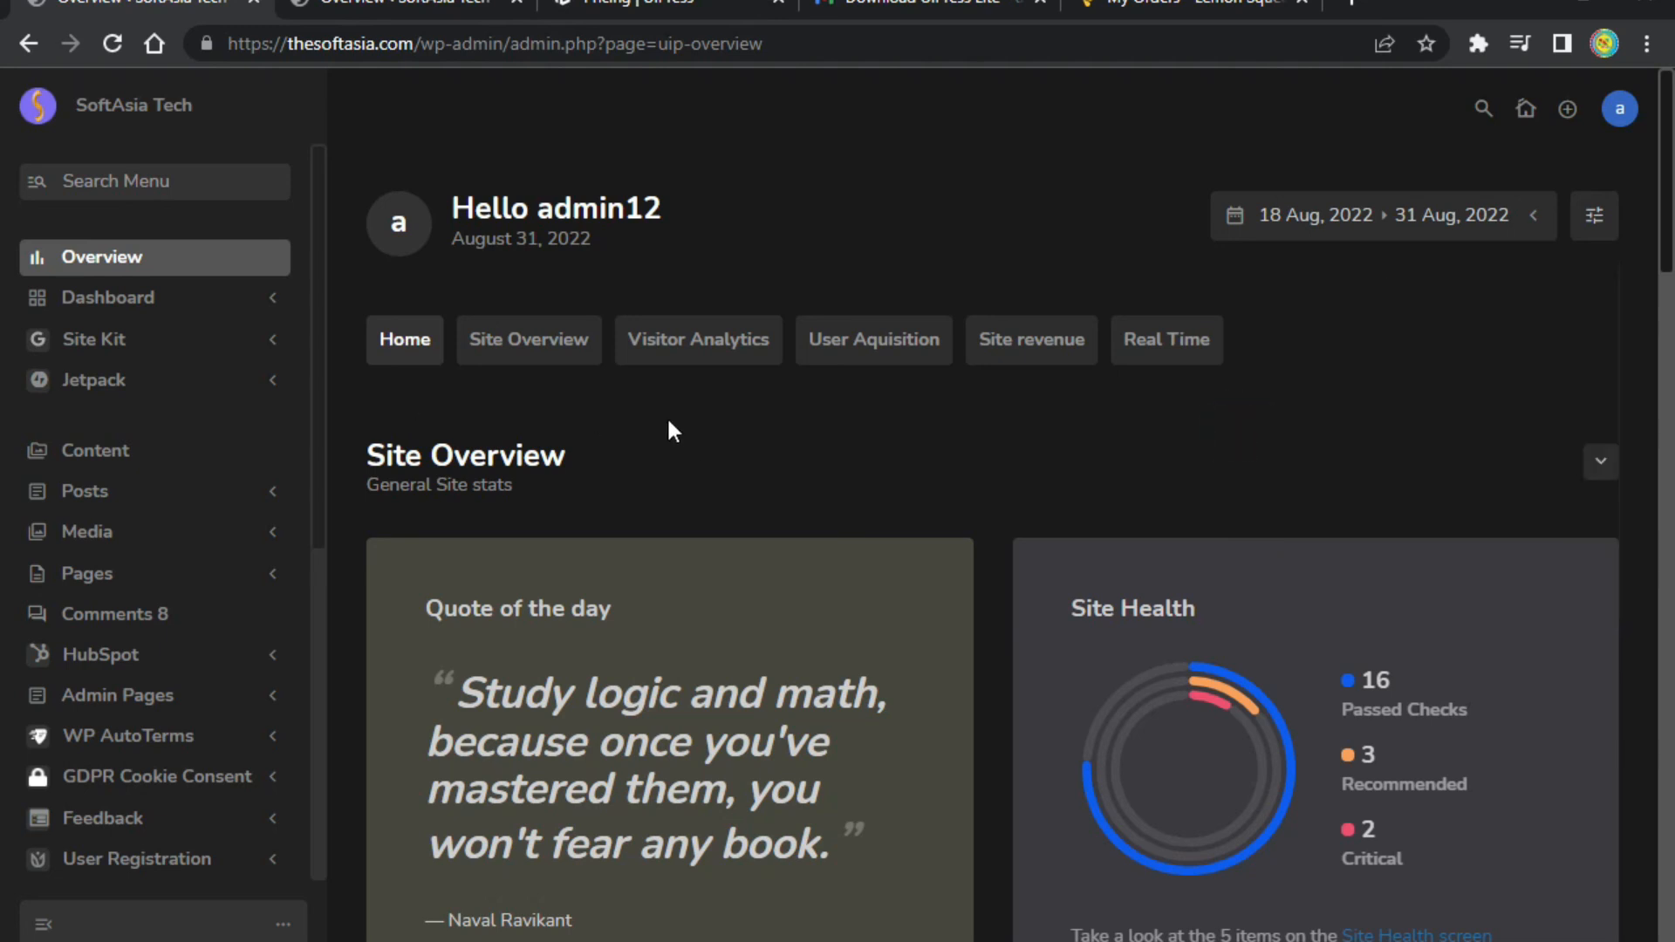